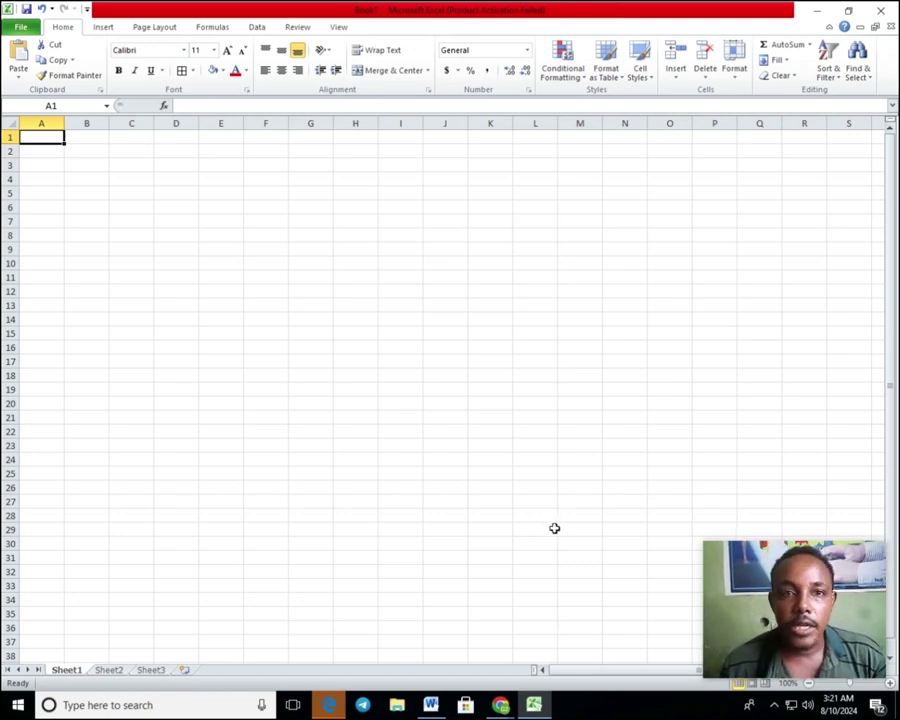
Step: Select cells A1 through H3 across the top of Sheet1 as the title block
{"action": "left_click", "coordinate": [138, 178]}
{"action": "left_click", "coordinate": [44, 139]}
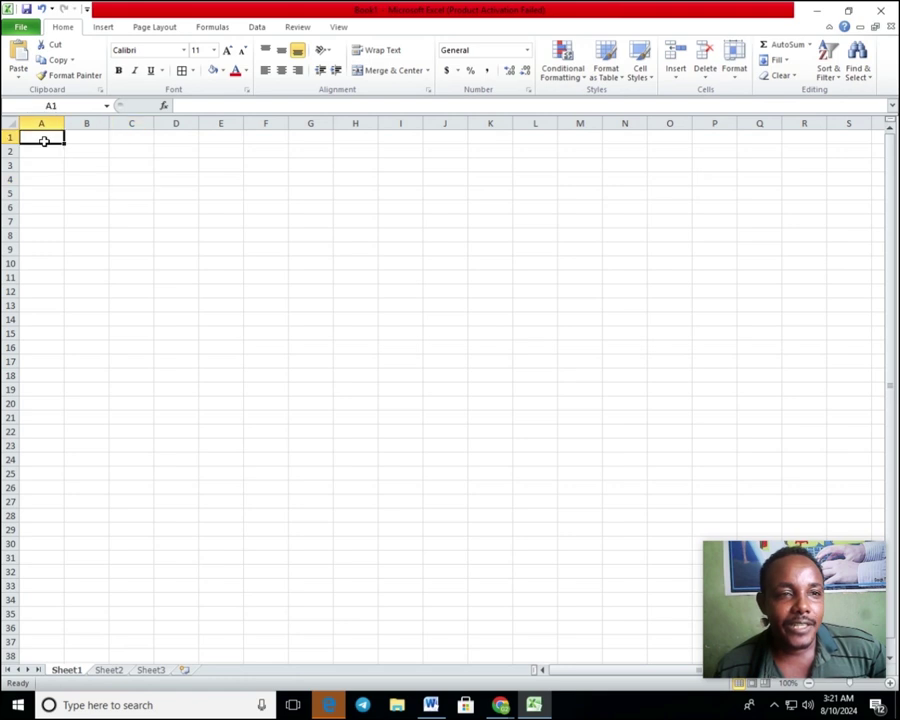
{"action": "left_click", "coordinate": [88, 168]}
{"action": "left_click_drag", "start_coordinate": [42, 138], "coordinate": [124, 148]}
{"action": "left_click", "coordinate": [122, 182]}
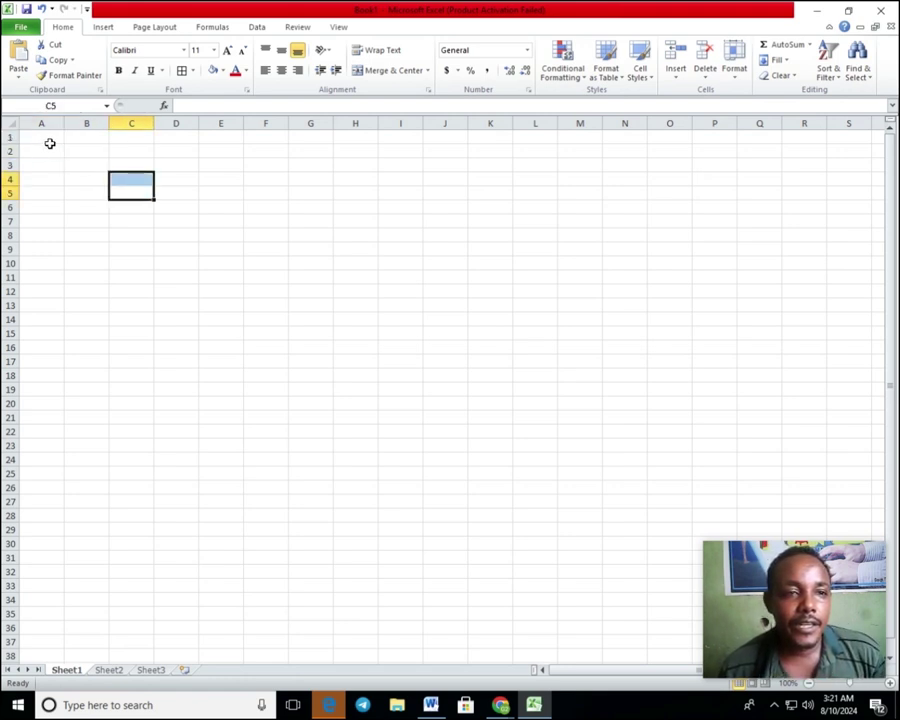
{"action": "left_click_drag", "start_coordinate": [50, 142], "coordinate": [363, 155]}
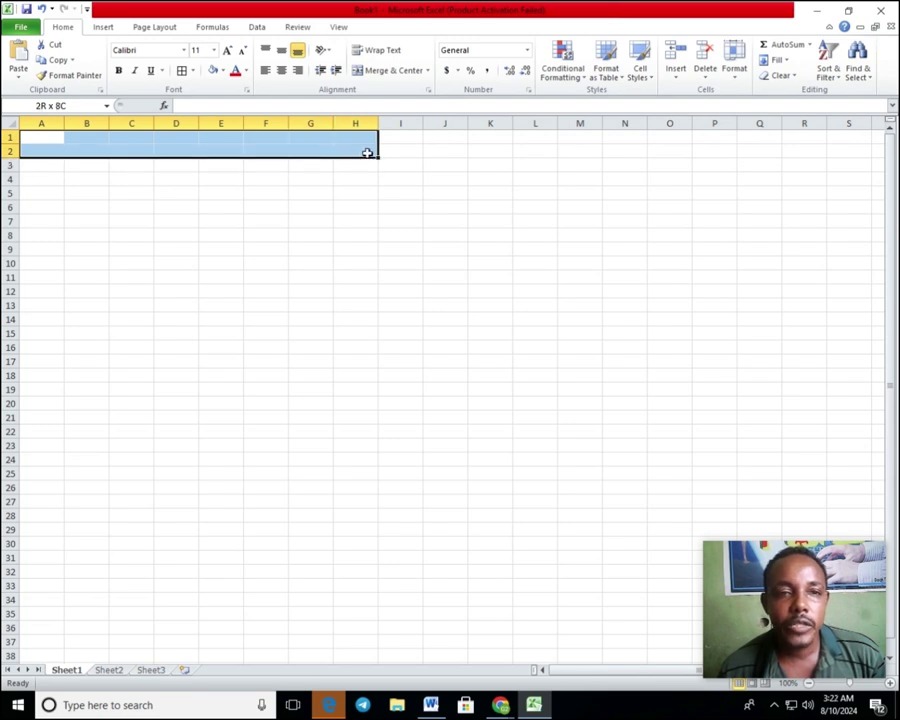
{"action": "left_click", "coordinate": [131, 192]}
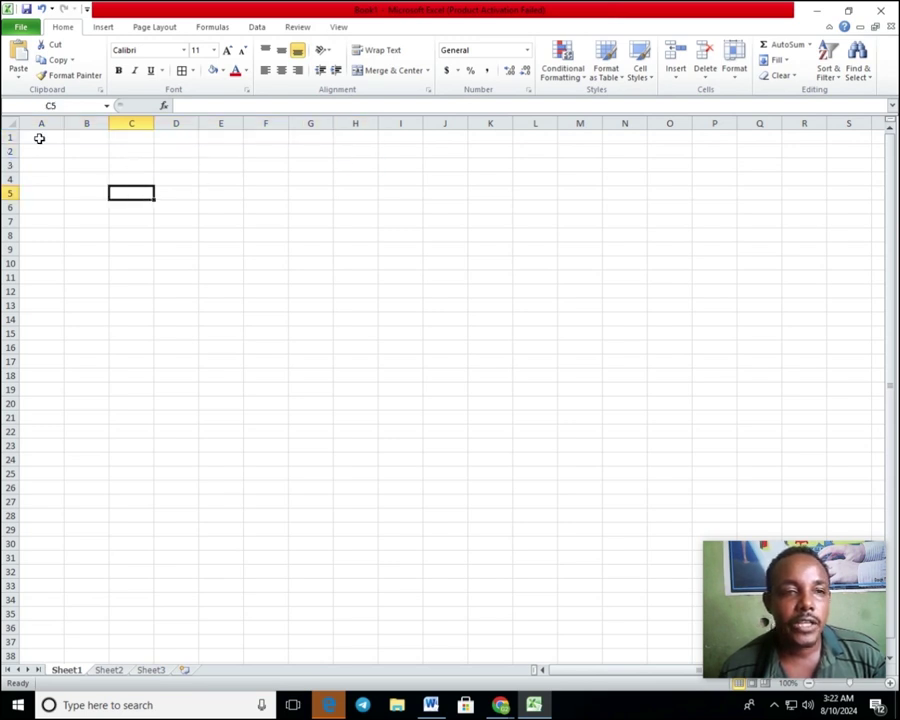
{"action": "left_click_drag", "start_coordinate": [39, 138], "coordinate": [354, 161]}
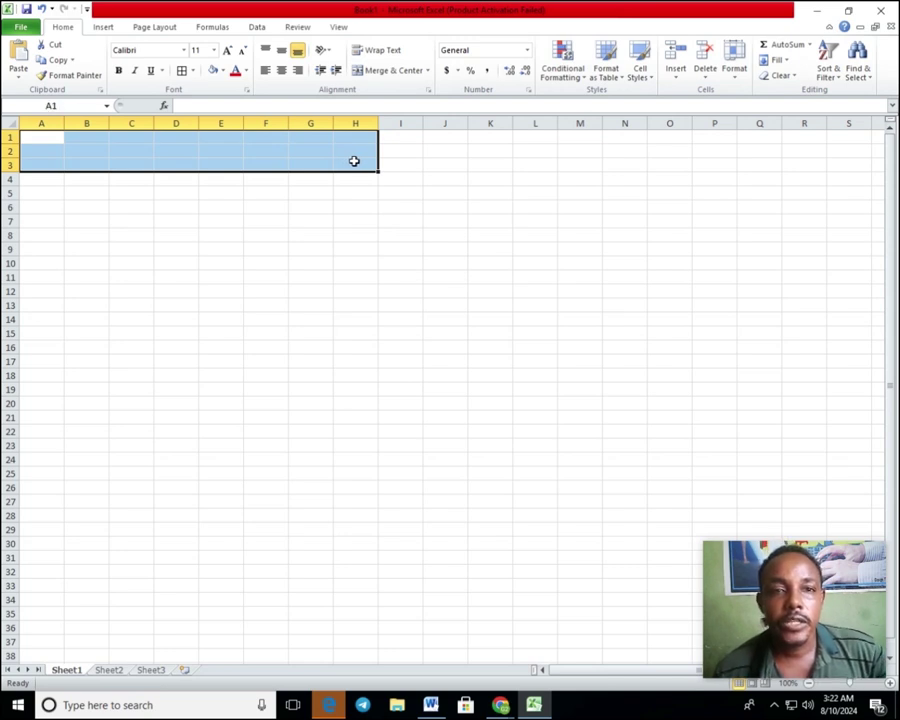
{"action": "left_click", "coordinate": [236, 208]}
{"action": "mouse_move", "coordinate": [40, 137]}
{"action": "left_mouse_down"}
{"action": "mouse_move", "coordinate": [161, 139]}
{"action": "mouse_move", "coordinate": [369, 163]}
{"action": "left_mouse_up"}
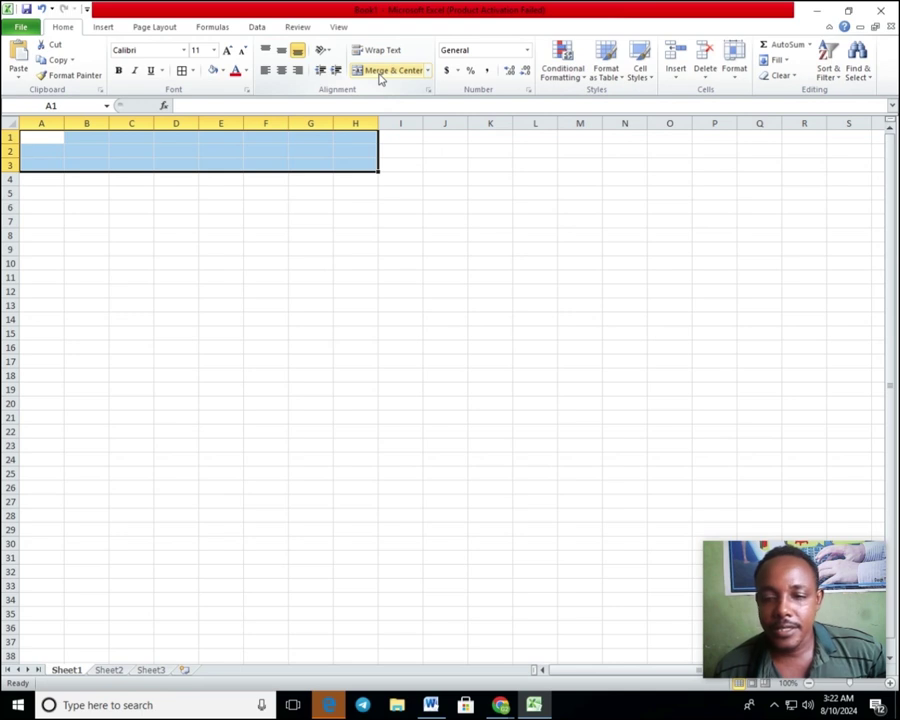
Step: Merge and center A1:H3 and enter the title 'Payroll'
{"action": "left_click", "coordinate": [394, 72]}
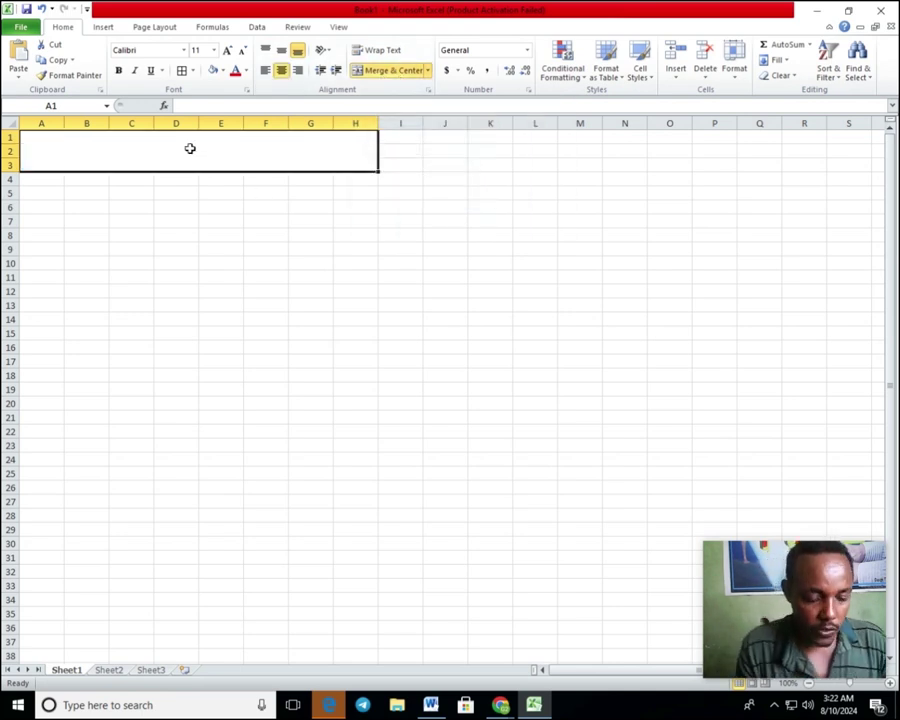
{"action": "type", "text": "P"}
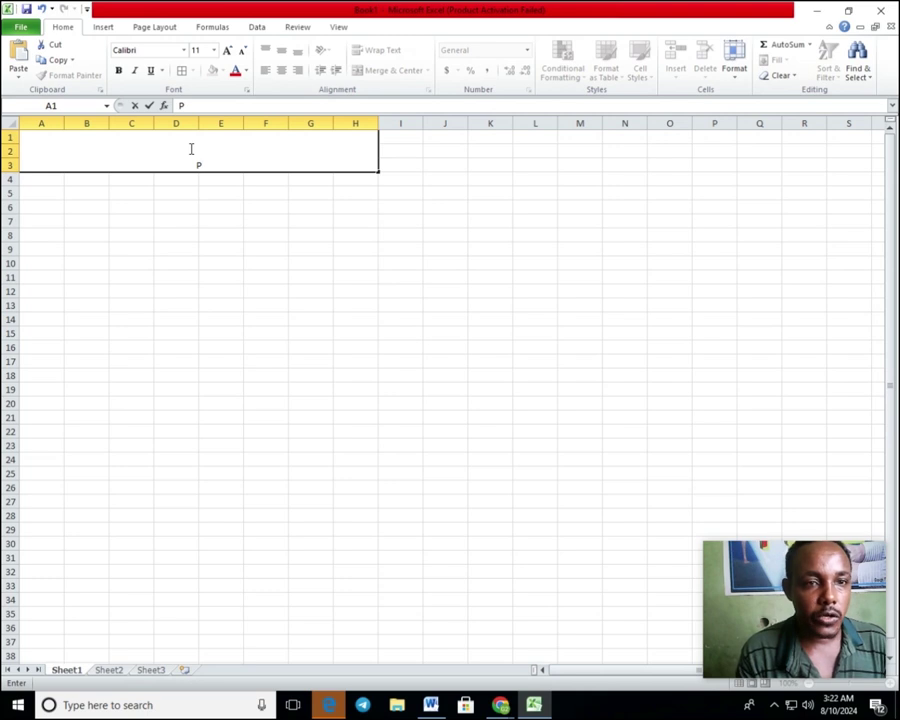
{"action": "type", "text": "ayrol"}
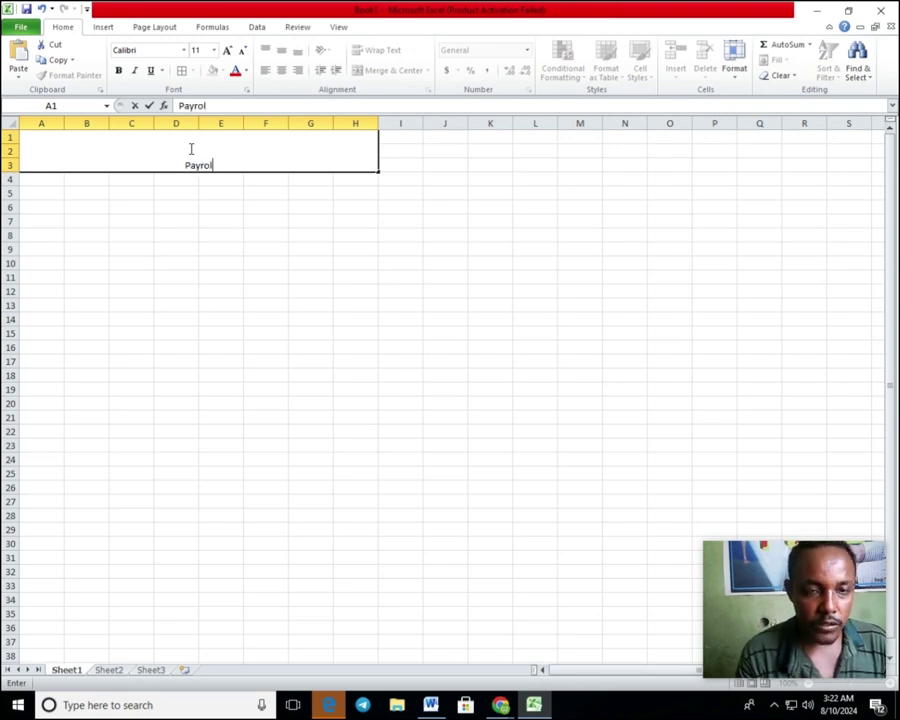
{"action": "type", "text": "l"}
{"action": "left_click", "coordinate": [186, 204]}
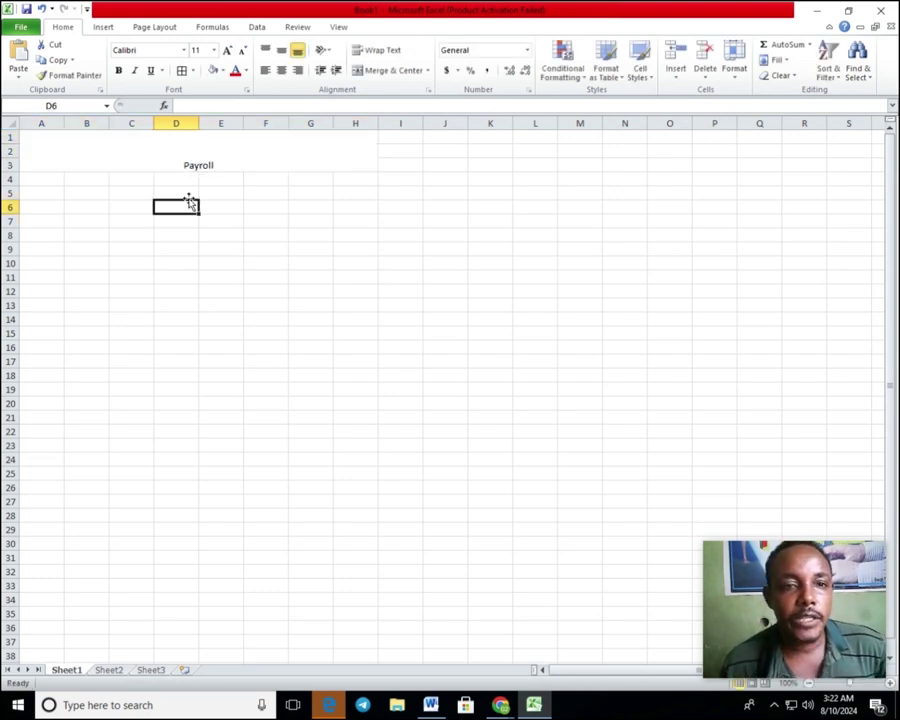
{"action": "left_click", "coordinate": [193, 165]}
Step: Enlarge the Payroll title to 26 points and colour it blue
{"action": "left_click", "coordinate": [227, 50]}
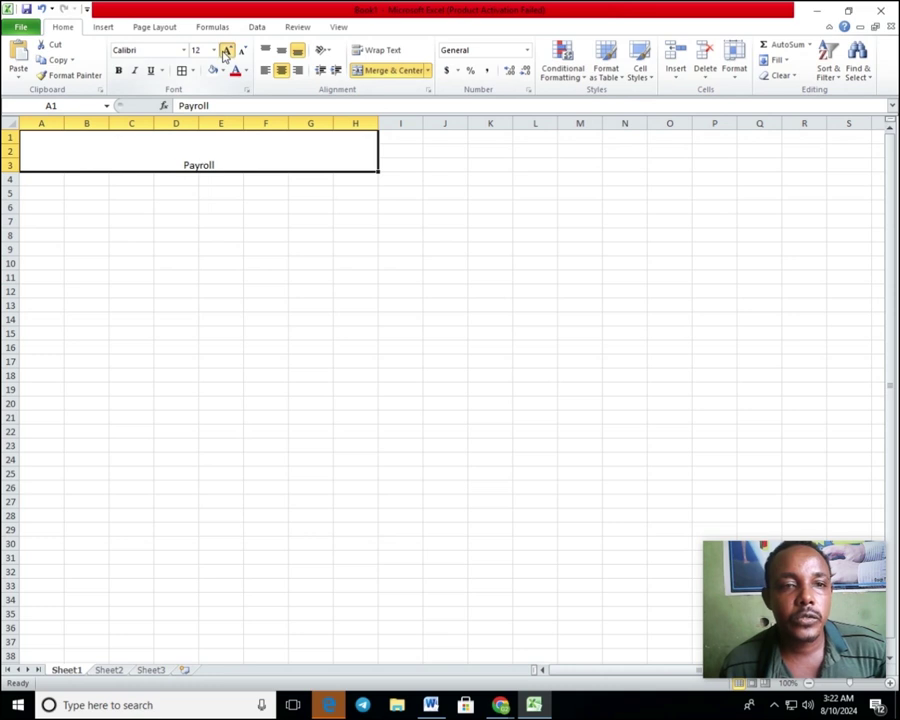
{"action": "left_click", "coordinate": [227, 50]}
{"action": "left_click", "coordinate": [227, 50]}
{"action": "left_click", "coordinate": [227, 50]}
{"action": "left_click", "coordinate": [227, 50]}
{"action": "left_click", "coordinate": [227, 50]}
{"action": "left_click", "coordinate": [227, 50]}
{"action": "left_click", "coordinate": [227, 50]}
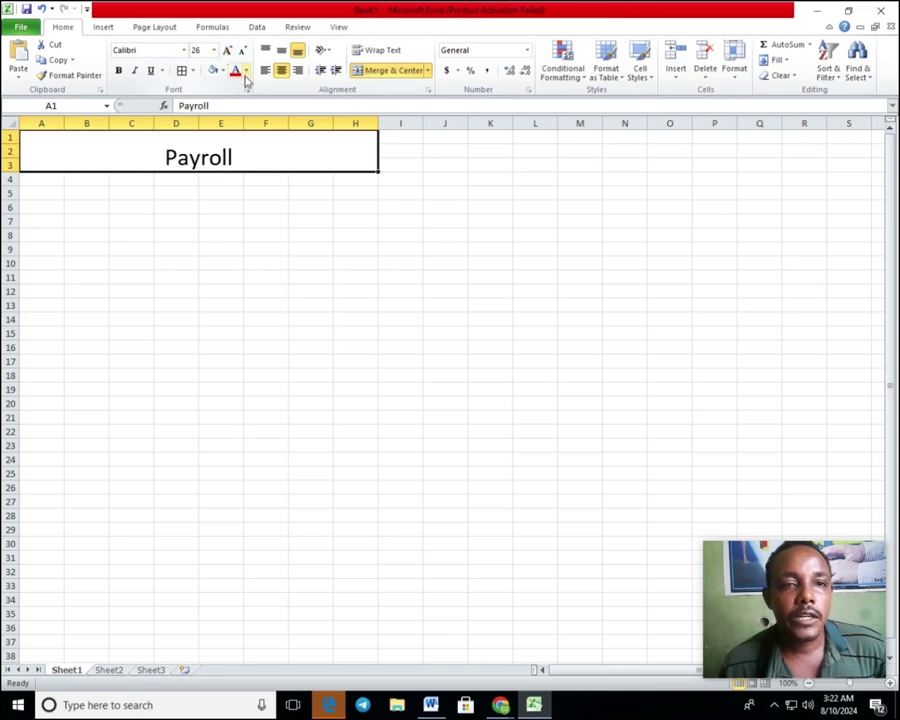
{"action": "left_click", "coordinate": [245, 71]}
{"action": "left_click", "coordinate": [270, 156]}
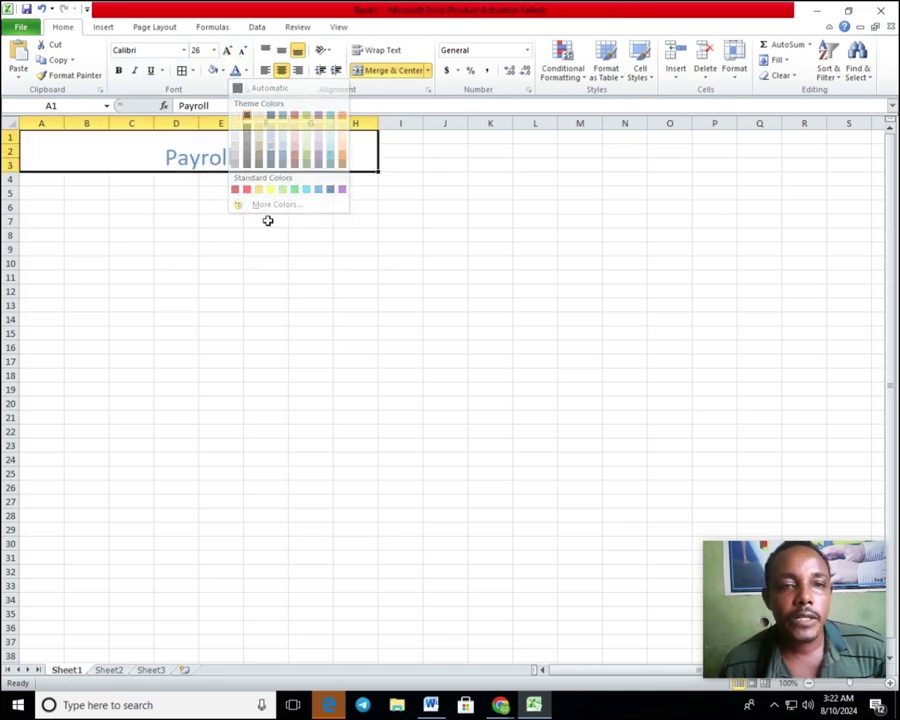
{"action": "left_click", "coordinate": [265, 277]}
{"action": "left_click", "coordinate": [226, 155]}
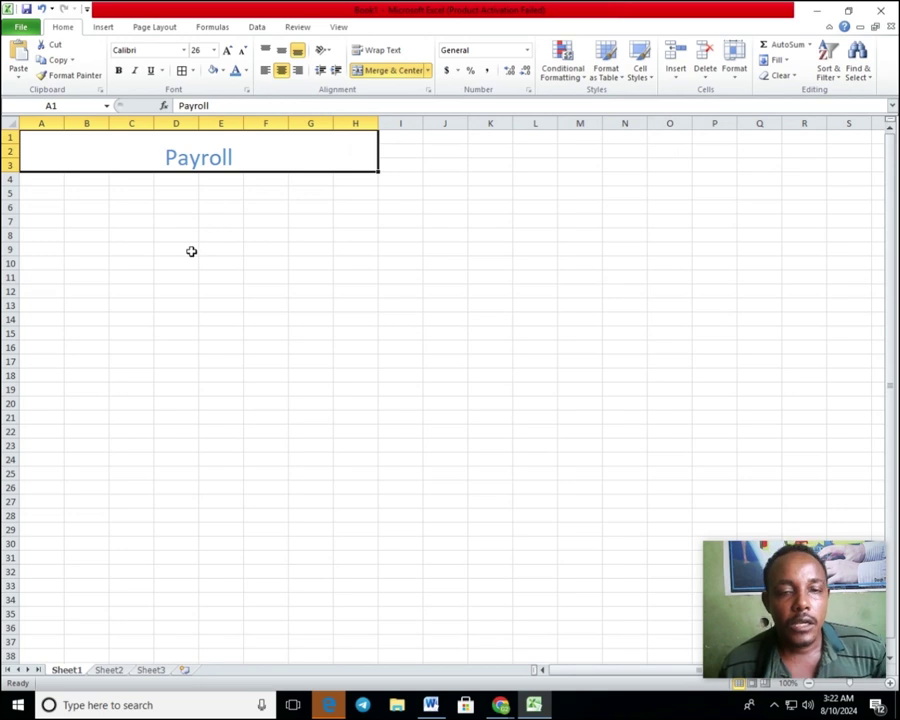
{"action": "left_click", "coordinate": [52, 182]}
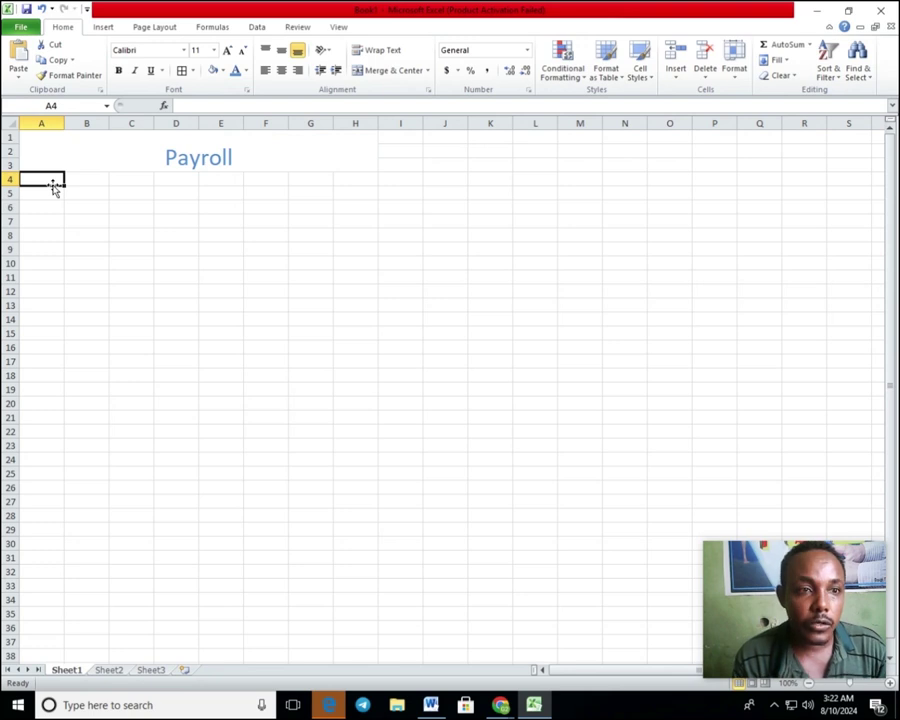
Step: Enter the headers No, Name and Gross salary in A4:C4
{"action": "type", "text": "N"}
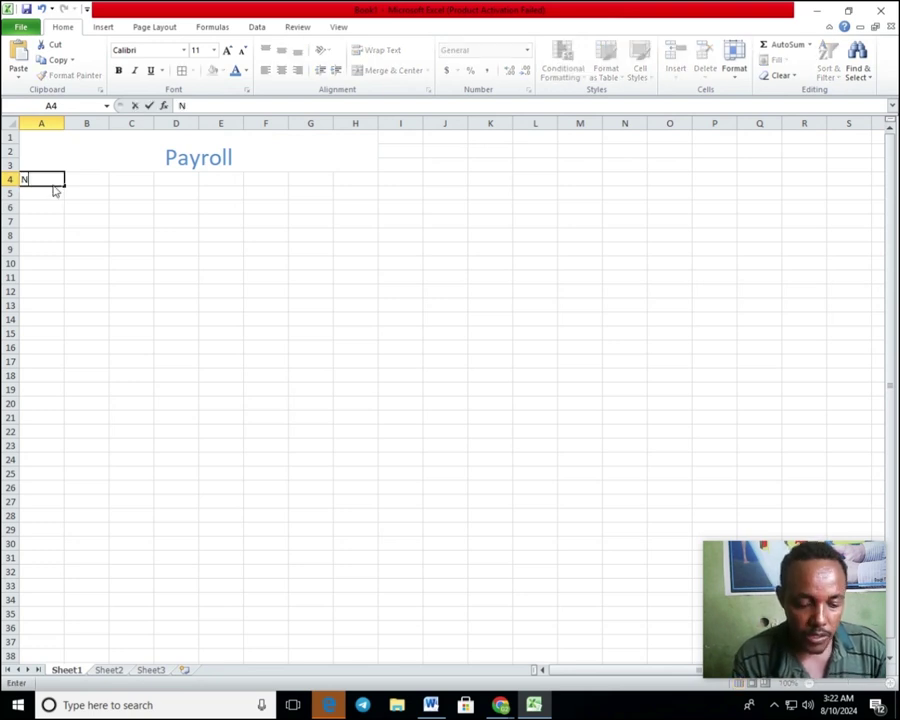
{"action": "type", "text": "o"}
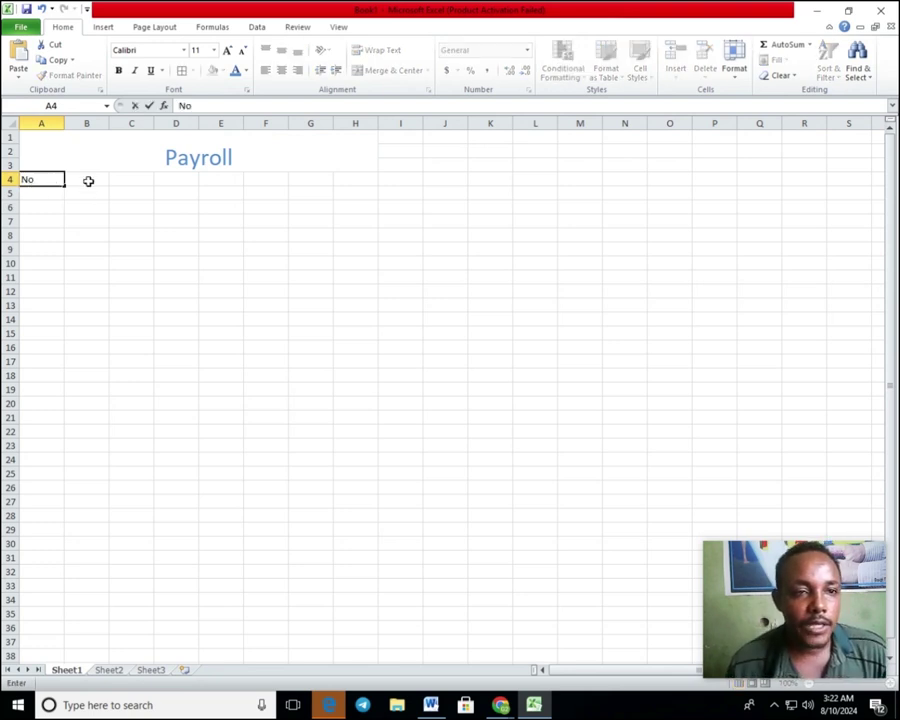
{"action": "left_click", "coordinate": [88, 180]}
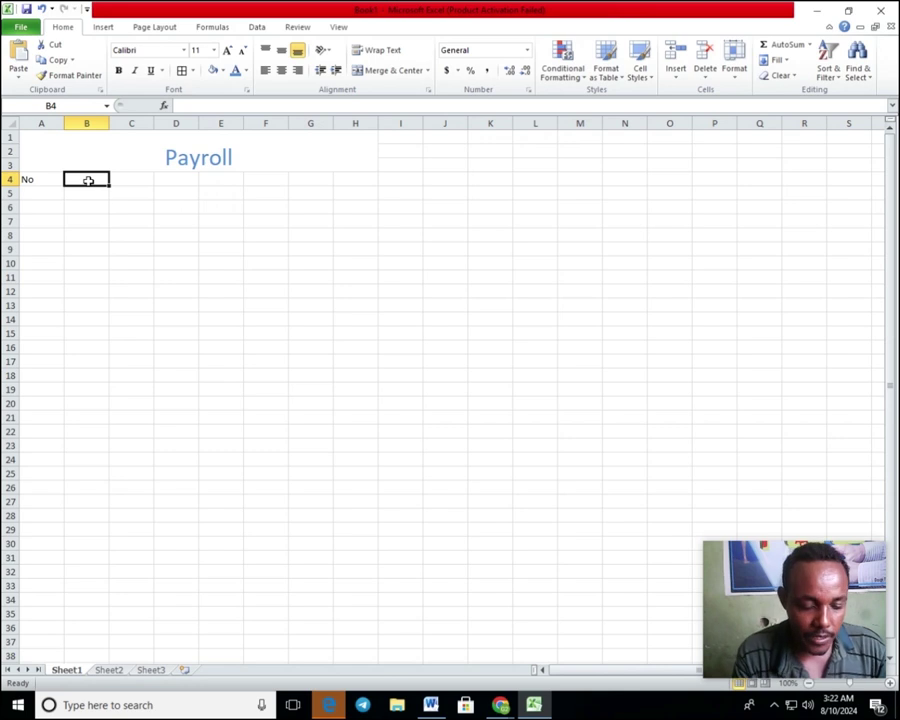
{"action": "type", "text": "Ma"}
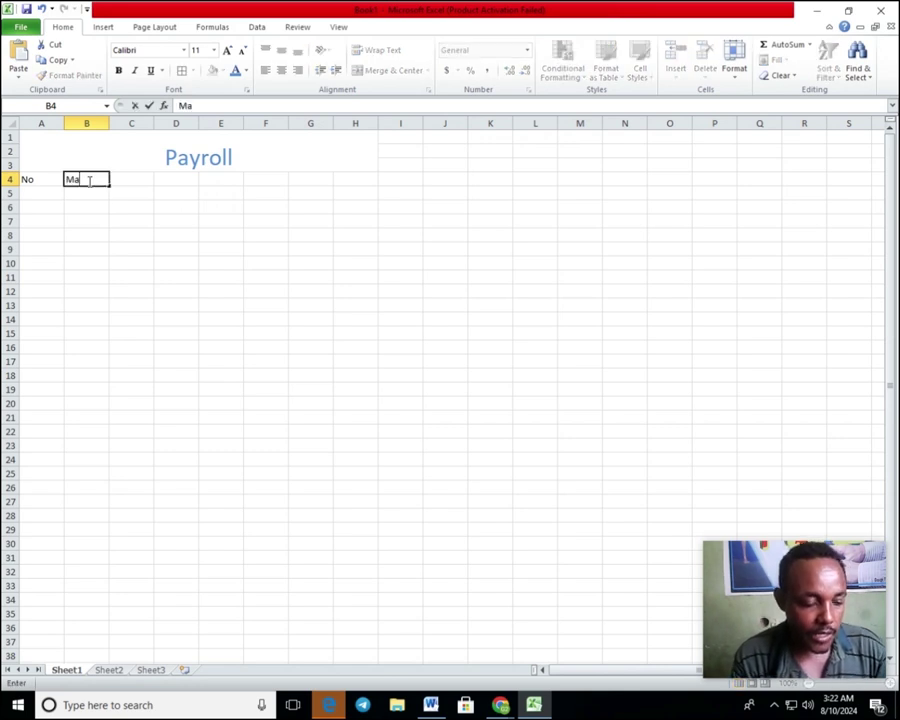
{"action": "key", "text": "BackSpace"}
{"action": "key", "text": "BackSpace"}
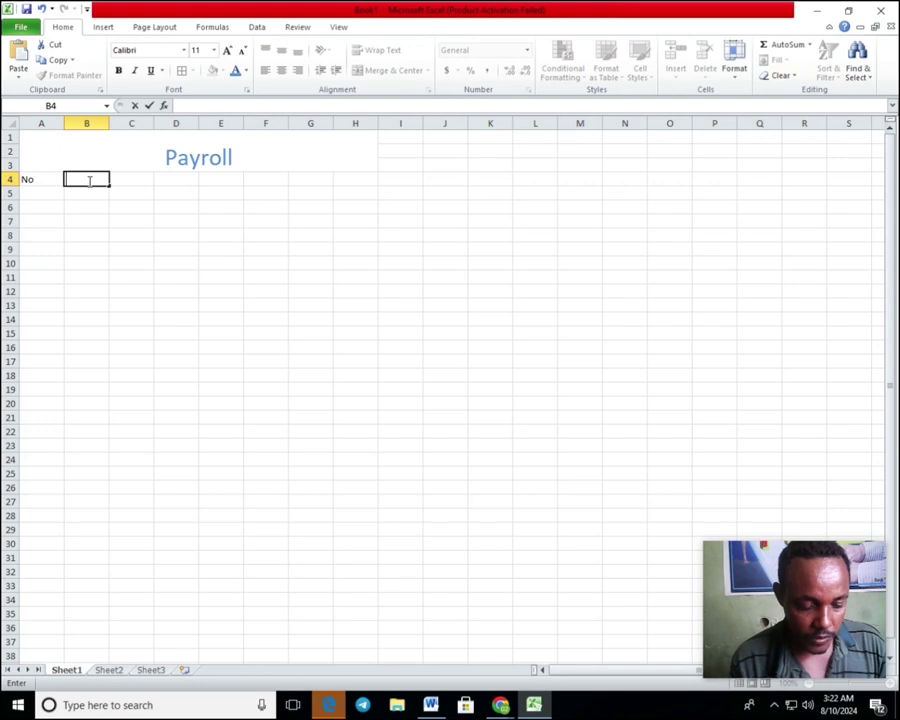
{"action": "type", "text": "Name"}
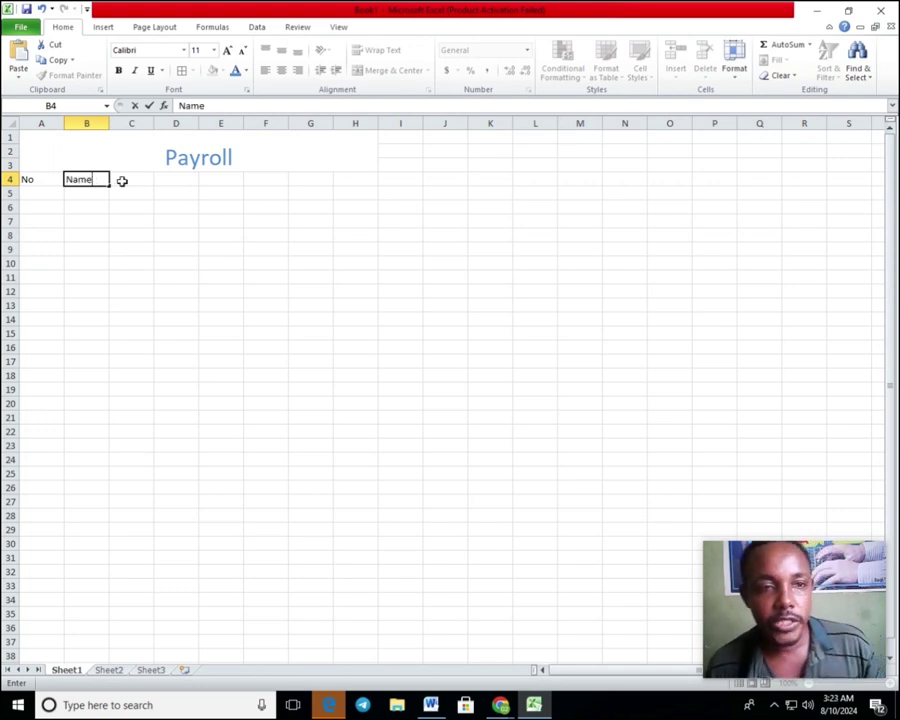
{"action": "left_click", "coordinate": [126, 179]}
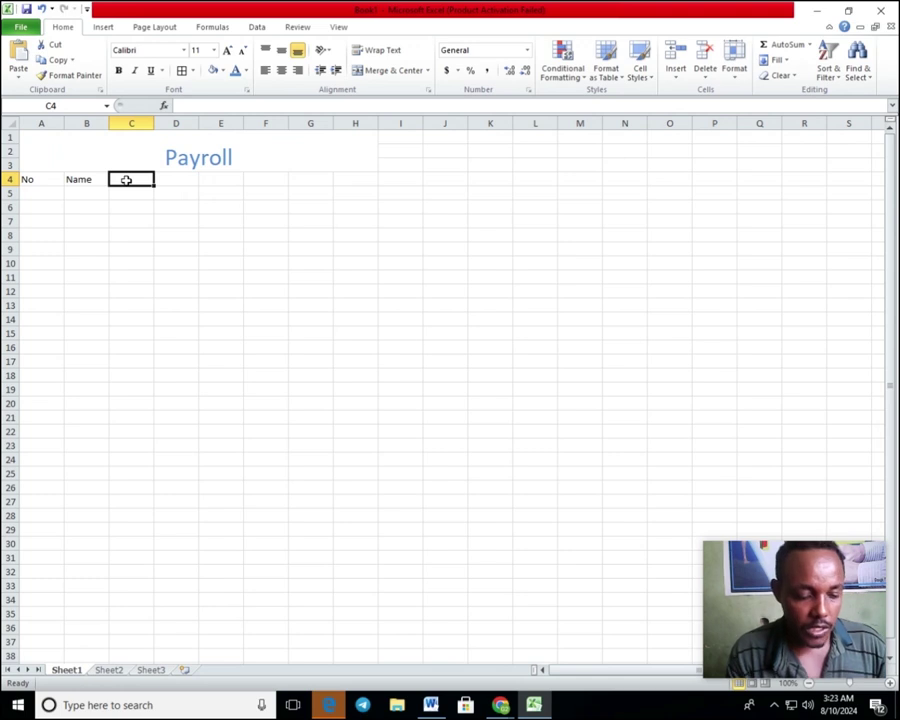
{"action": "type", "text": "Gross slary"}
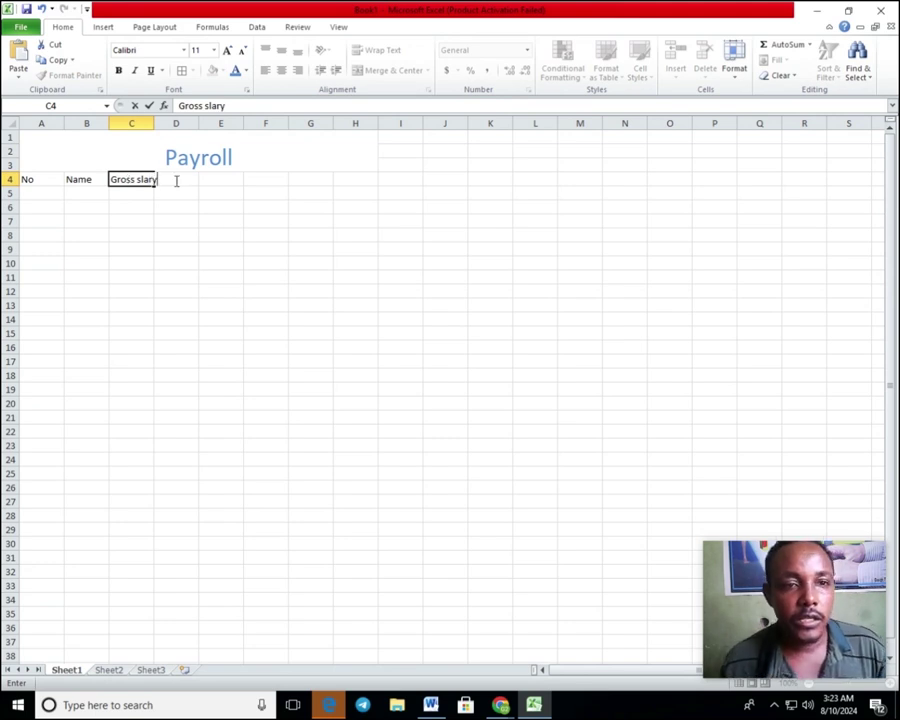
{"action": "left_click", "coordinate": [176, 261]}
{"action": "left_click", "coordinate": [176, 179]}
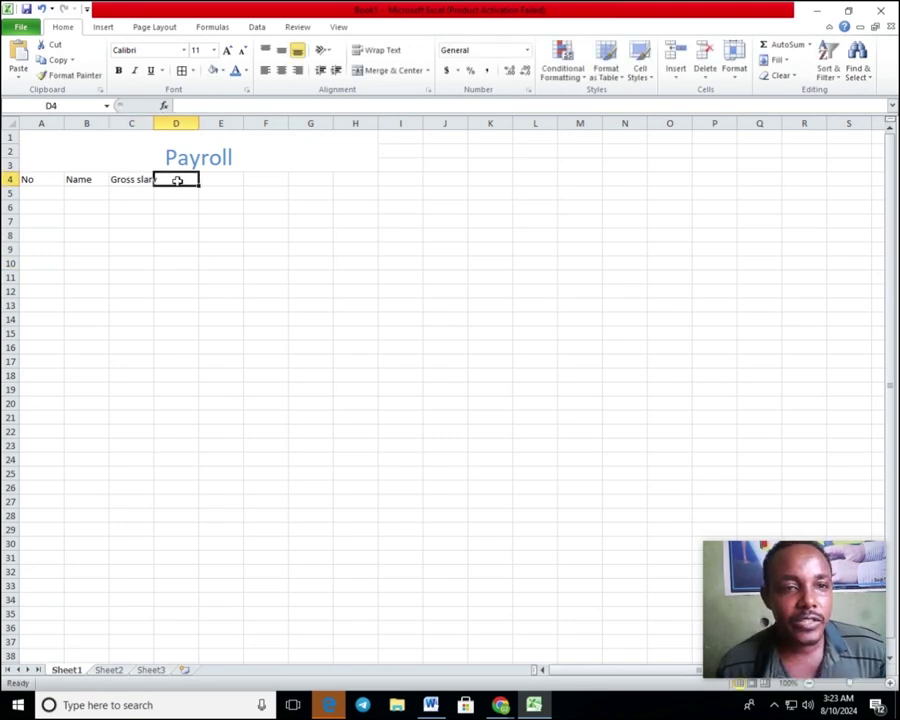
Step: Add the Tax, Pension and Net Salary headers in D4:F4, fixing the Net Salary typo
{"action": "left_click", "coordinate": [180, 261]}
{"action": "left_click", "coordinate": [180, 179]}
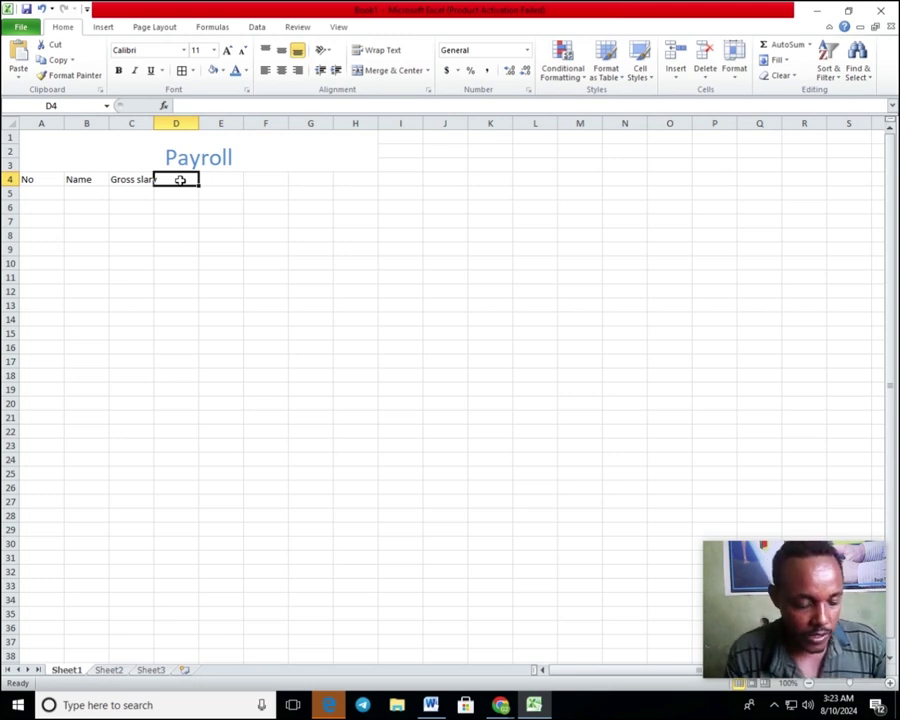
{"action": "type", "text": "Ta"}
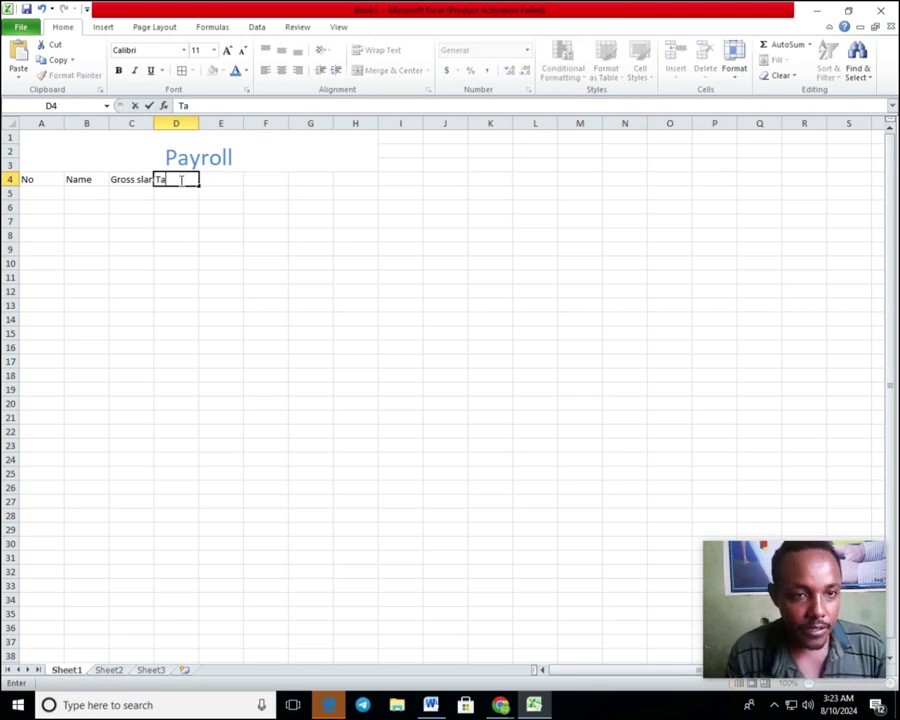
{"action": "type", "text": "x"}
{"action": "left_click", "coordinate": [221, 181]}
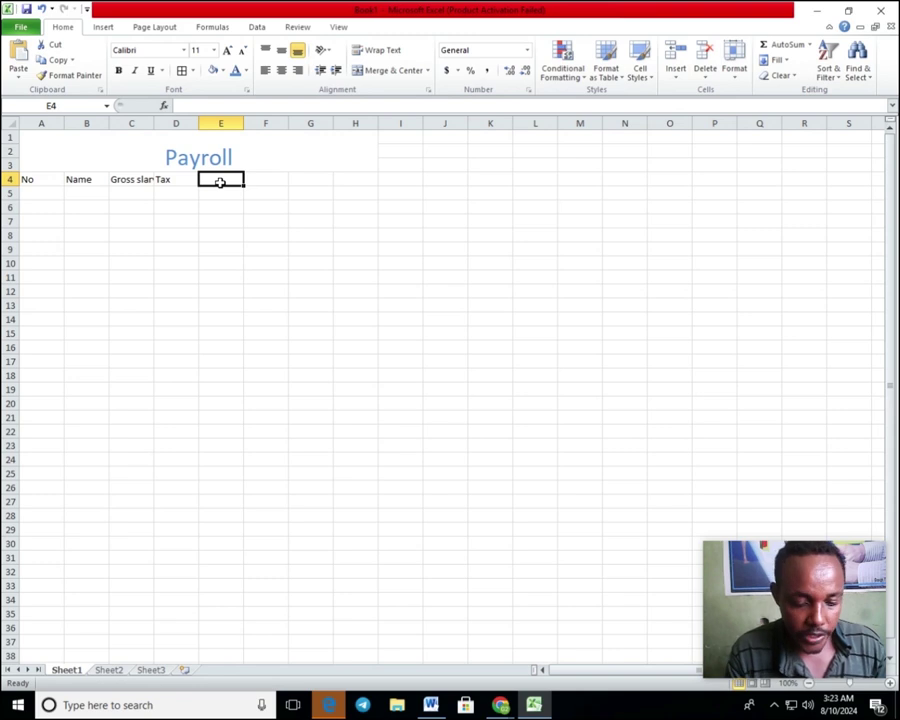
{"action": "type", "text": "Pension"}
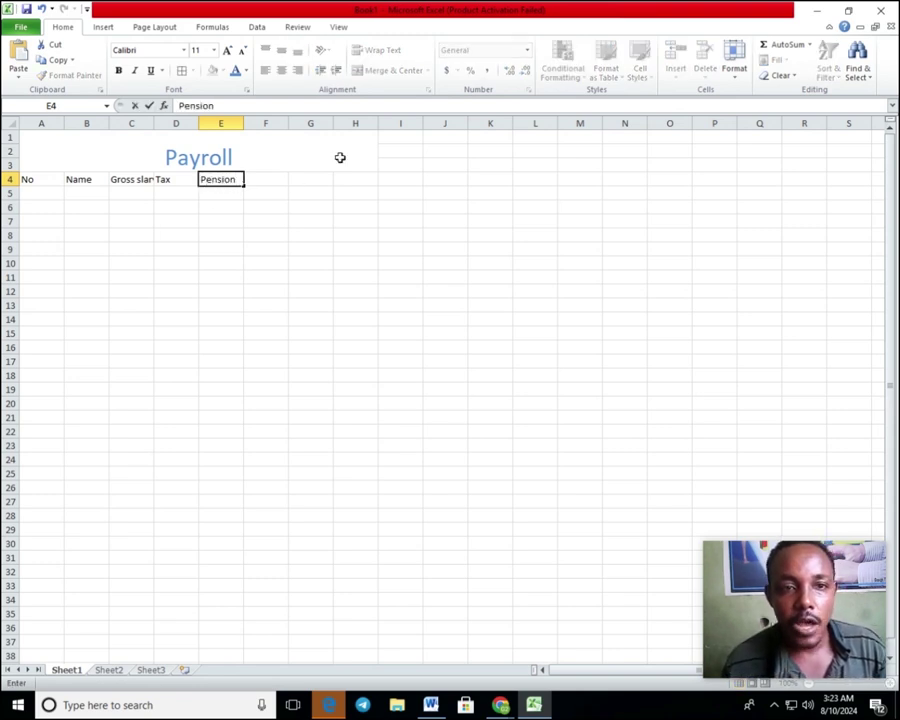
{"action": "left_click", "coordinate": [258, 195]}
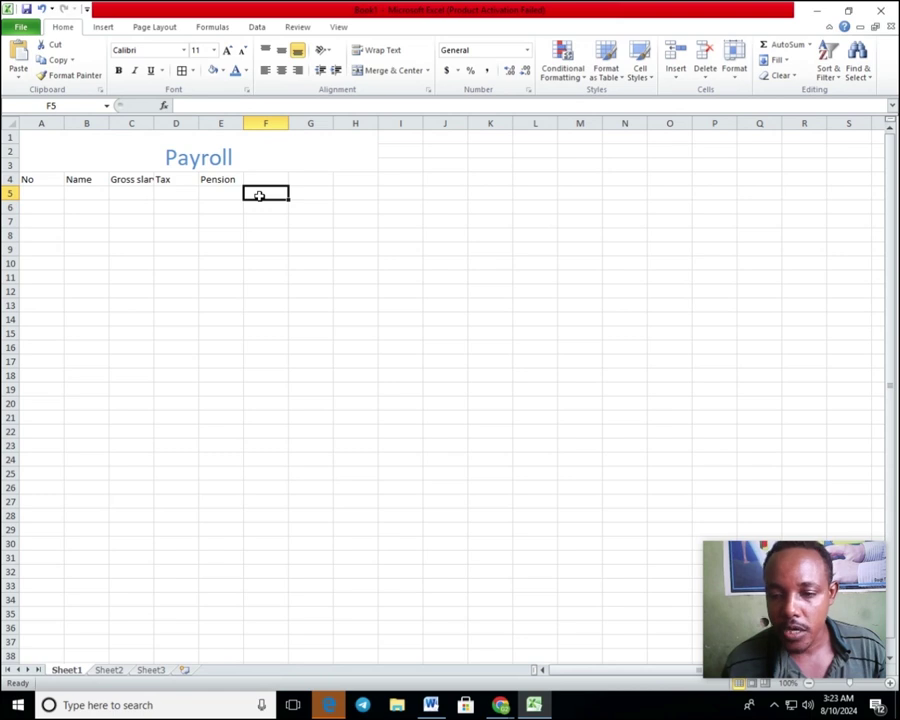
{"action": "left_click", "coordinate": [258, 179]}
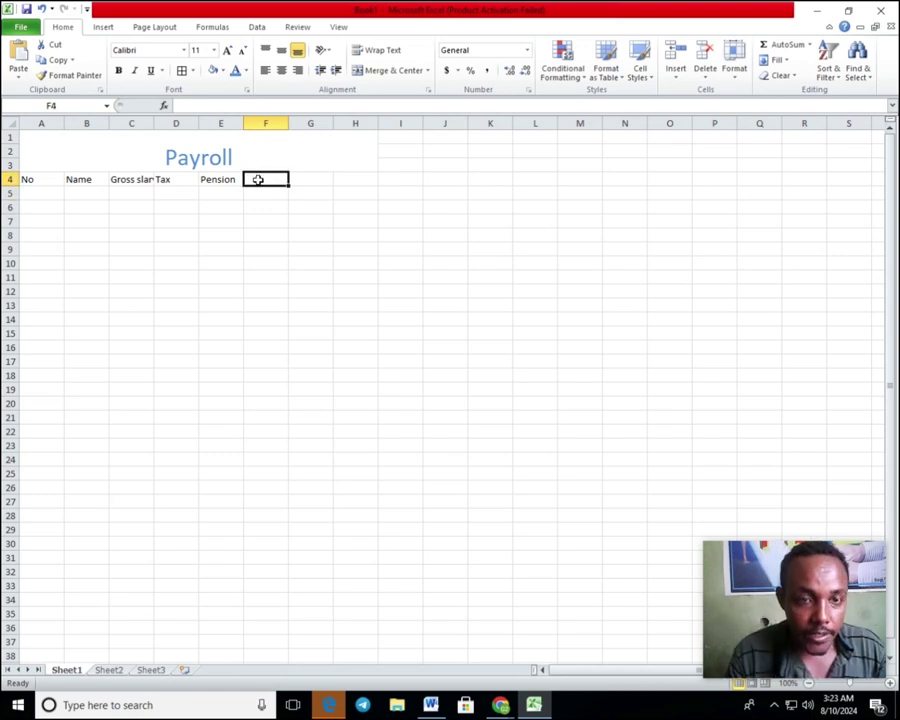
{"action": "type", "text": "Net"}
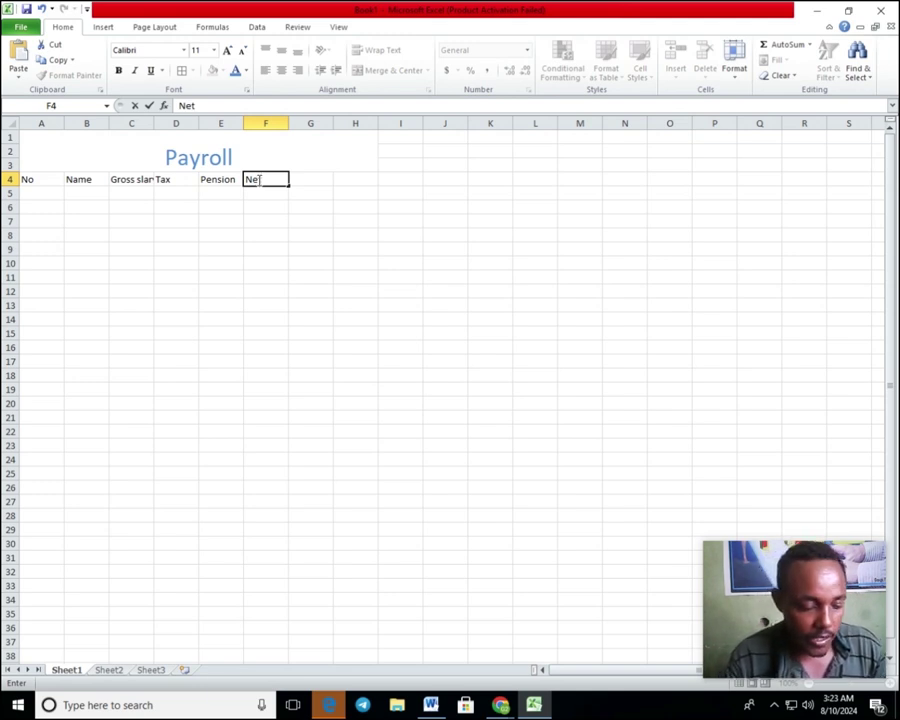
{"action": "type", "text": " Salar"}
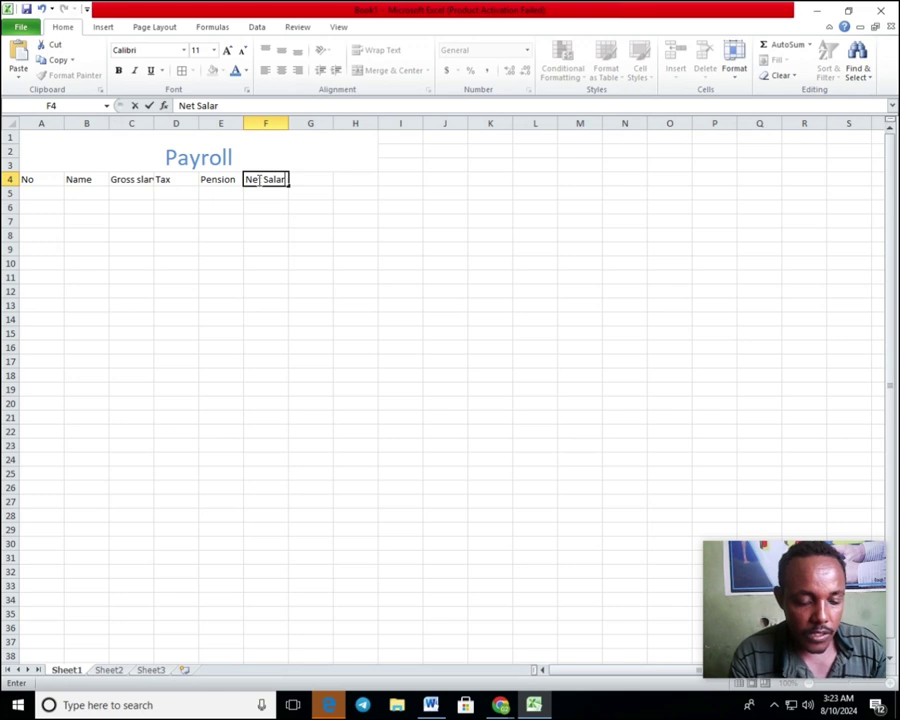
{"action": "type", "text": "yu"}
{"action": "key", "text": "BackSpace"}
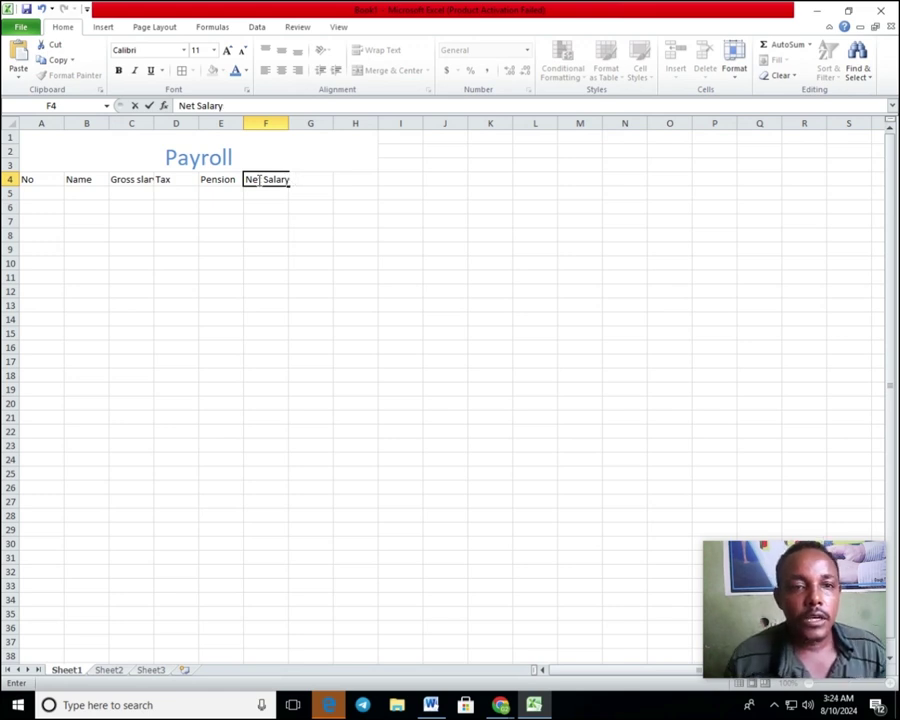
{"action": "left_click", "coordinate": [251, 207]}
Step: Apply All Borders to the payroll table range A4:F19
{"action": "left_click", "coordinate": [131, 277]}
{"action": "mouse_move", "coordinate": [32, 179]}
{"action": "left_mouse_down"}
{"action": "mouse_move", "coordinate": [269, 229]}
{"action": "mouse_move", "coordinate": [275, 386]}
{"action": "left_mouse_up"}
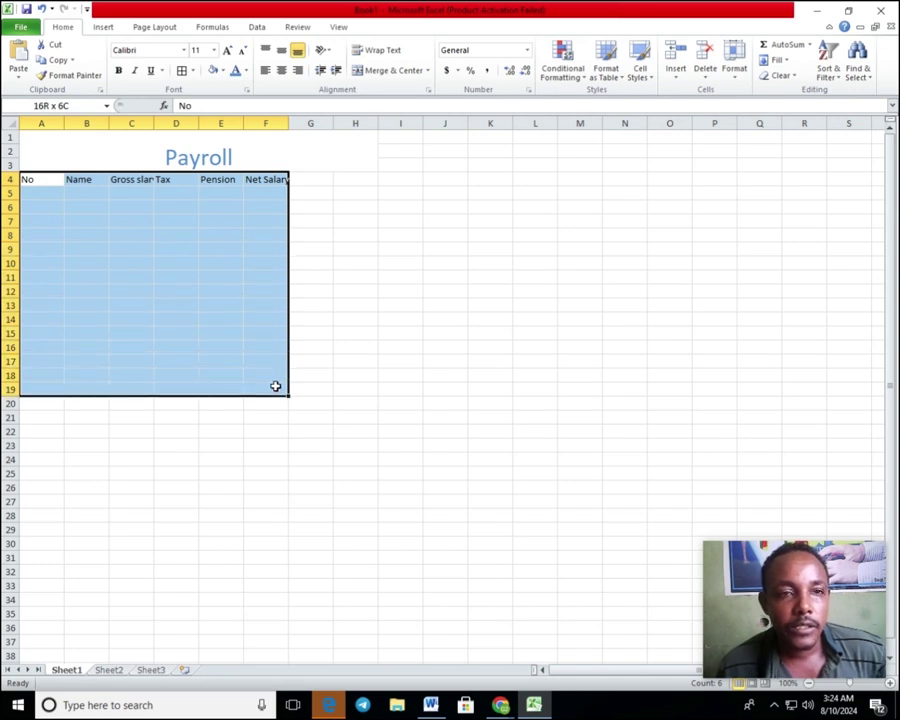
{"action": "left_click", "coordinate": [191, 71]}
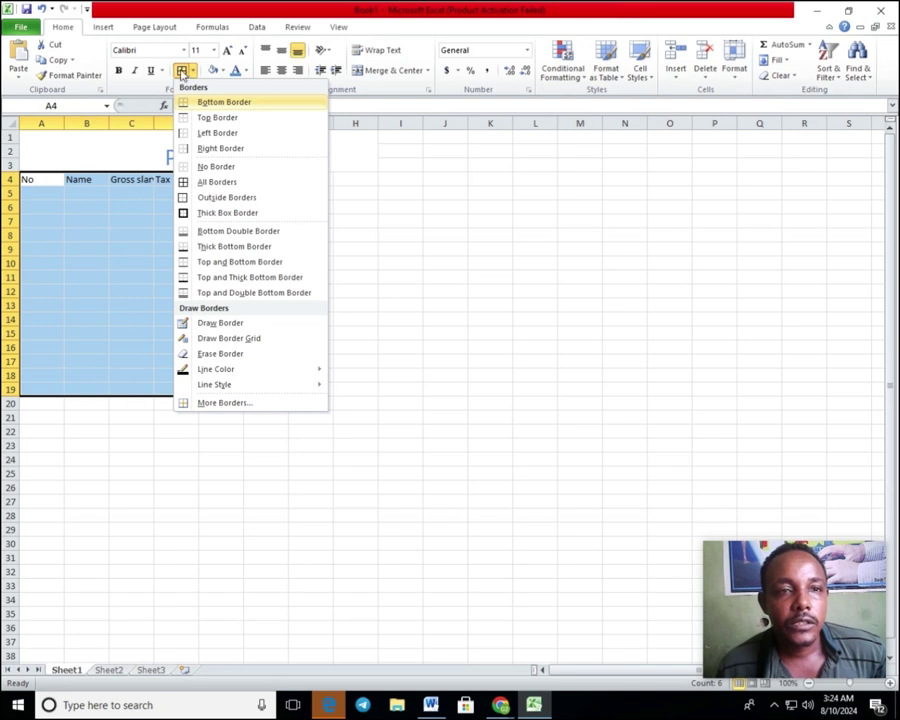
{"action": "left_click", "coordinate": [204, 183]}
{"action": "left_click", "coordinate": [158, 288]}
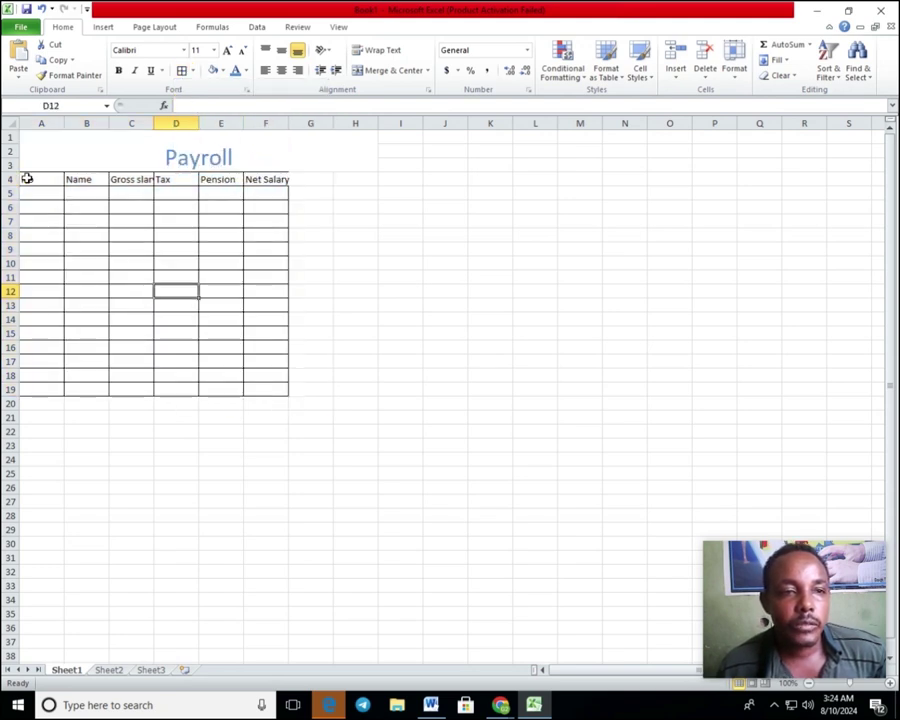
{"action": "left_click_drag", "start_coordinate": [27, 178], "coordinate": [281, 179]}
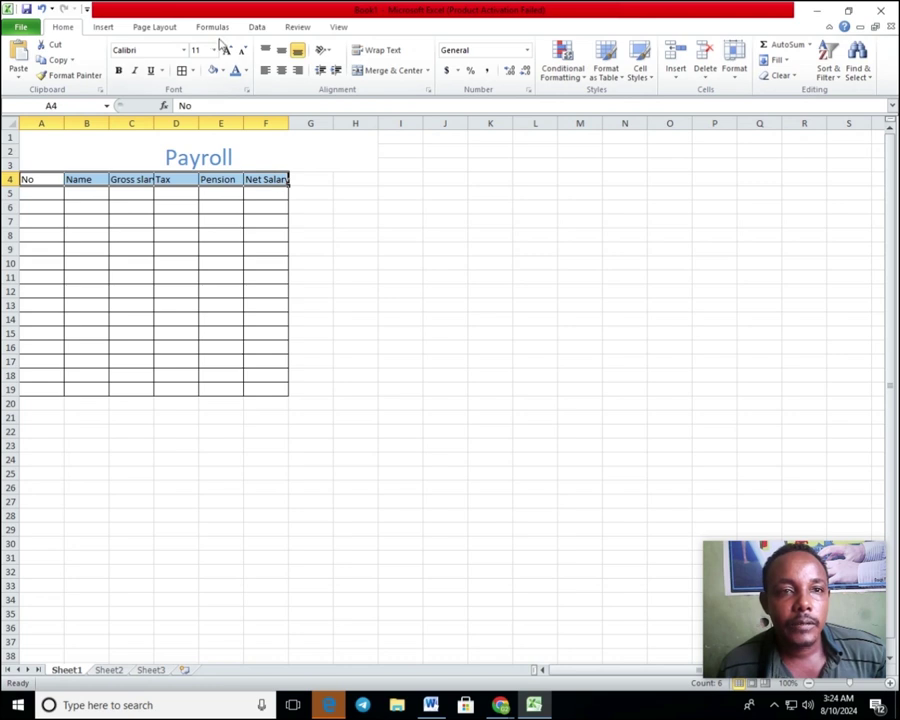
Step: Enlarge the header text to 16 points and widen column F to fit Net Salary
{"action": "left_click", "coordinate": [227, 50]}
{"action": "left_click", "coordinate": [227, 50]}
{"action": "left_click", "coordinate": [227, 50]}
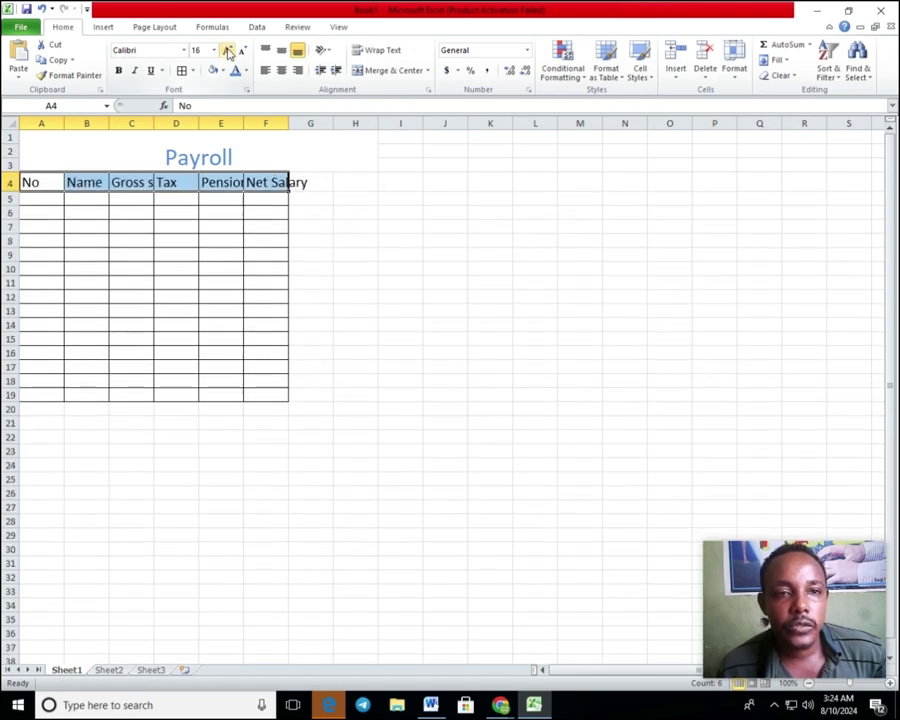
{"action": "left_click", "coordinate": [278, 152]}
{"action": "left_click_drag", "start_coordinate": [288, 123], "coordinate": [312, 123]}
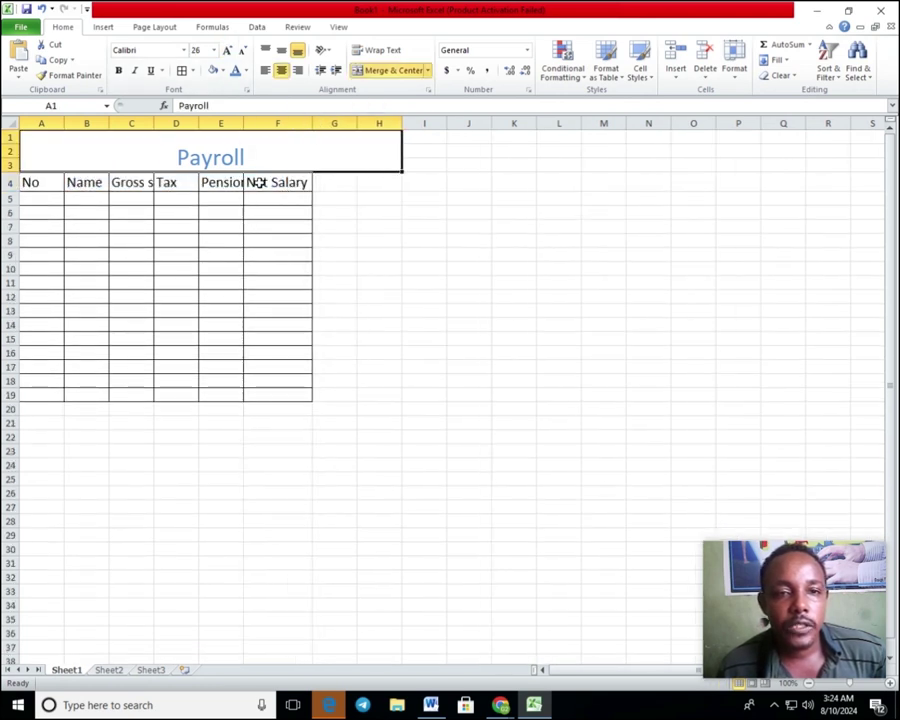
{"action": "left_click", "coordinate": [249, 226]}
{"action": "left_click", "coordinate": [177, 228]}
Step: Fill the header row A4:F4 with grey
{"action": "left_click", "coordinate": [40, 181]}
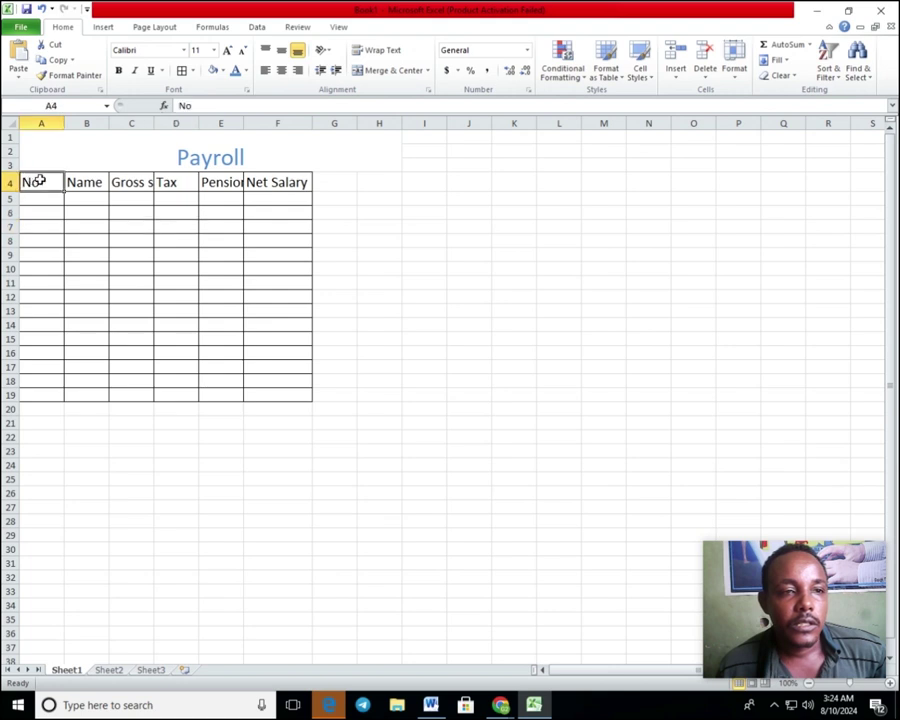
{"action": "left_click_drag", "start_coordinate": [40, 181], "coordinate": [277, 182]}
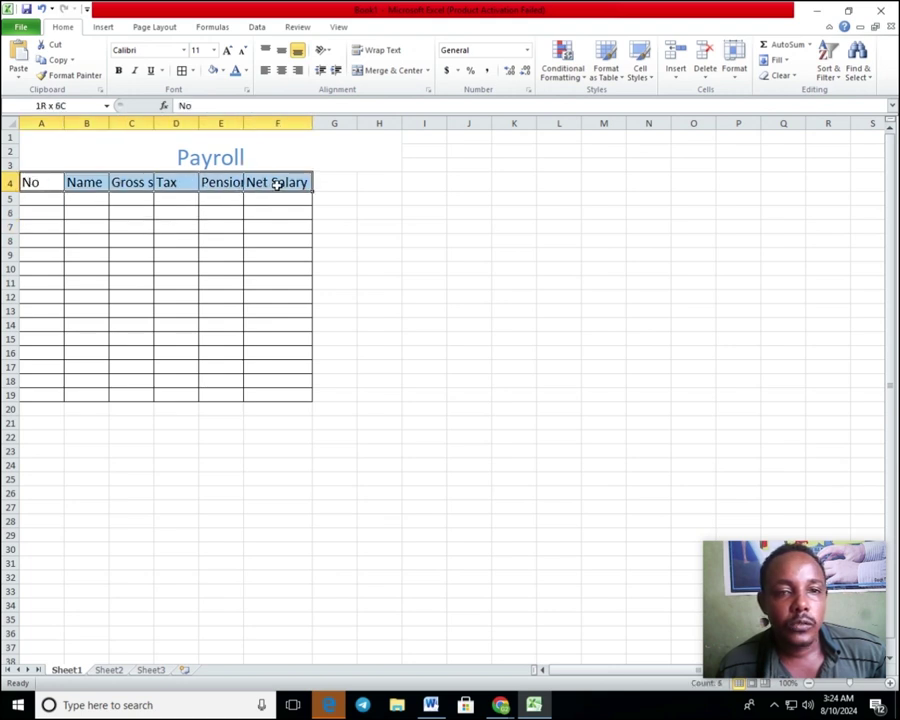
{"action": "left_click", "coordinate": [224, 71]}
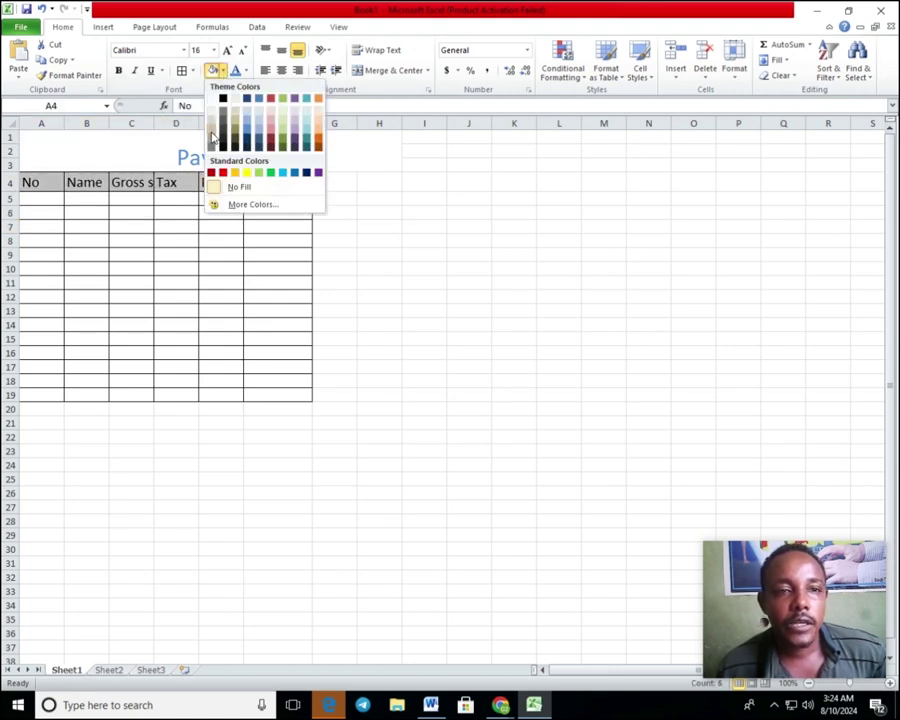
{"action": "left_click", "coordinate": [211, 141]}
{"action": "left_click", "coordinate": [197, 257]}
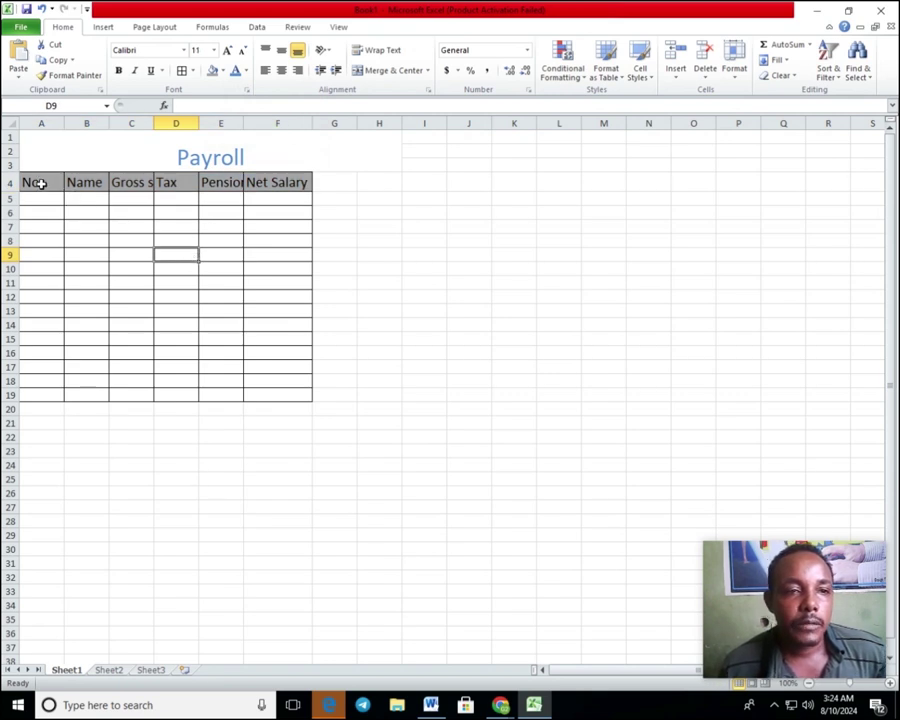
Step: Set the header row font to Times New Roman
{"action": "left_click_drag", "start_coordinate": [40, 182], "coordinate": [288, 188]}
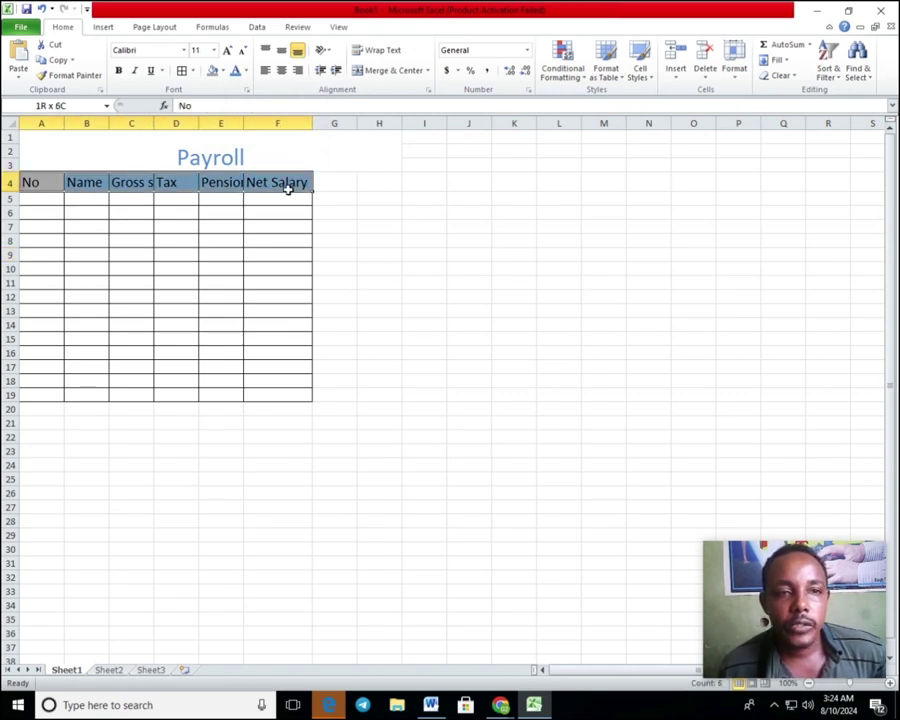
{"action": "left_click", "coordinate": [164, 52]}
{"action": "type", "text": "Times New Roman"}
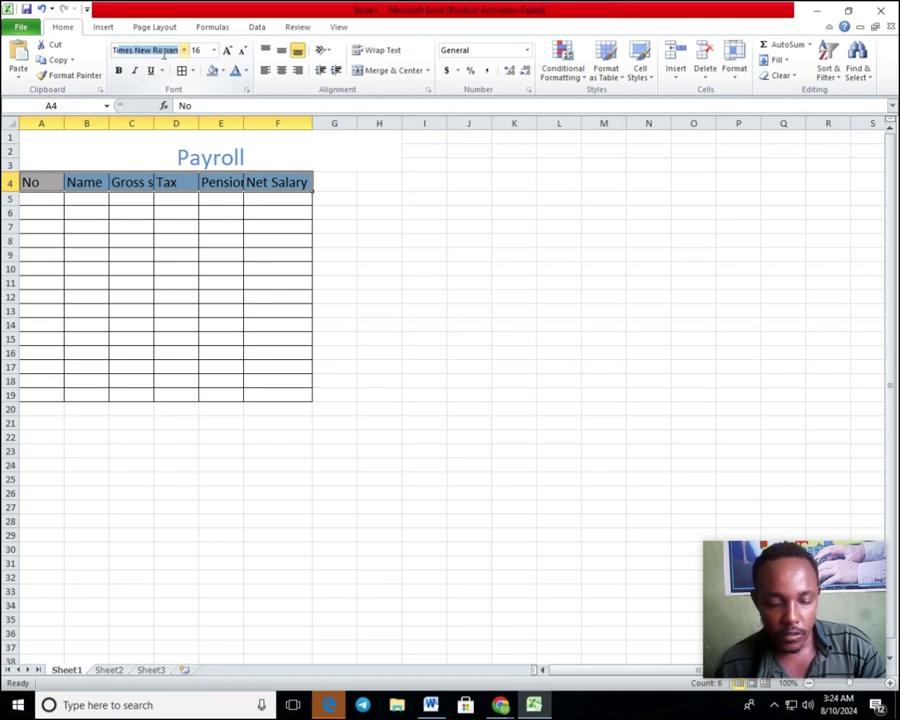
{"action": "key", "text": "Return"}
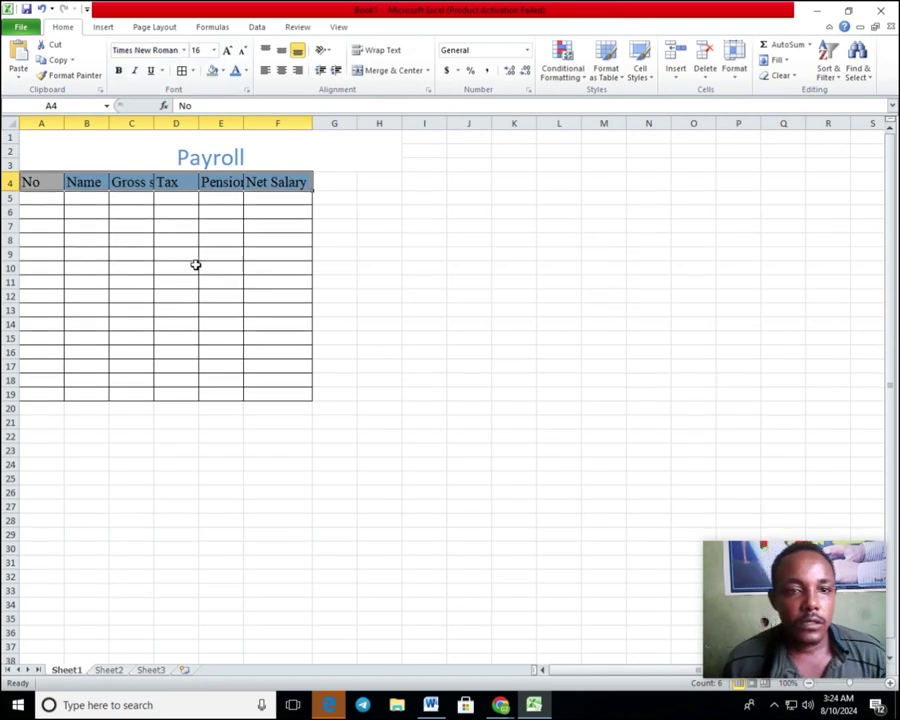
{"action": "left_click", "coordinate": [221, 268]}
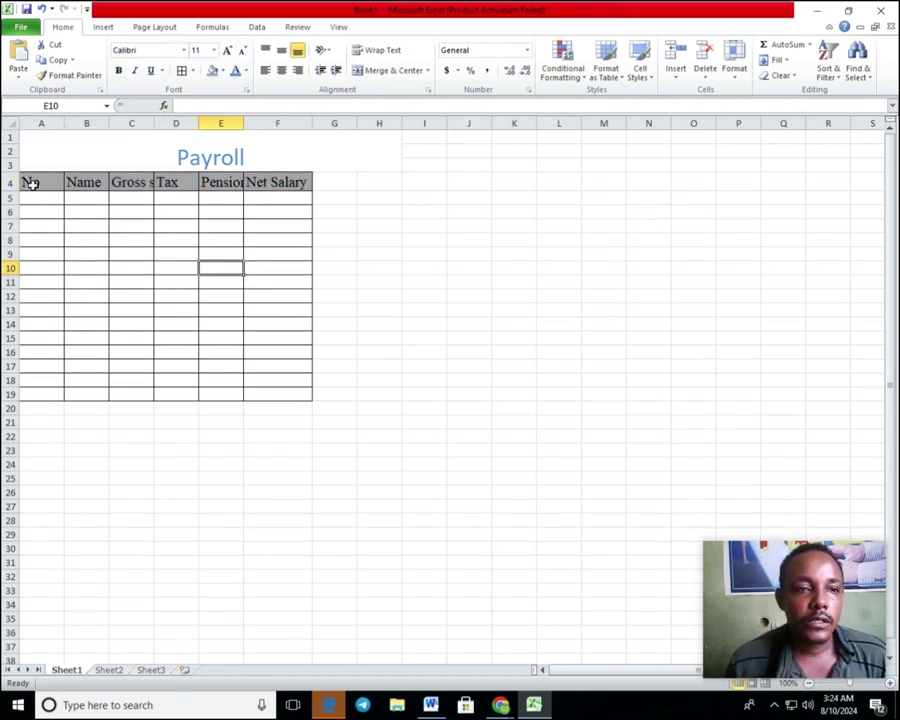
Step: Make the header text blue and bold, and remove the grey fill
{"action": "left_click_drag", "start_coordinate": [30, 182], "coordinate": [292, 186]}
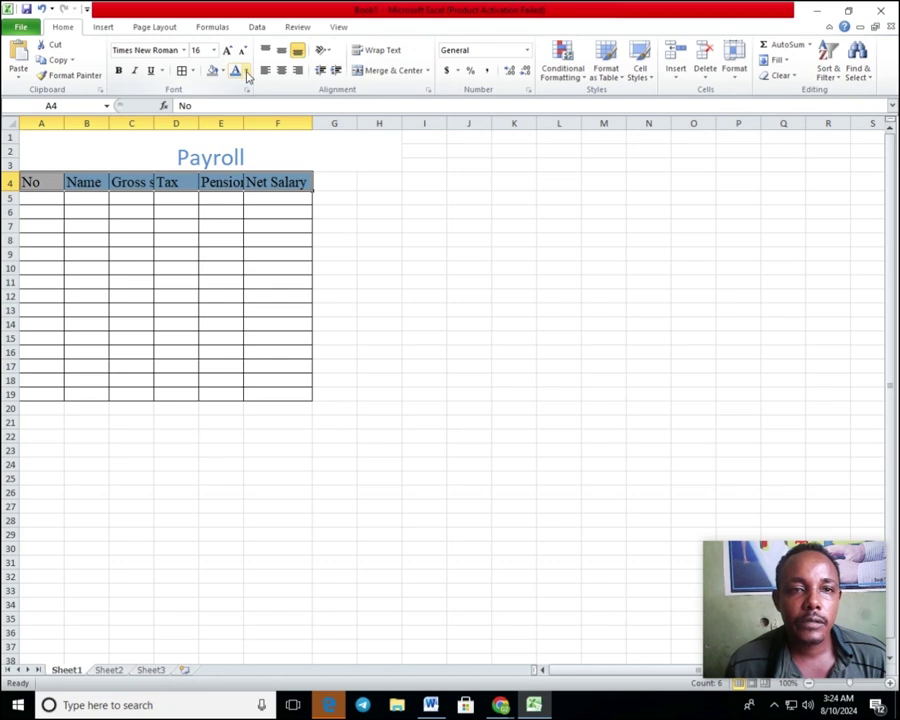
{"action": "left_click", "coordinate": [246, 71]}
{"action": "left_click", "coordinate": [270, 152]}
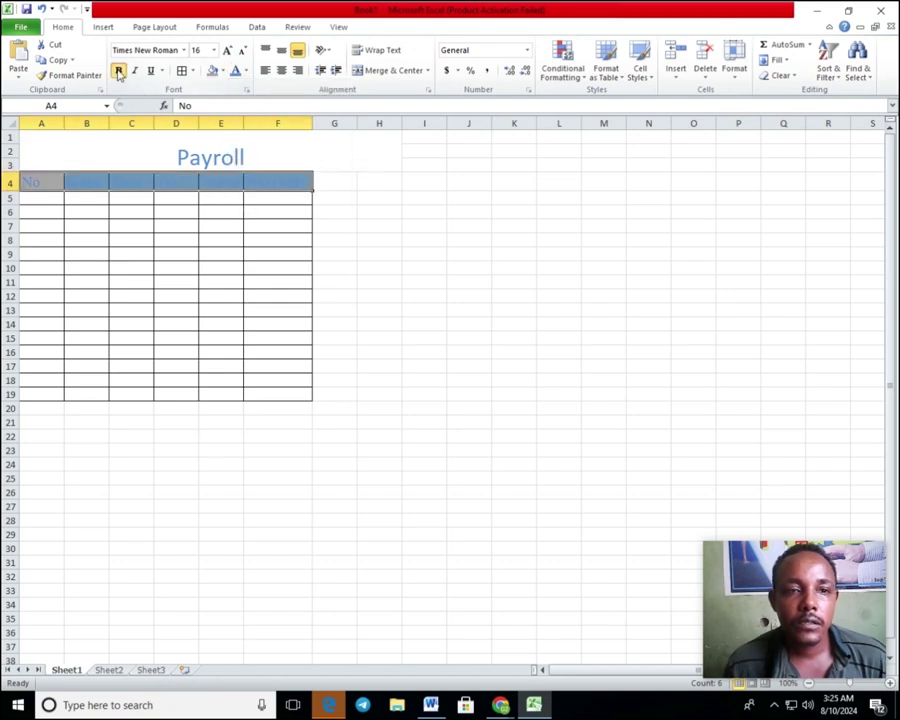
{"action": "left_click", "coordinate": [118, 71]}
{"action": "left_click", "coordinate": [214, 72]}
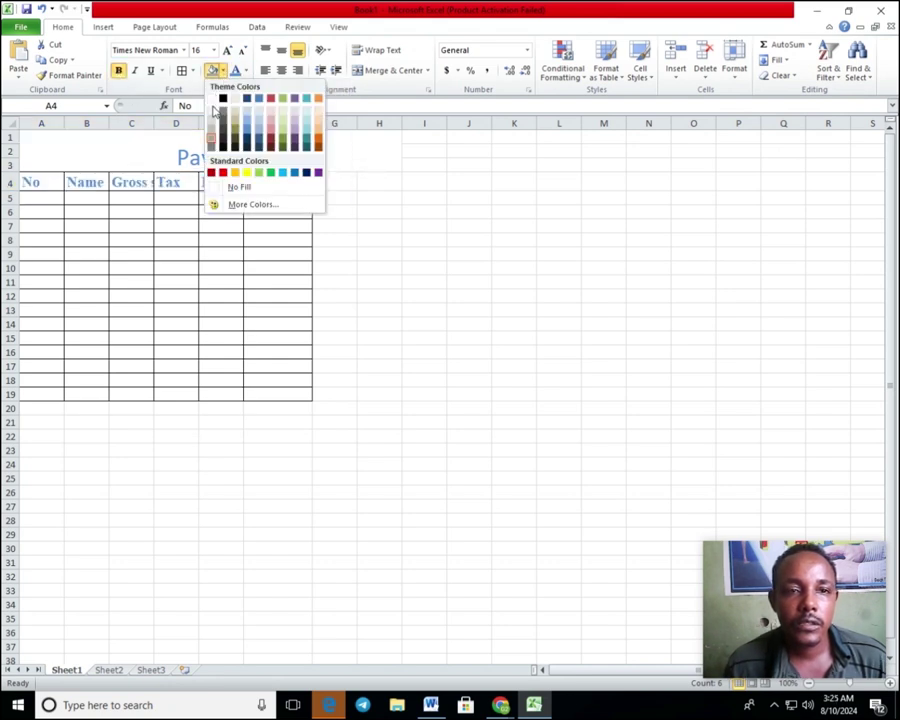
{"action": "left_click", "coordinate": [178, 213]}
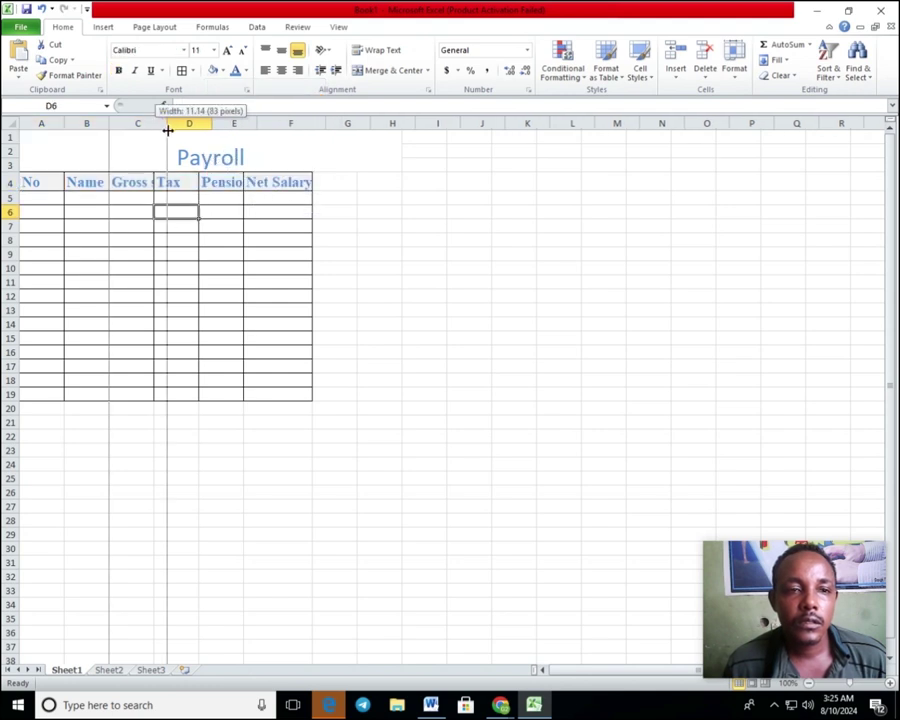
Step: Widen the gross salary column C
{"action": "left_click_drag", "start_coordinate": [154, 127], "coordinate": [273, 124]}
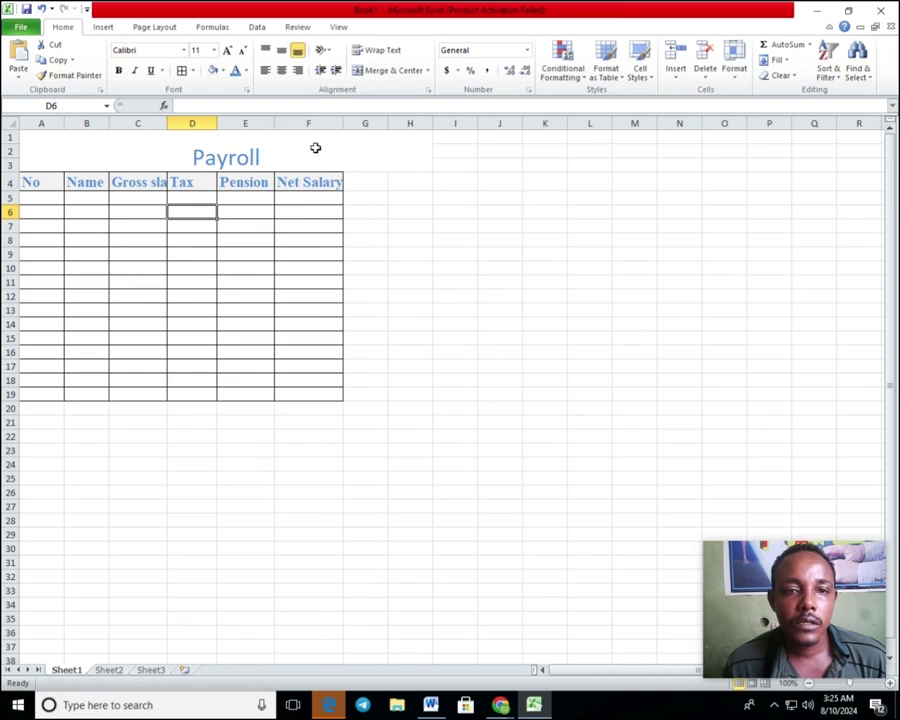
{"action": "left_click", "coordinate": [231, 285]}
{"action": "left_click", "coordinate": [60, 214]}
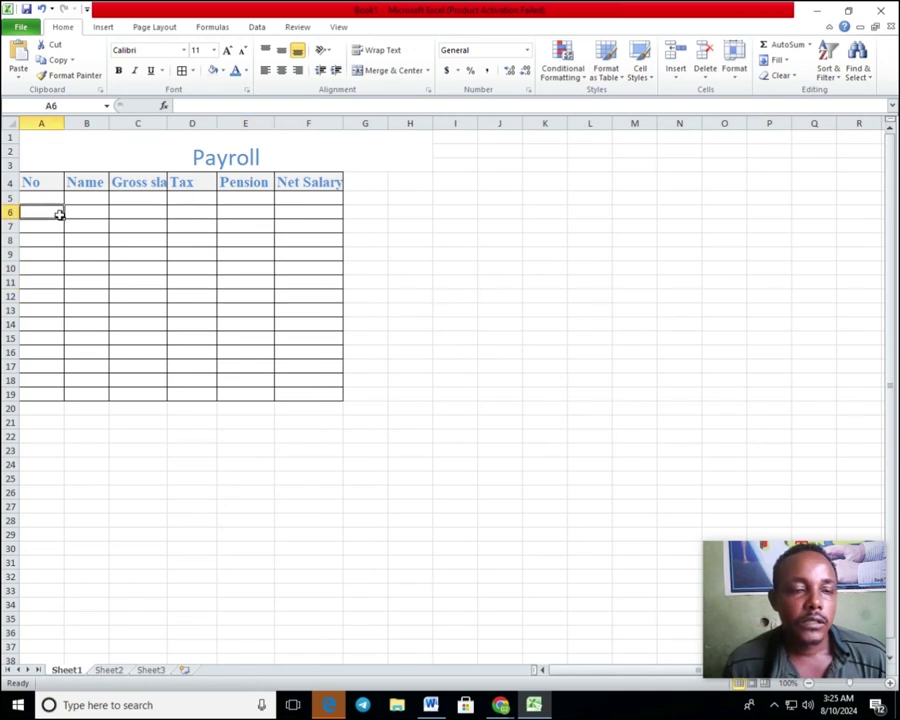
{"action": "left_click", "coordinate": [251, 421]}
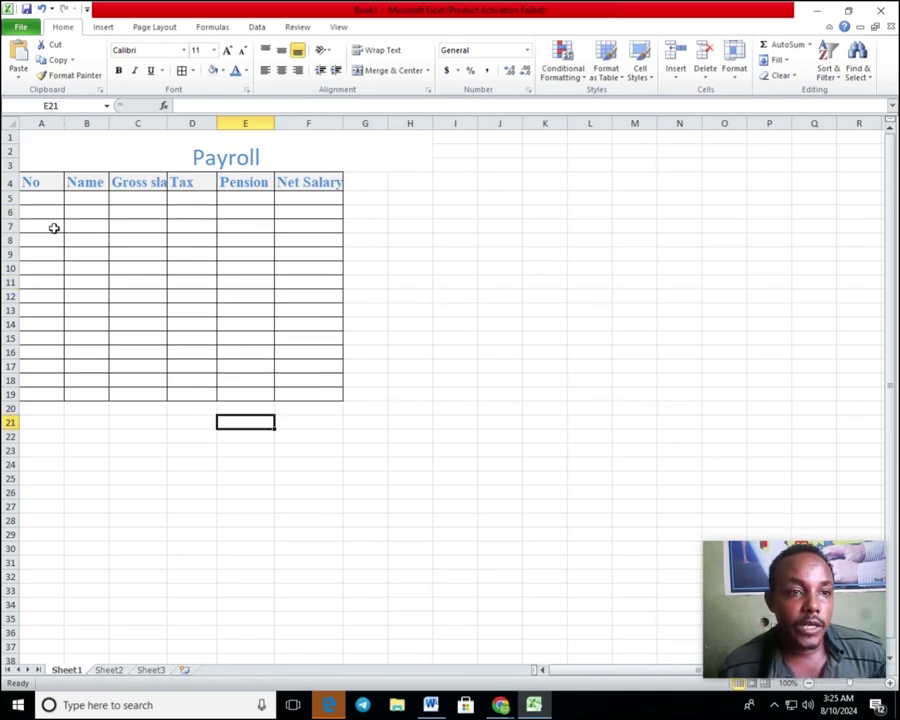
Step: Enter 1 as the first No value in A5
{"action": "left_click", "coordinate": [50, 198]}
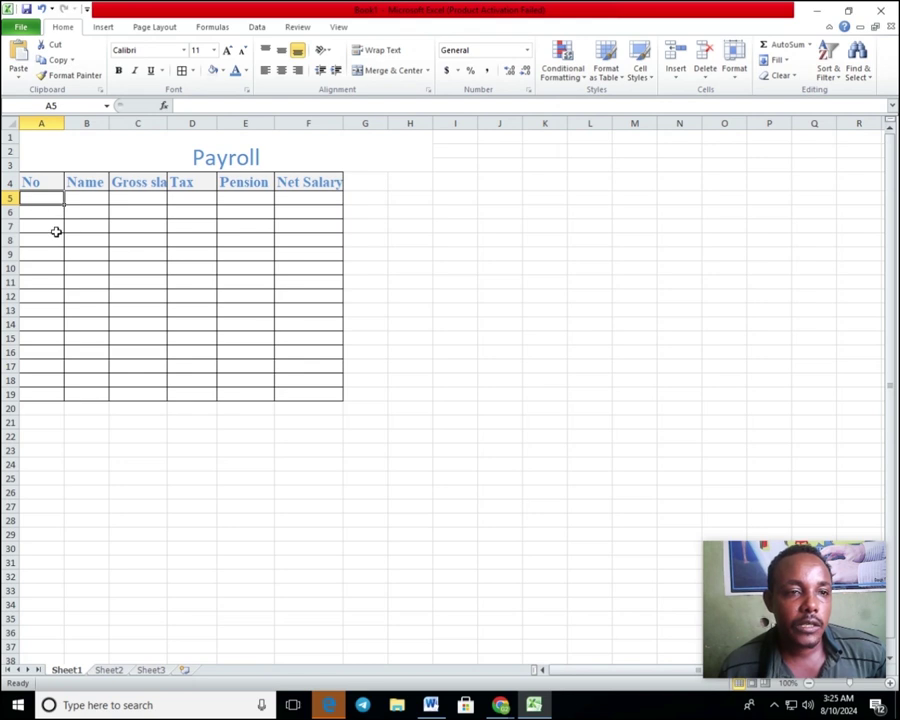
{"action": "left_click", "coordinate": [56, 228]}
{"action": "left_click", "coordinate": [48, 199]}
{"action": "type", "text": "1"}
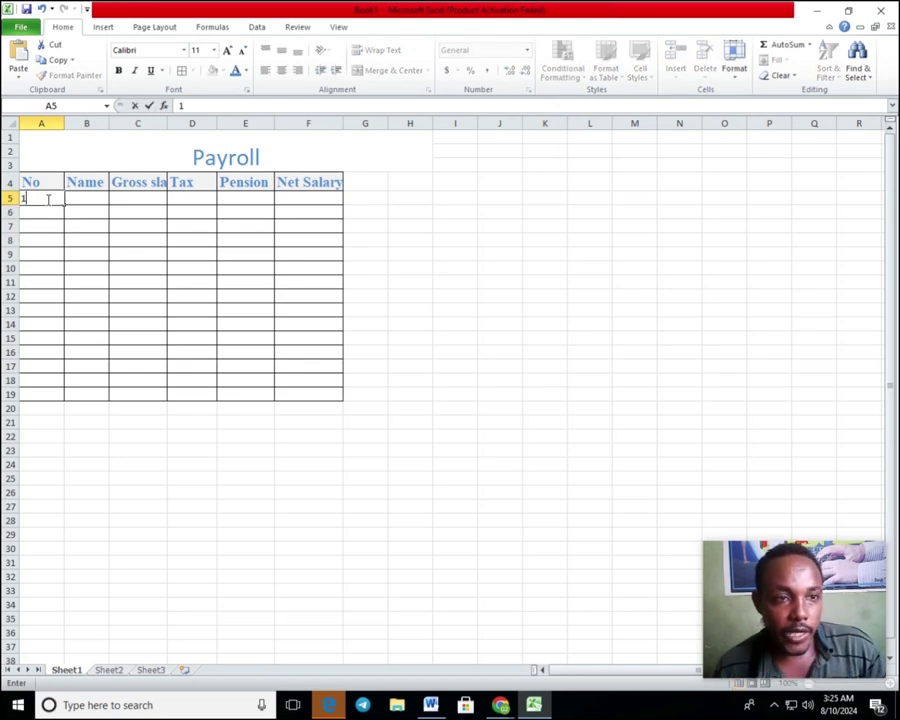
{"action": "left_click", "coordinate": [82, 197]}
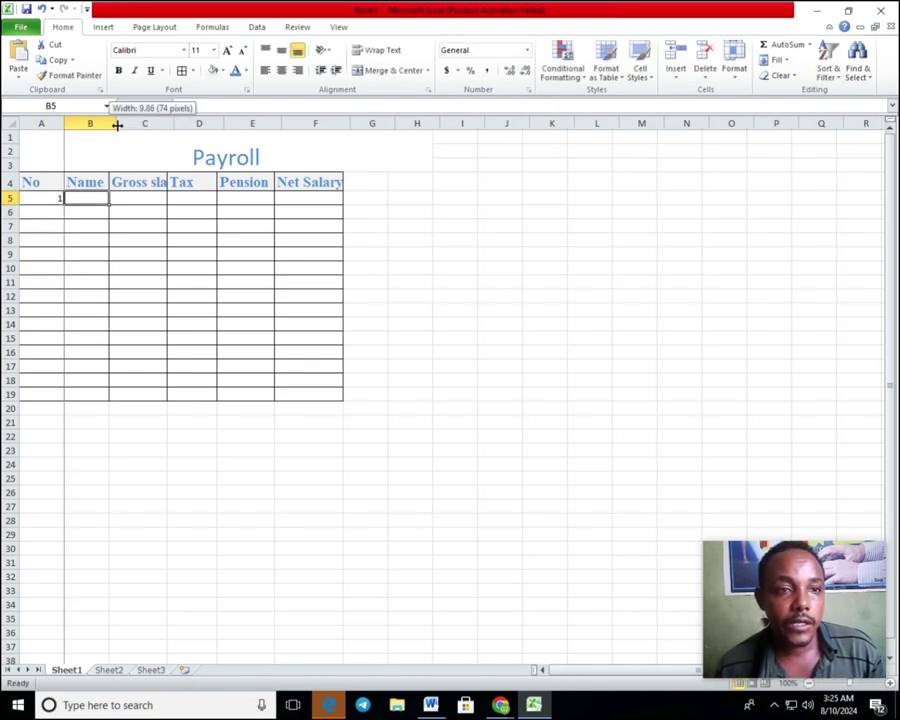
Step: Widen the Name column B
{"action": "left_click_drag", "start_coordinate": [109, 123], "coordinate": [157, 123]}
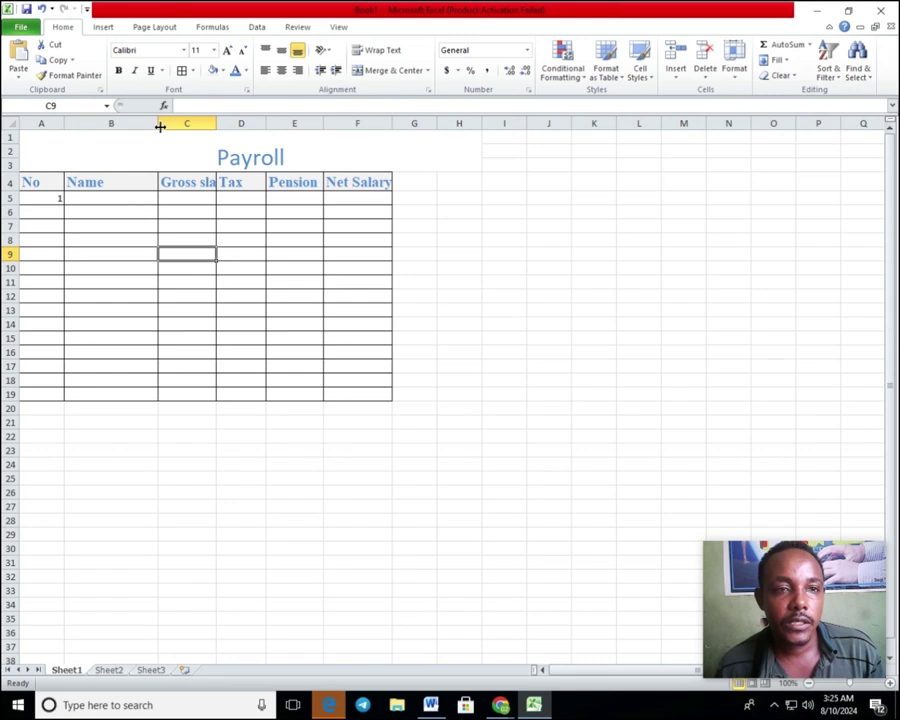
{"action": "left_click", "coordinate": [105, 222]}
{"action": "left_click", "coordinate": [99, 199]}
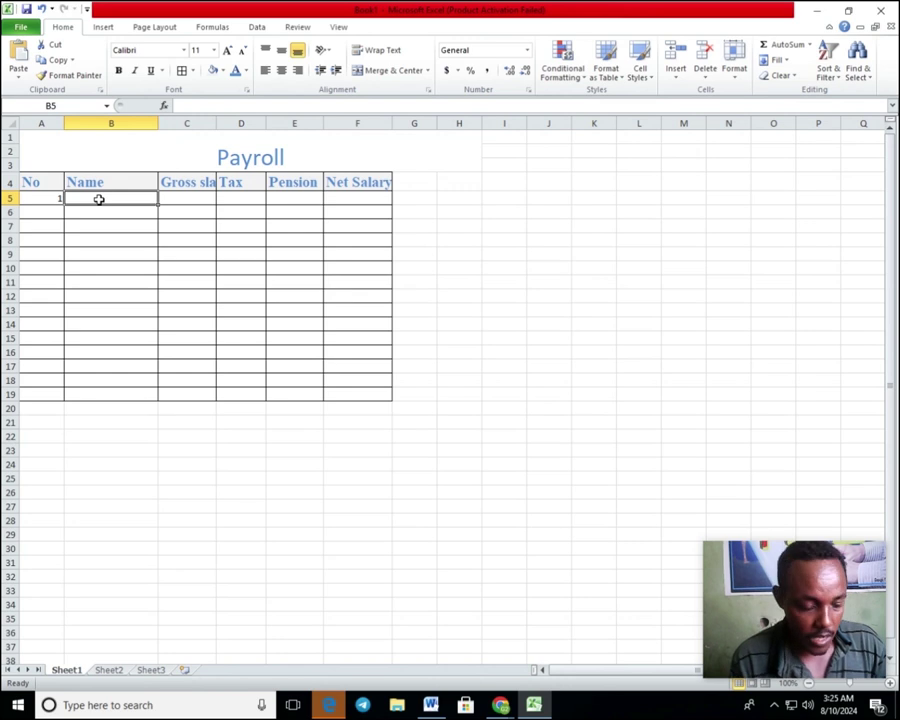
Step: Enter the names Abdii, Tola, Caalii, Dursee and Tom in B5:B9
{"action": "type", "text": "Abdii"}
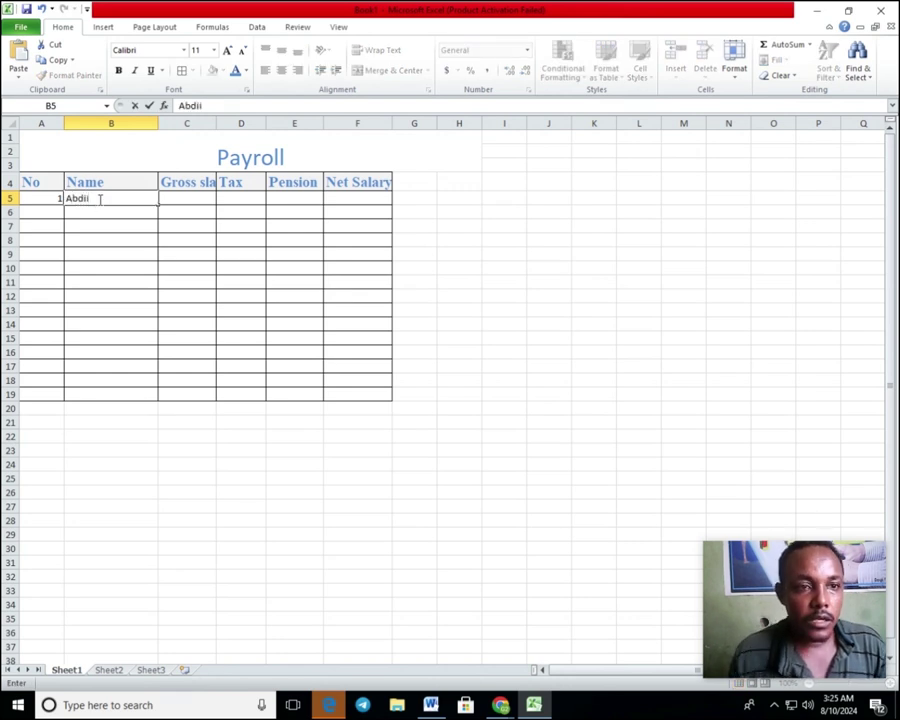
{"action": "left_click", "coordinate": [101, 212]}
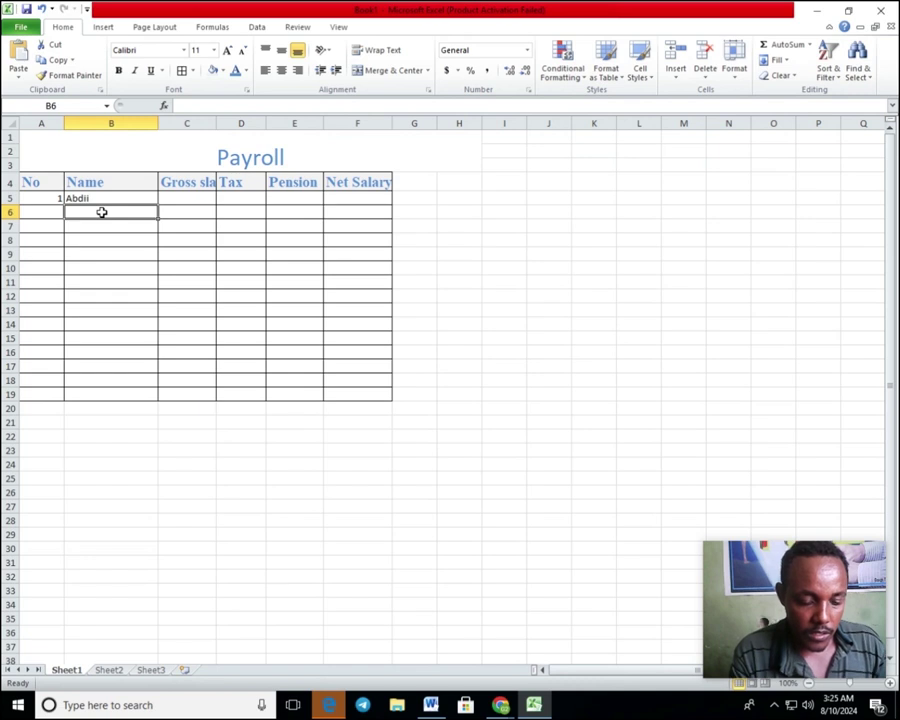
{"action": "type", "text": "Tola"}
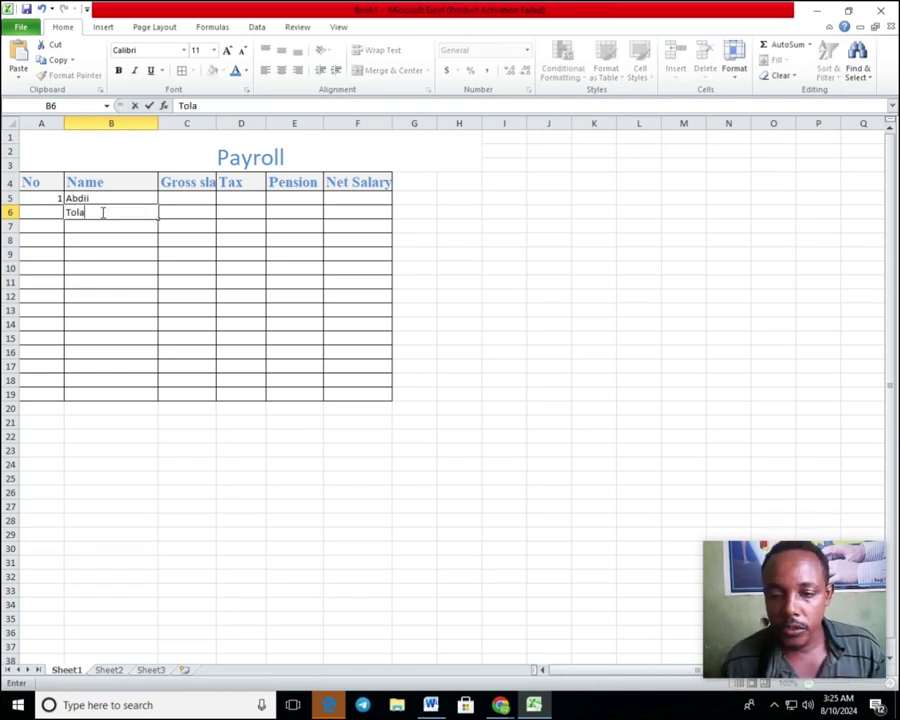
{"action": "left_click", "coordinate": [86, 228]}
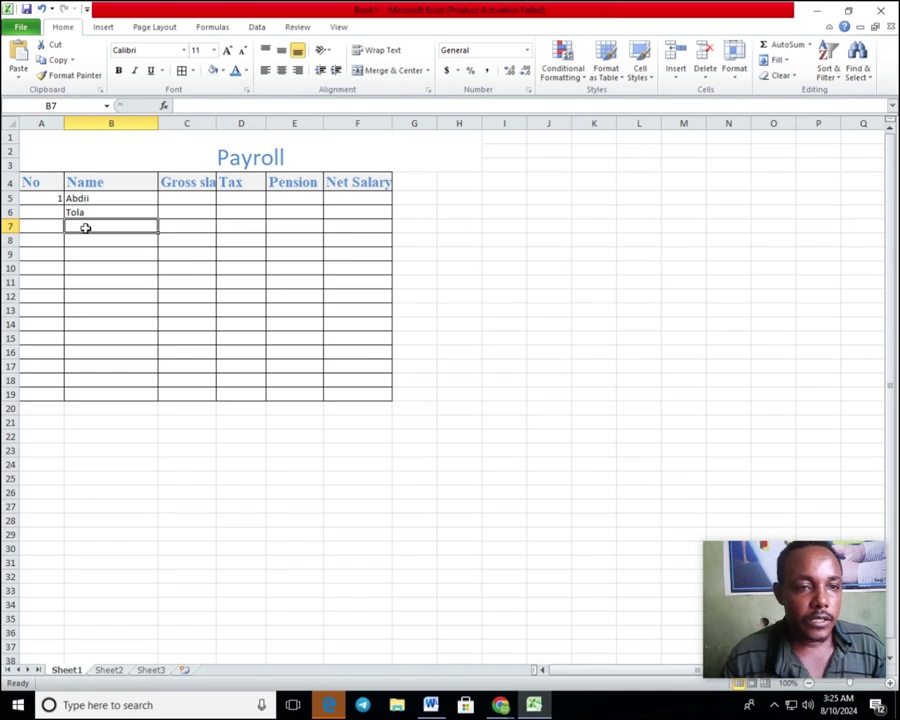
{"action": "type", "text": "Caalii"}
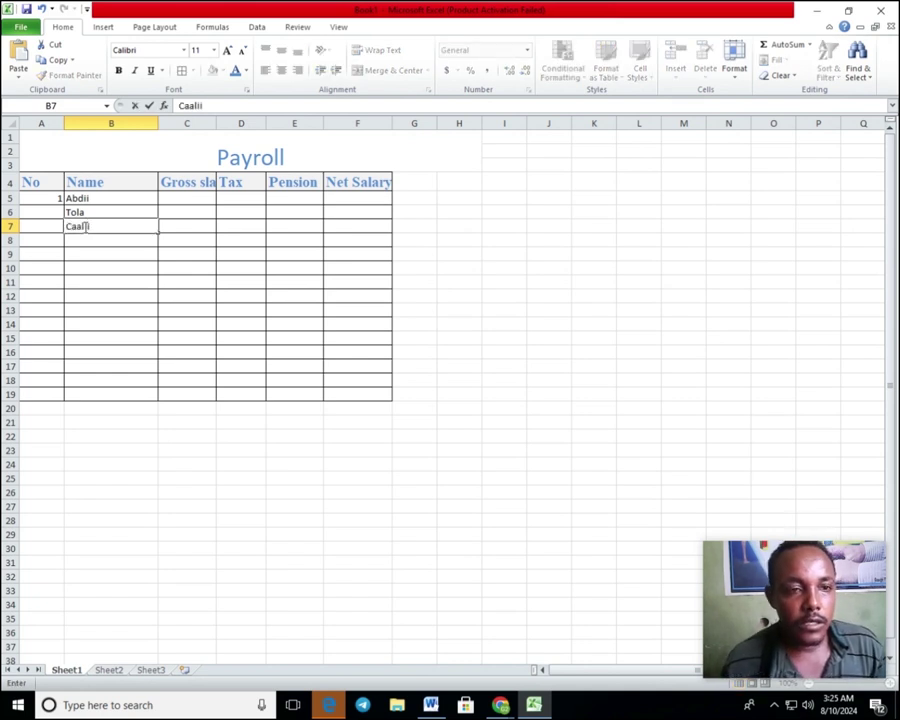
{"action": "left_click", "coordinate": [88, 241]}
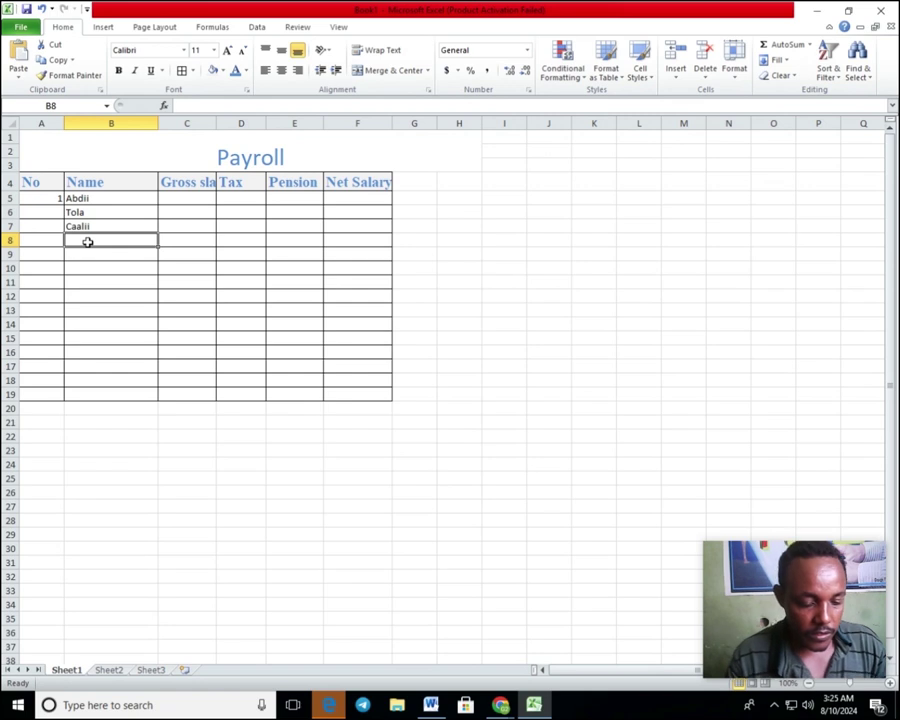
{"action": "type", "text": "Dursee"}
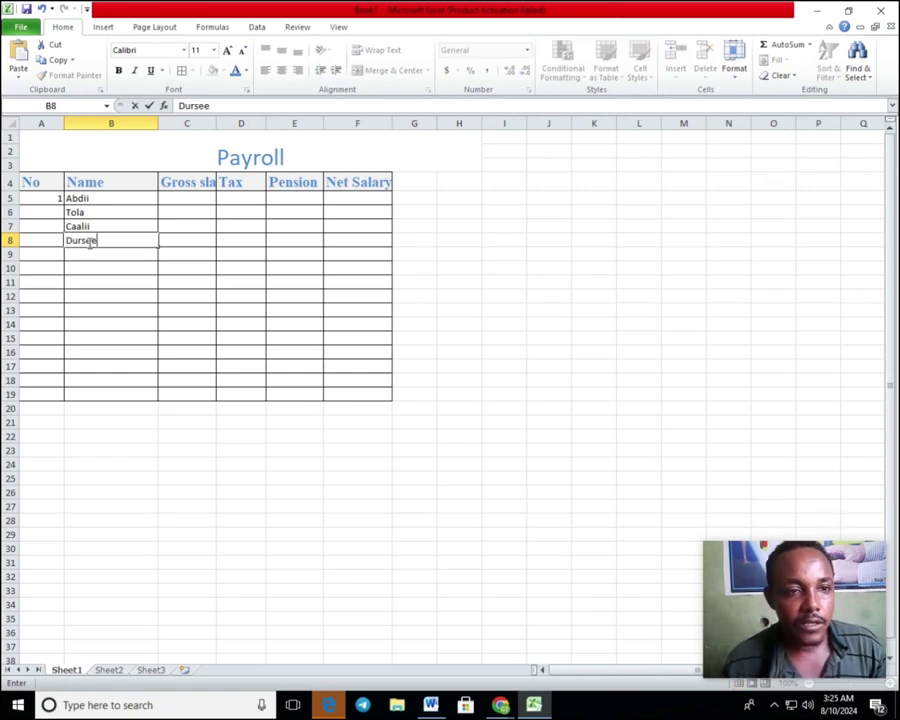
{"action": "left_click", "coordinate": [88, 256]}
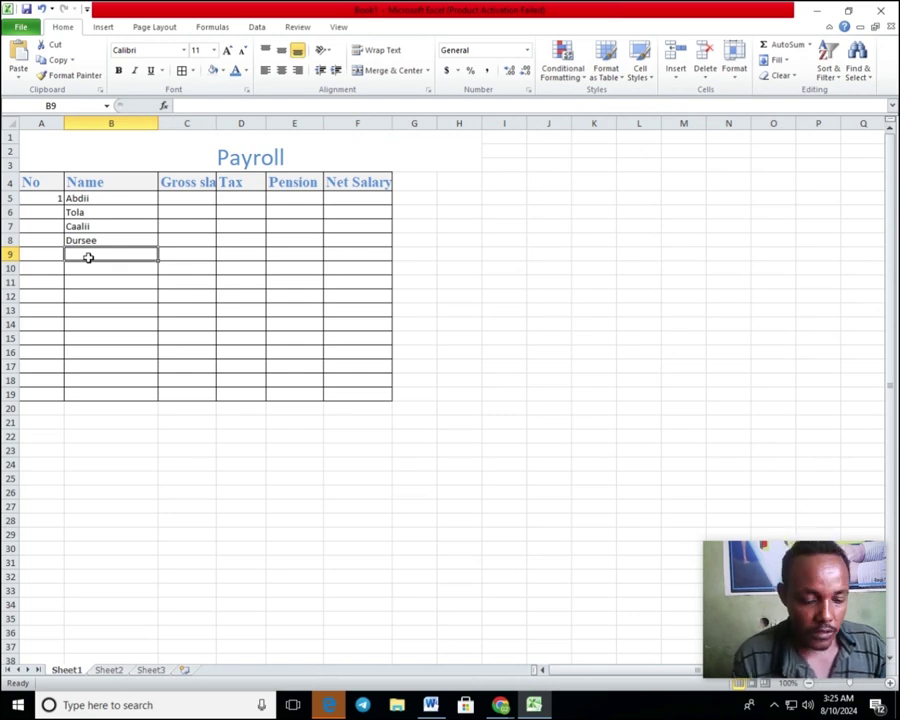
{"action": "type", "text": "Tom"}
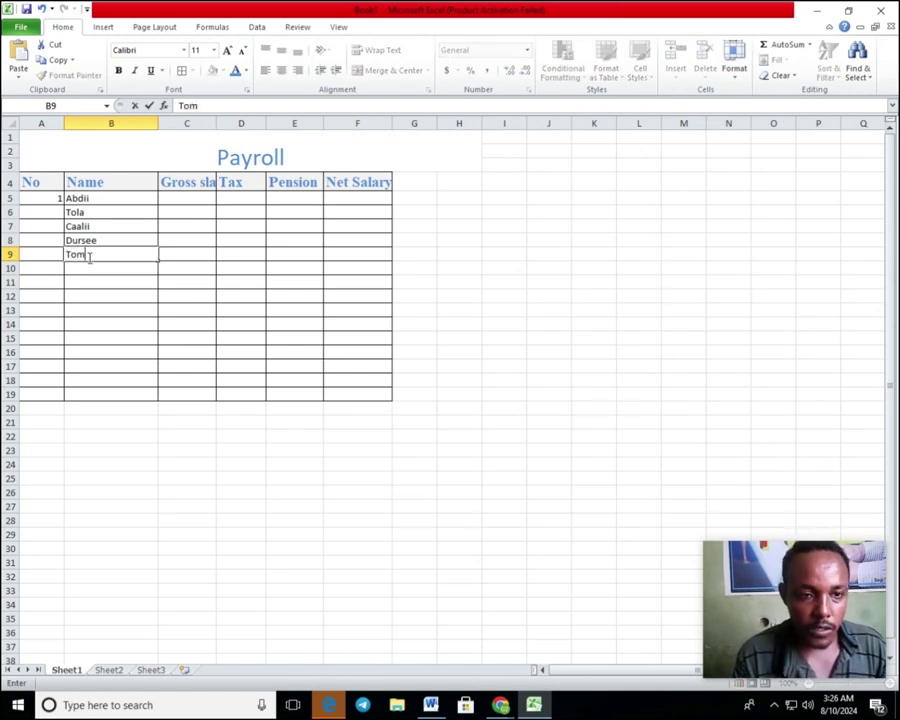
{"action": "left_click", "coordinate": [84, 268]}
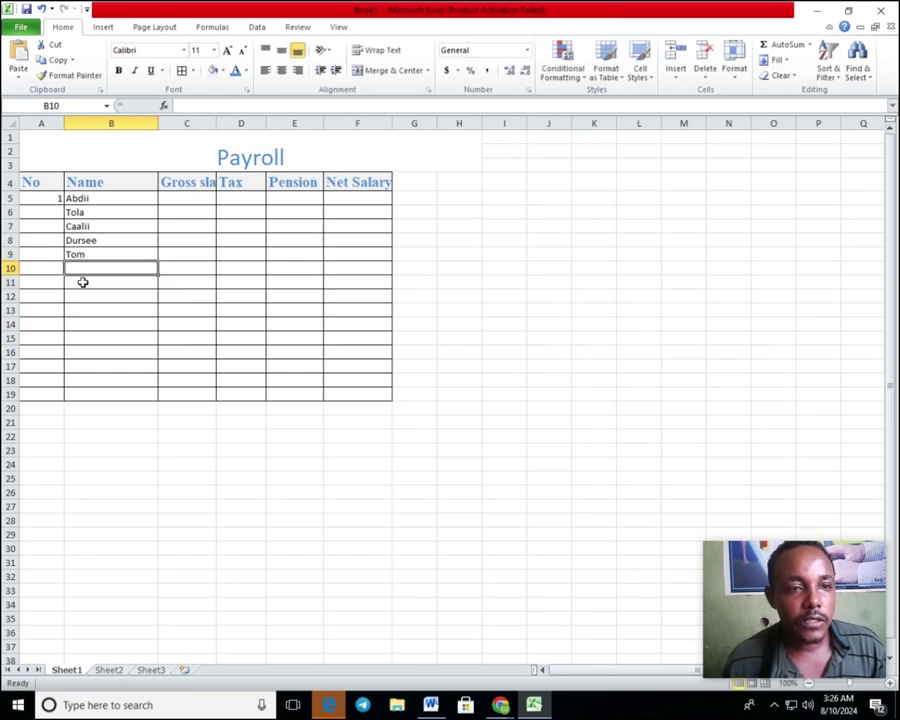
{"action": "left_click", "coordinate": [82, 281]}
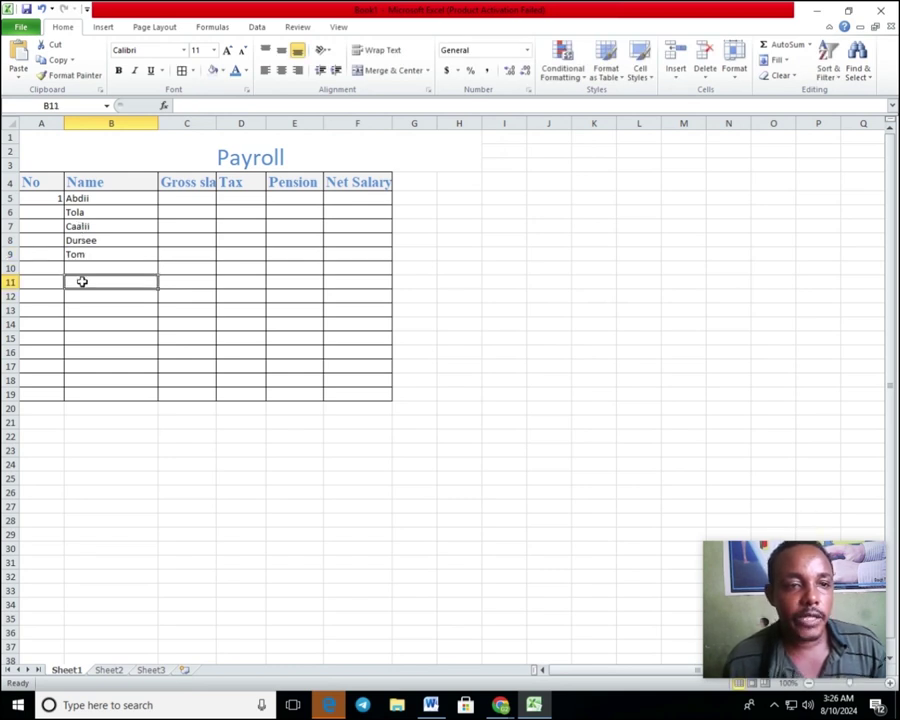
Step: Enter 2 in A6 and fill the 1, 2 pattern down to get 1–5 in A5:A9
{"action": "left_click", "coordinate": [48, 199]}
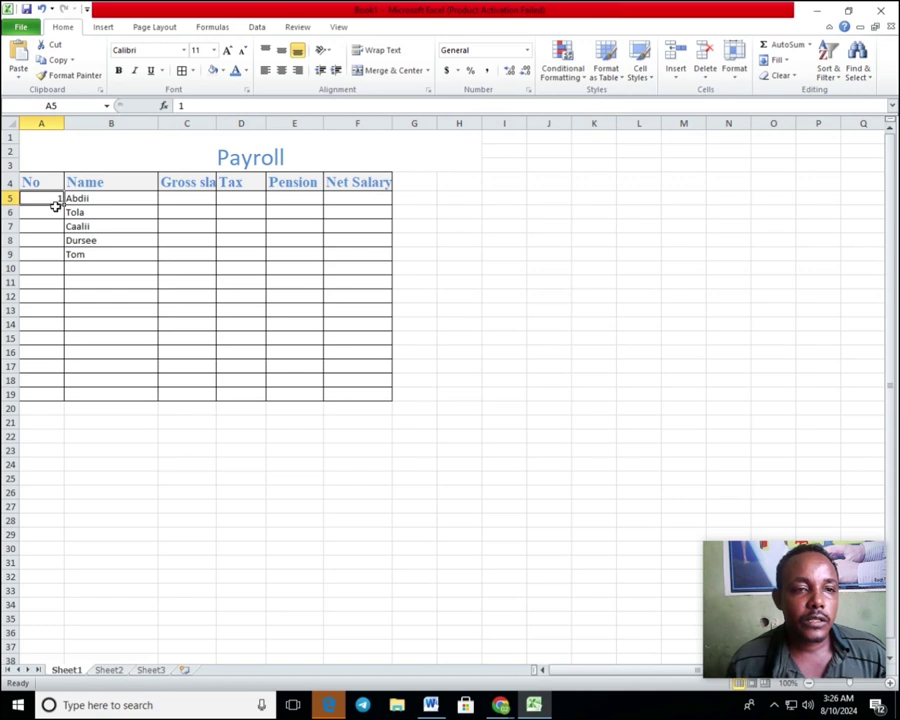
{"action": "left_click", "coordinate": [57, 211]}
{"action": "type", "text": "2"}
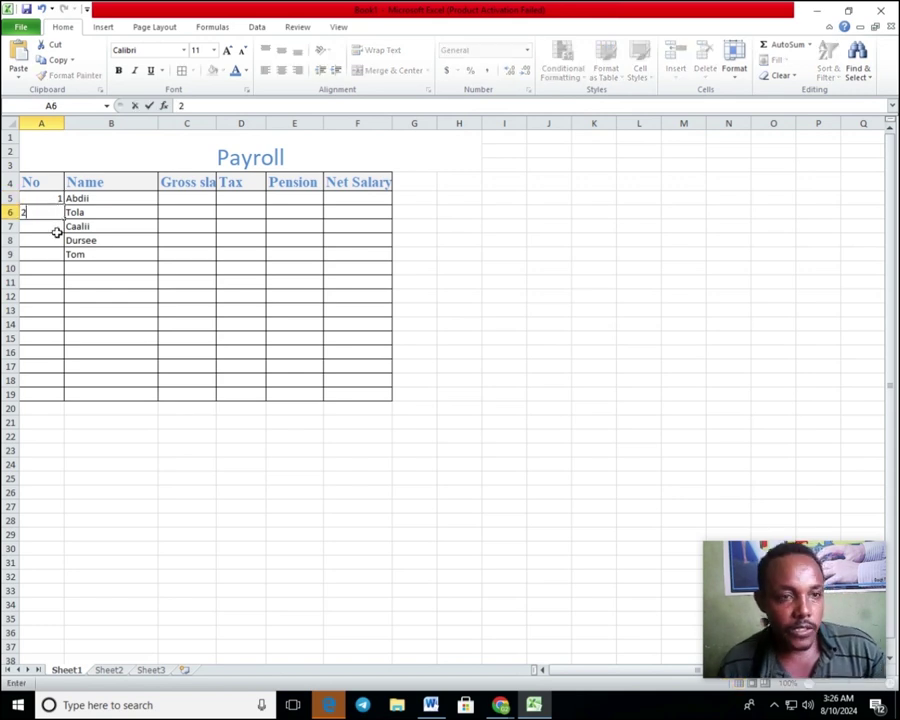
{"action": "left_click", "coordinate": [57, 240]}
{"action": "left_click", "coordinate": [48, 200]}
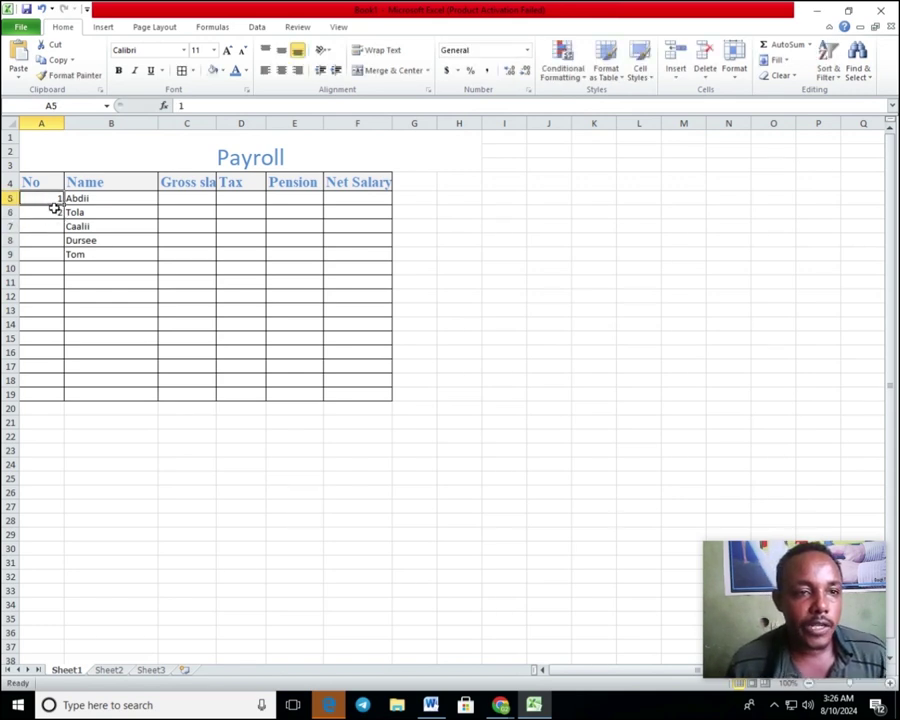
{"action": "key", "text": "Down"}
{"action": "key", "text": "Down"}
{"action": "mouse_move", "coordinate": [48, 198]}
{"action": "left_mouse_down"}
{"action": "mouse_move", "coordinate": [56, 252]}
{"action": "mouse_move", "coordinate": [48, 282]}
{"action": "left_mouse_up"}
{"action": "left_click", "coordinate": [48, 292]}
{"action": "left_click_drag", "start_coordinate": [52, 197], "coordinate": [62, 258]}
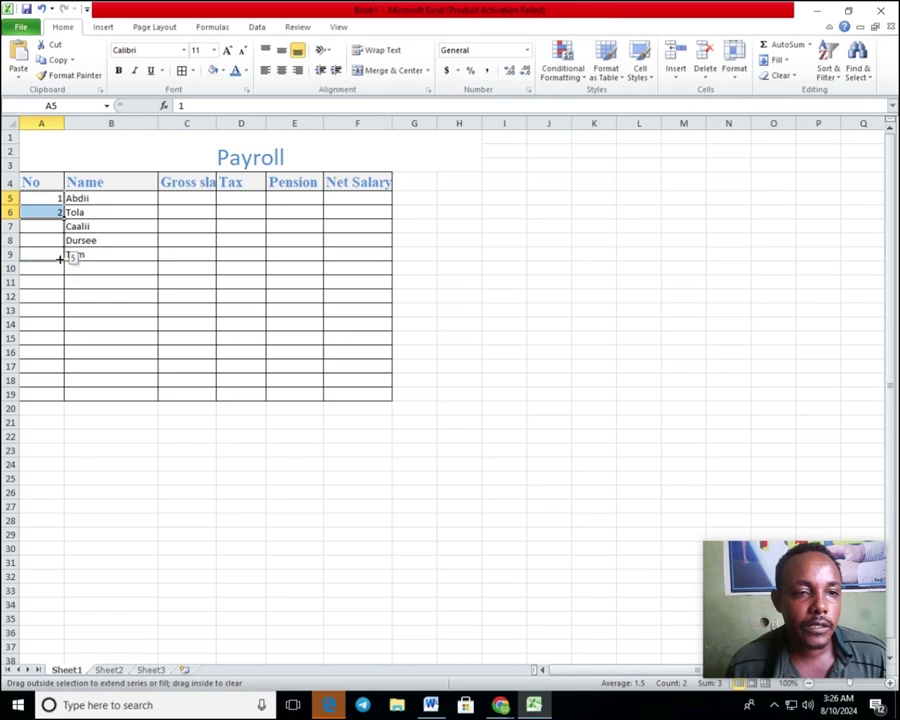
{"action": "left_click", "coordinate": [70, 321]}
{"action": "left_click", "coordinate": [102, 292]}
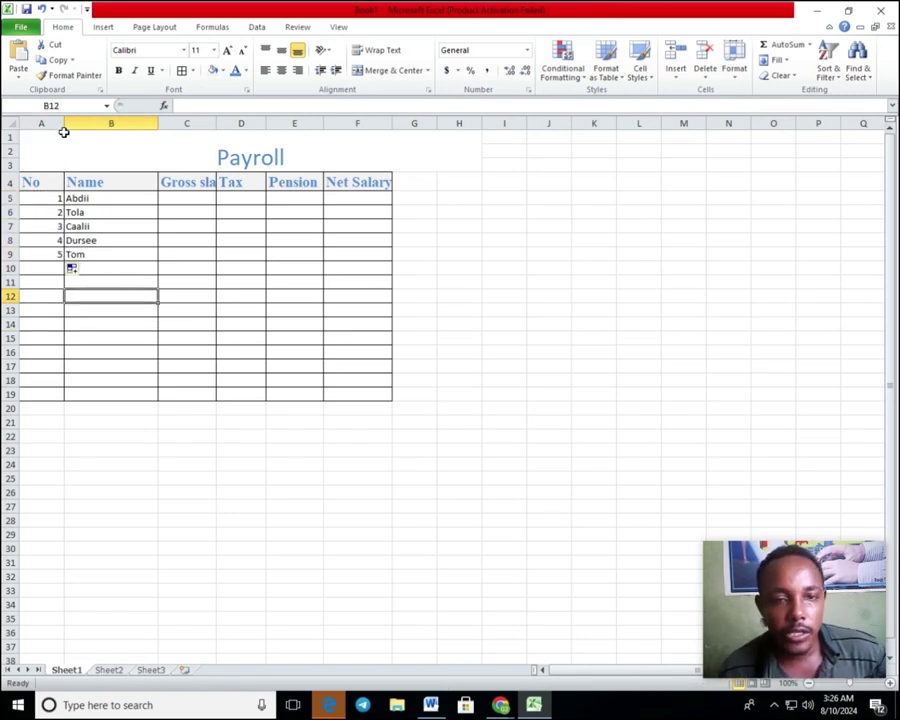
Step: Center the numbers in A5:A9 and left-align the names in B5:B9
{"action": "left_click_drag", "start_coordinate": [48, 197], "coordinate": [52, 254]}
{"action": "left_click", "coordinate": [265, 71]}
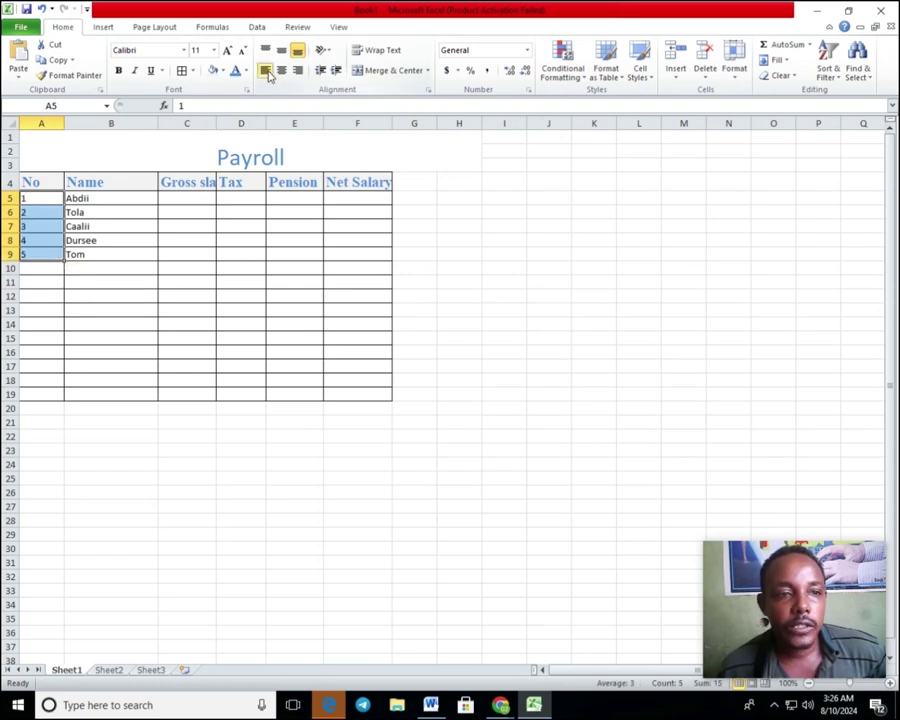
{"action": "left_click", "coordinate": [281, 71]}
{"action": "left_click", "coordinate": [147, 241]}
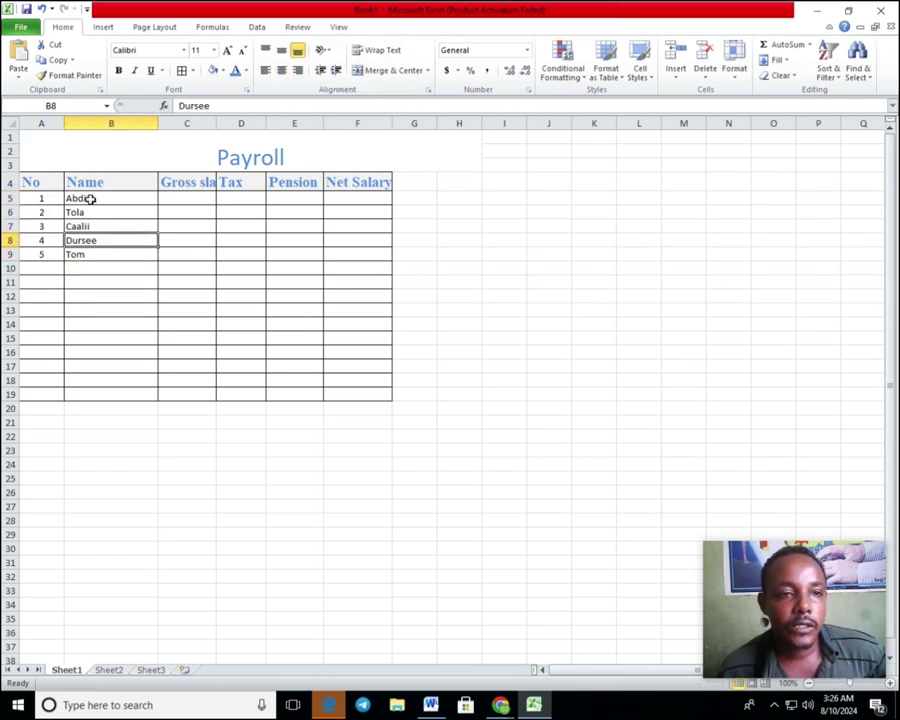
{"action": "left_click_drag", "start_coordinate": [90, 197], "coordinate": [95, 251]}
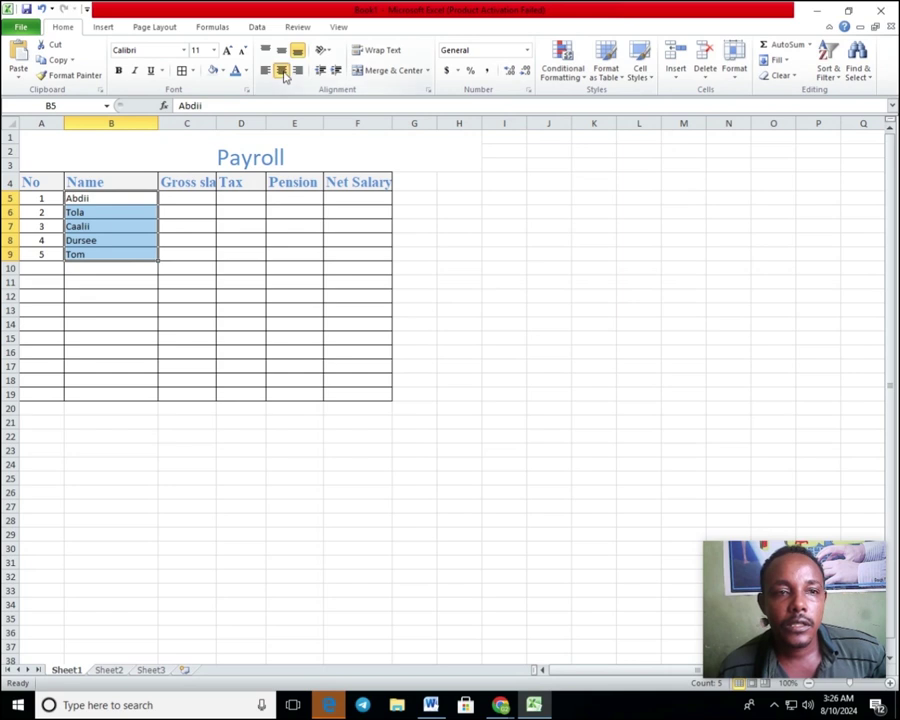
{"action": "left_click", "coordinate": [281, 71]}
{"action": "left_click", "coordinate": [265, 71]}
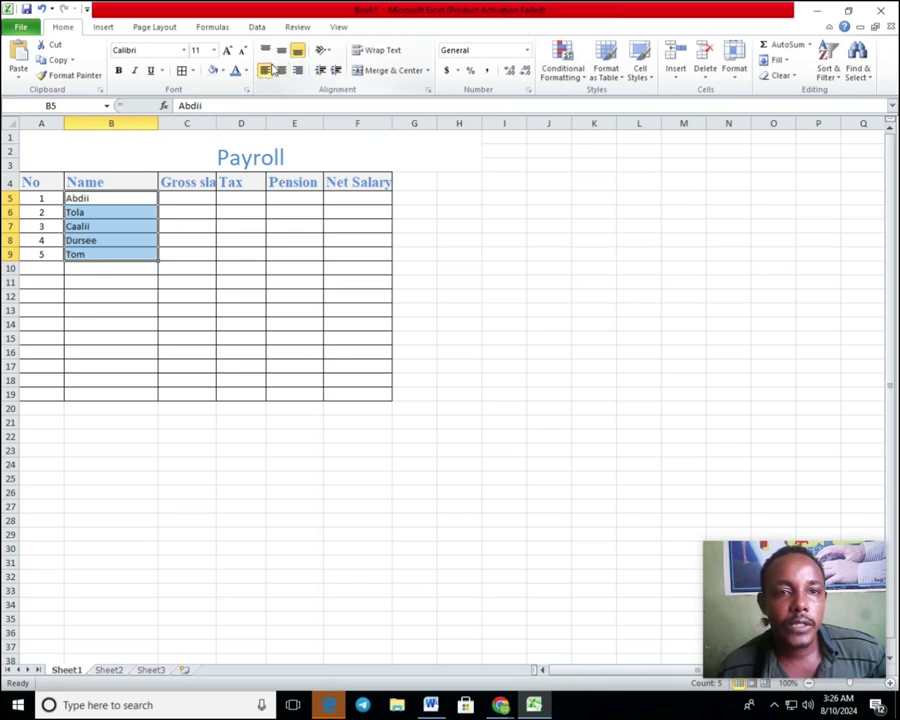
{"action": "left_click", "coordinate": [266, 52]}
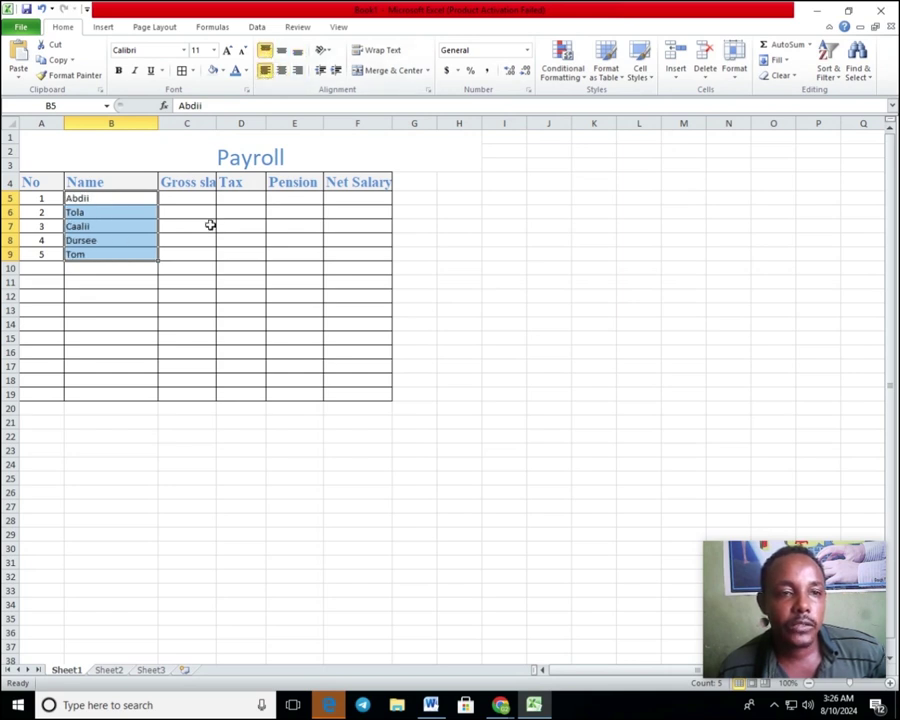
{"action": "left_click", "coordinate": [154, 323]}
Step: Set rows A5:F9 to 14-point text and widen column C to fit its header
{"action": "left_click_drag", "start_coordinate": [25, 198], "coordinate": [331, 254]}
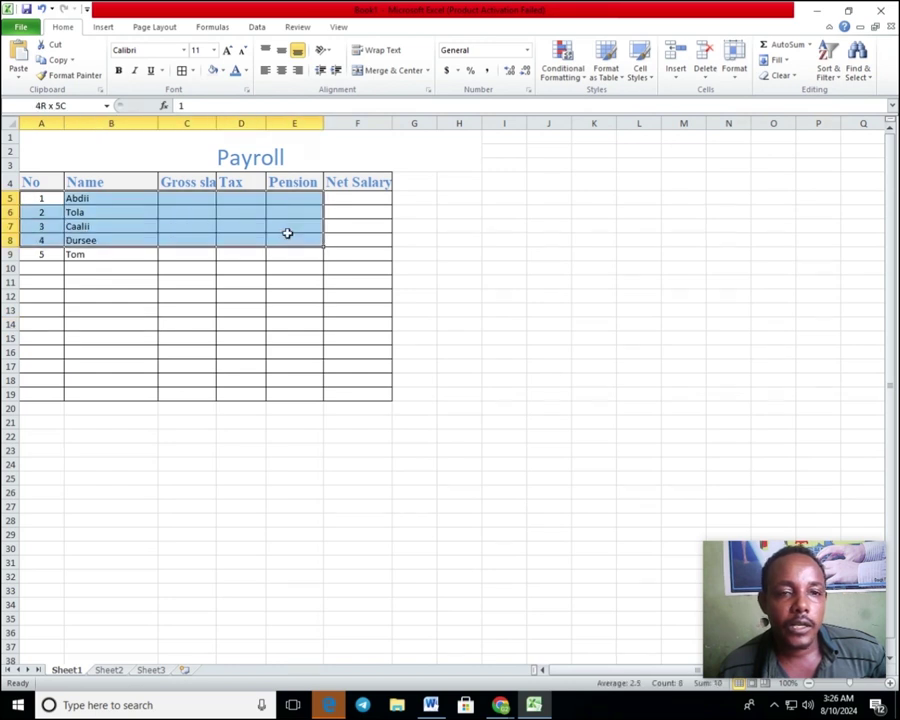
{"action": "left_click", "coordinate": [213, 50]}
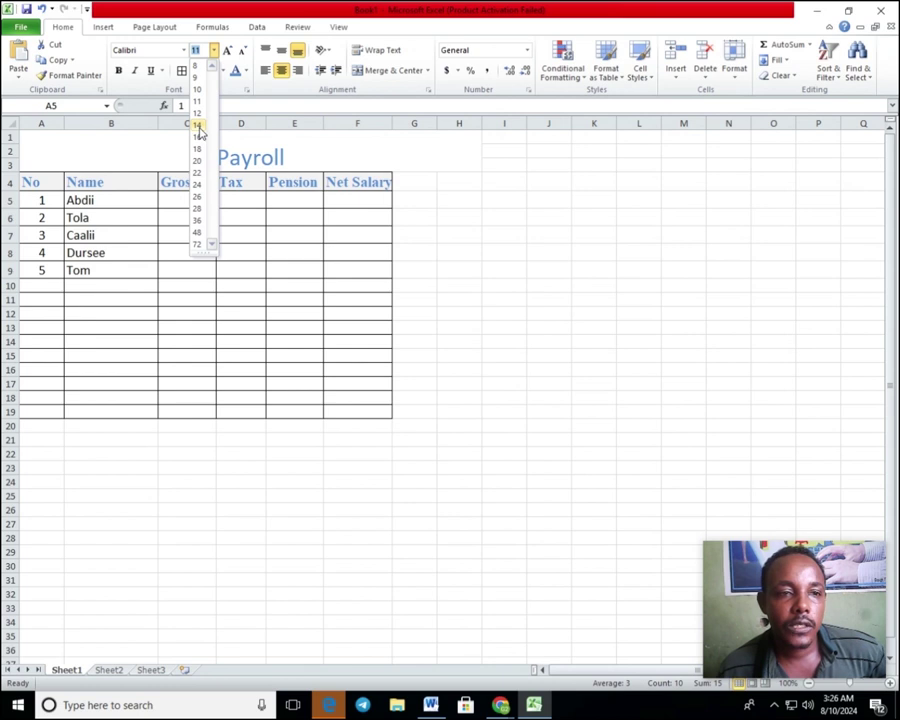
{"action": "left_click", "coordinate": [198, 125]}
{"action": "left_click", "coordinate": [138, 297]}
{"action": "left_click", "coordinate": [243, 297]}
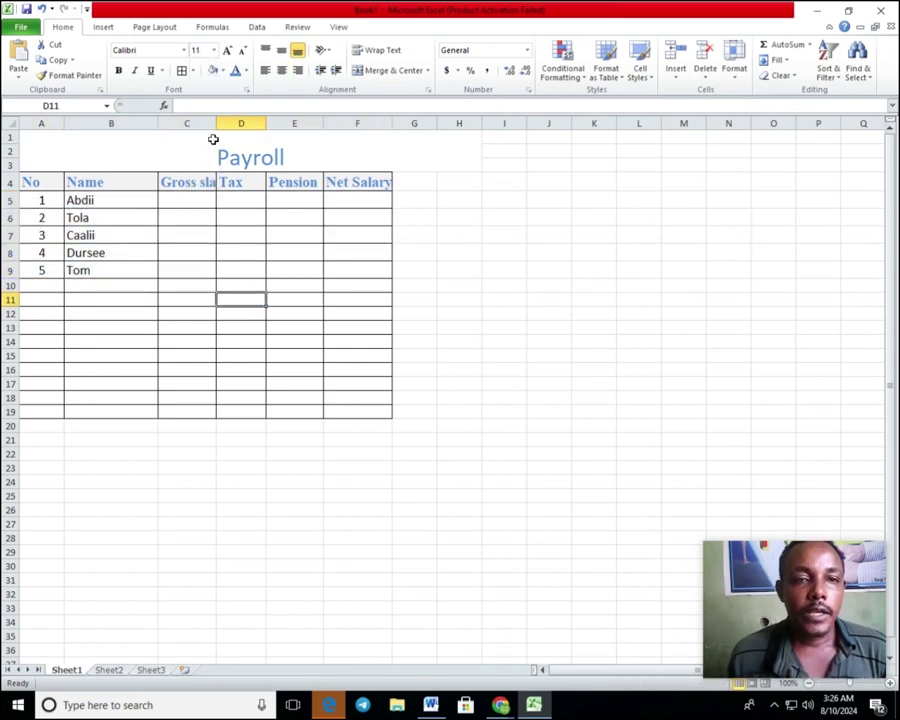
{"action": "left_click_drag", "start_coordinate": [218, 124], "coordinate": [230, 124]}
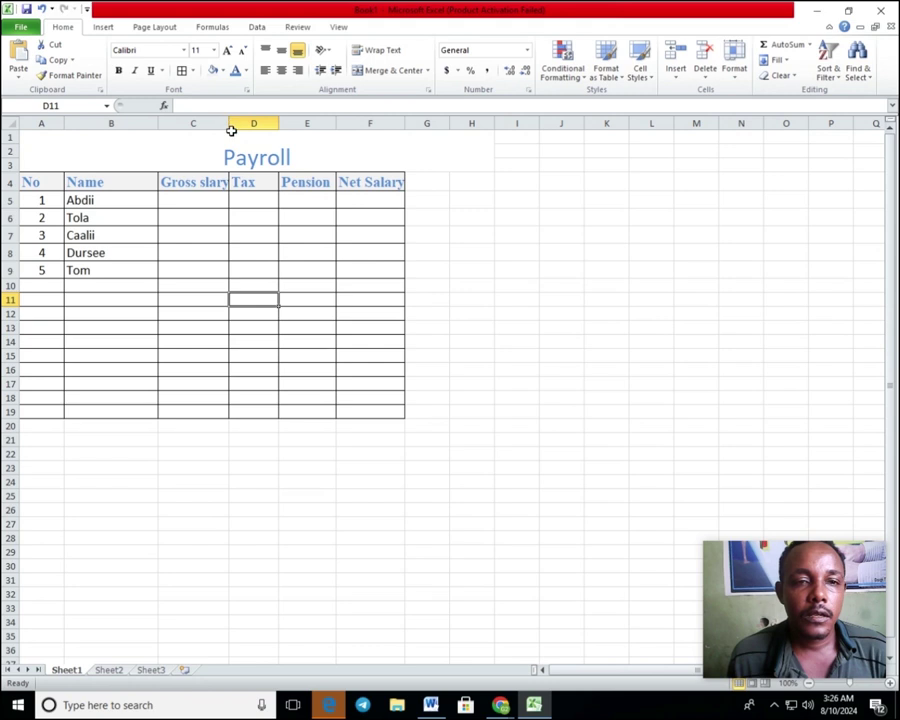
{"action": "left_click", "coordinate": [237, 218]}
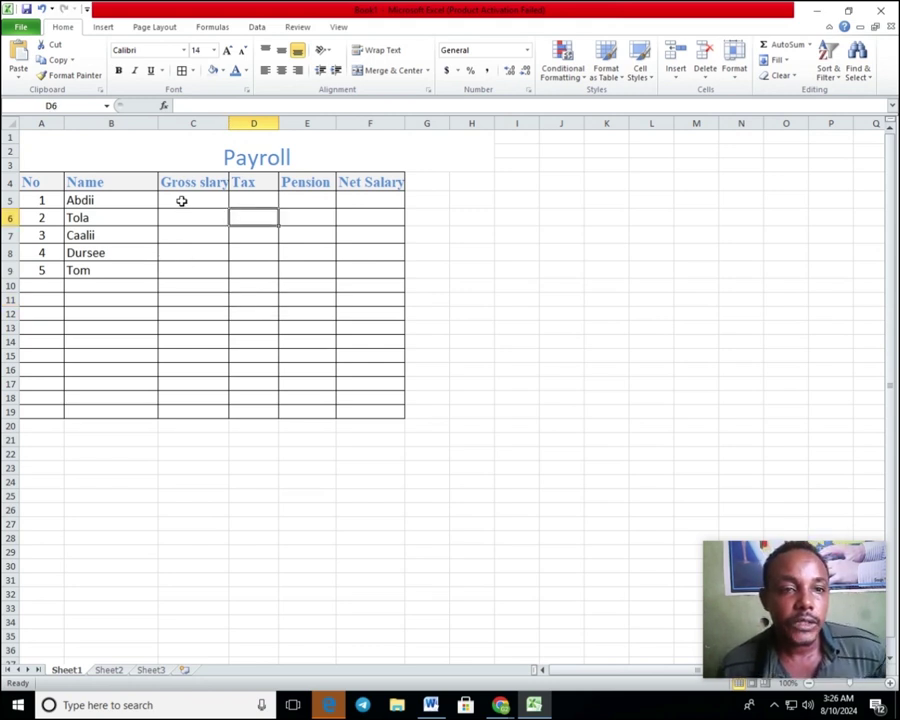
Step: Enter gross salaries 2500 and 1600 in C5 and C6
{"action": "left_click", "coordinate": [181, 201]}
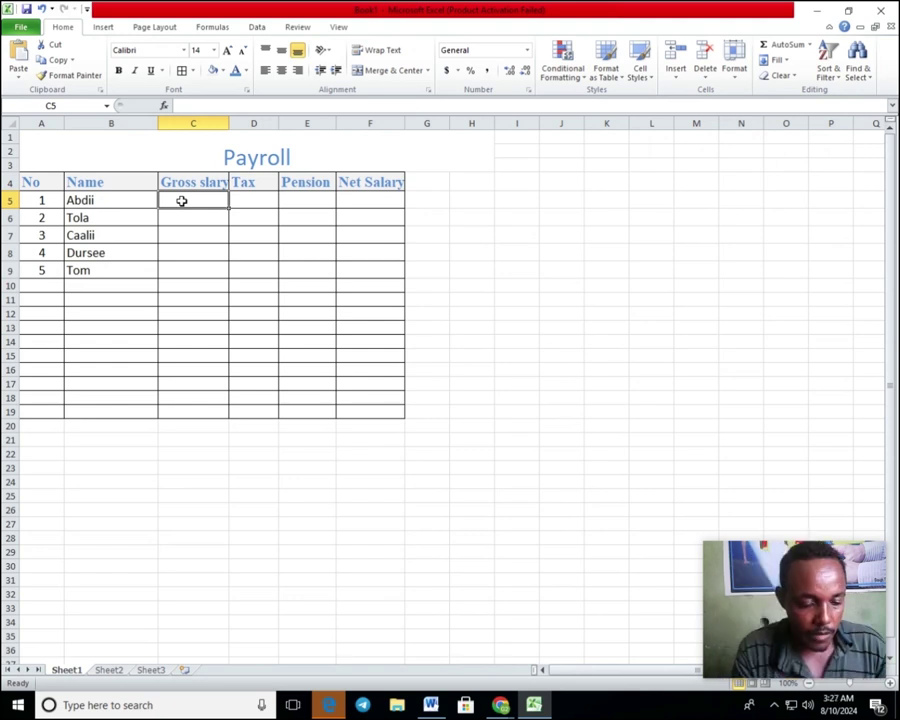
{"action": "type", "text": "2500"}
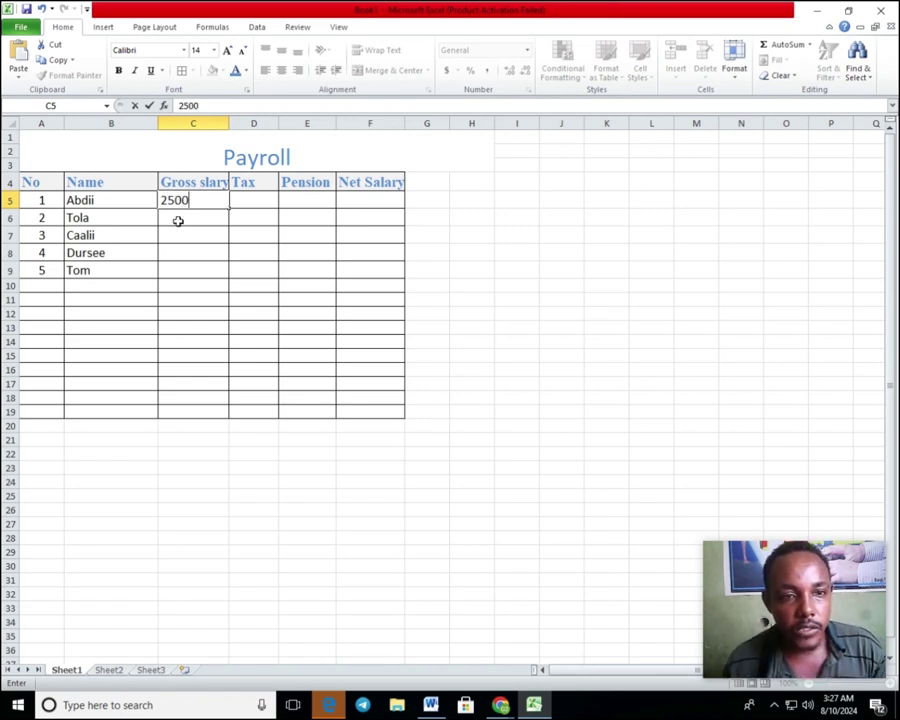
{"action": "left_click", "coordinate": [177, 220]}
{"action": "type", "text": "1600"}
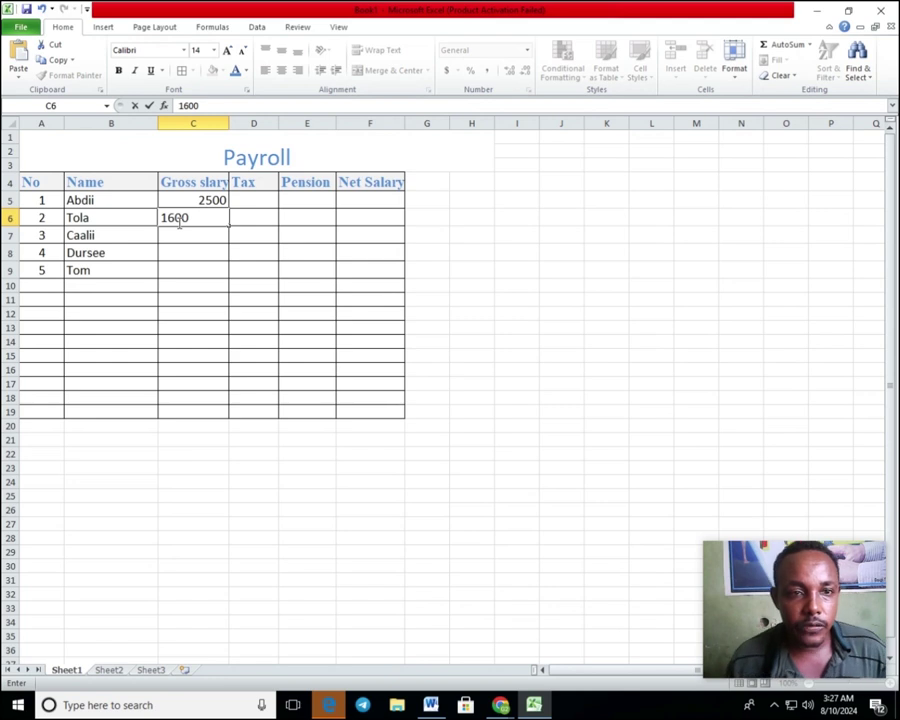
{"action": "left_click", "coordinate": [184, 232]}
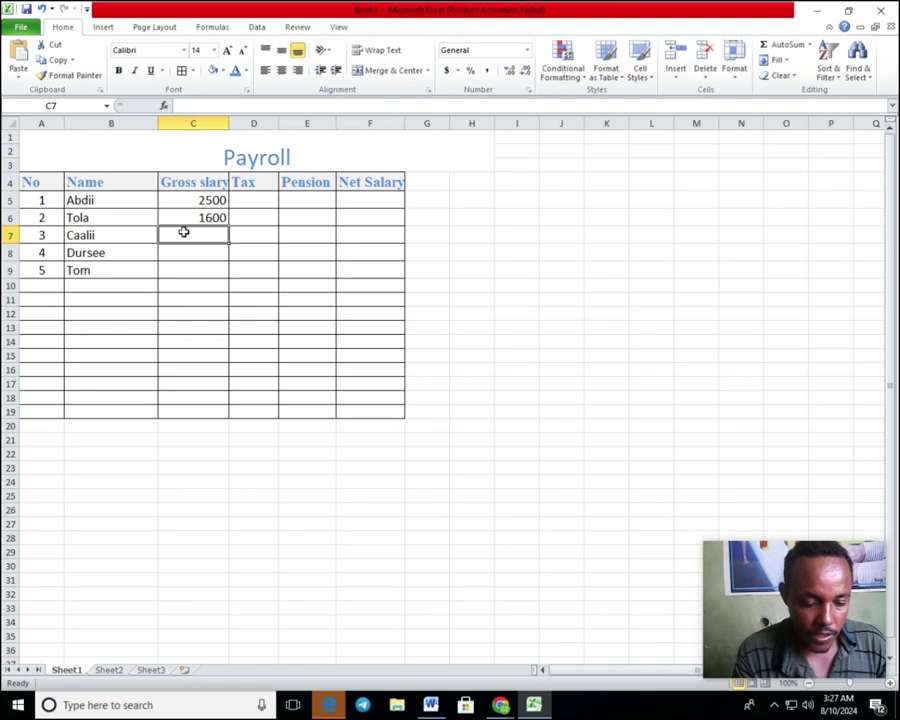
Step: Enter 8017 in C7 and 10150 in C8, correcting the mistyped digit
{"action": "type", "text": "8"}
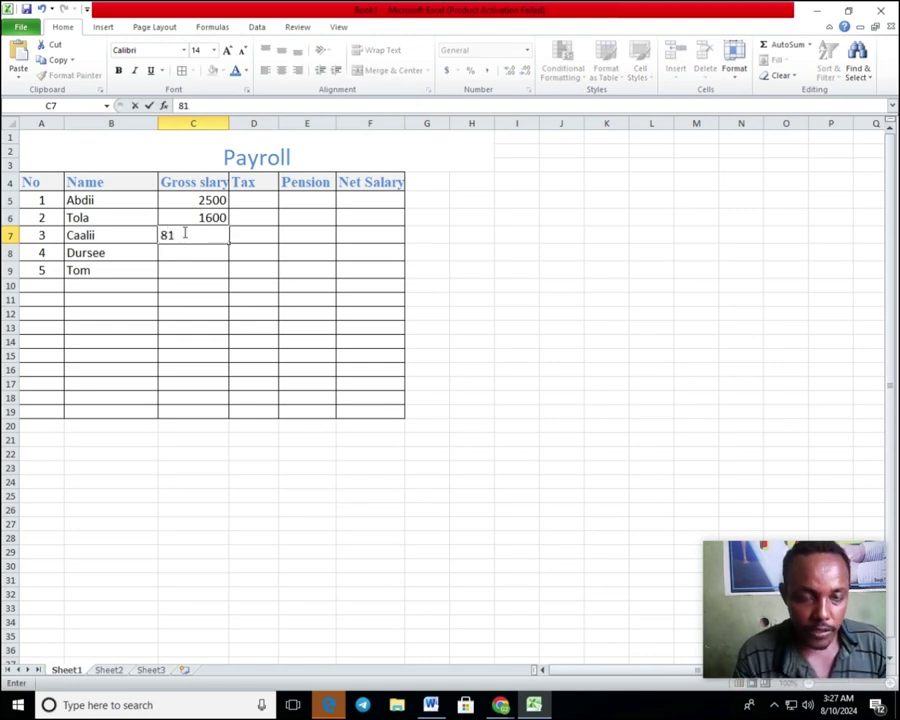
{"action": "type", "text": "017"}
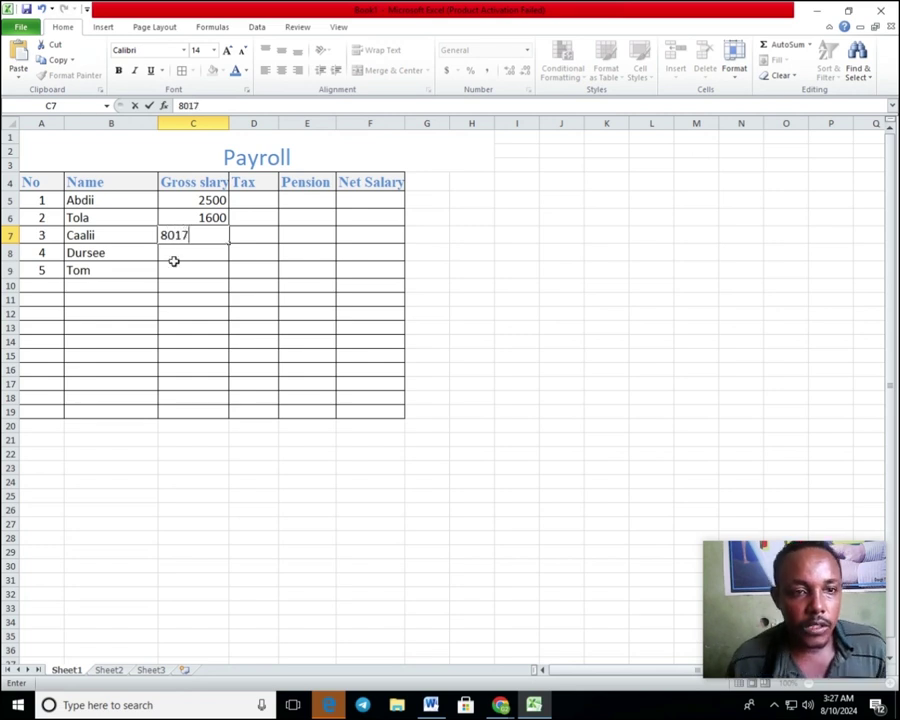
{"action": "left_click", "coordinate": [185, 252]}
{"action": "type", "text": "1"}
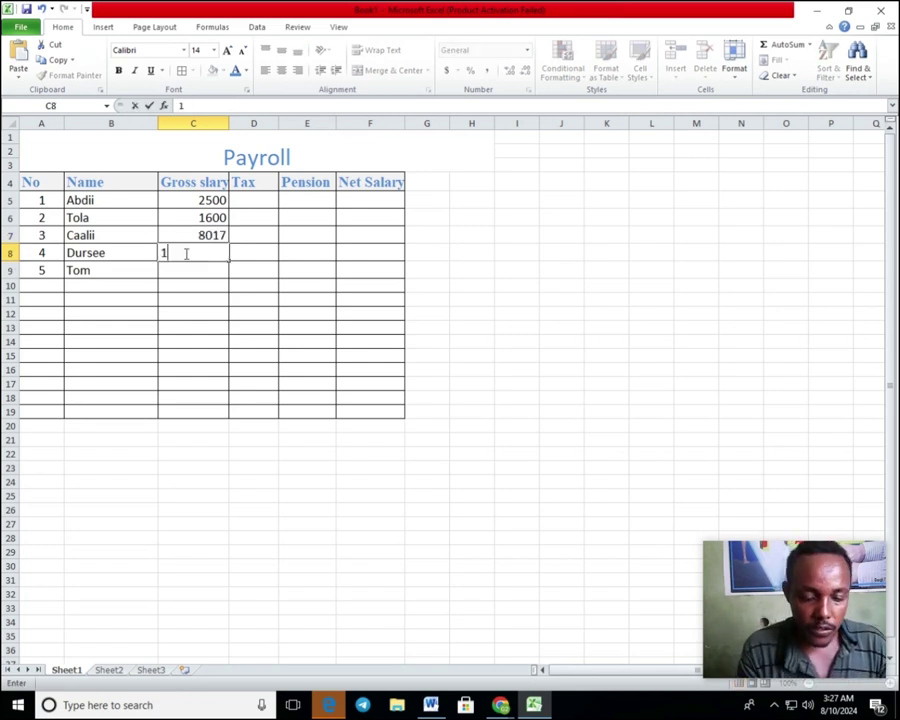
{"action": "type", "text": "051"}
{"action": "left_click", "coordinate": [201, 253]}
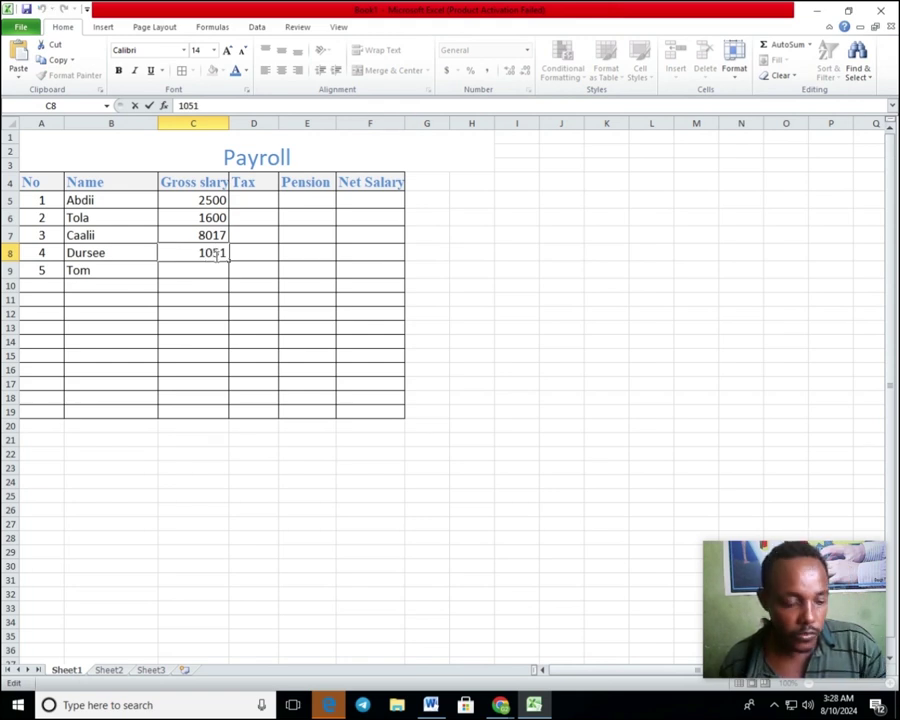
{"action": "type", "text": "1"}
{"action": "key", "text": "BackSpace"}
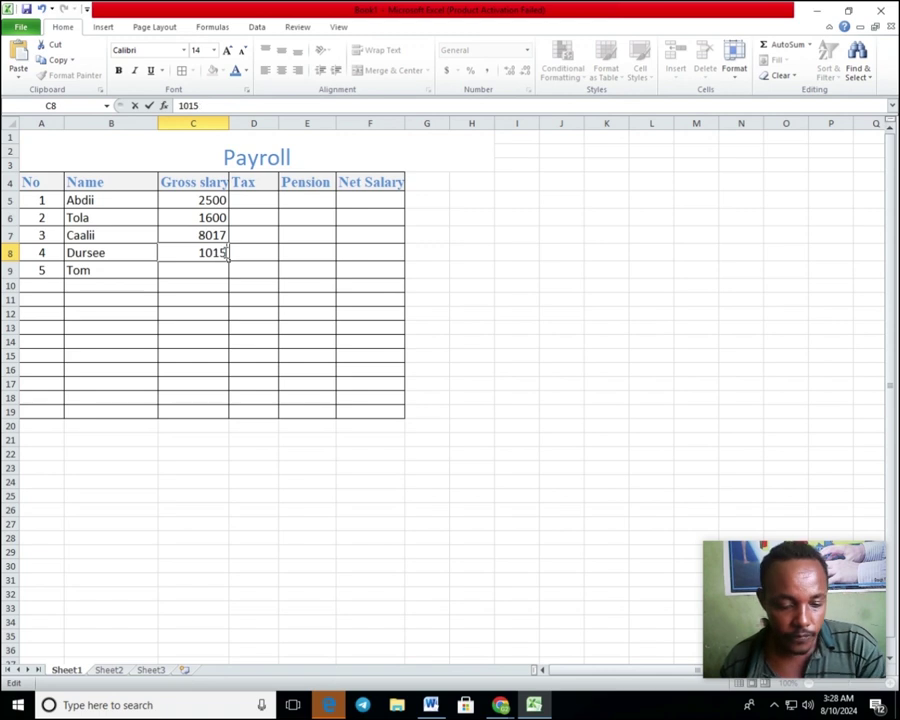
{"action": "type", "text": "0"}
{"action": "left_click", "coordinate": [208, 280]}
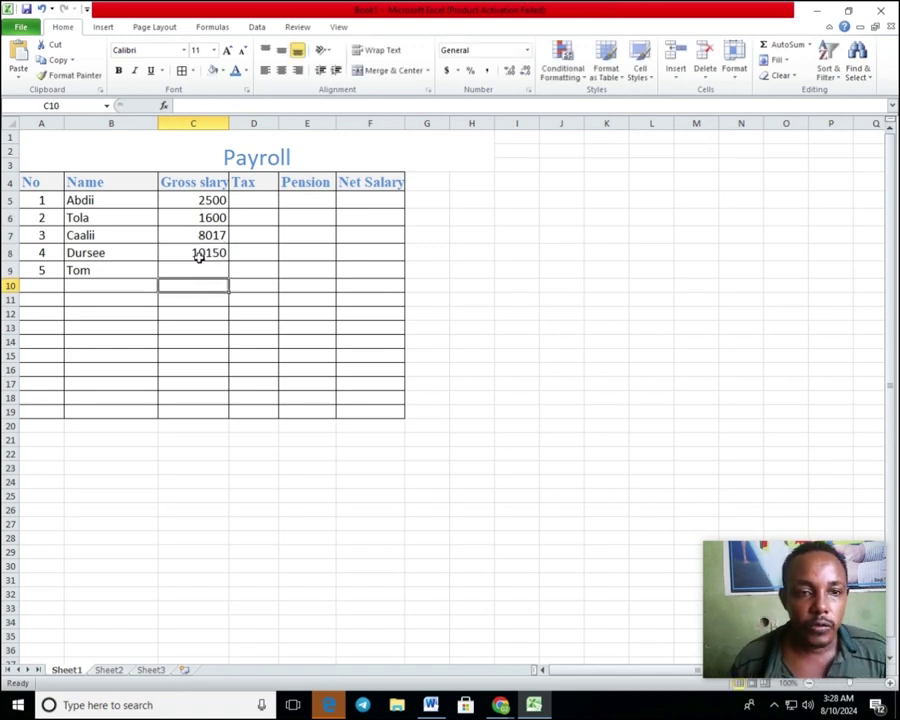
{"action": "left_click", "coordinate": [198, 256]}
Step: Enter 9056 as Tom's gross salary in C9
{"action": "left_click", "coordinate": [194, 268]}
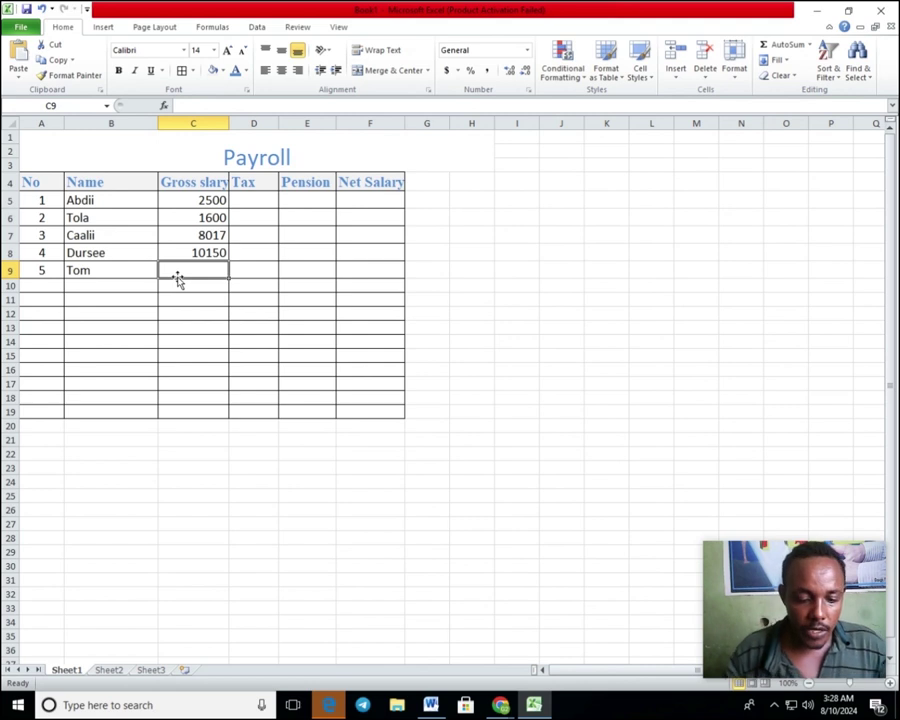
{"action": "type", "text": "90"}
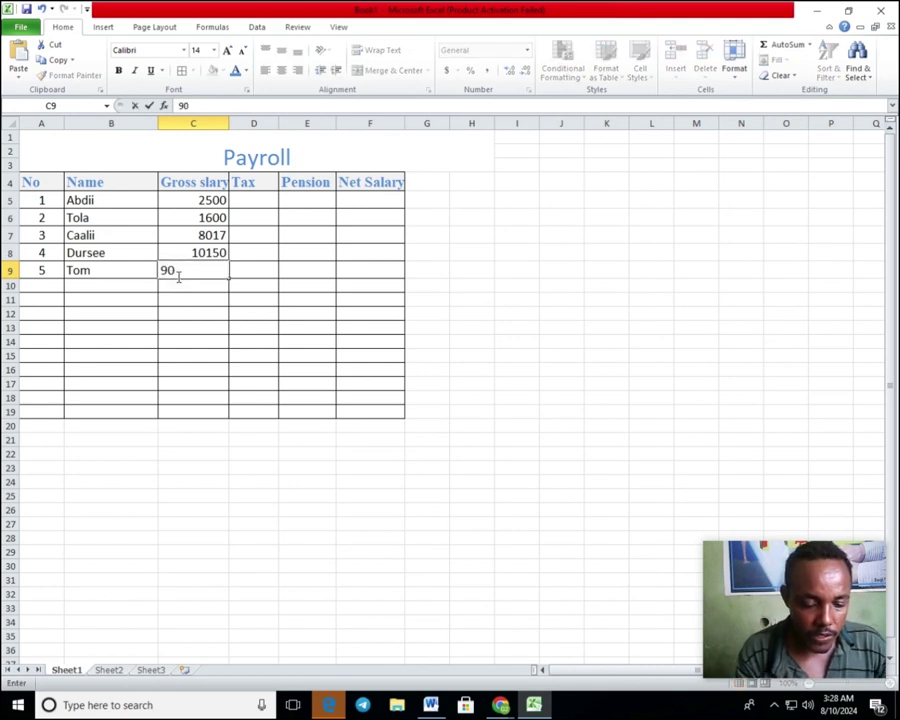
{"action": "type", "text": "5"}
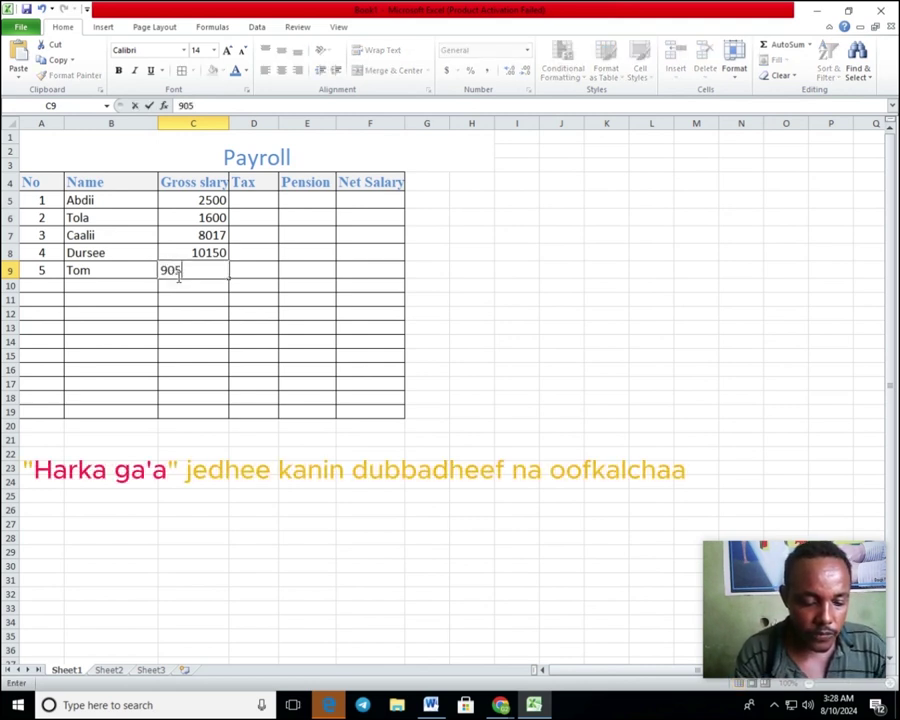
{"action": "type", "text": "6"}
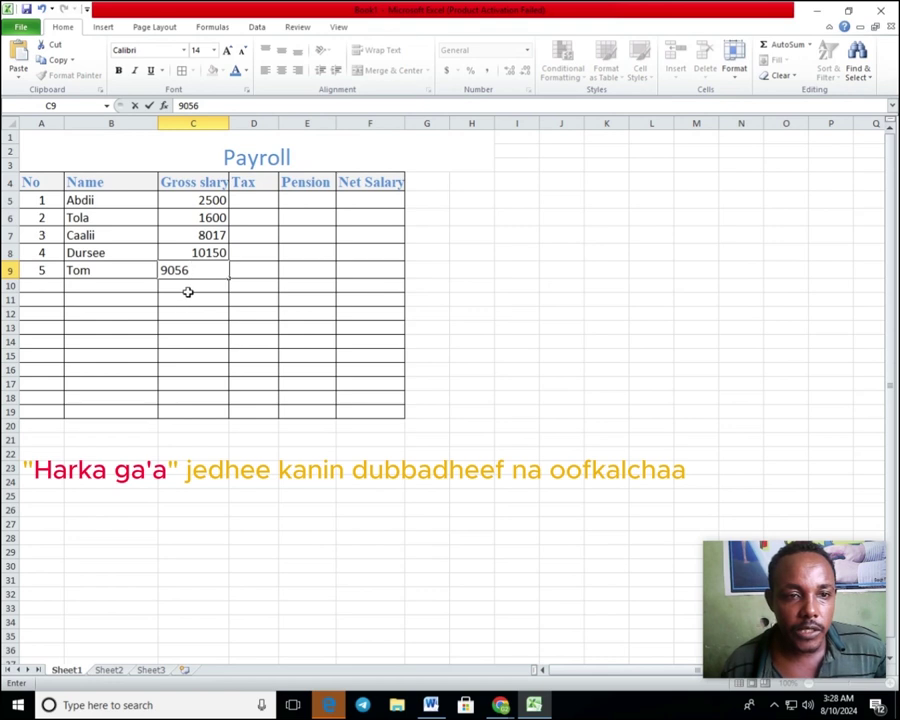
{"action": "left_click", "coordinate": [190, 292]}
{"action": "left_click", "coordinate": [180, 202]}
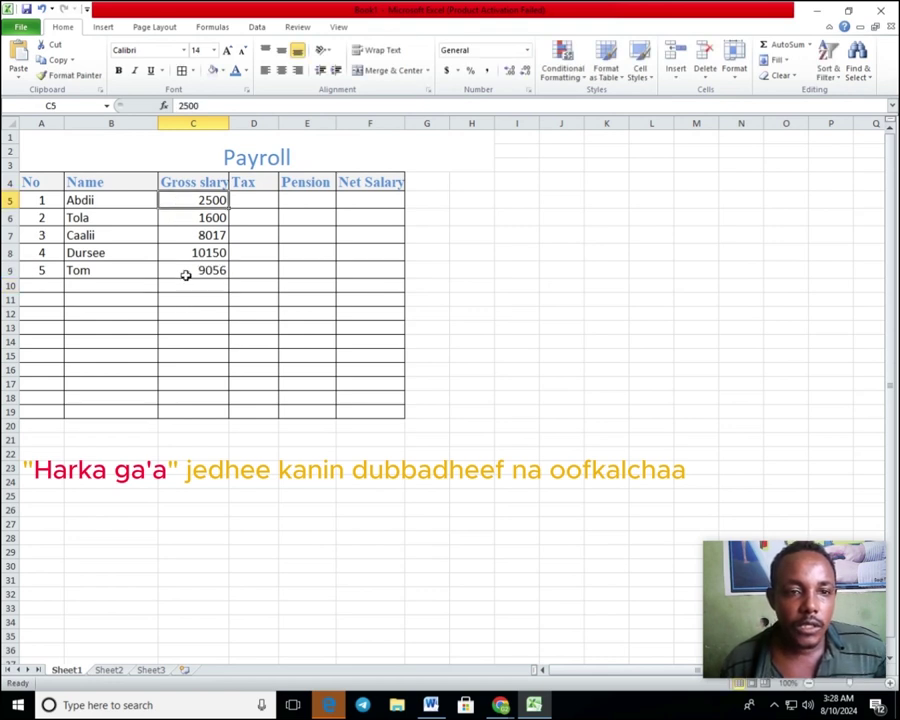
{"action": "left_click", "coordinate": [190, 305]}
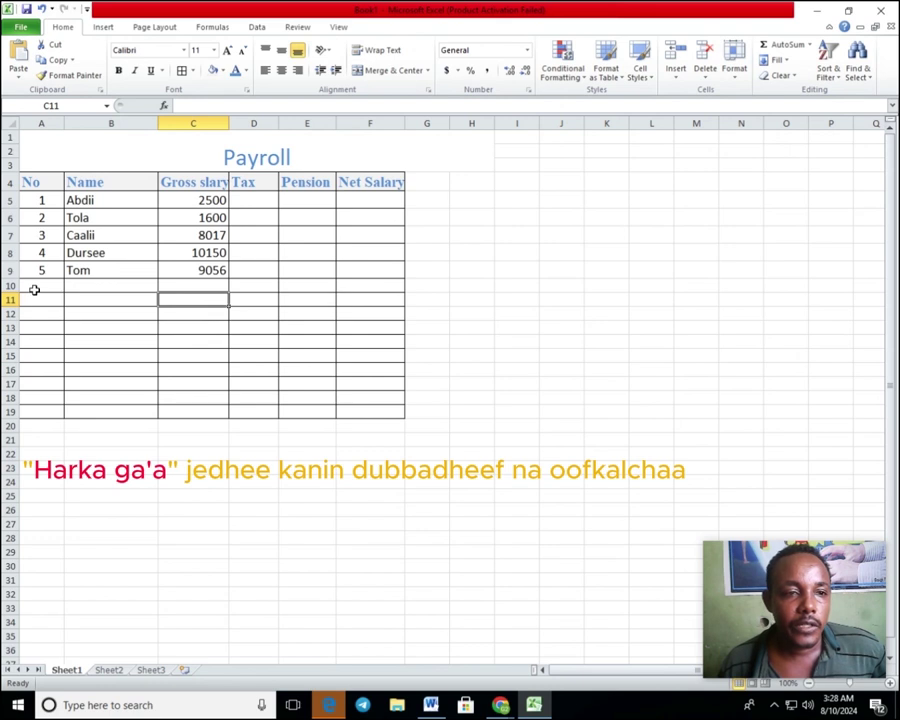
Step: Remove all borders from the empty rows 10 to 19 below the payroll table
{"action": "mouse_move", "coordinate": [35, 287]}
{"action": "left_mouse_down"}
{"action": "mouse_move", "coordinate": [383, 424]}
{"action": "mouse_move", "coordinate": [385, 416]}
{"action": "left_mouse_up"}
{"action": "left_click", "coordinate": [192, 70]}
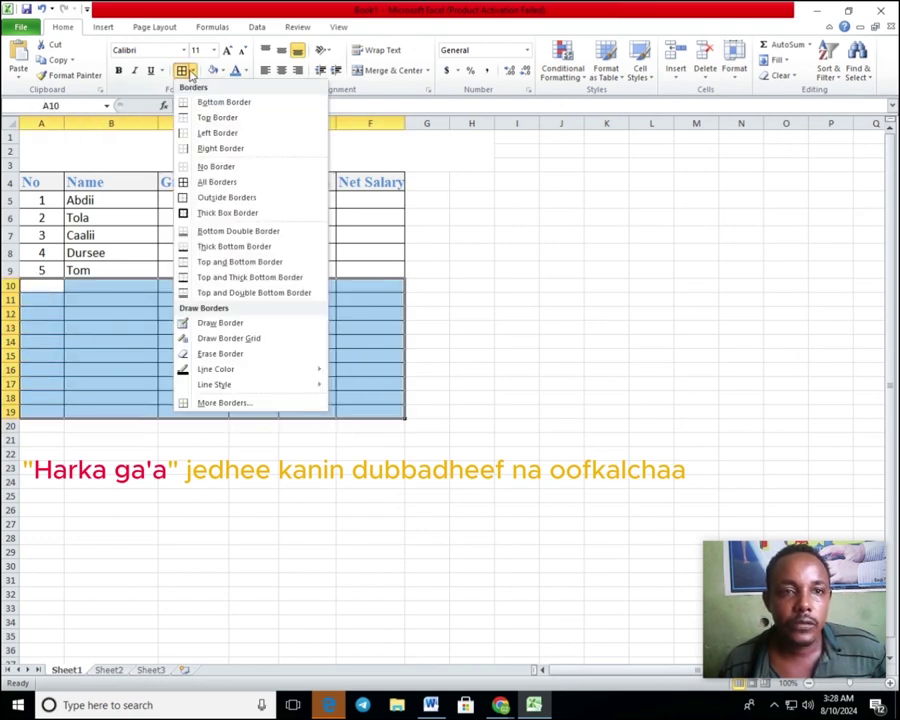
{"action": "left_click", "coordinate": [205, 166]}
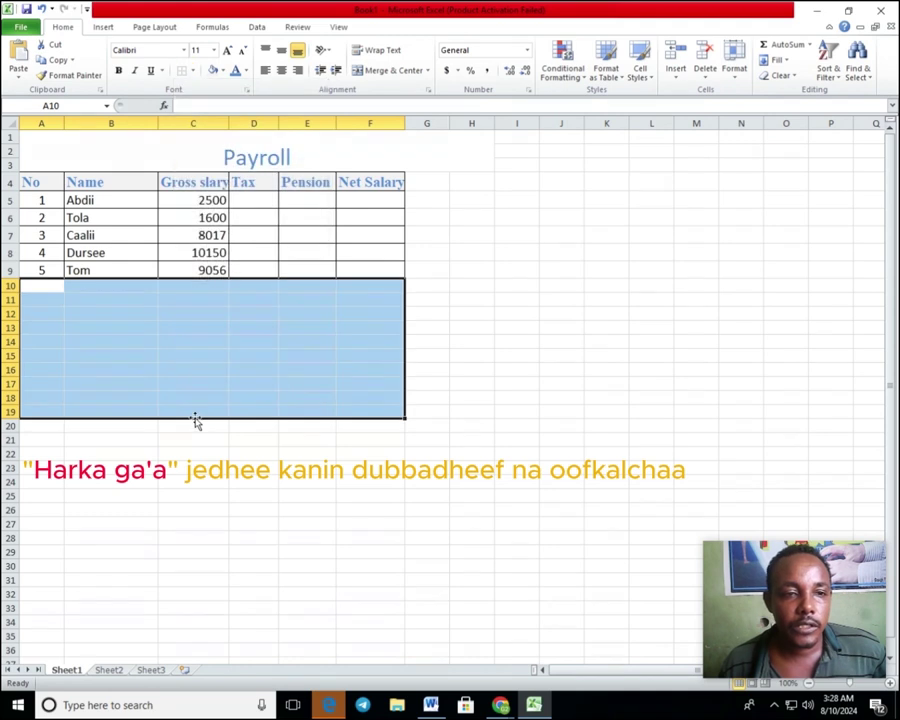
{"action": "left_click", "coordinate": [160, 438]}
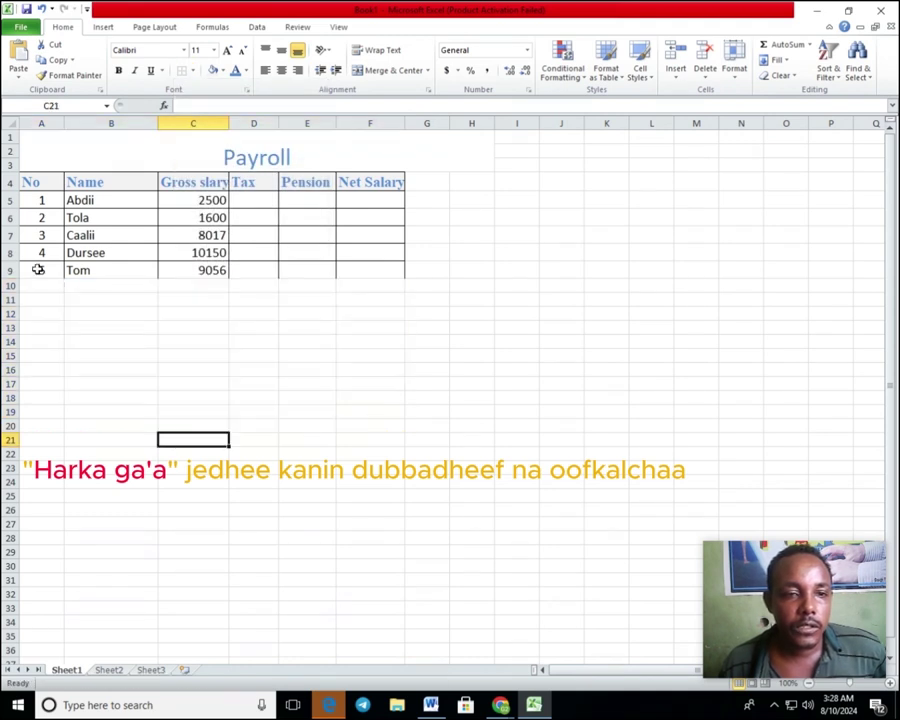
Step: Give Tom's row 9 all borders so the grid ends there
{"action": "left_click_drag", "start_coordinate": [36, 268], "coordinate": [348, 270]}
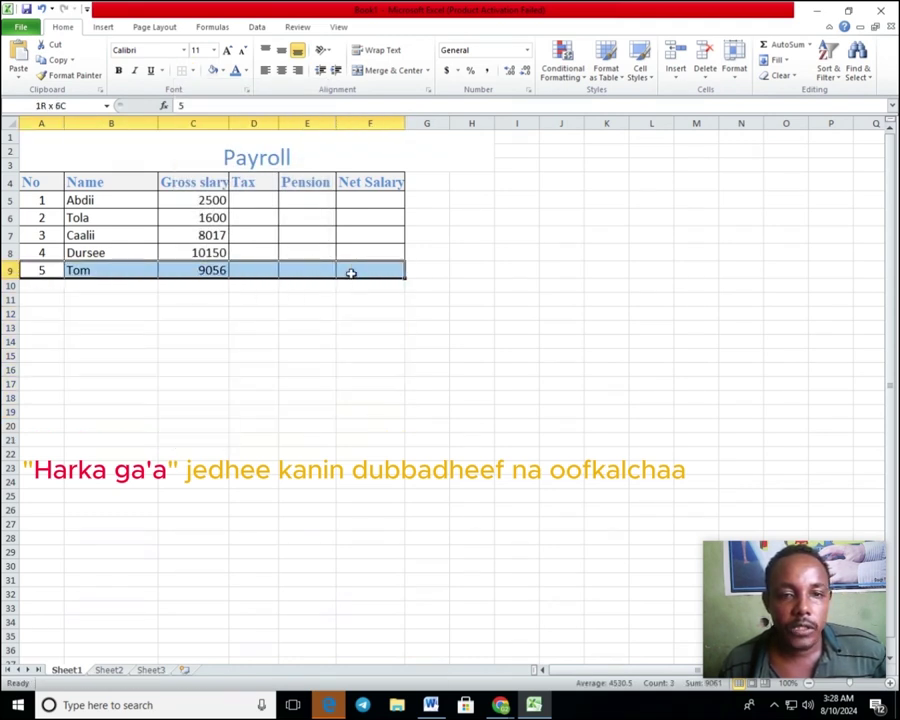
{"action": "left_click", "coordinate": [192, 70]}
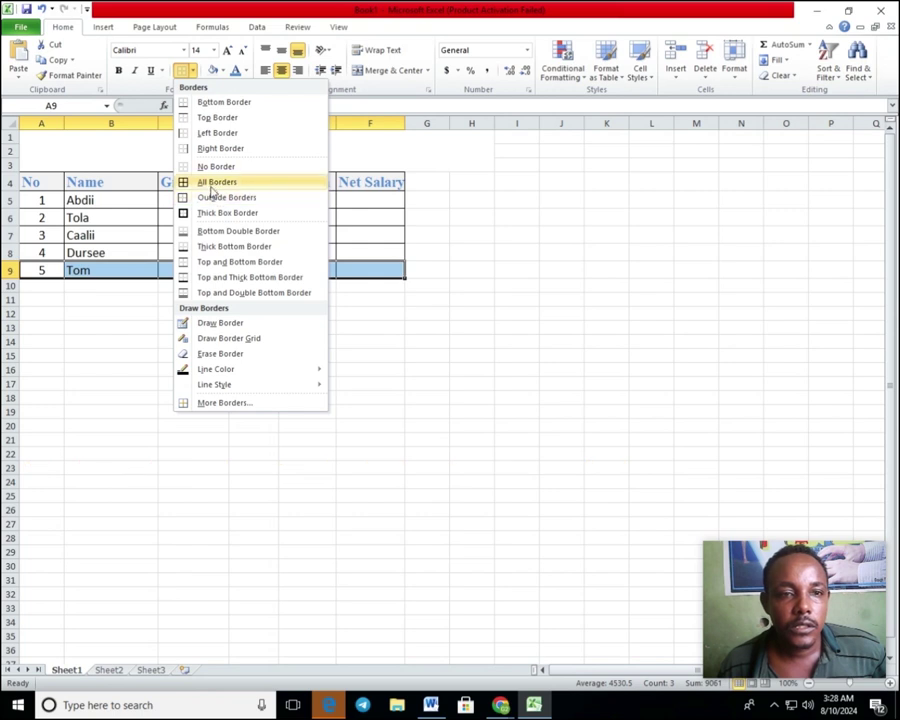
{"action": "left_click", "coordinate": [210, 182]}
{"action": "left_click", "coordinate": [185, 317]}
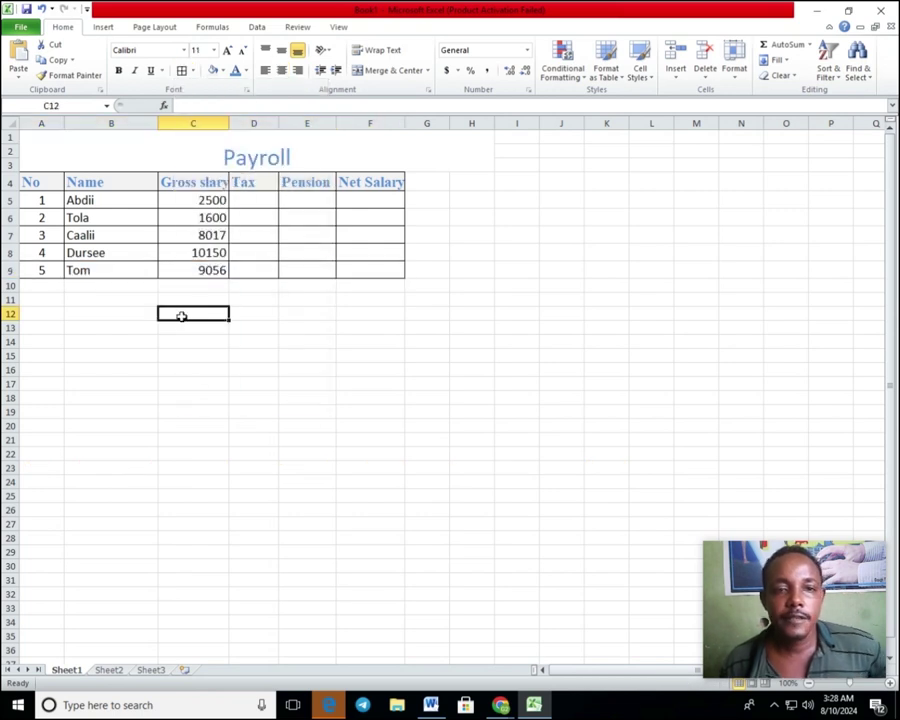
{"action": "left_click", "coordinate": [250, 203]}
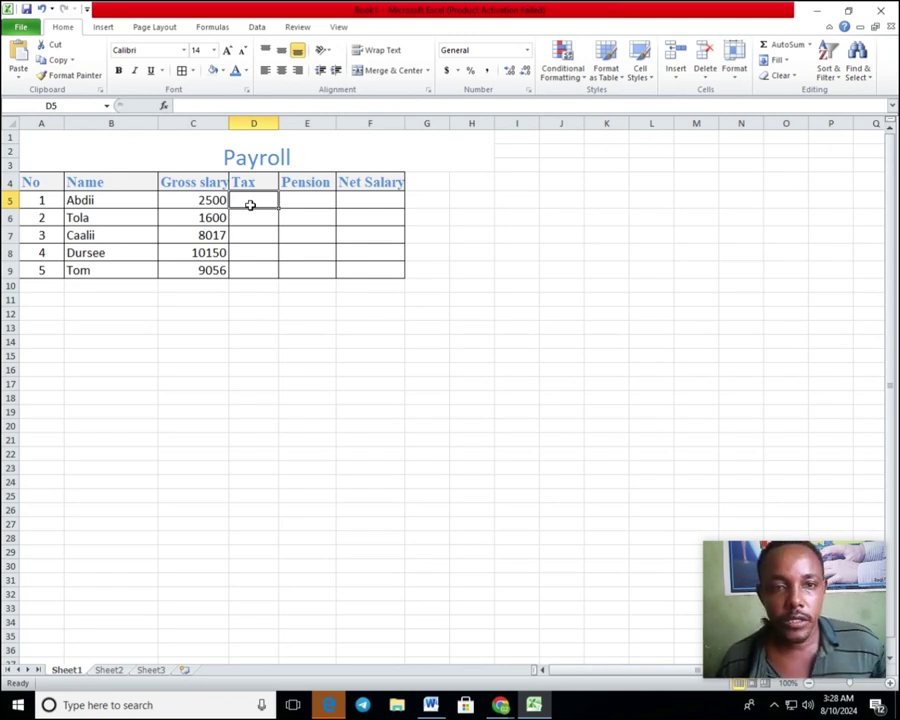
{"action": "left_click", "coordinate": [259, 232]}
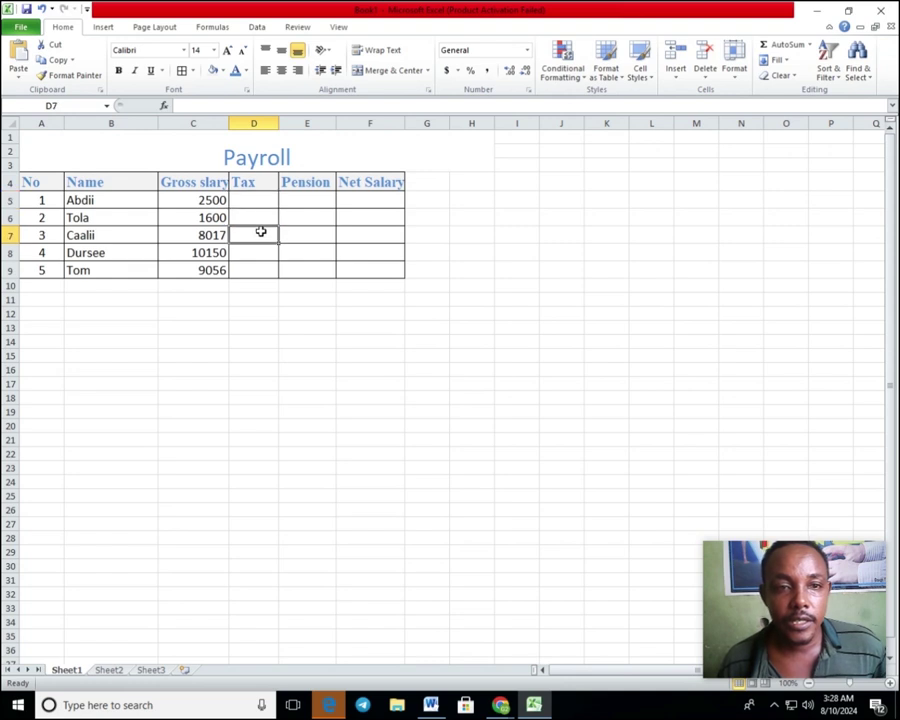
{"action": "left_click", "coordinate": [179, 203]}
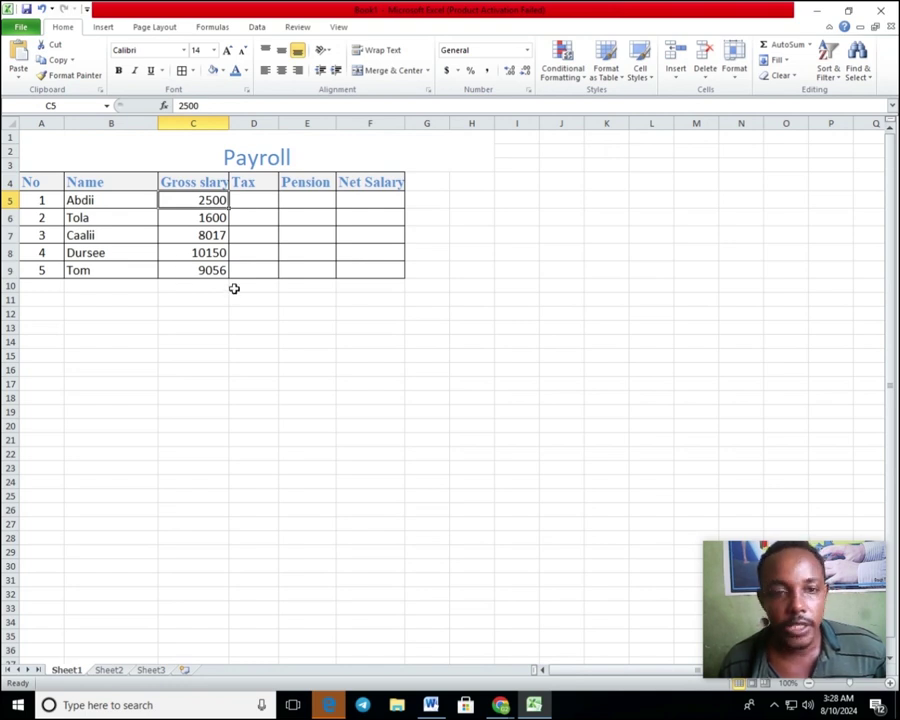
{"action": "left_click", "coordinate": [247, 220]}
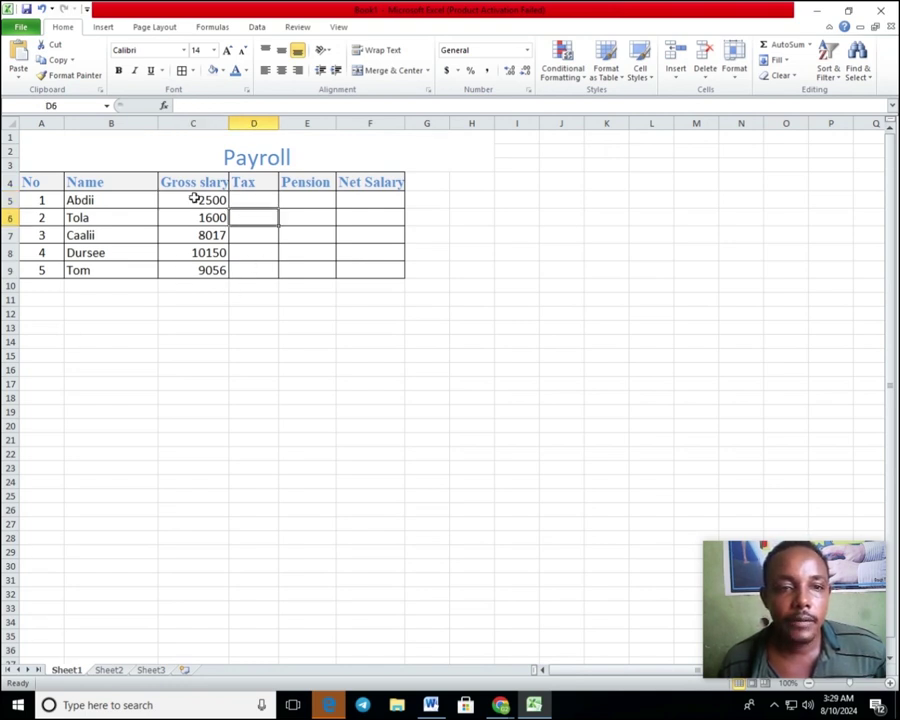
{"action": "left_click", "coordinate": [195, 198]}
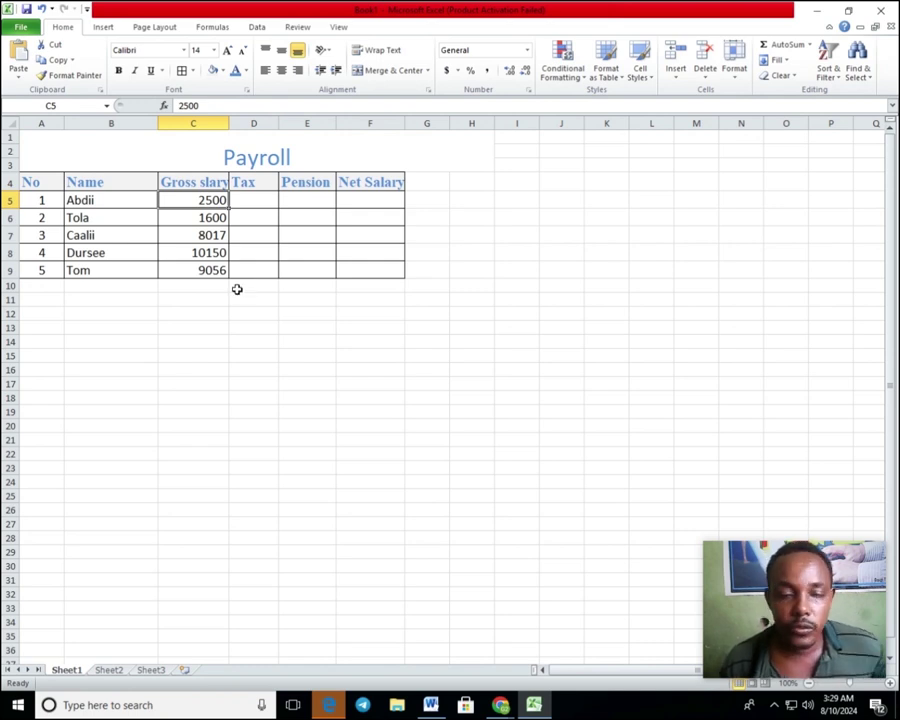
{"action": "left_click", "coordinate": [239, 322]}
{"action": "left_click", "coordinate": [249, 203]}
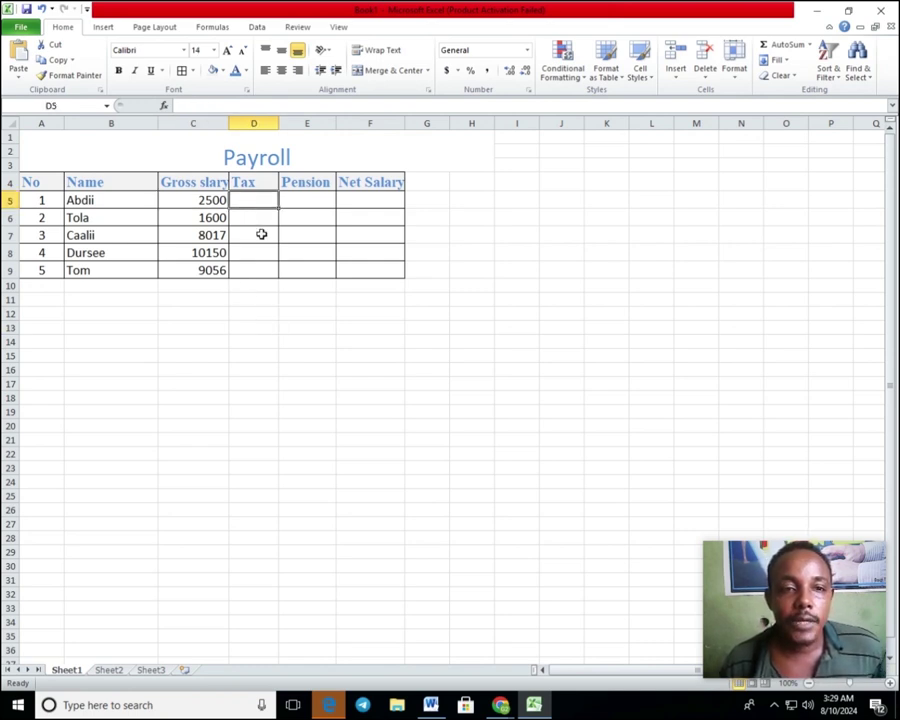
{"action": "left_click", "coordinate": [256, 229]}
{"action": "left_click", "coordinate": [244, 198]}
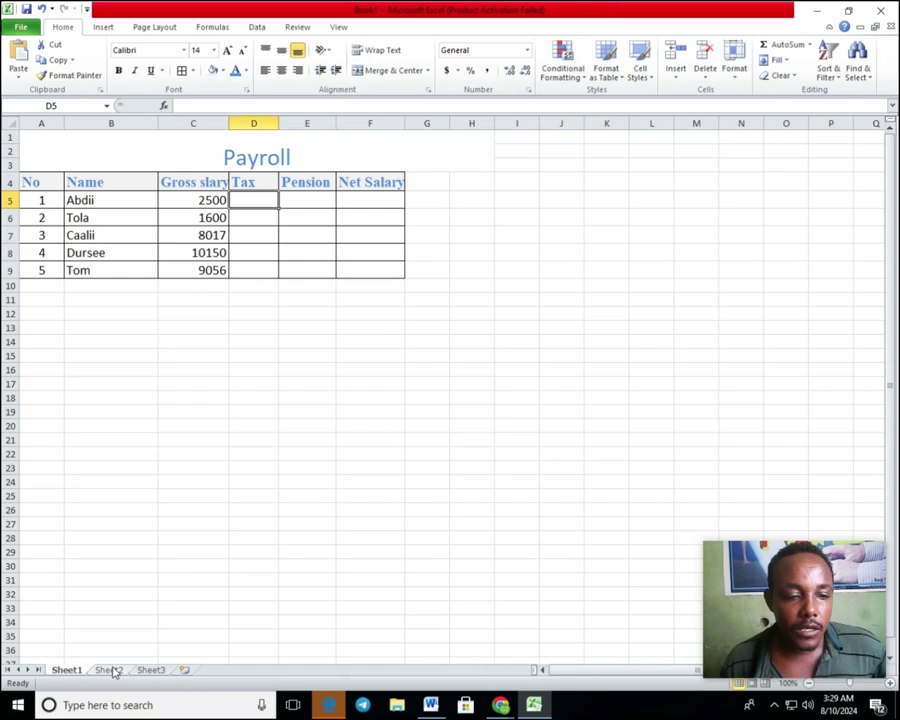
Step: On Sheet2, select the first two bracket rules in B2 and B3 of the Formula table
{"action": "left_click", "coordinate": [108, 670]}
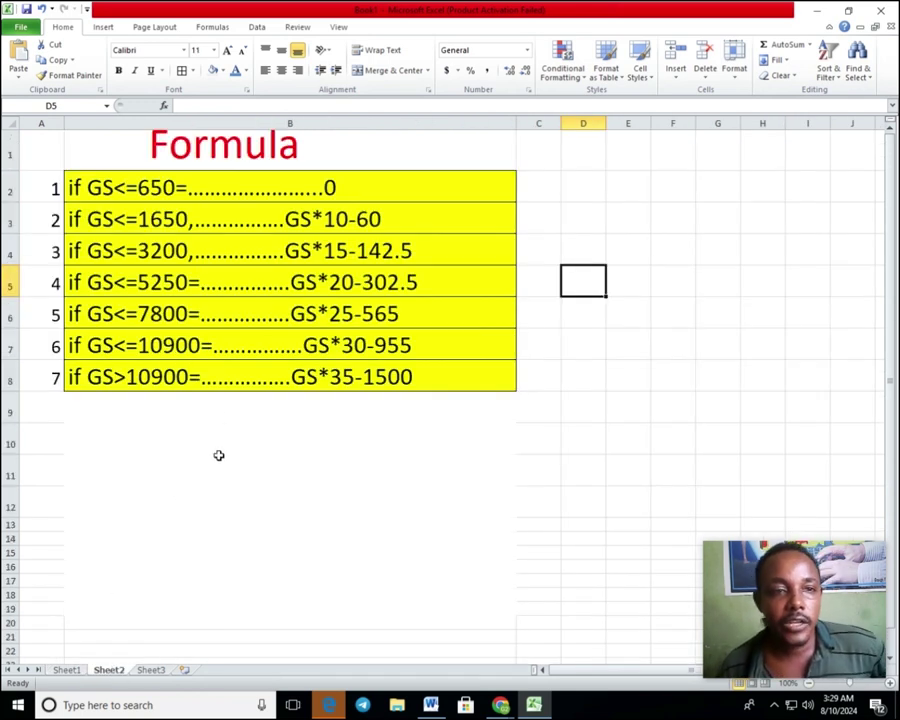
{"action": "left_click", "coordinate": [111, 195]}
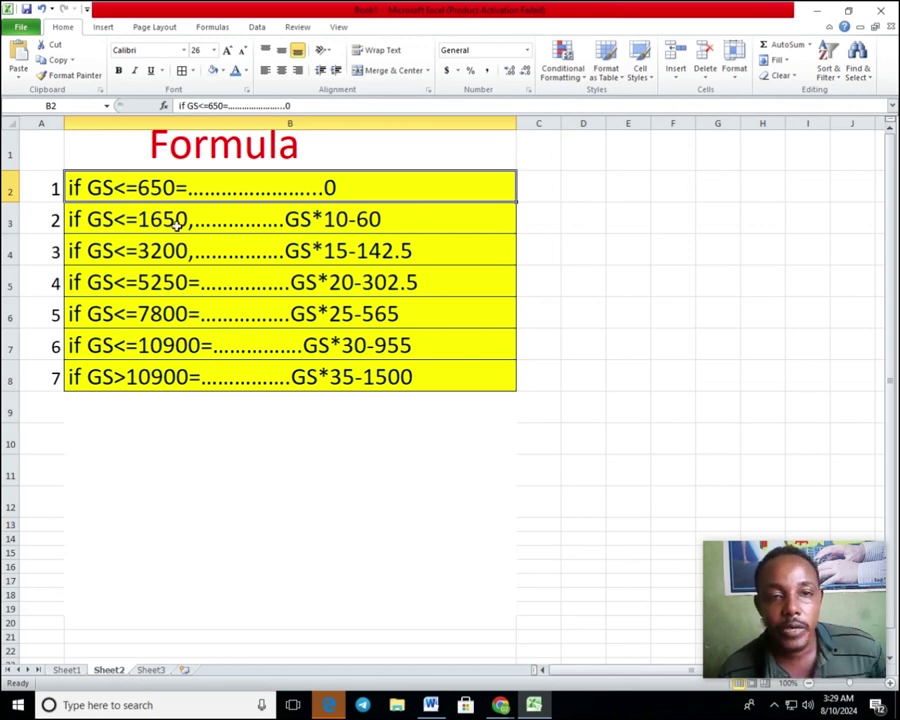
{"action": "left_click", "coordinate": [172, 222]}
{"action": "left_click", "coordinate": [194, 185]}
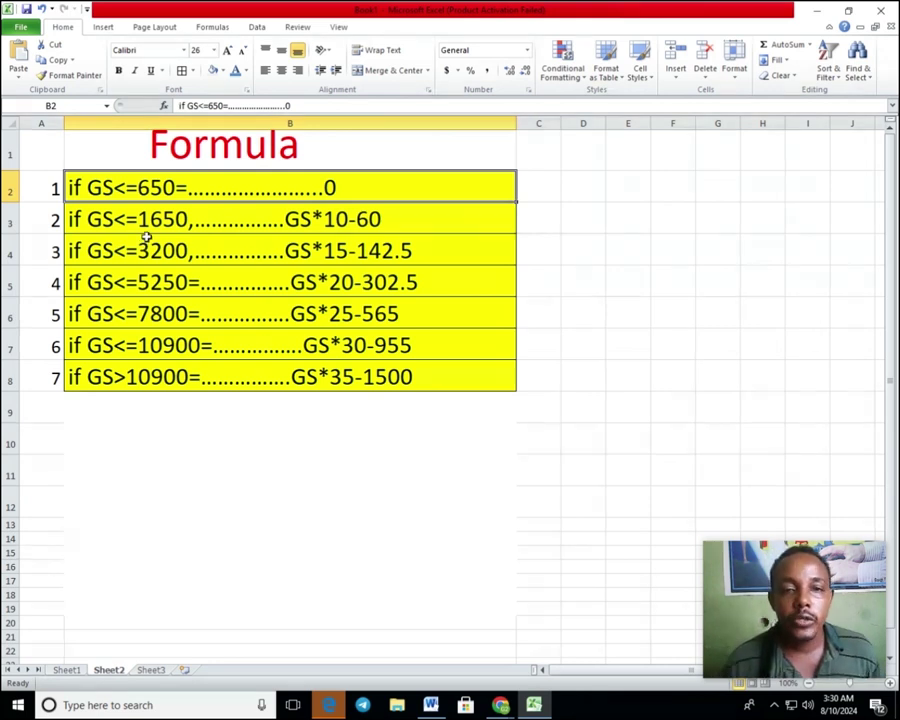
{"action": "left_click", "coordinate": [300, 227]}
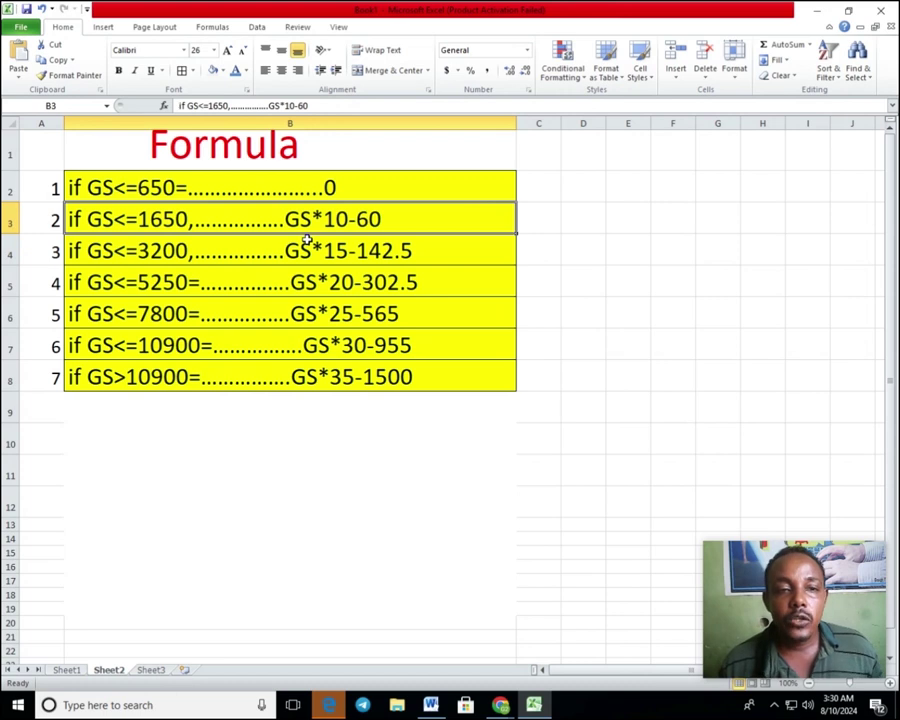
Step: Add a percent sign to the 10% rate in B3's GS*10%-60 rule
{"action": "double_click", "coordinate": [344, 218]}
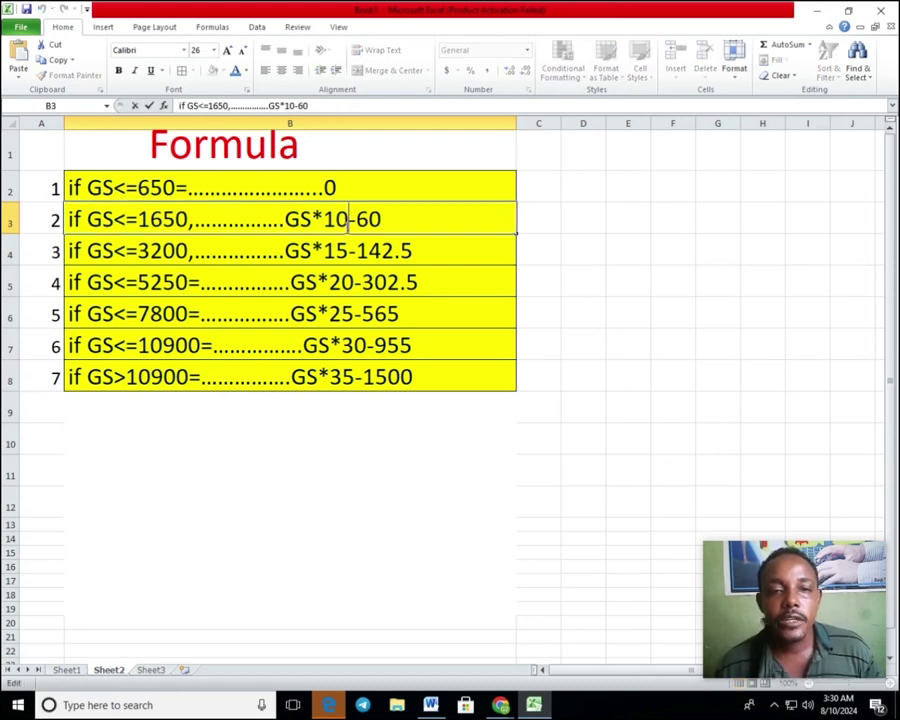
{"action": "type", "text": "%"}
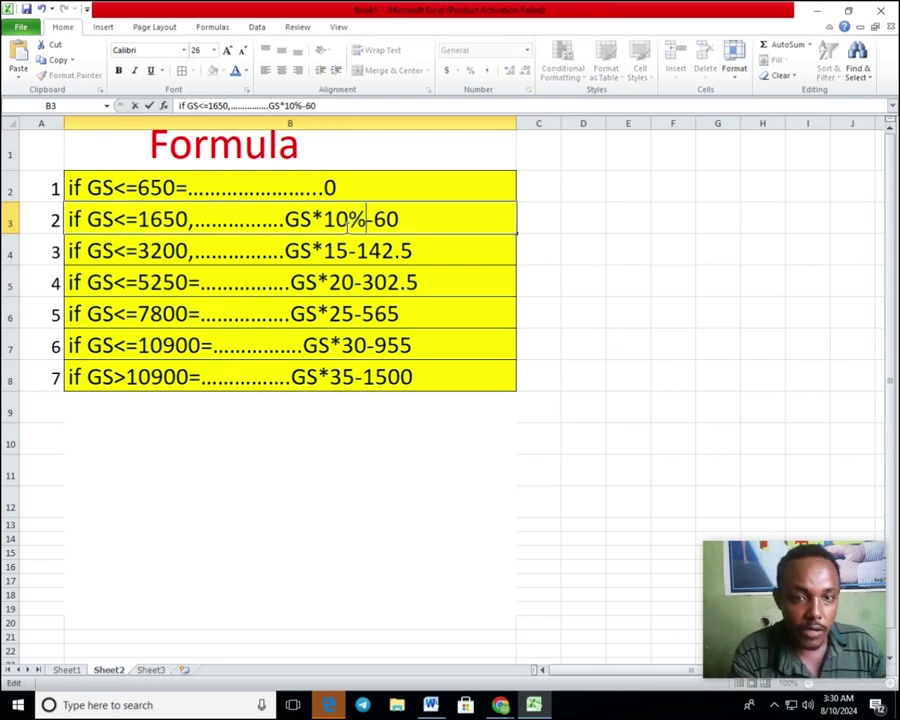
{"action": "key", "text": "Return"}
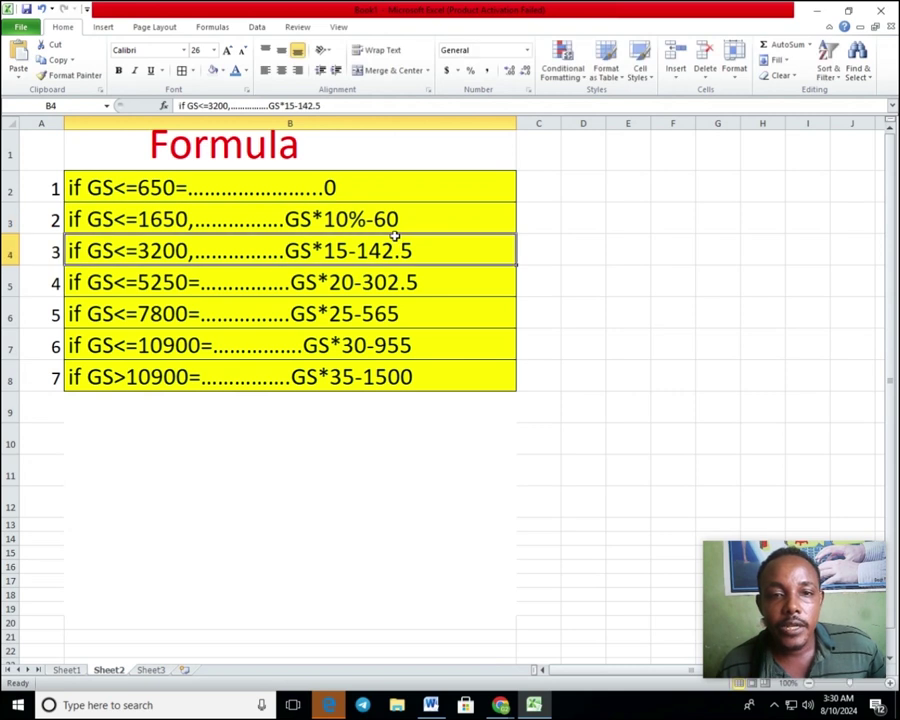
{"action": "left_click", "coordinate": [372, 220]}
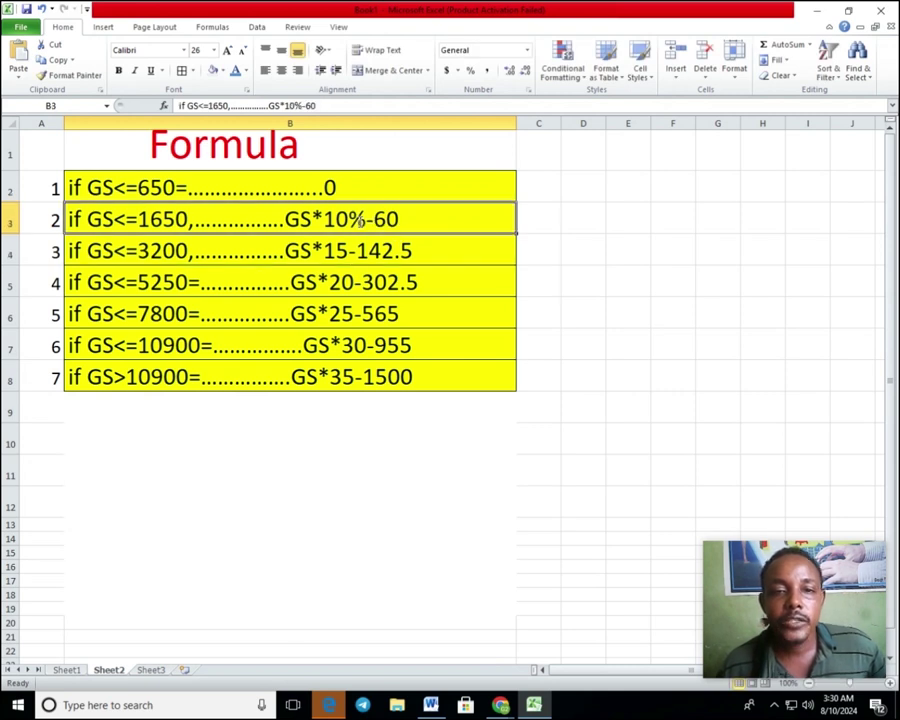
{"action": "double_click", "coordinate": [362, 218]}
{"action": "left_click_drag", "start_coordinate": [366, 218], "coordinate": [348, 218]}
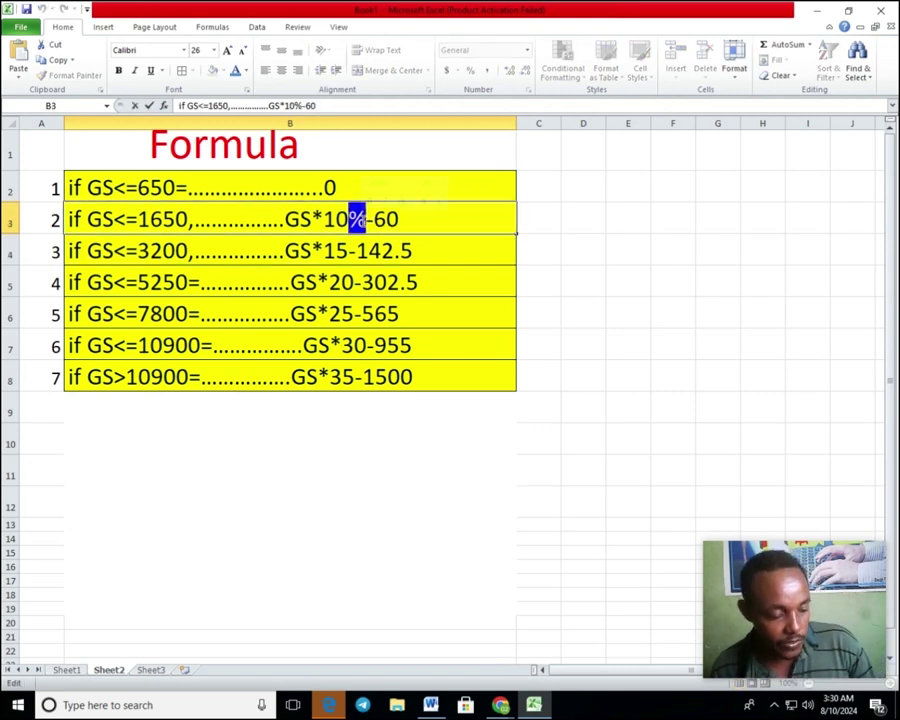
Step: Add the percent sign to the 15% rule and review the bracket texts in B4 to B8
{"action": "left_click", "coordinate": [353, 249]}
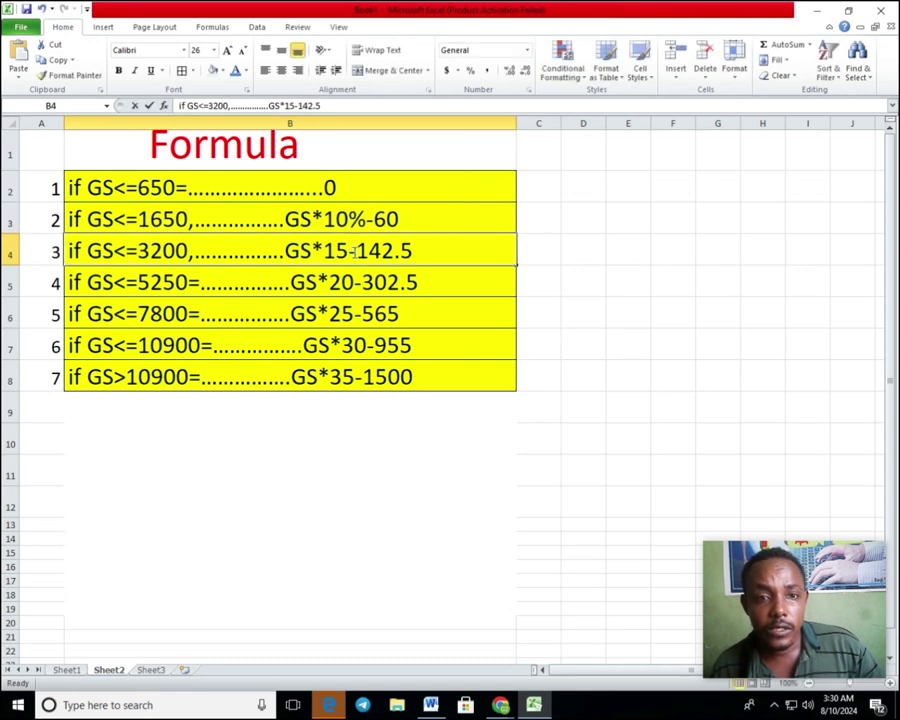
{"action": "double_click", "coordinate": [351, 250]}
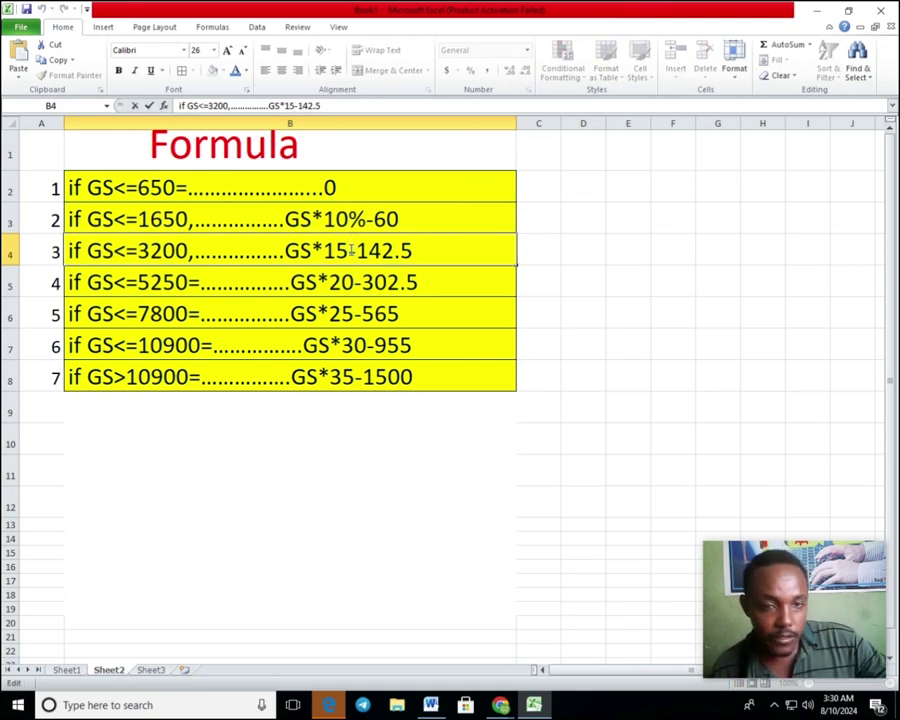
{"action": "type", "text": "%"}
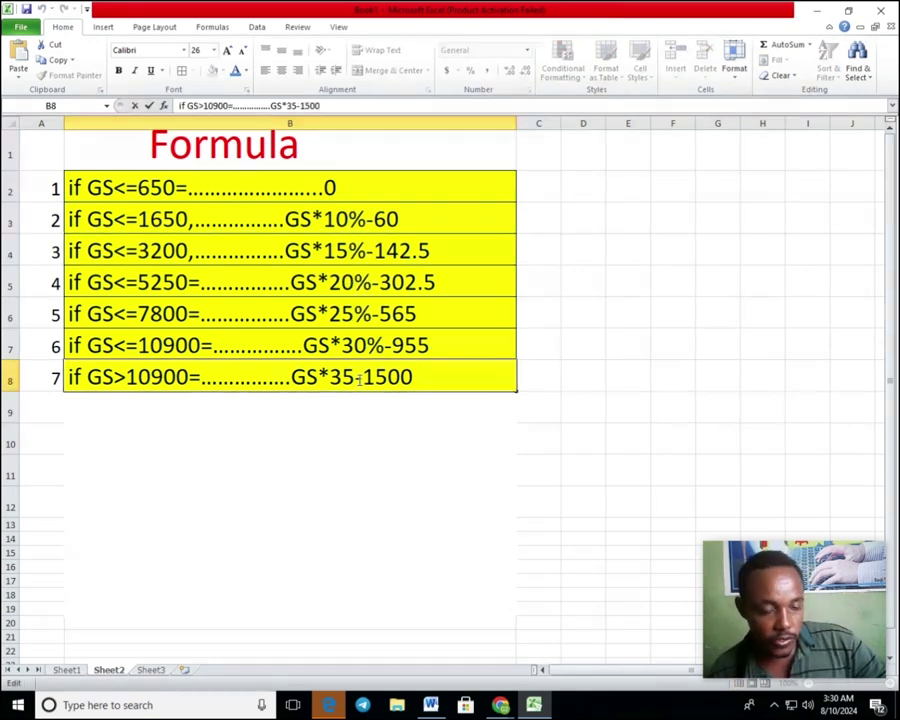
{"action": "type", "text": "%"}
{"action": "key", "text": "Return"}
{"action": "left_click", "coordinate": [370, 340]}
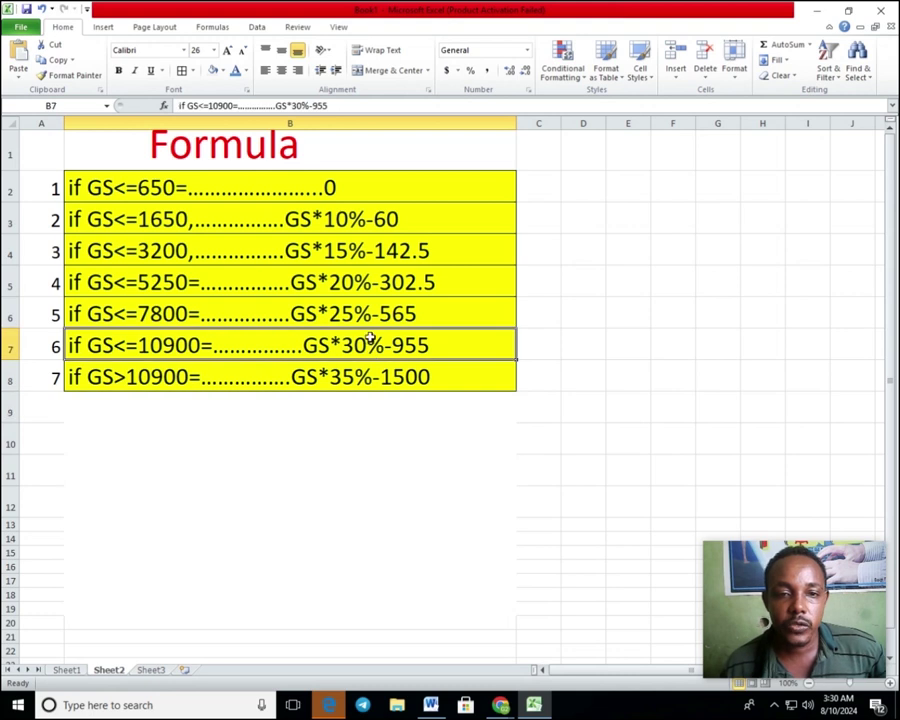
{"action": "left_click", "coordinate": [368, 315]}
{"action": "left_click", "coordinate": [191, 255]}
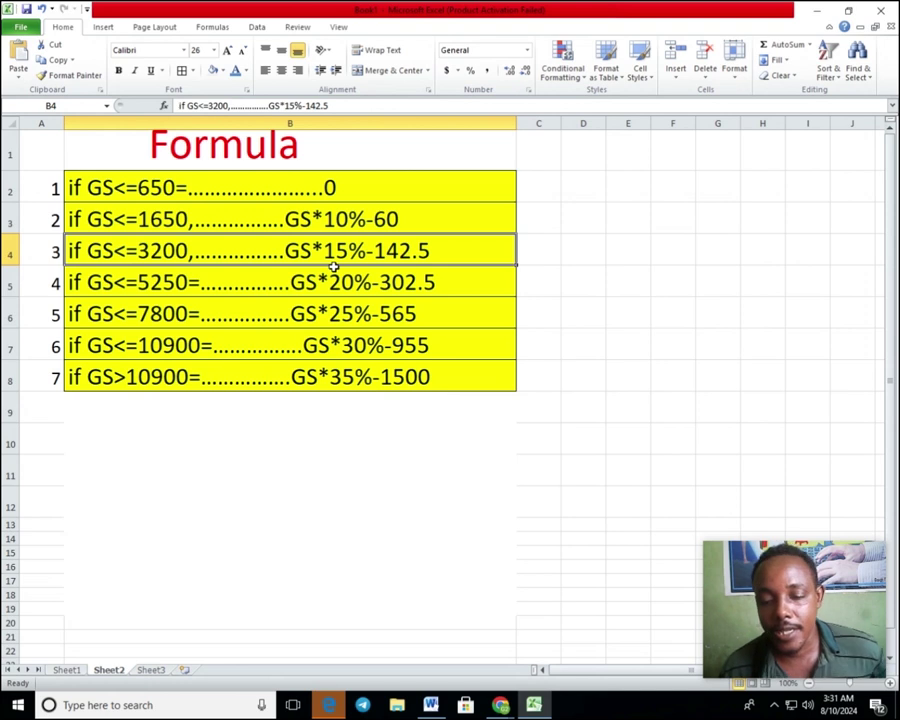
{"action": "left_click", "coordinate": [126, 384]}
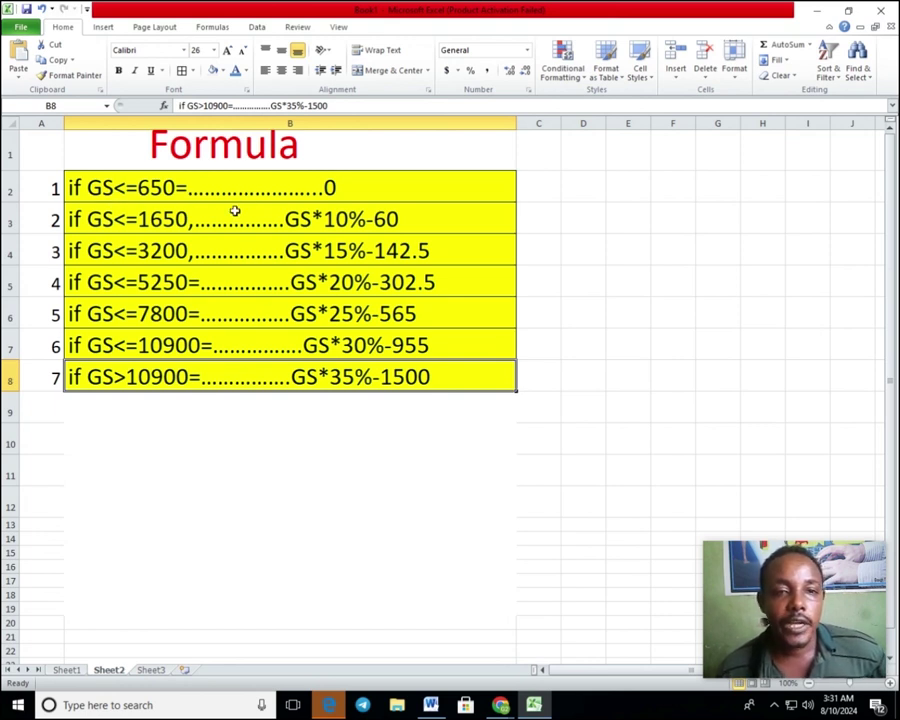
Step: On Sheet1, try inserting an IF function in Tax cell D5, then abandon it
{"action": "left_click", "coordinate": [65, 670]}
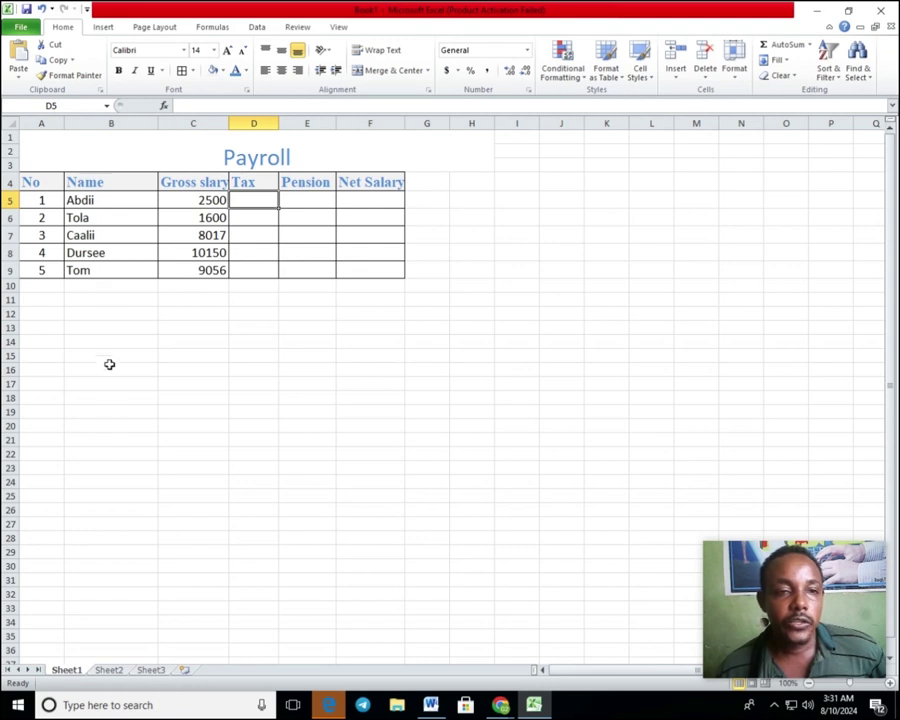
{"action": "left_click", "coordinate": [195, 287]}
{"action": "left_click", "coordinate": [245, 201]}
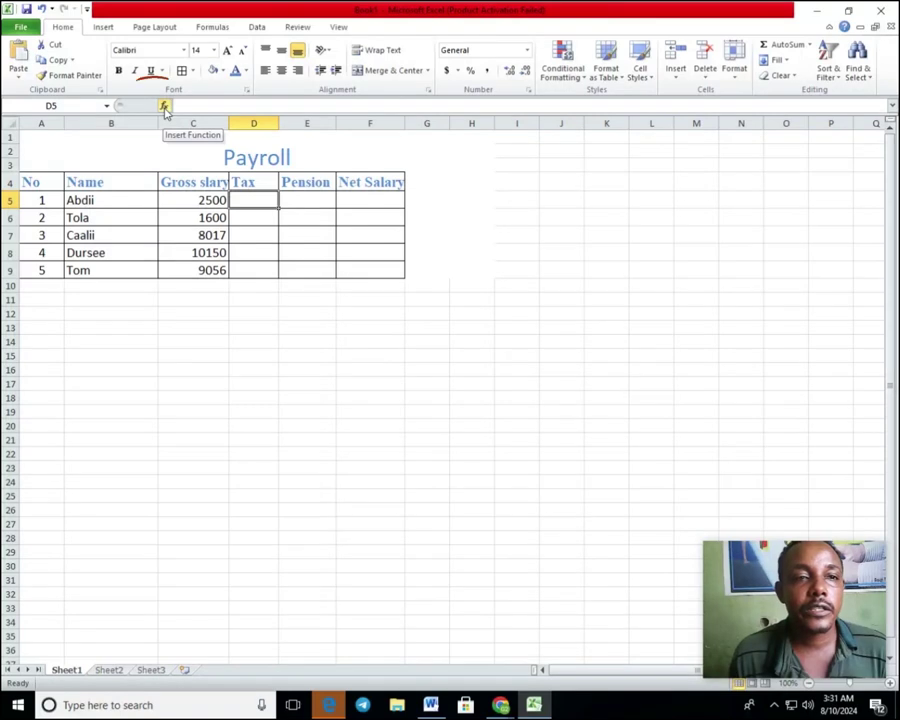
{"action": "left_click", "coordinate": [165, 107]}
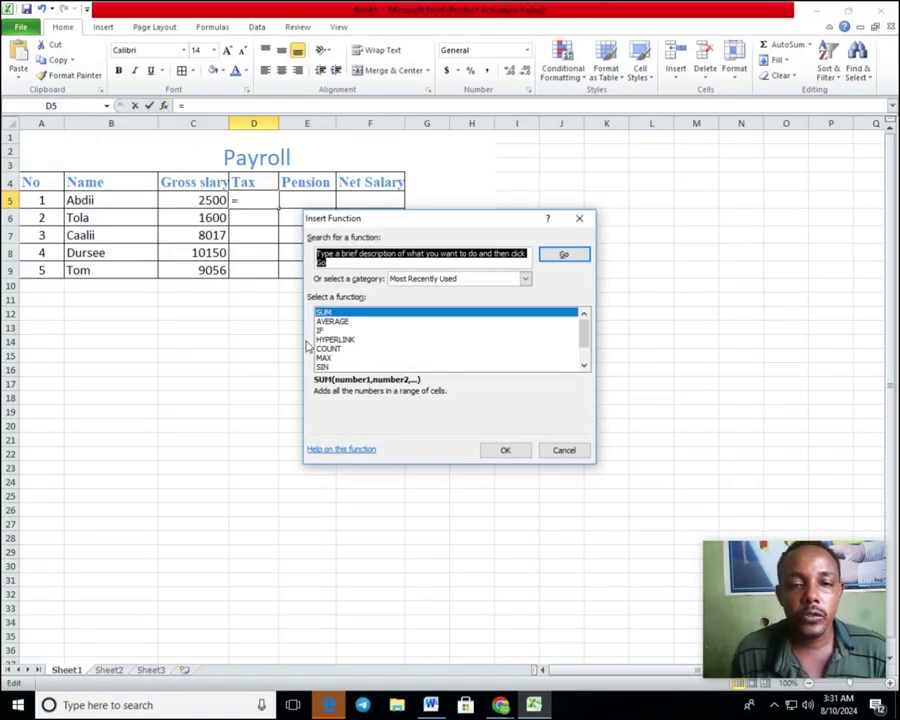
{"action": "left_click", "coordinate": [319, 332]}
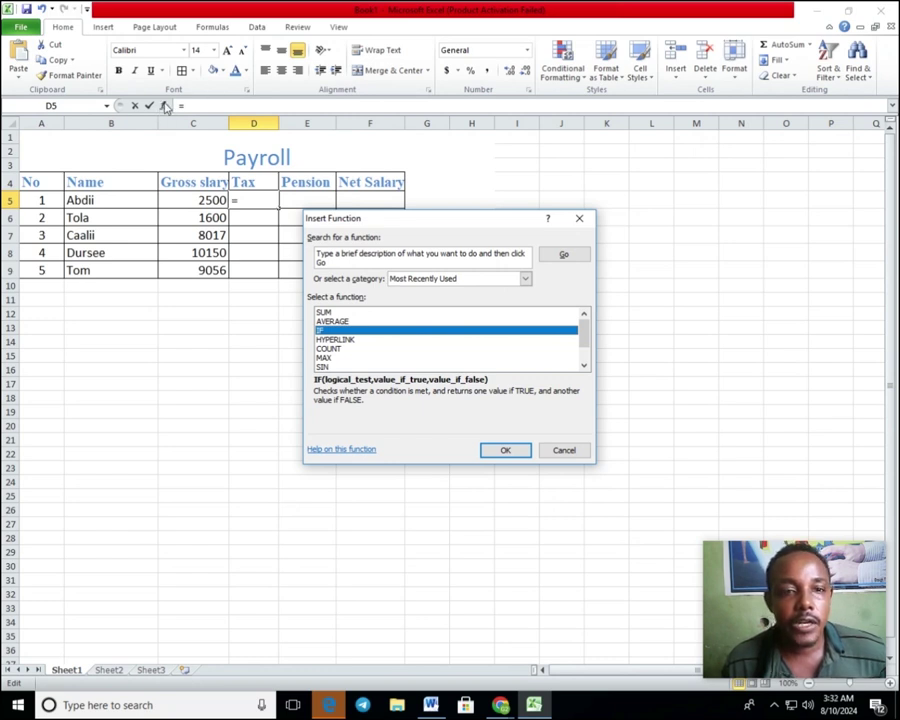
{"action": "left_click", "coordinate": [349, 341]}
{"action": "left_click", "coordinate": [343, 330]}
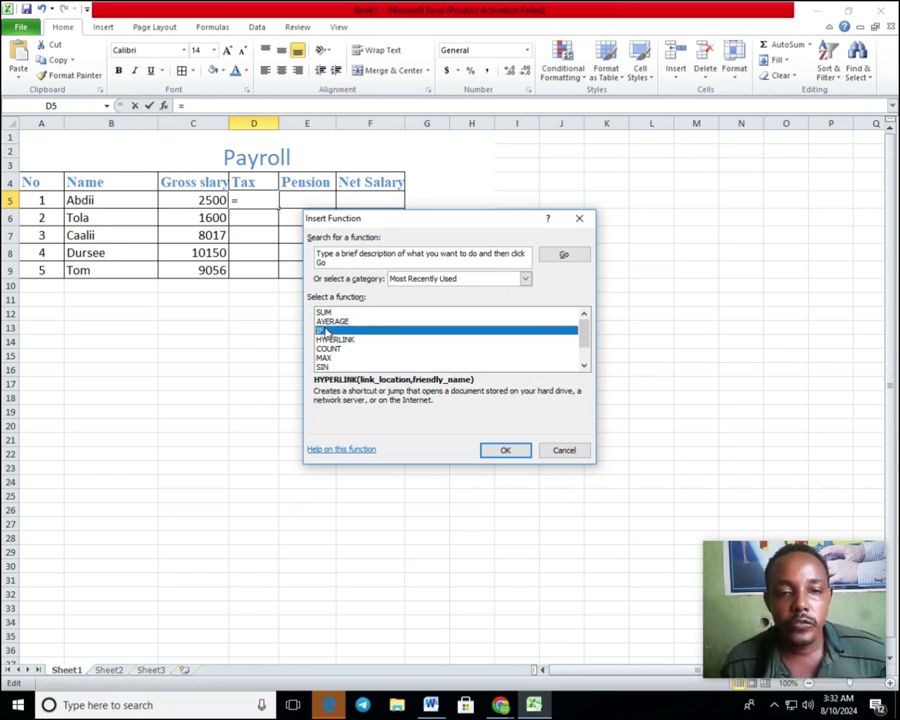
{"action": "left_click", "coordinate": [497, 452]}
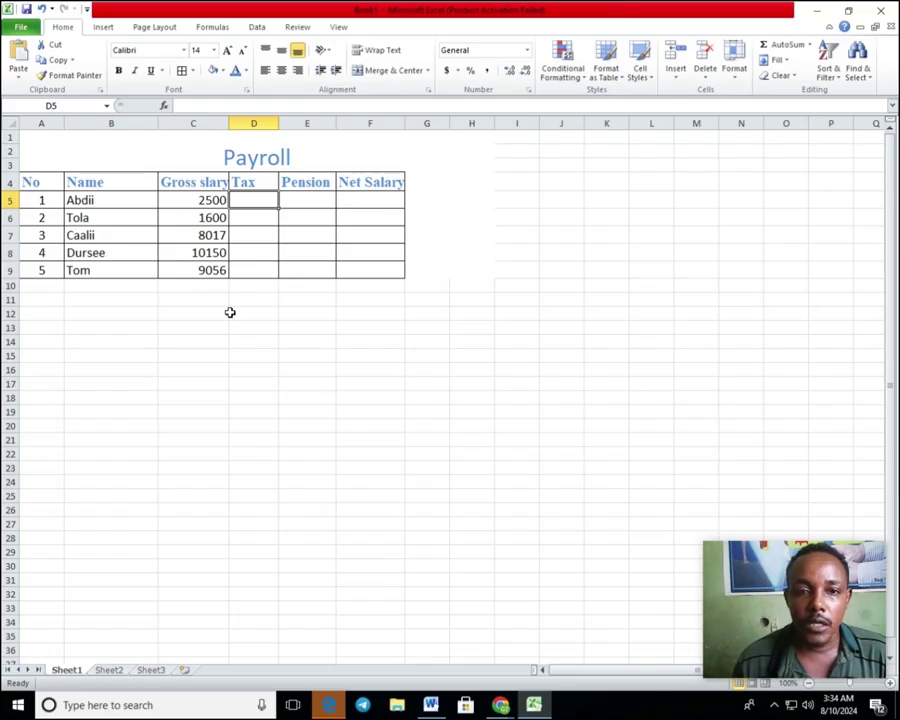
Step: Copy the Formula bracket table B1:B8 from Sheet2
{"action": "left_click", "coordinate": [209, 307]}
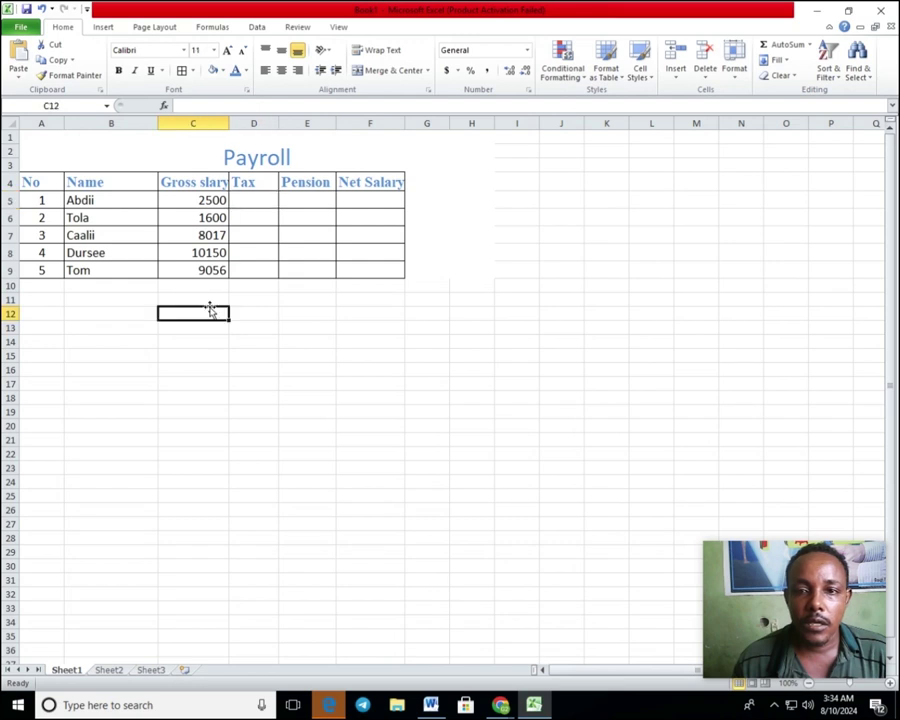
{"action": "left_click", "coordinate": [106, 670]}
{"action": "left_click", "coordinate": [219, 502]}
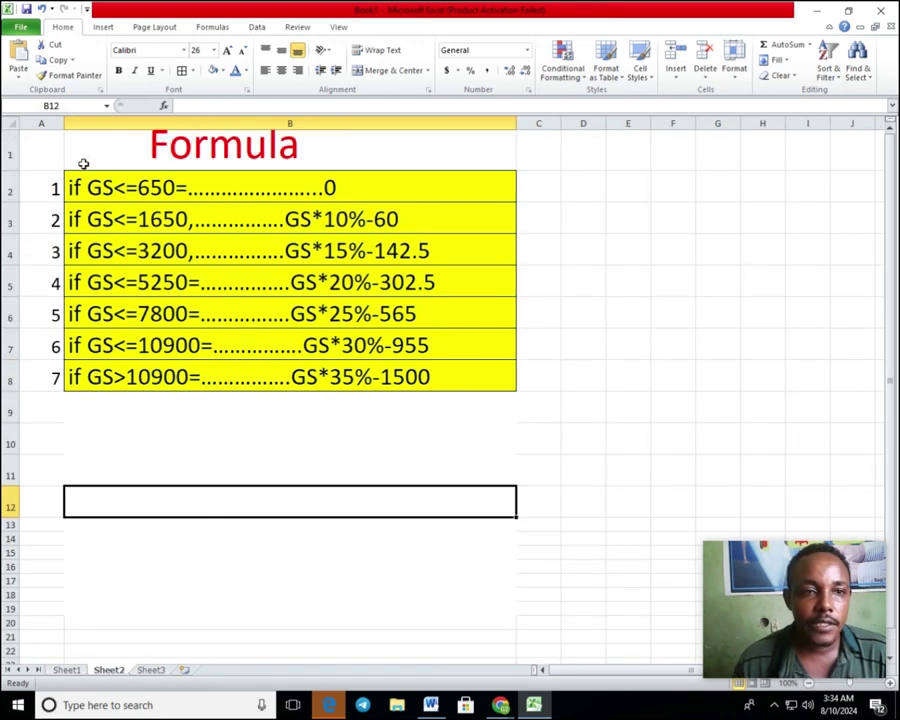
{"action": "left_click_drag", "start_coordinate": [82, 164], "coordinate": [321, 381]}
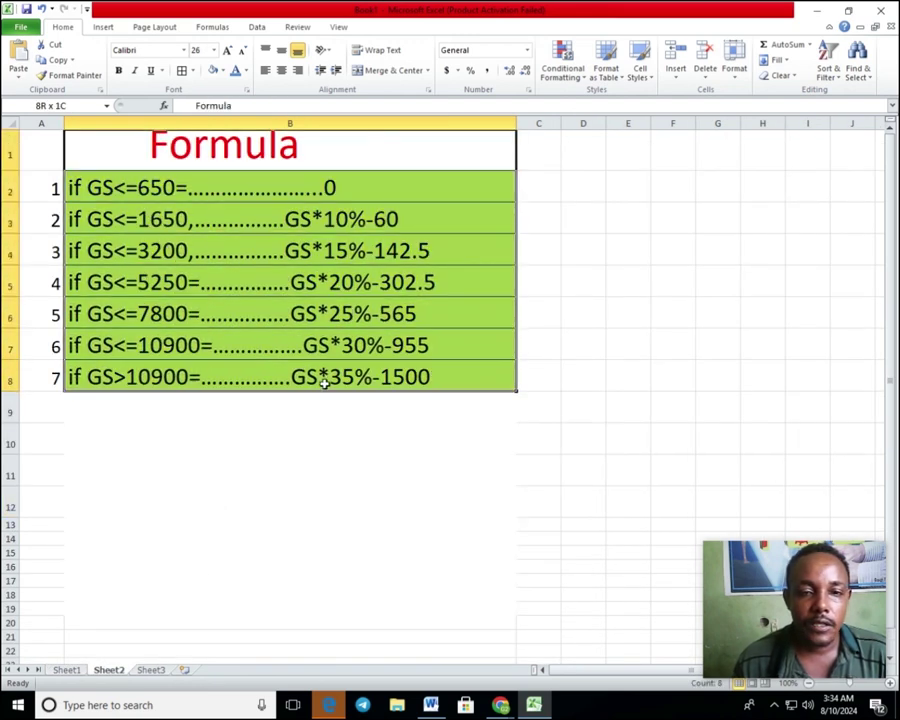
{"action": "right_click", "coordinate": [237, 281]}
{"action": "left_click", "coordinate": [268, 300]}
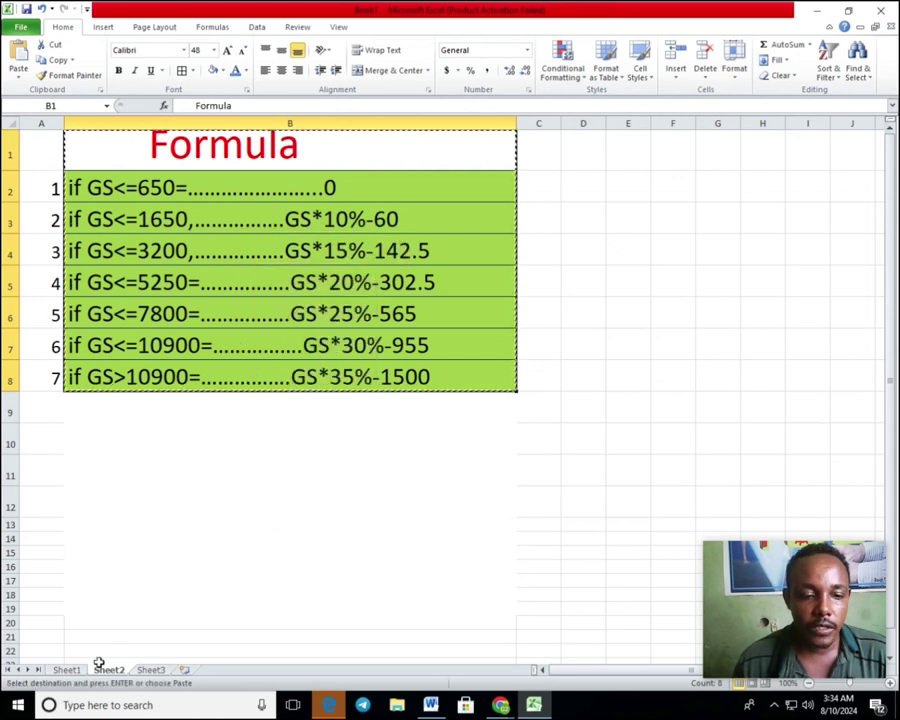
Step: Paste the Formula table at K1 on Sheet1, beside the Payroll table
{"action": "left_click", "coordinate": [67, 670]}
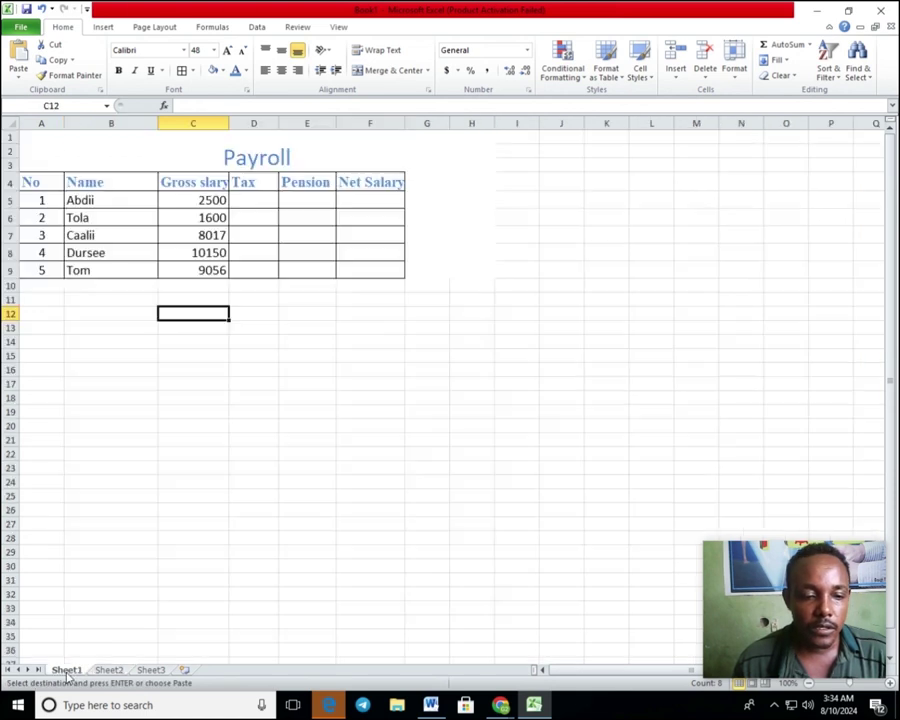
{"action": "left_click", "coordinate": [701, 167]}
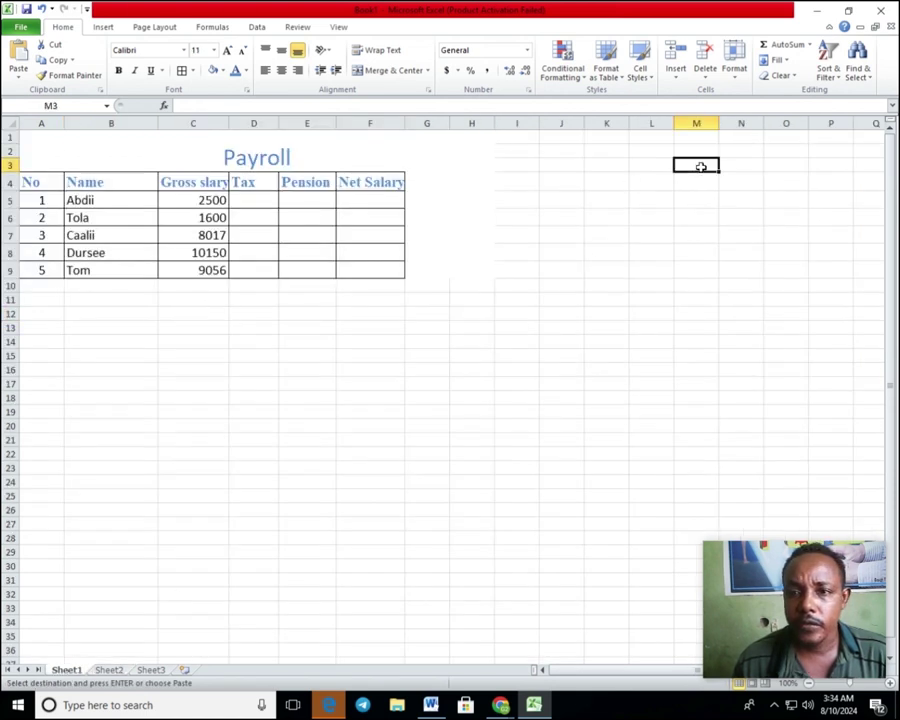
{"action": "left_click", "coordinate": [595, 138]}
{"action": "right_click", "coordinate": [597, 139]}
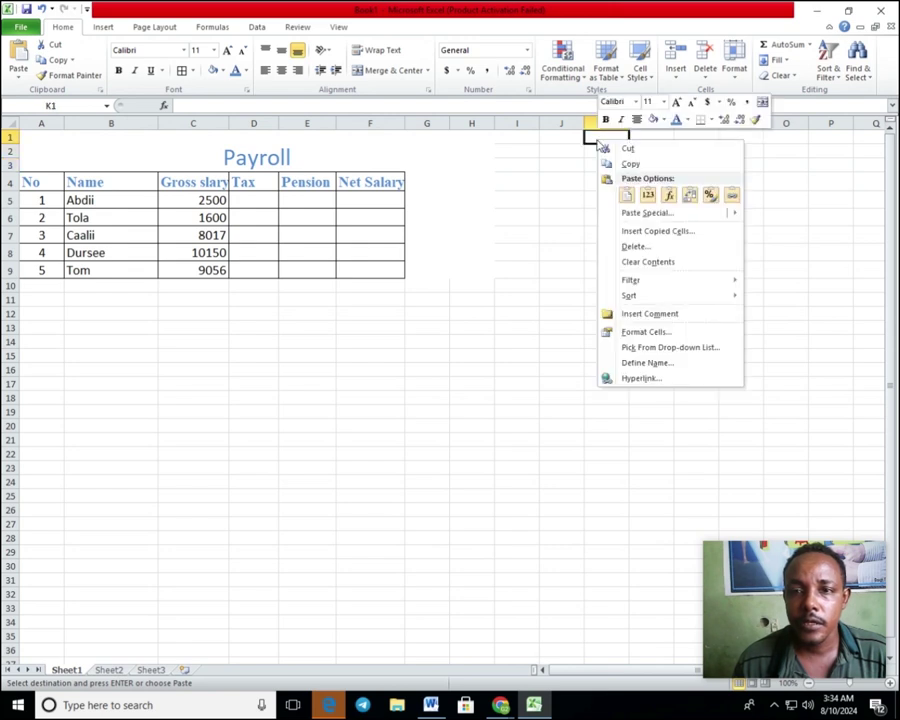
{"action": "left_click", "coordinate": [627, 197]}
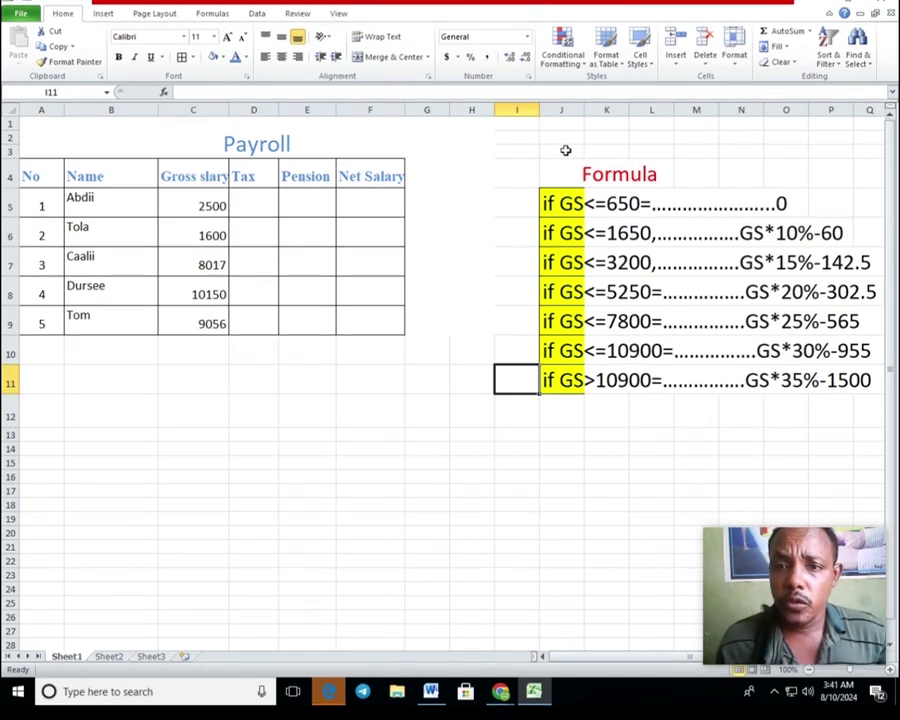
{"action": "mouse_move", "coordinate": [545, 138]}
{"action": "left_mouse_down"}
{"action": "mouse_move", "coordinate": [780, 207]}
{"action": "mouse_move", "coordinate": [862, 411]}
{"action": "left_mouse_up"}
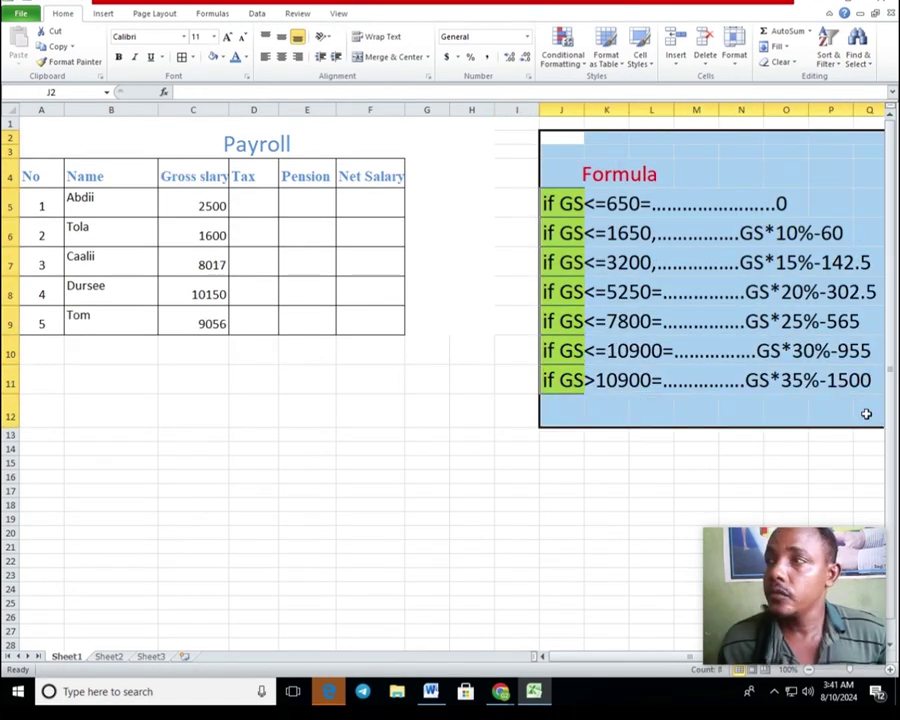
{"action": "left_click", "coordinate": [747, 490]}
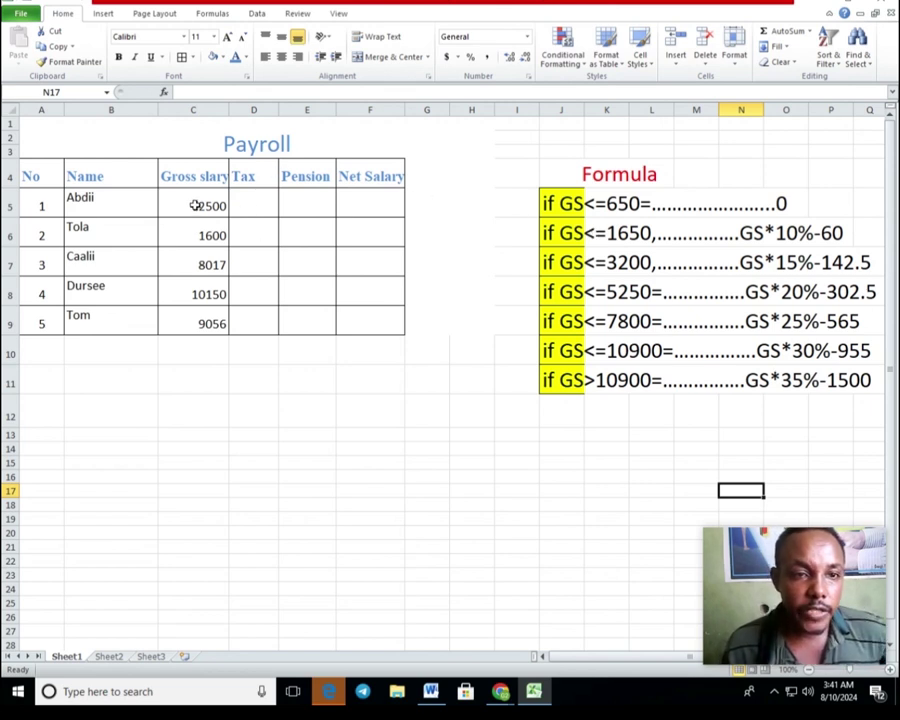
Step: Insert the IF function into Tax cell D5 from the function picker
{"action": "left_click", "coordinate": [246, 206]}
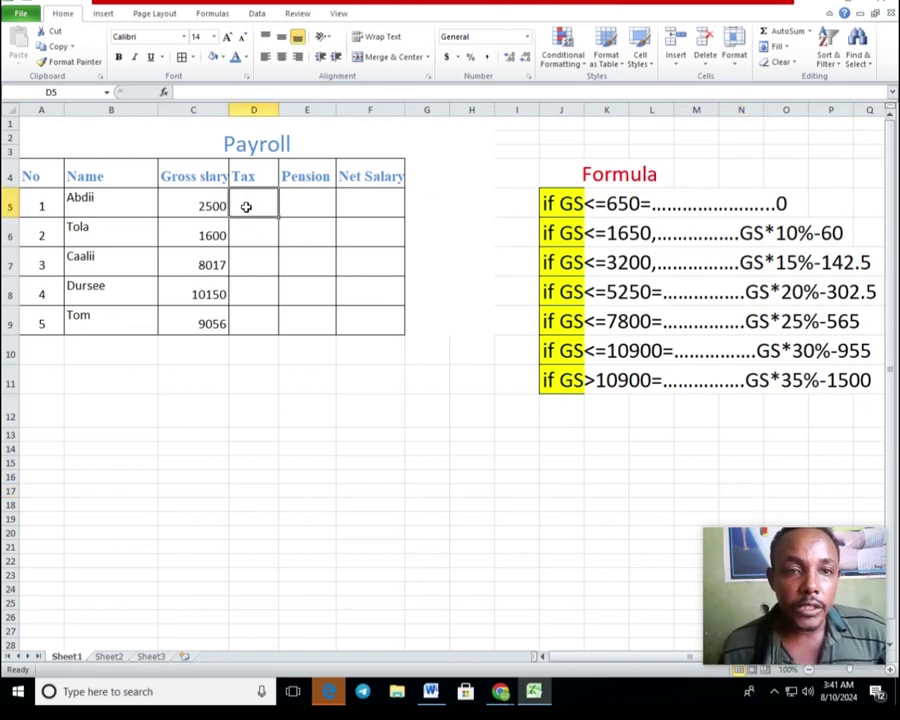
{"action": "left_click", "coordinate": [246, 206]}
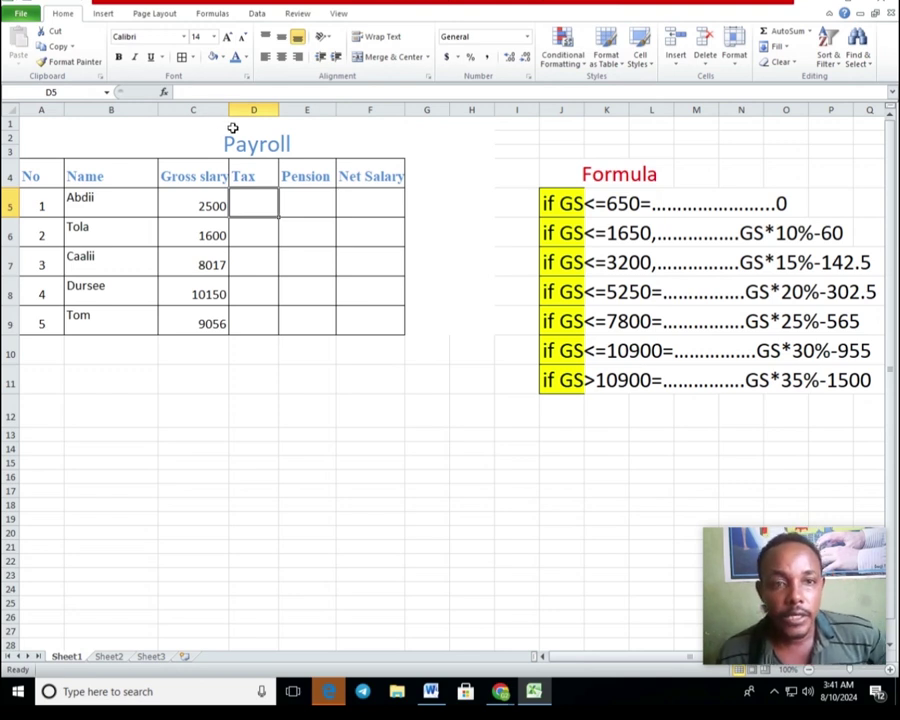
{"action": "left_click", "coordinate": [164, 93]}
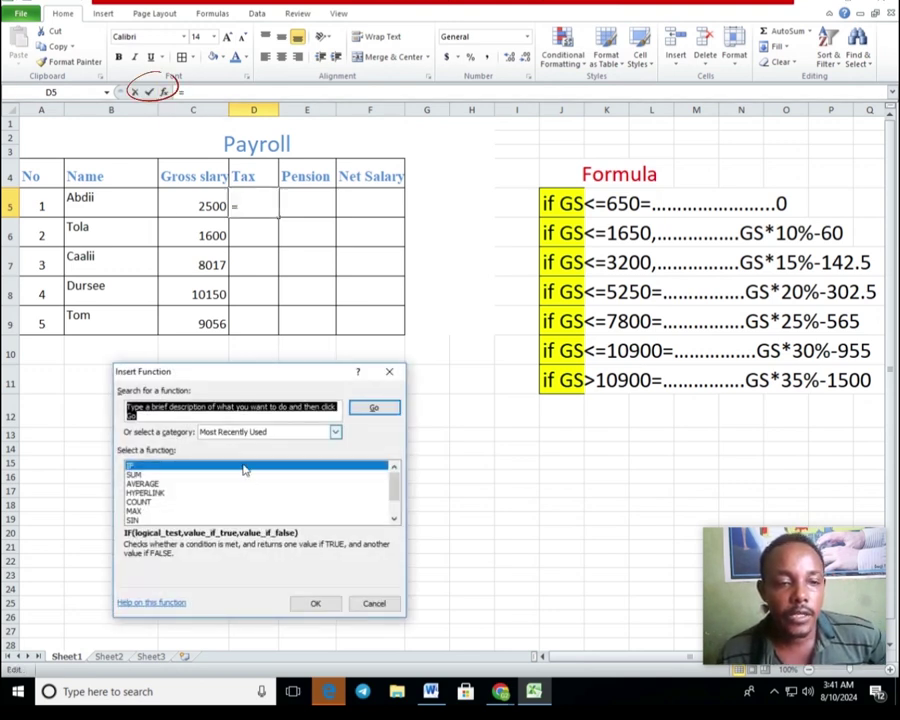
{"action": "left_click", "coordinate": [139, 473]}
{"action": "left_click", "coordinate": [137, 466]}
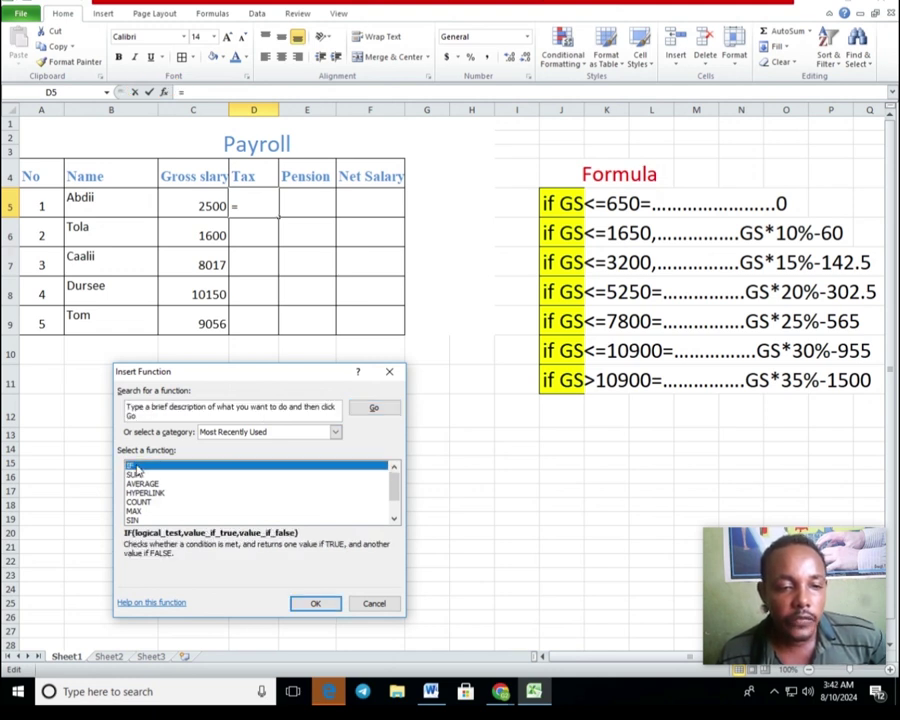
{"action": "left_click", "coordinate": [315, 605]}
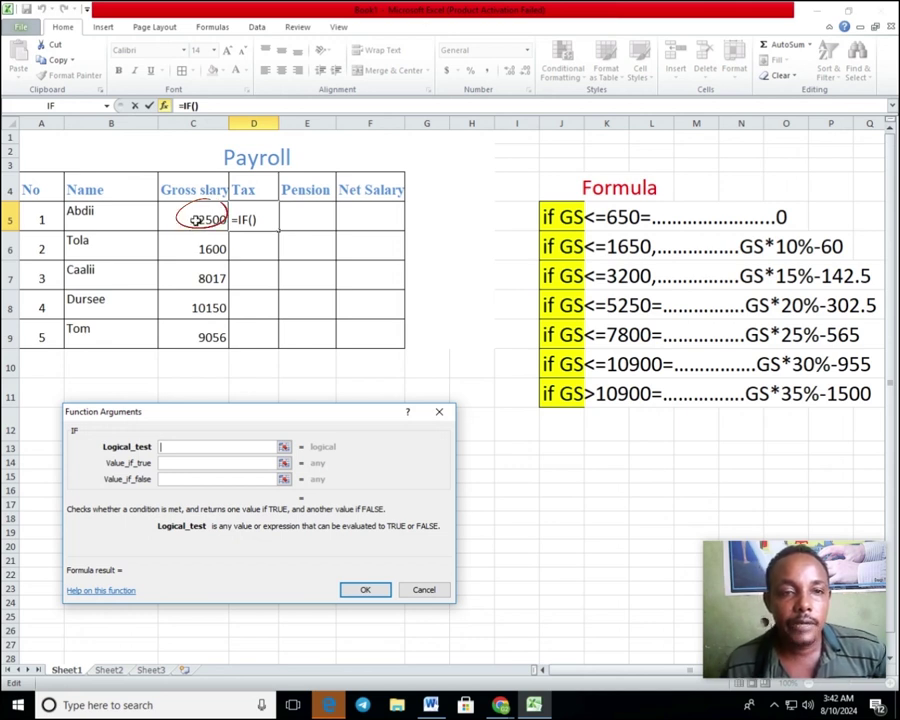
Step: Set the IF test to C5<=650 returning 0, and nest an IF as the false value
{"action": "left_click", "coordinate": [191, 219]}
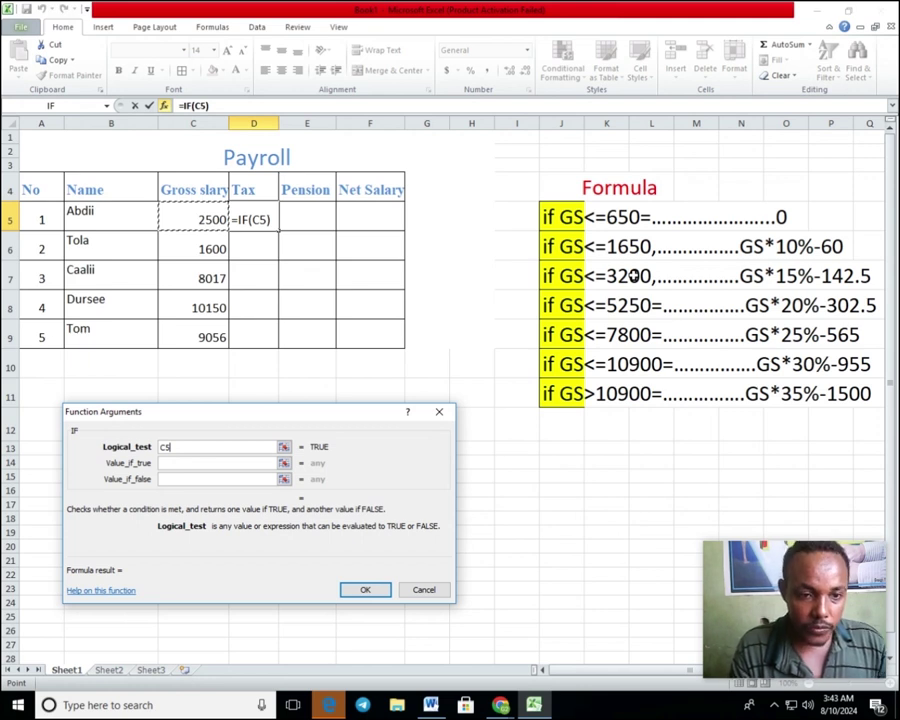
{"action": "type", "text": "<="}
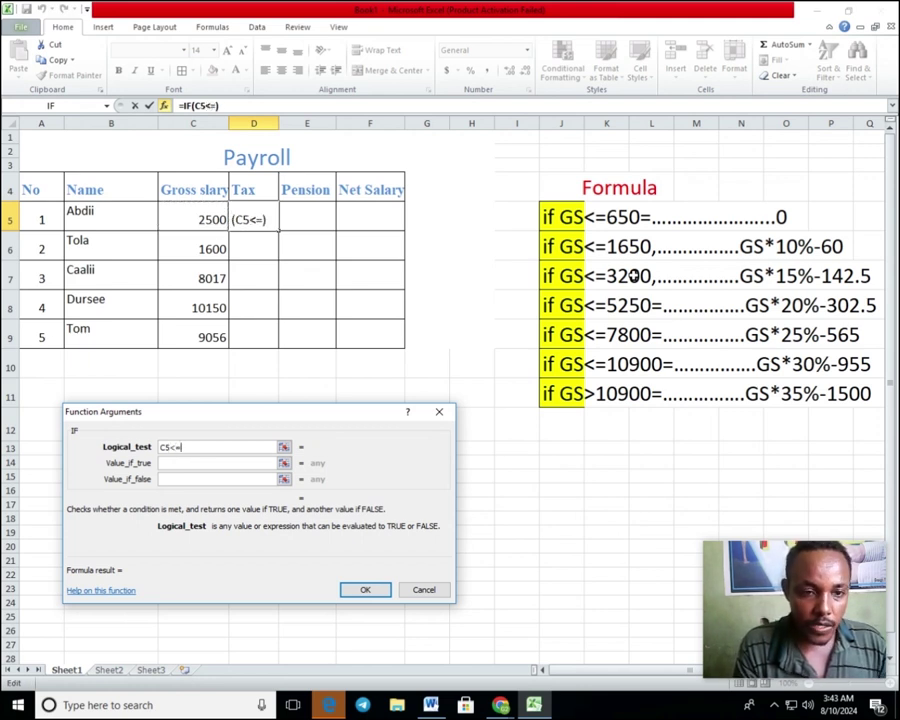
{"action": "type", "text": "6"}
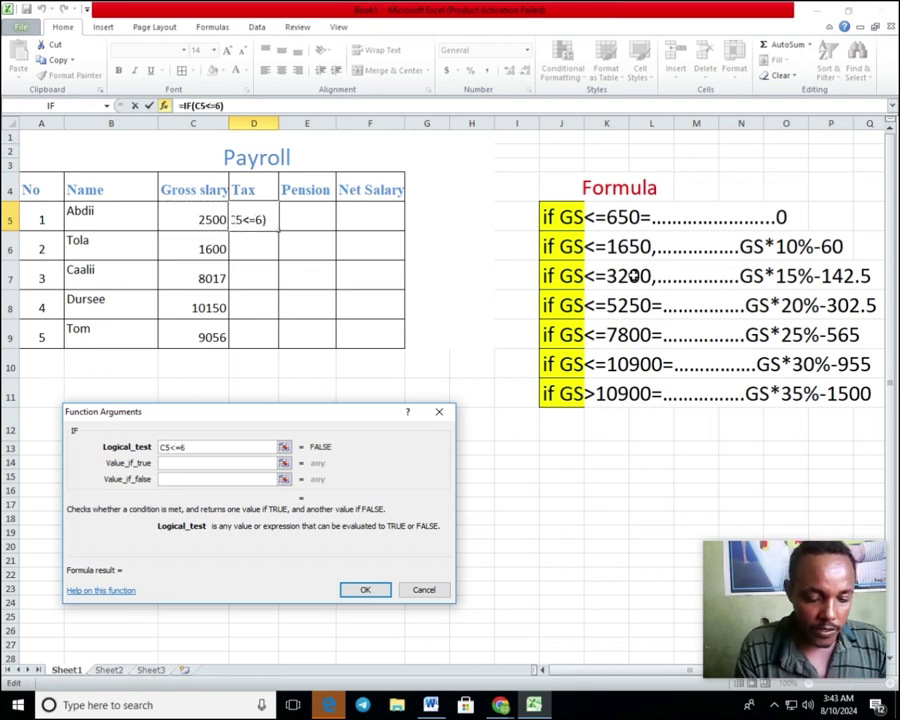
{"action": "type", "text": "5="}
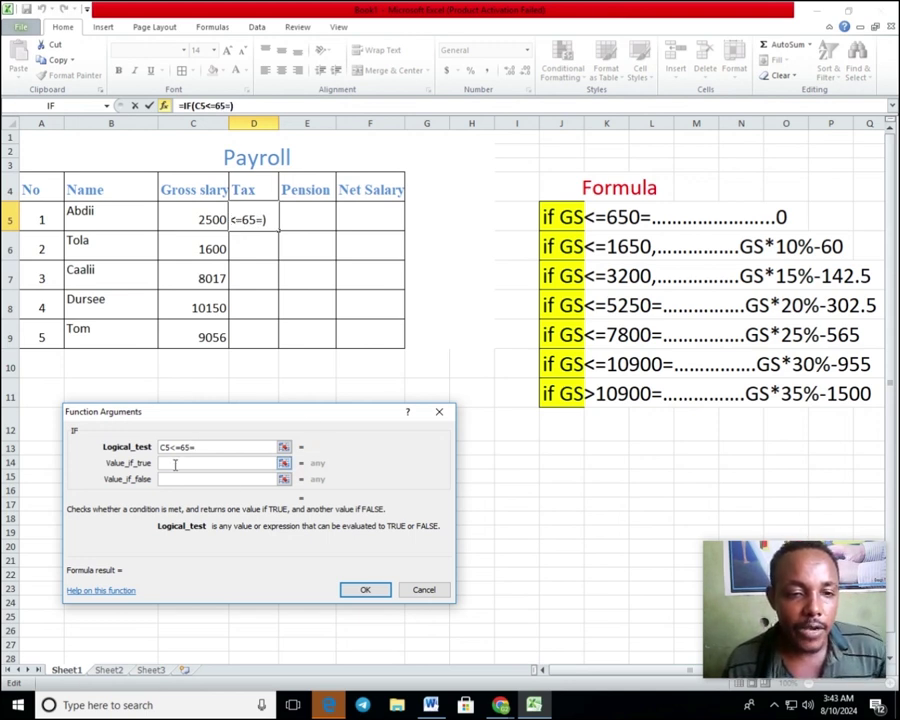
{"action": "key", "text": "BackSpace"}
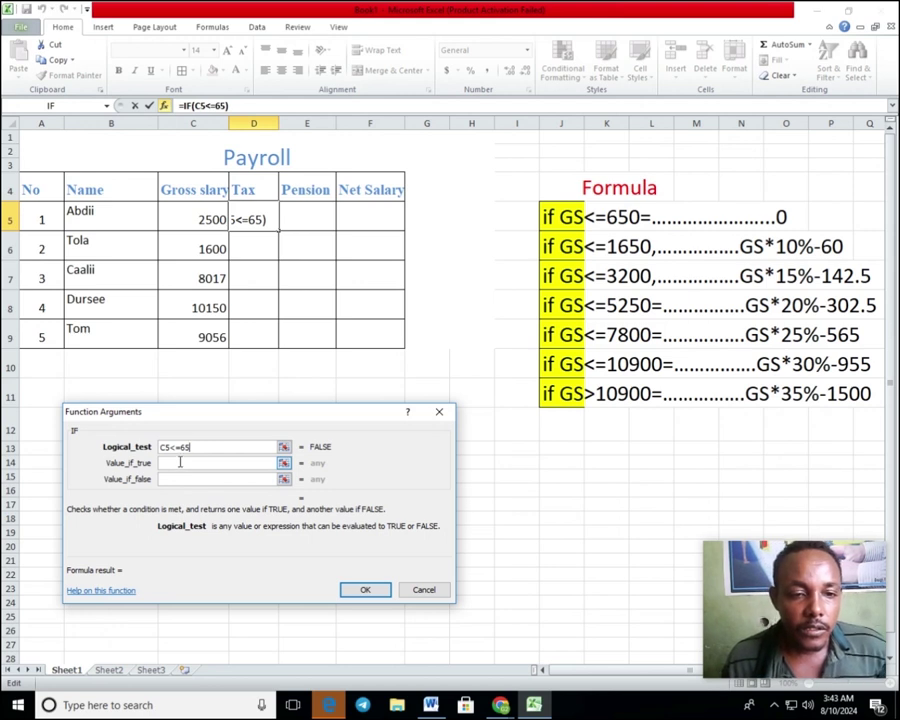
{"action": "left_click", "coordinate": [180, 462]}
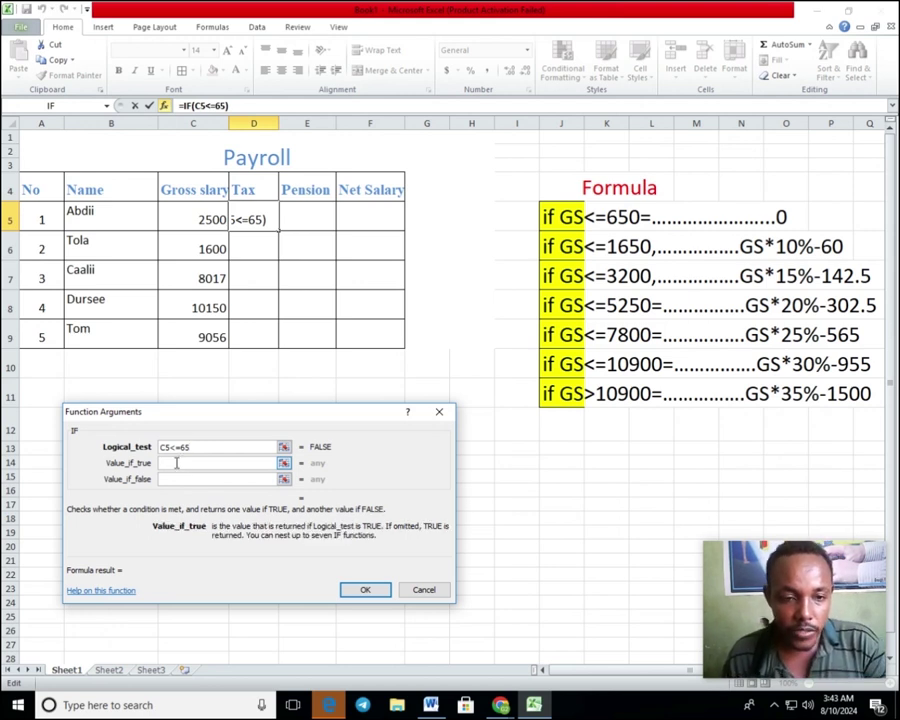
{"action": "type", "text": "0"}
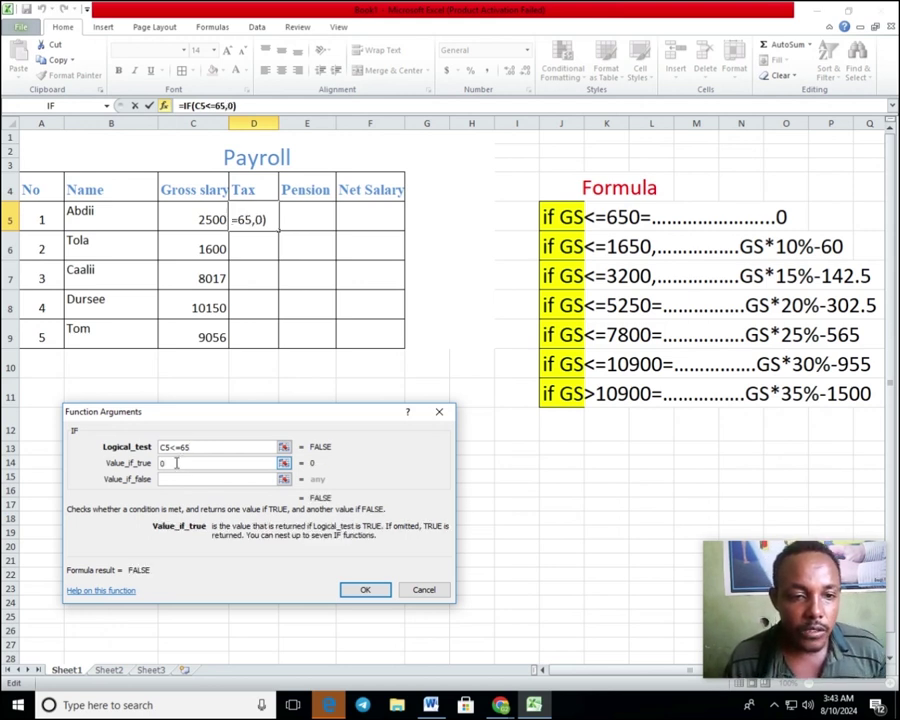
{"action": "type", "text": ",0"}
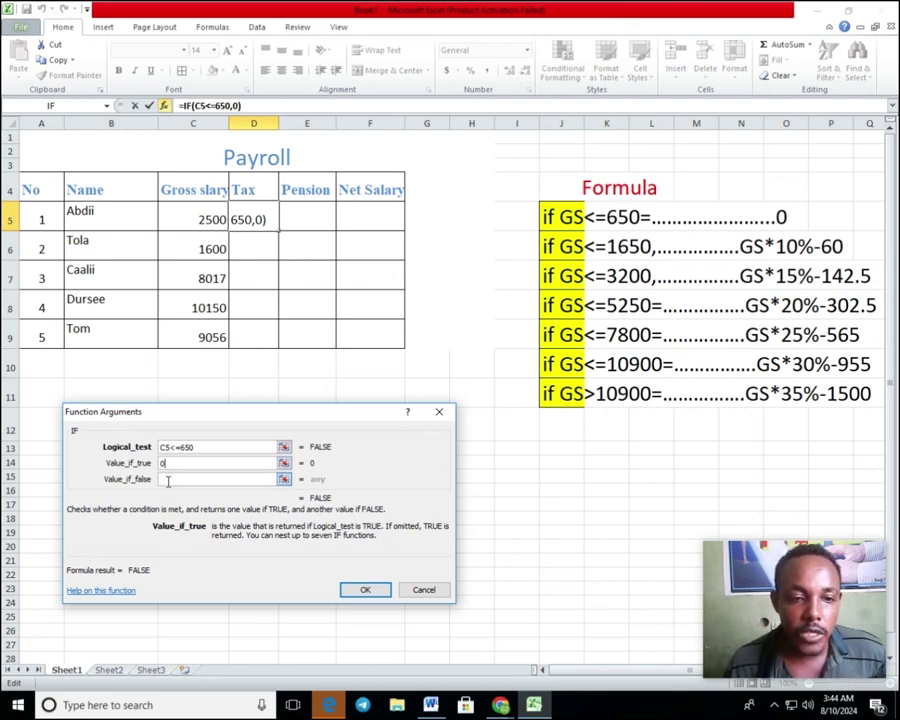
{"action": "left_click", "coordinate": [167, 479]}
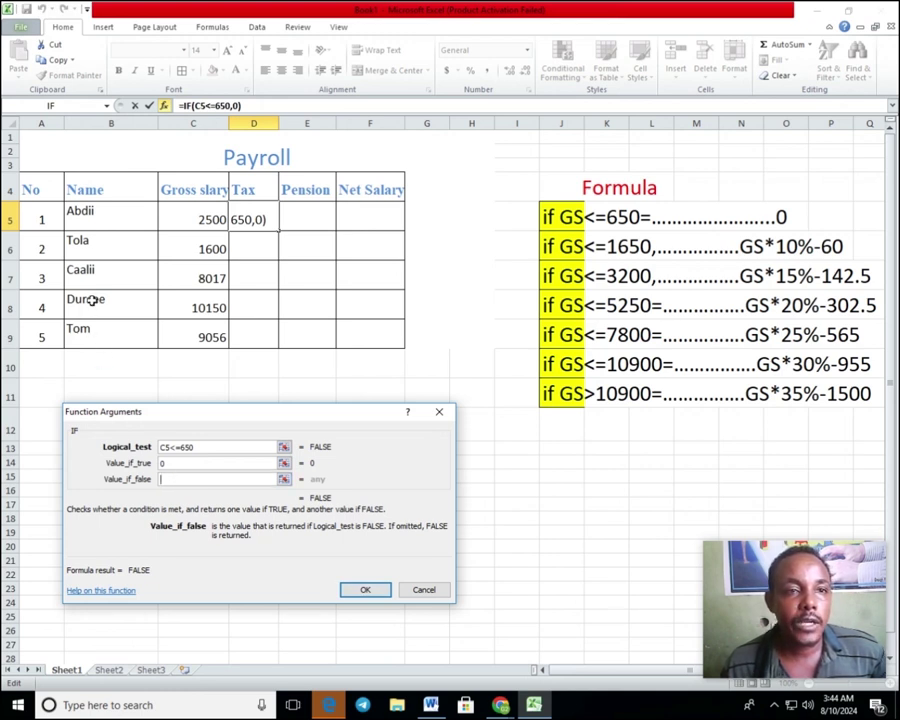
{"action": "left_click", "coordinate": [48, 106]}
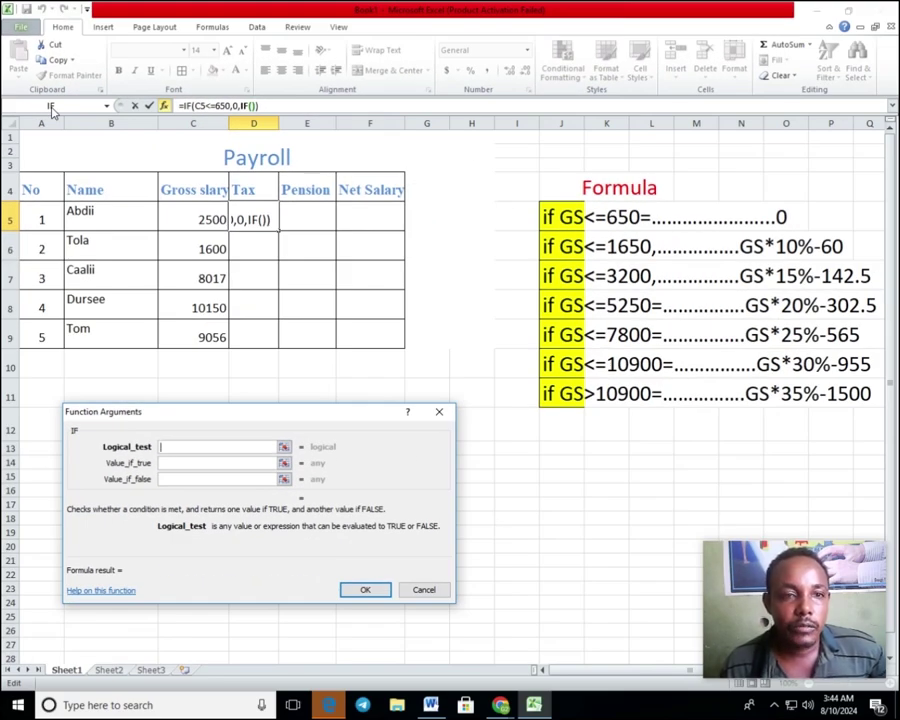
Step: Enter the nested test C5<=1650 with result C5*10%-60, then nest a third IF
{"action": "left_click", "coordinate": [200, 219]}
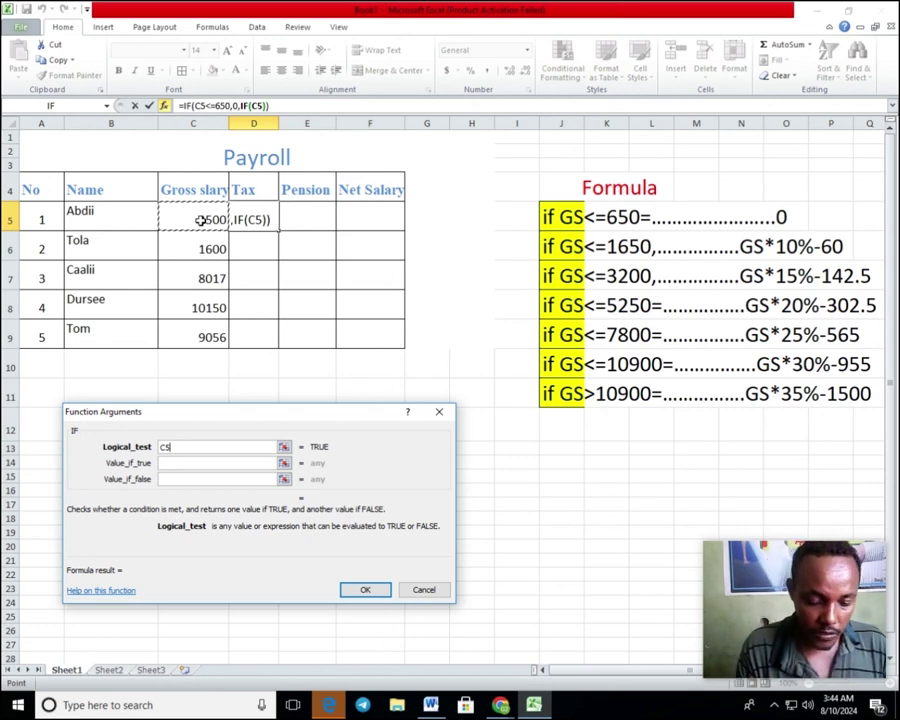
{"action": "type", "text": "<="}
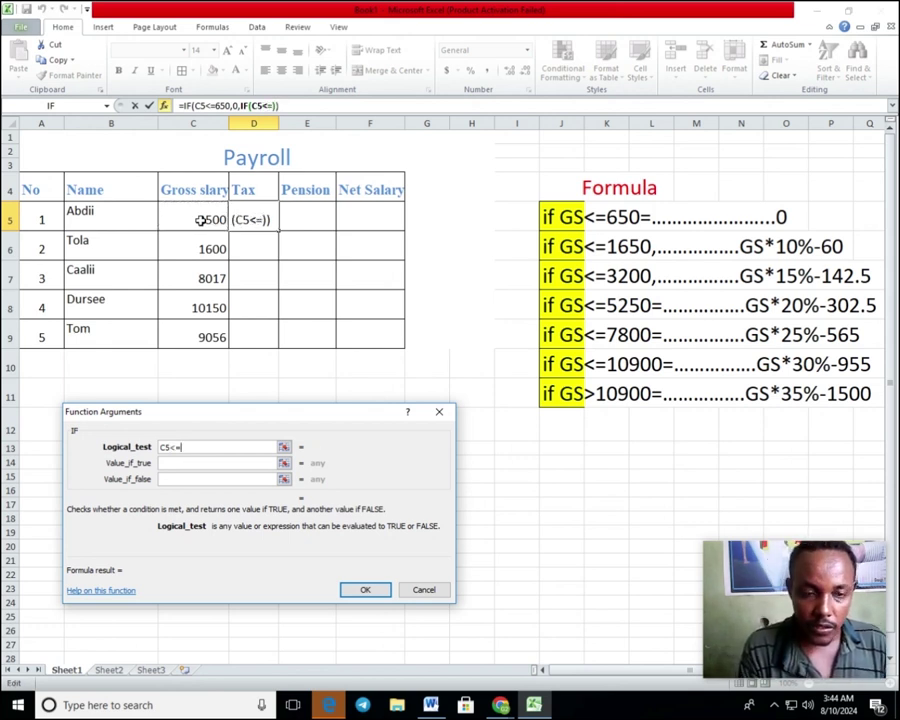
{"action": "type", "text": "16"}
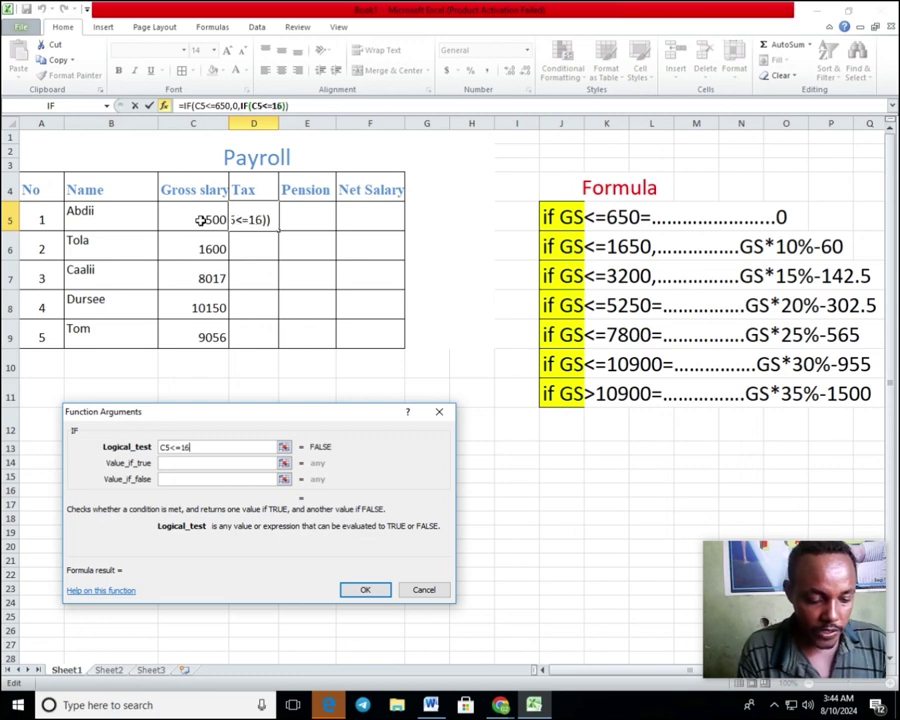
{"action": "type", "text": "50"}
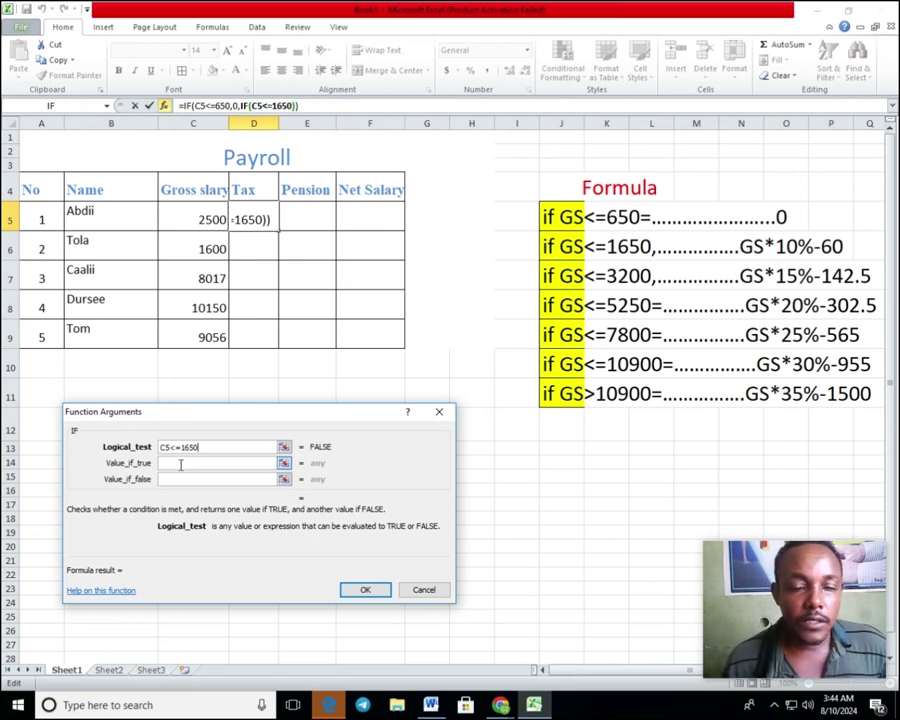
{"action": "left_click", "coordinate": [181, 463]}
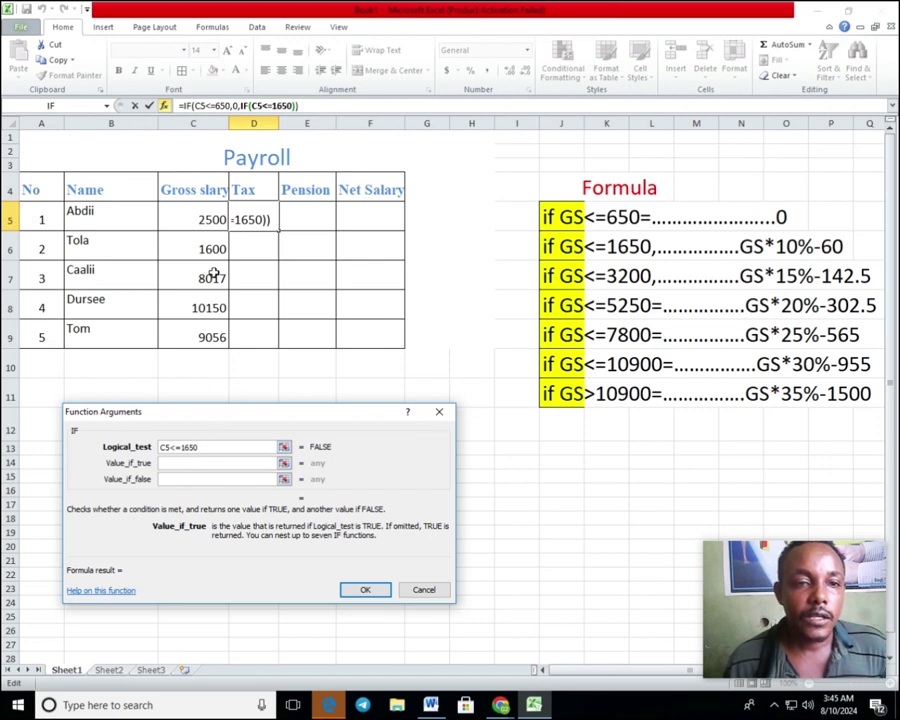
{"action": "left_click", "coordinate": [204, 220]}
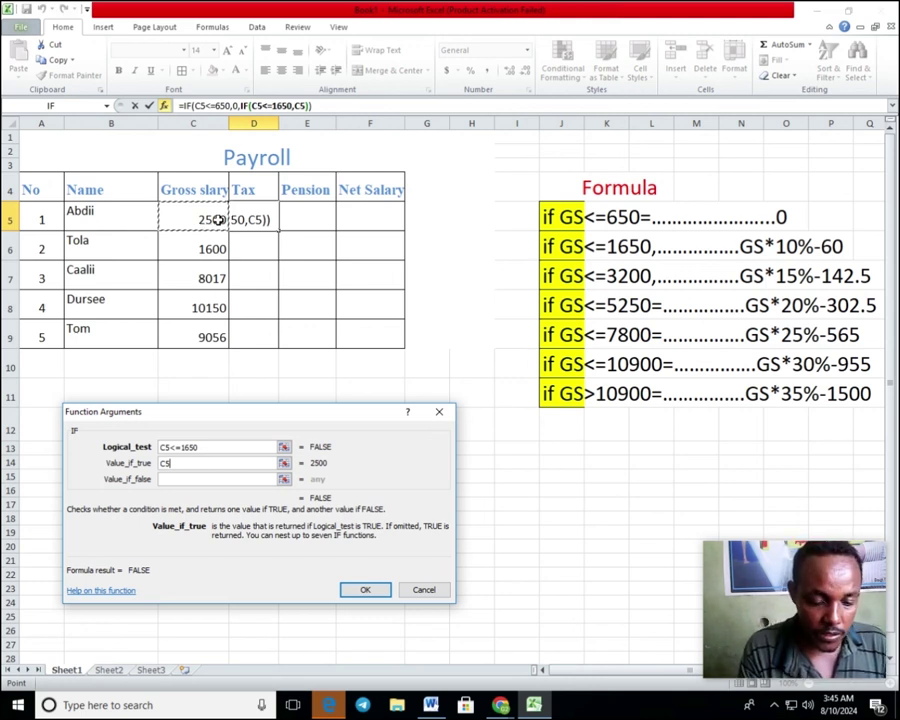
{"action": "type", "text": "*"}
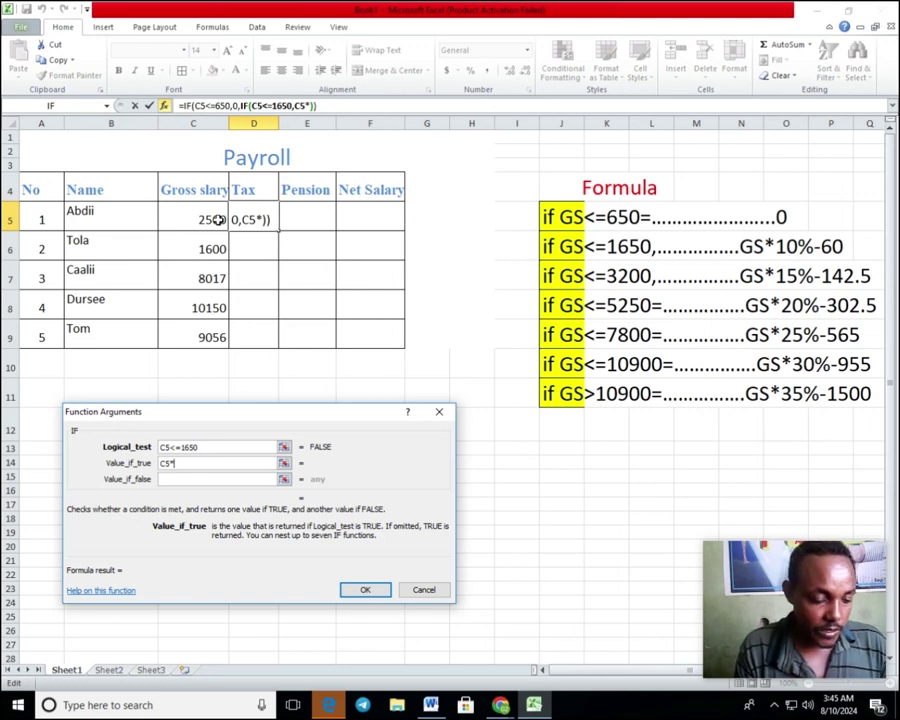
{"action": "type", "text": "10"}
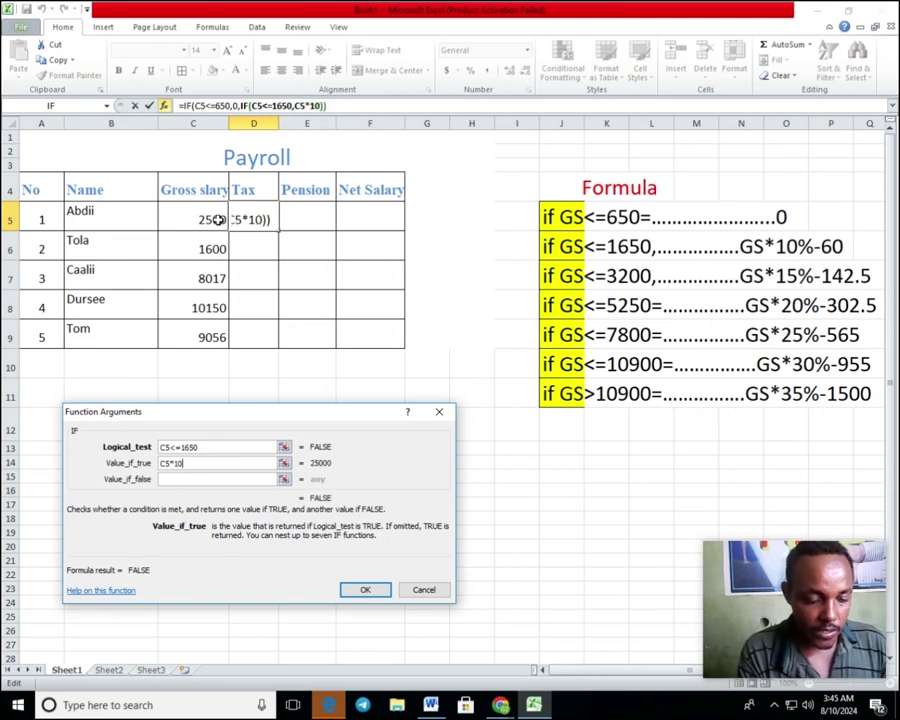
{"action": "type", "text": "%"}
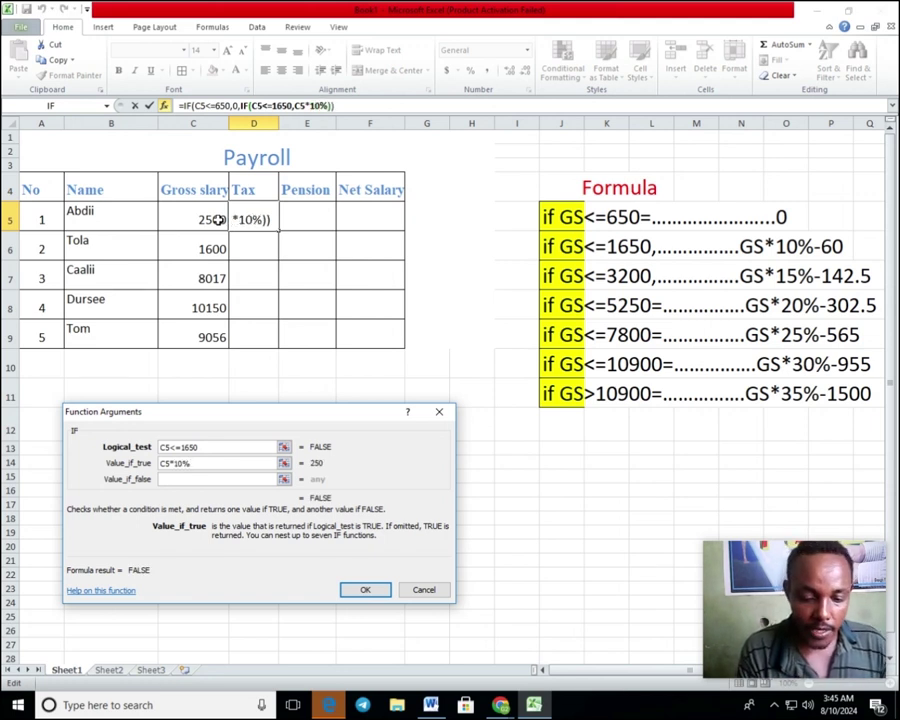
{"action": "type", "text": "-"}
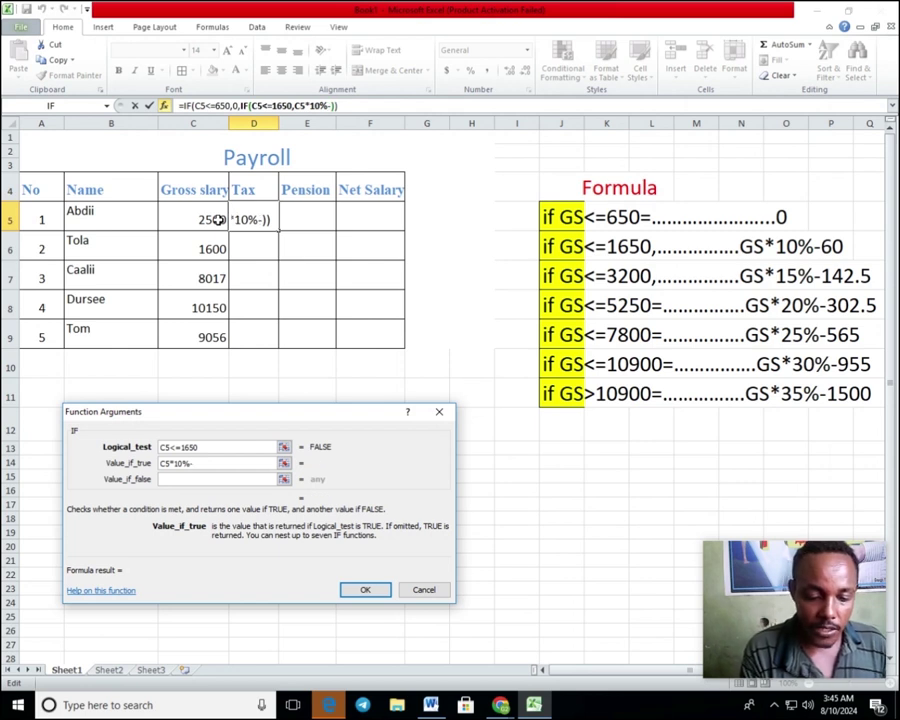
{"action": "type", "text": "6"}
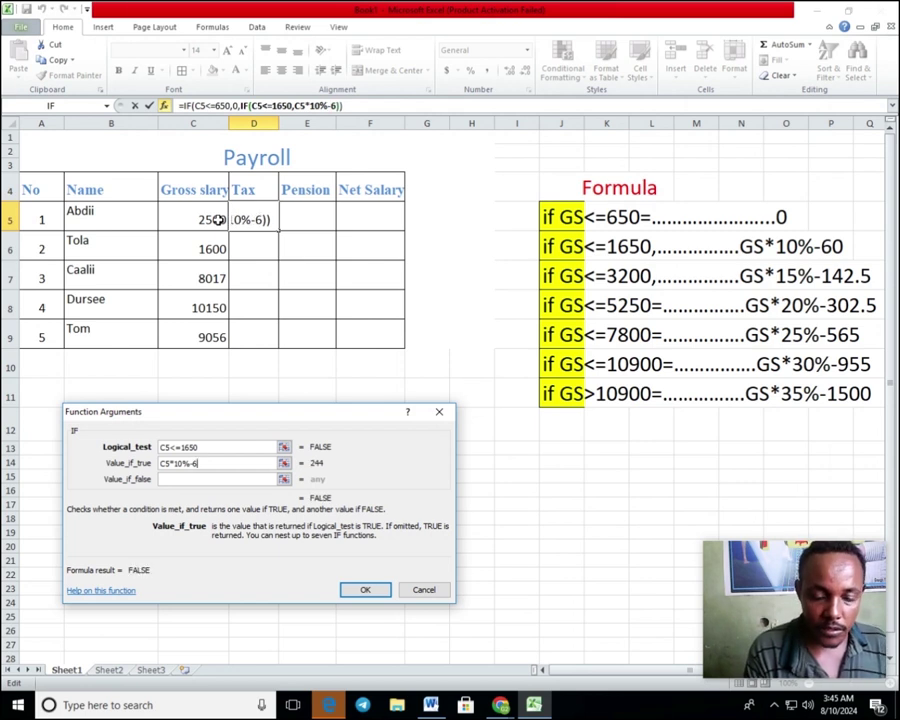
{"action": "type", "text": "0"}
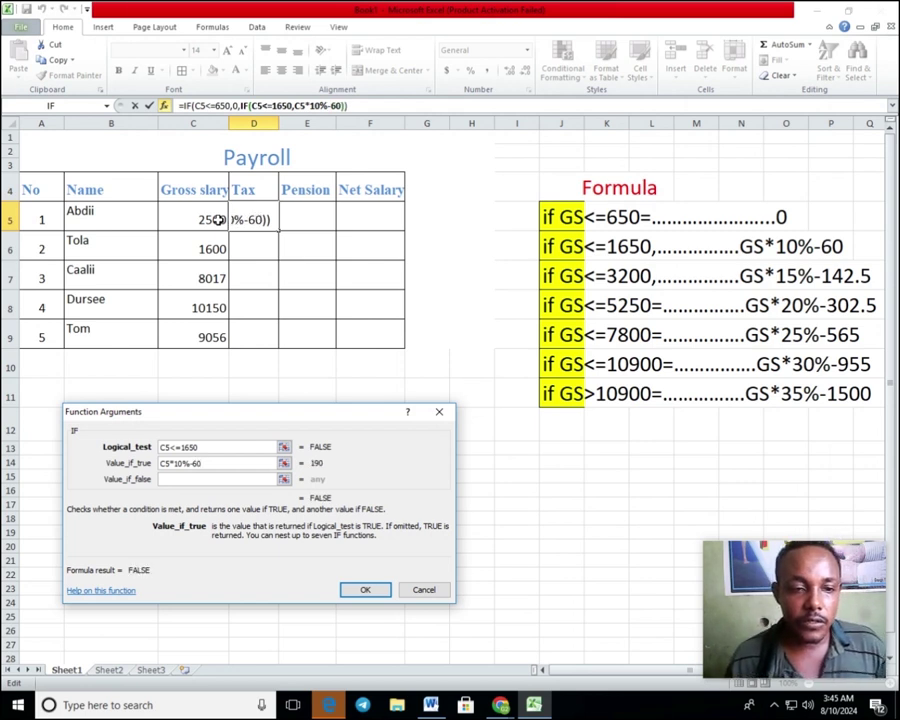
{"action": "left_click", "coordinate": [181, 480]}
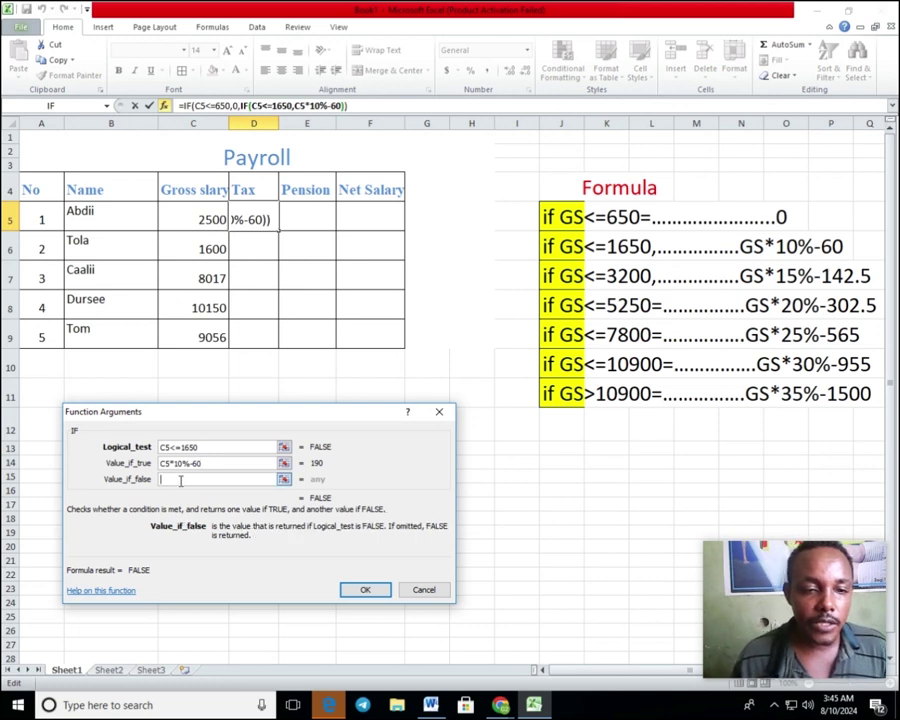
{"action": "left_click", "coordinate": [50, 105]}
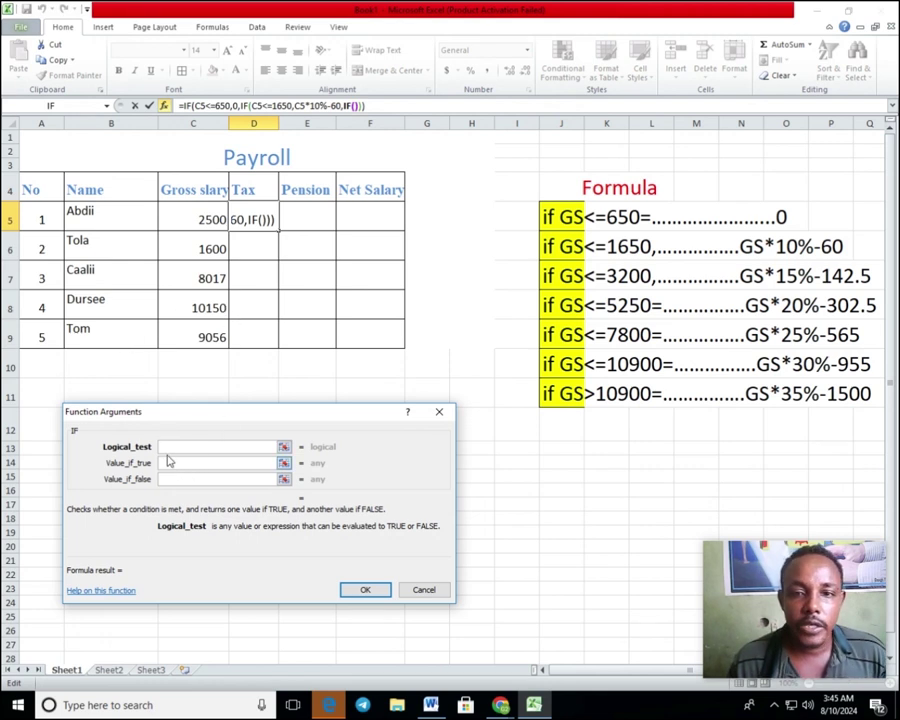
Step: Enter the 3200 bracket test with result C5*15%-142.5, then nest a fourth IF
{"action": "left_click", "coordinate": [204, 219]}
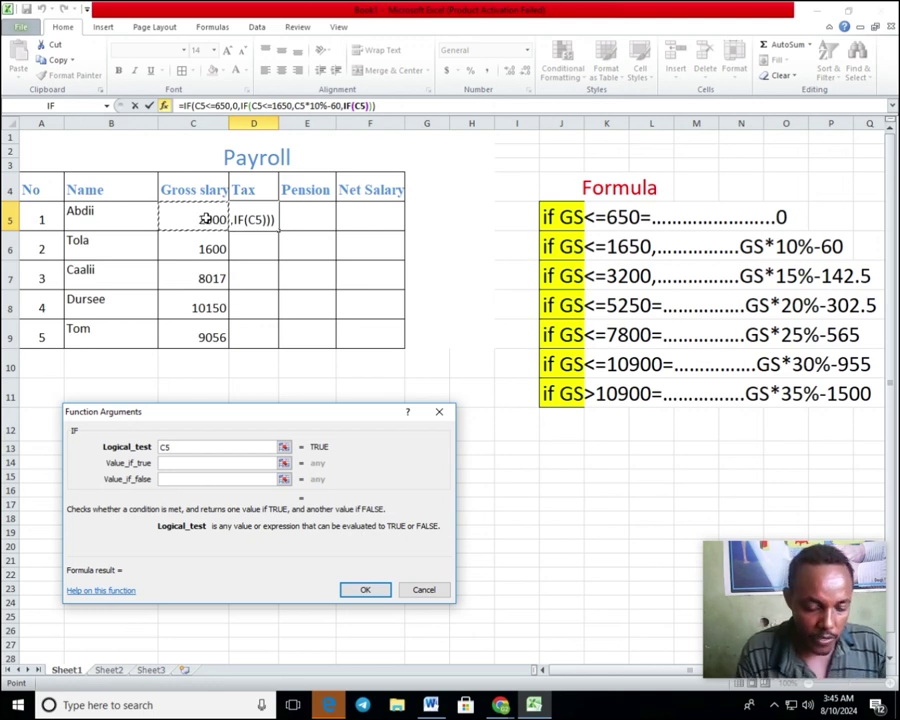
{"action": "type", "text": "<"}
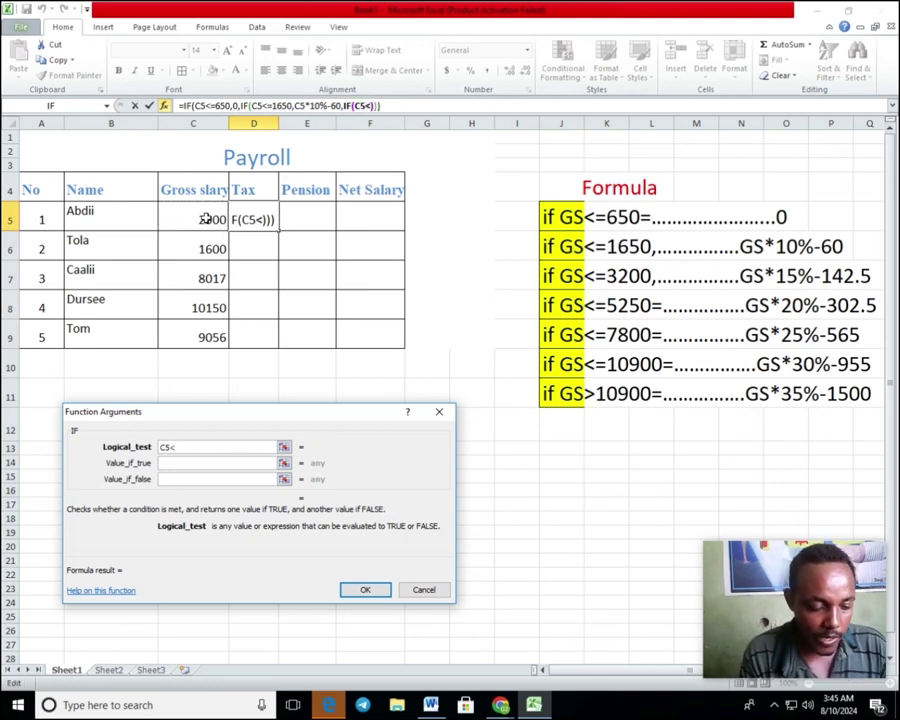
{"action": "type", "text": "3"}
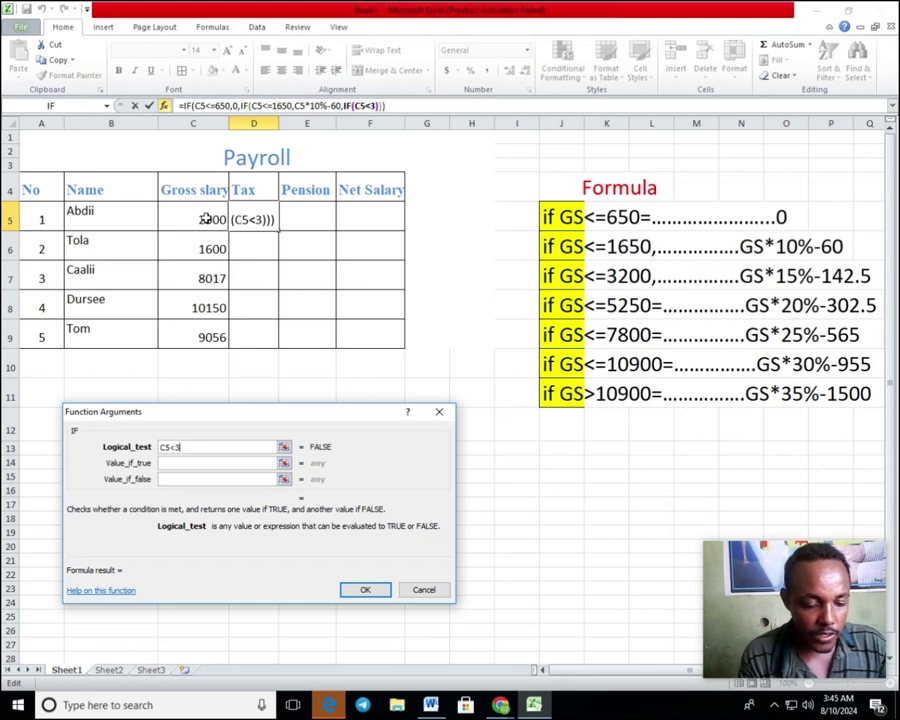
{"action": "type", "text": "20"}
{"action": "type", "text": "0"}
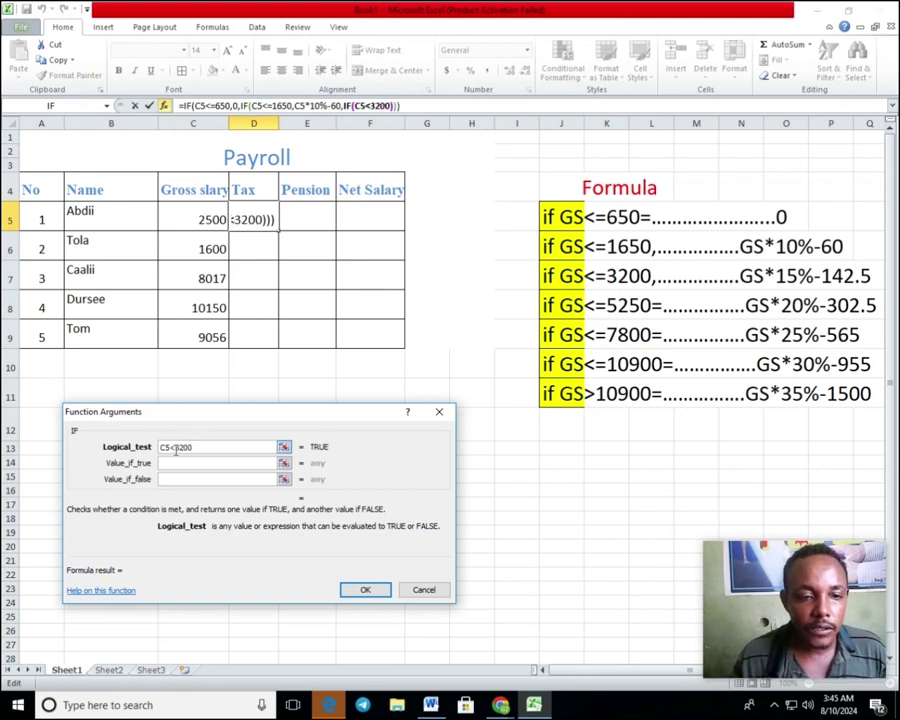
{"action": "type", "text": "="}
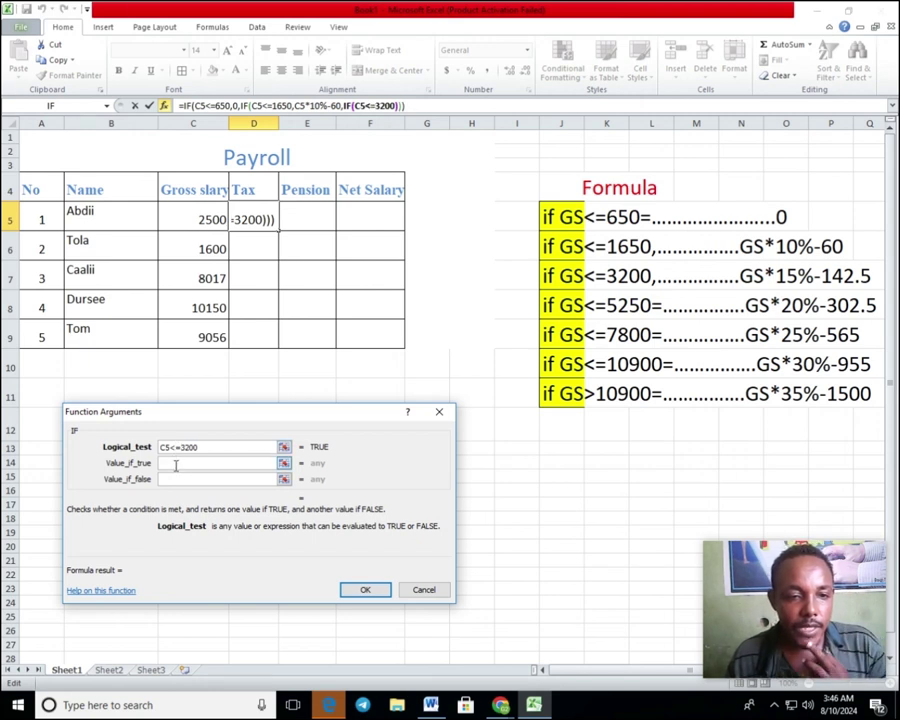
{"action": "left_click", "coordinate": [175, 464]}
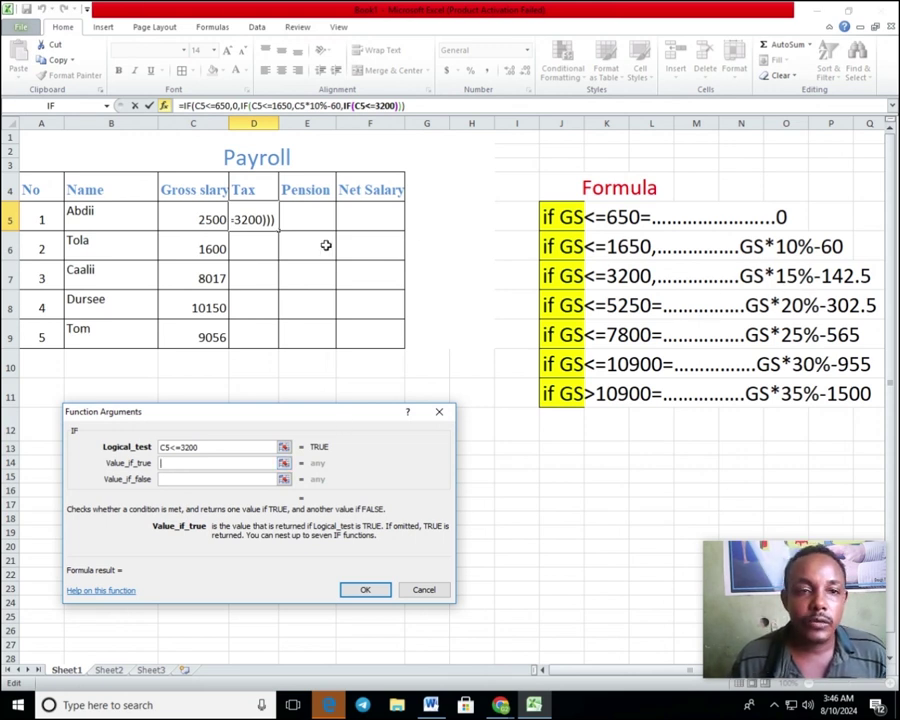
{"action": "left_click", "coordinate": [204, 219]}
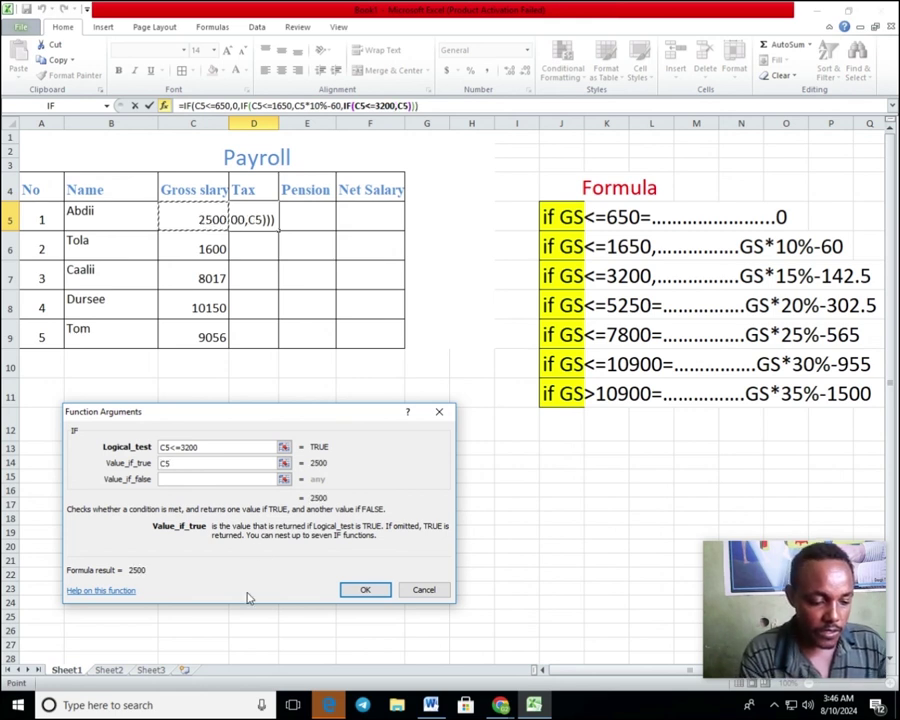
{"action": "type", "text": "*"}
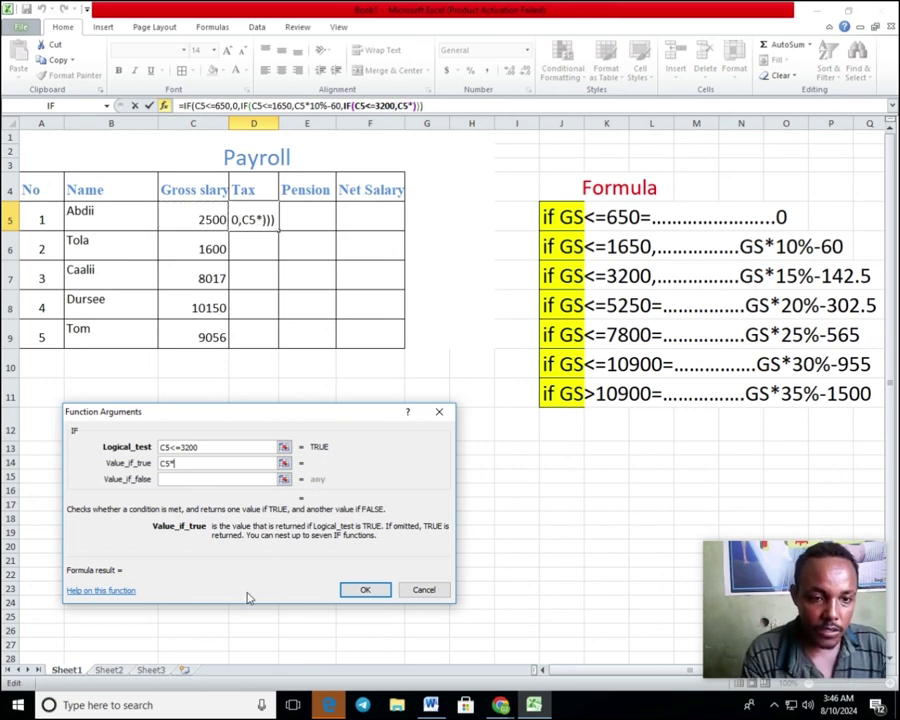
{"action": "type", "text": "1"}
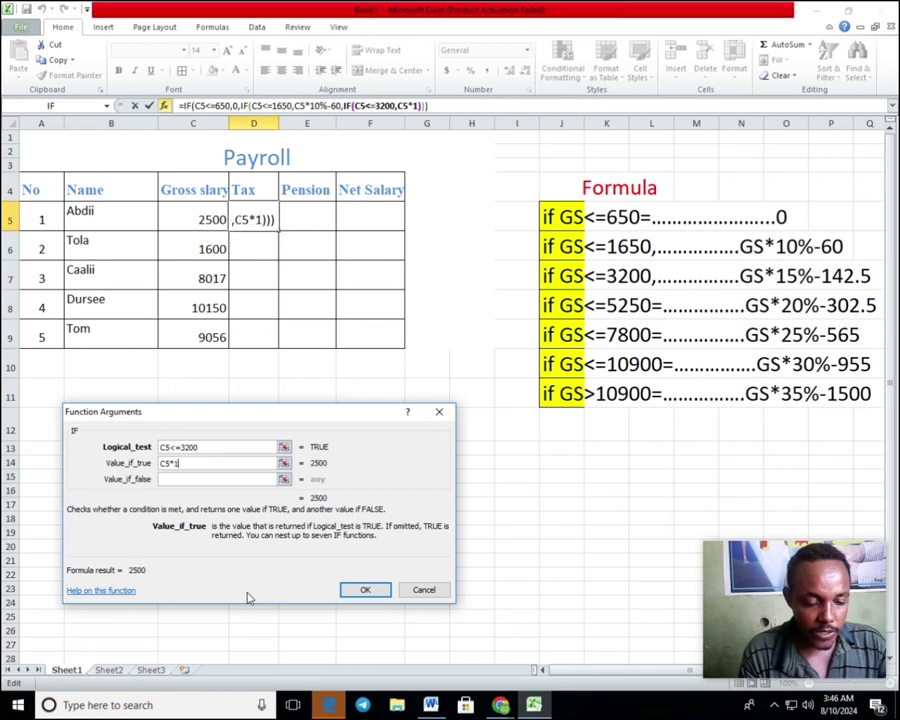
{"action": "type", "text": "5"}
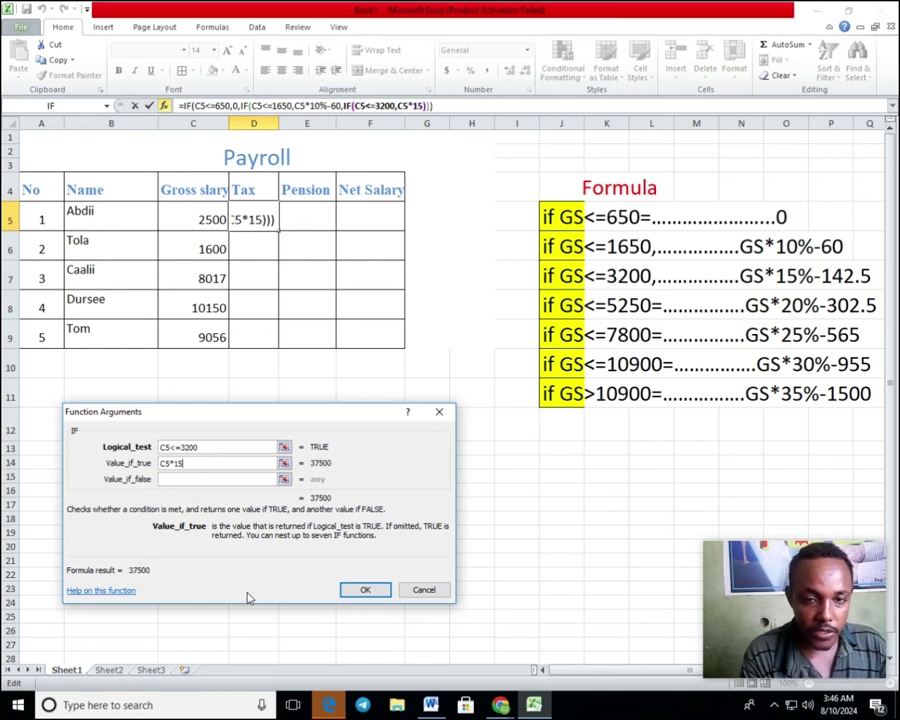
{"action": "type", "text": "%"}
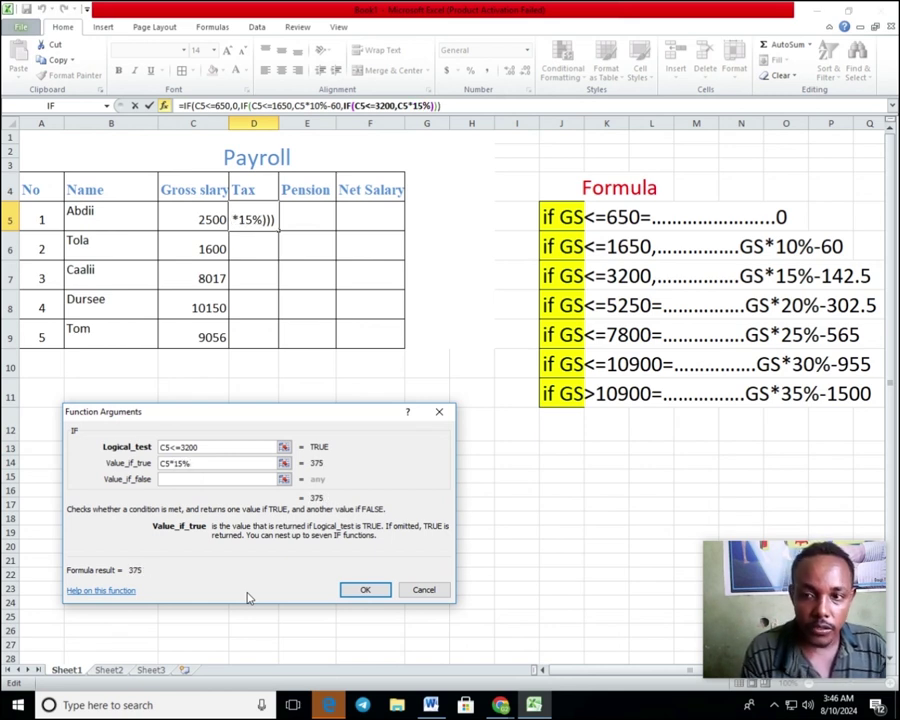
{"action": "type", "text": "-"}
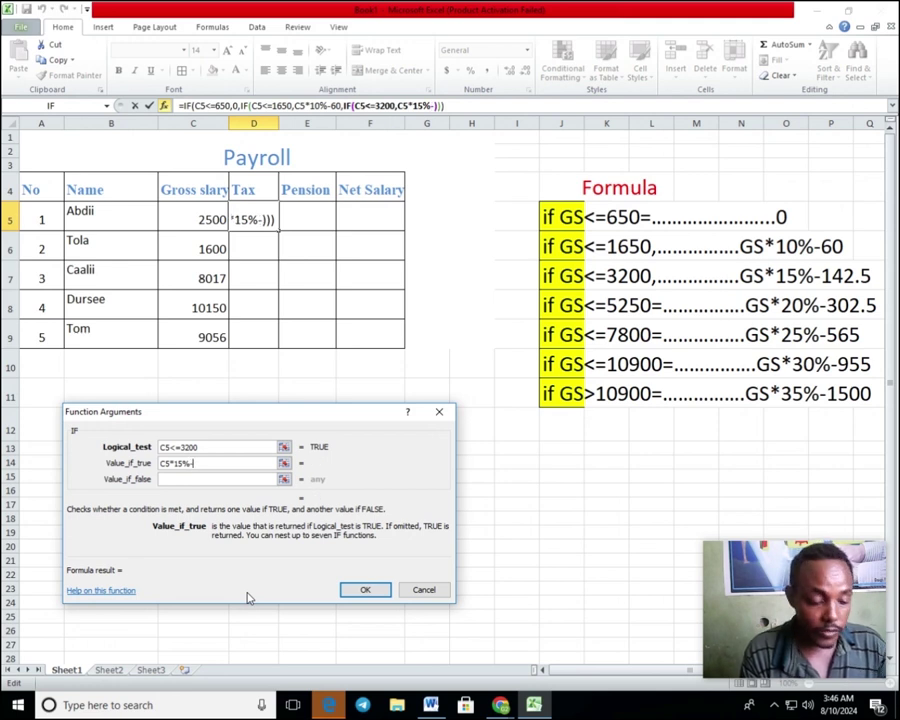
{"action": "type", "text": "142"}
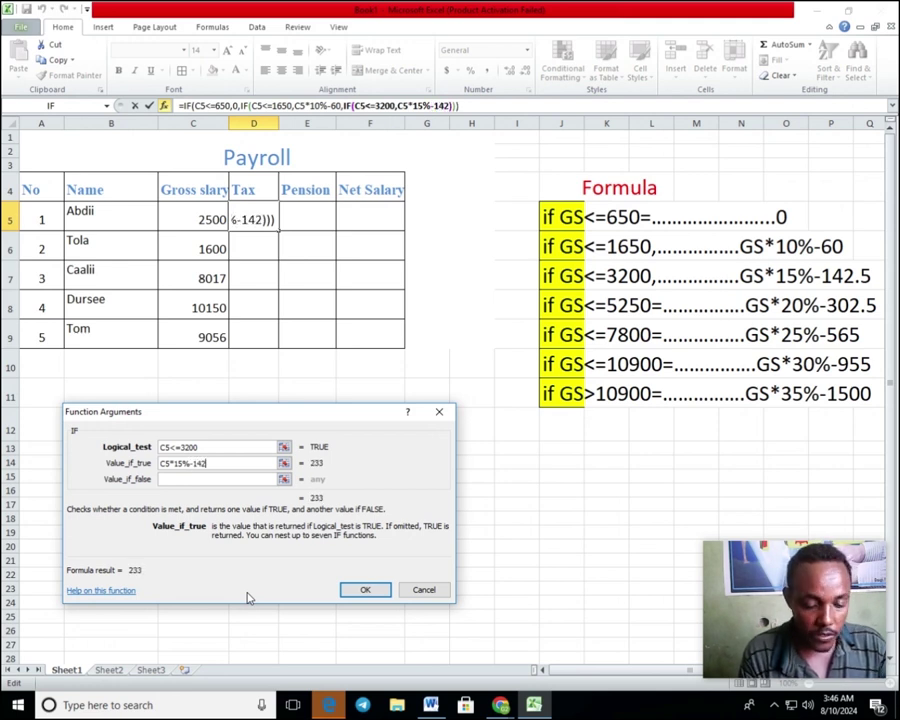
{"action": "type", "text": ".5"}
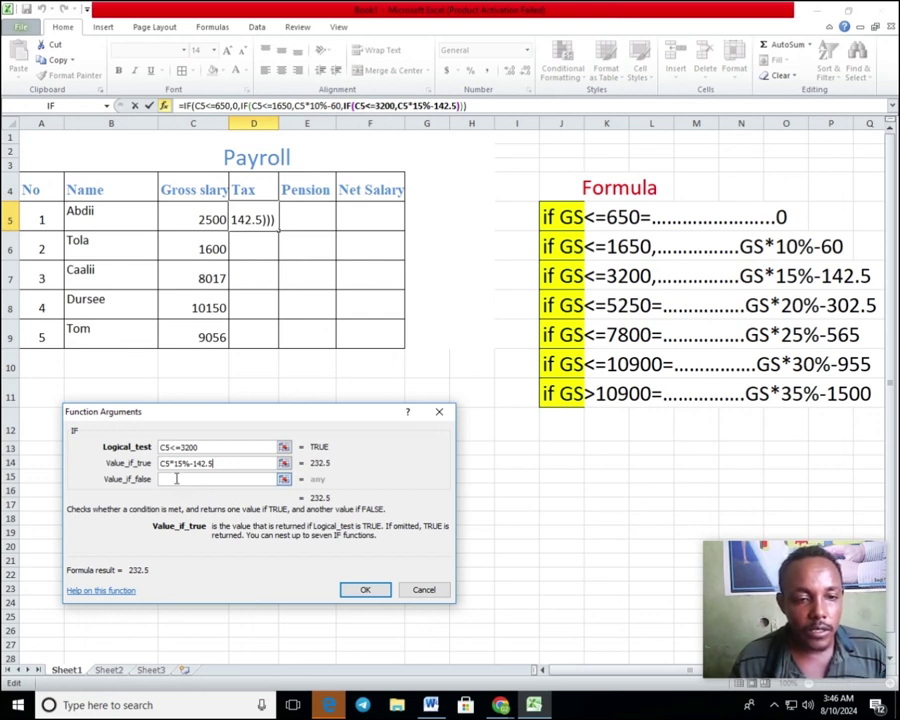
{"action": "left_click", "coordinate": [177, 479]}
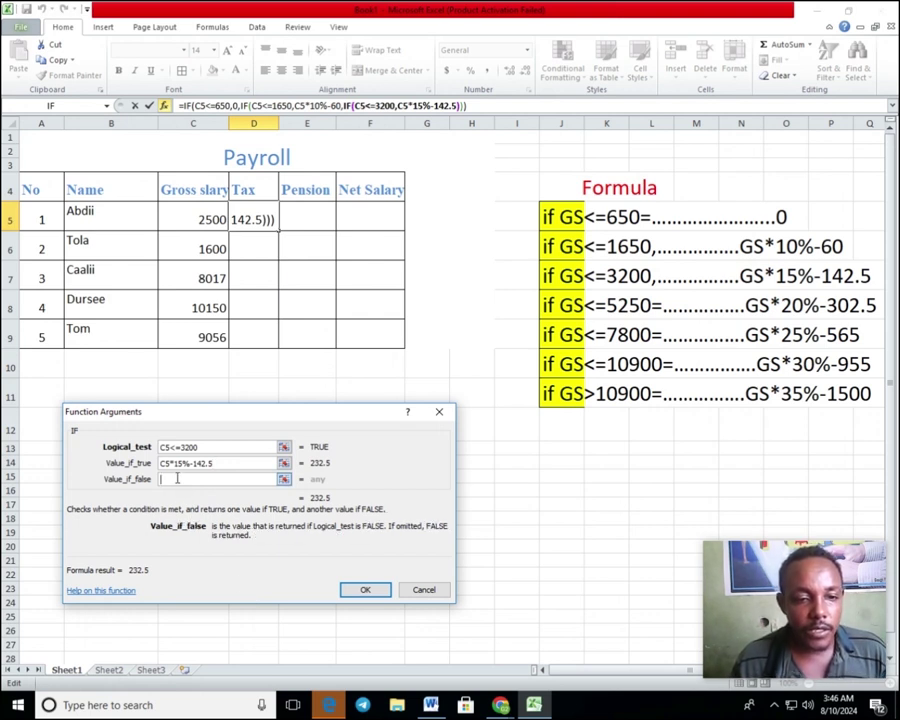
{"action": "left_click", "coordinate": [50, 107]}
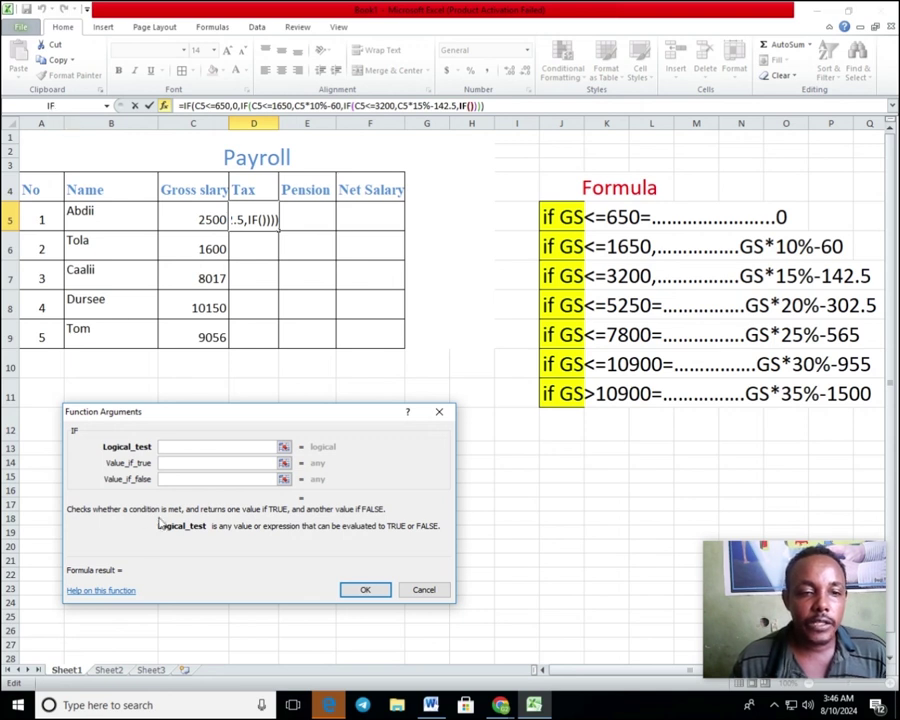
Step: Enter the test C5<=5250 with result C5*20%-302.5, then nest a fifth IF
{"action": "left_click", "coordinate": [195, 222]}
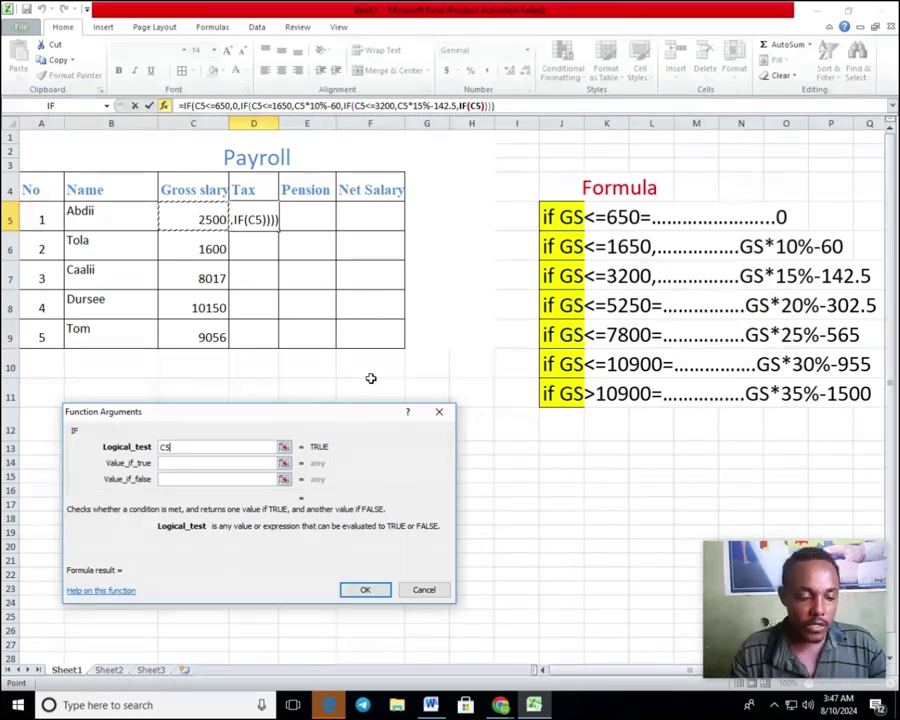
{"action": "type", "text": "<"}
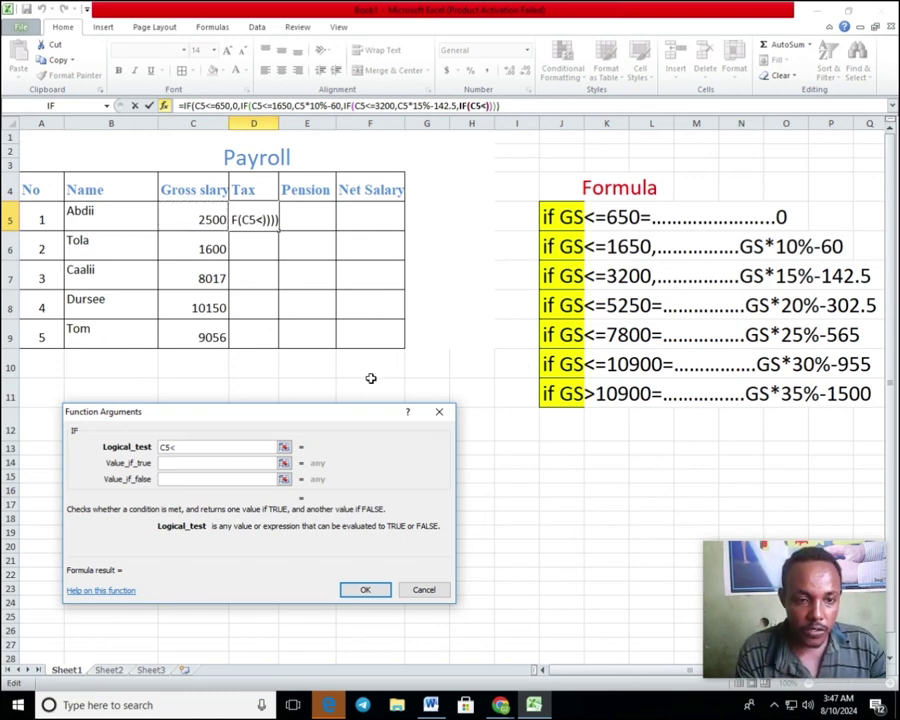
{"action": "type", "text": "="}
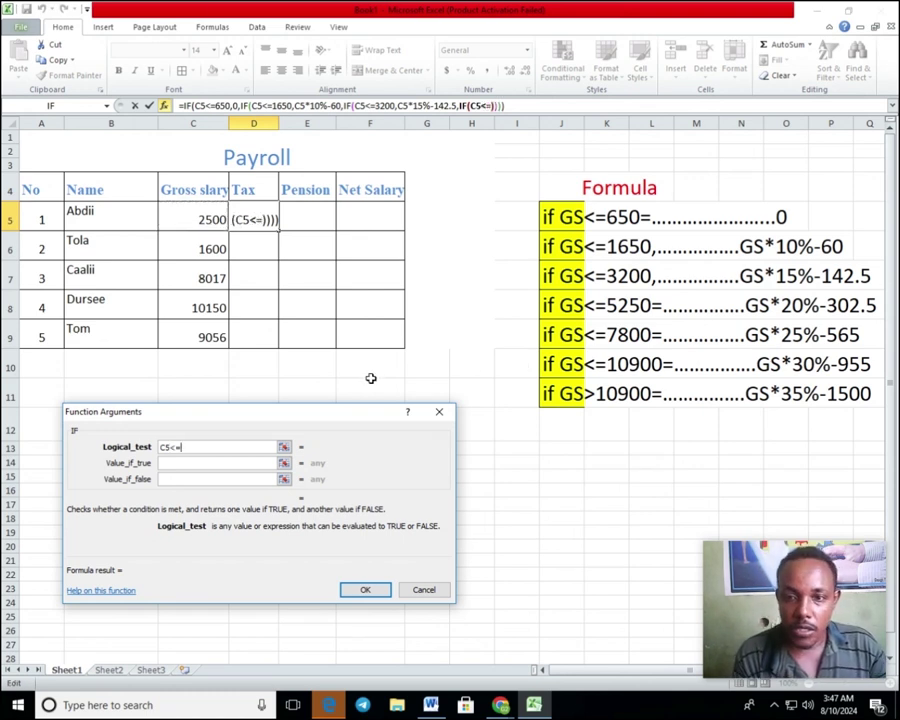
{"action": "type", "text": "5"}
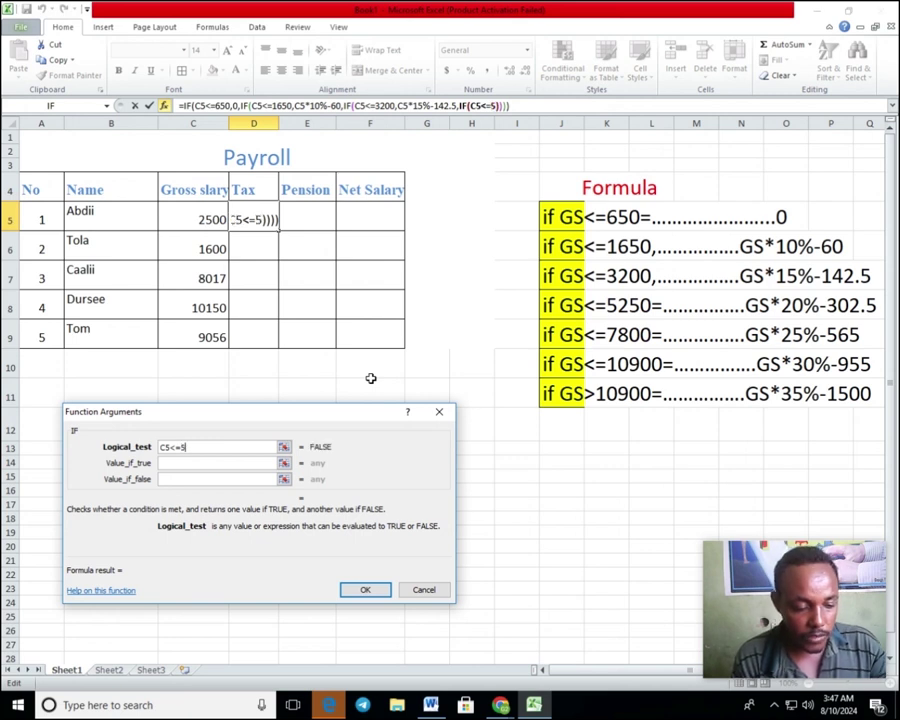
{"action": "type", "text": "250"}
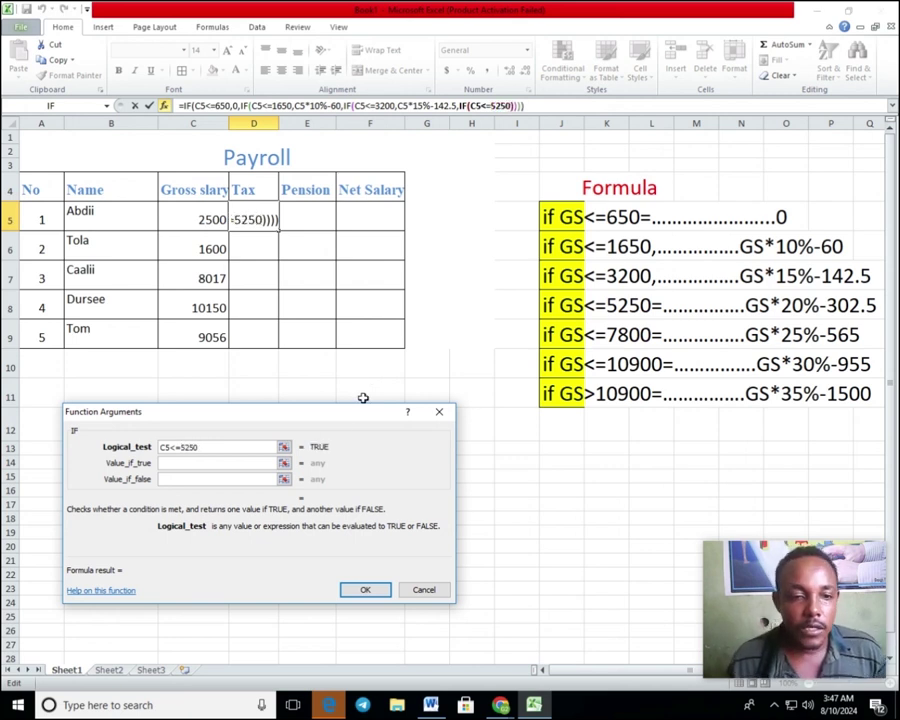
{"action": "left_click", "coordinate": [190, 463]}
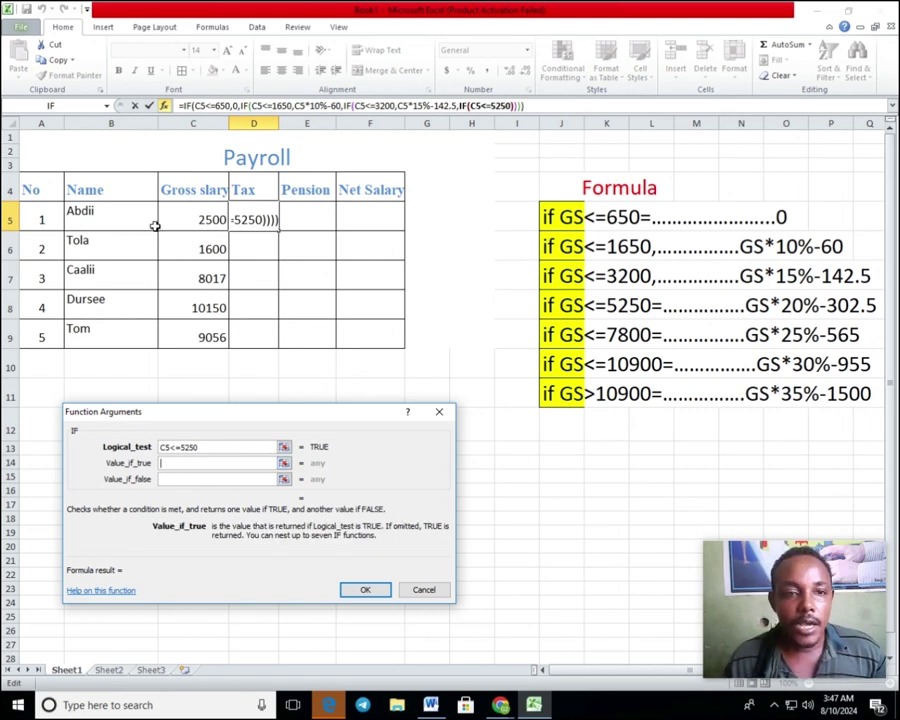
{"action": "left_click", "coordinate": [192, 219]}
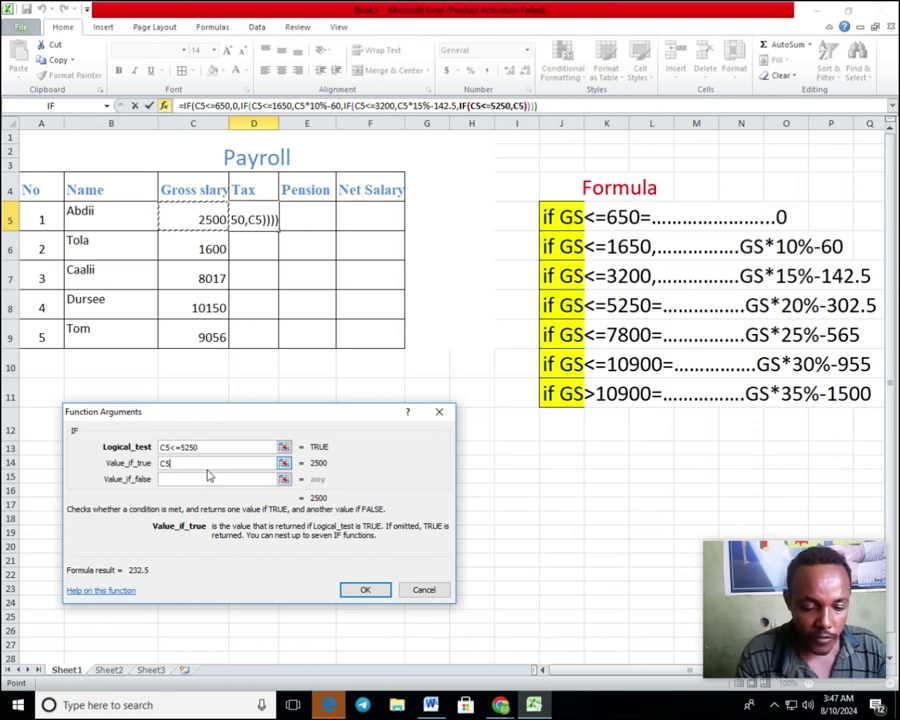
{"action": "type", "text": "*"}
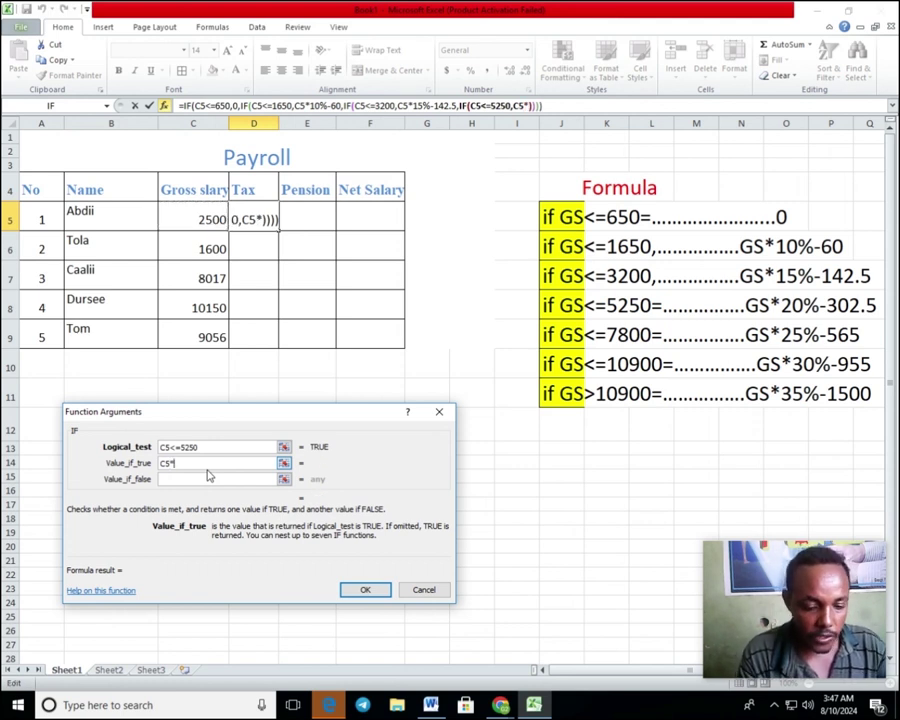
{"action": "type", "text": "20"}
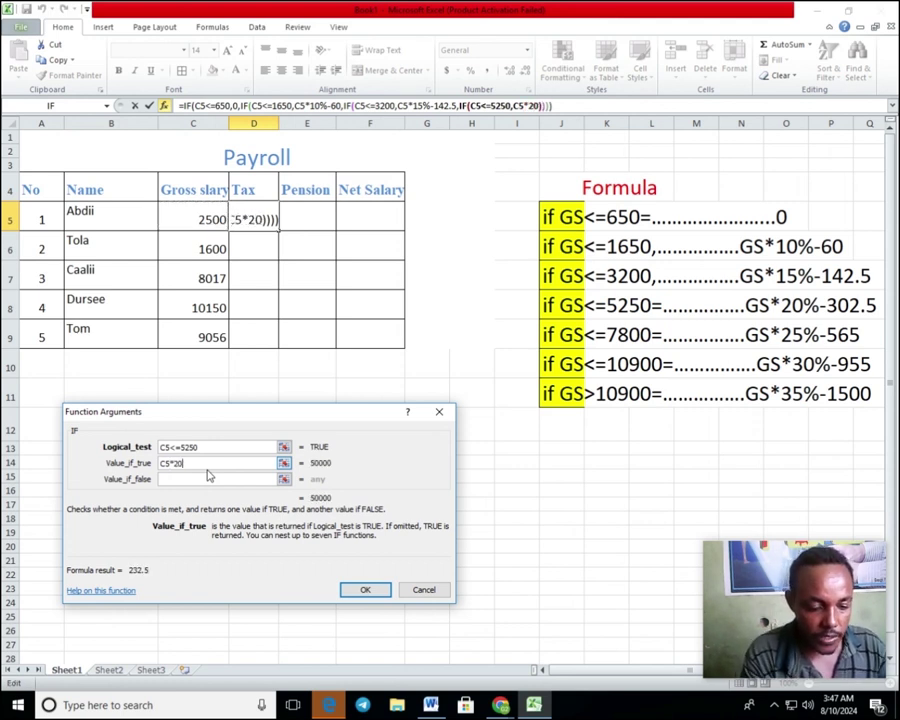
{"action": "type", "text": "%-"}
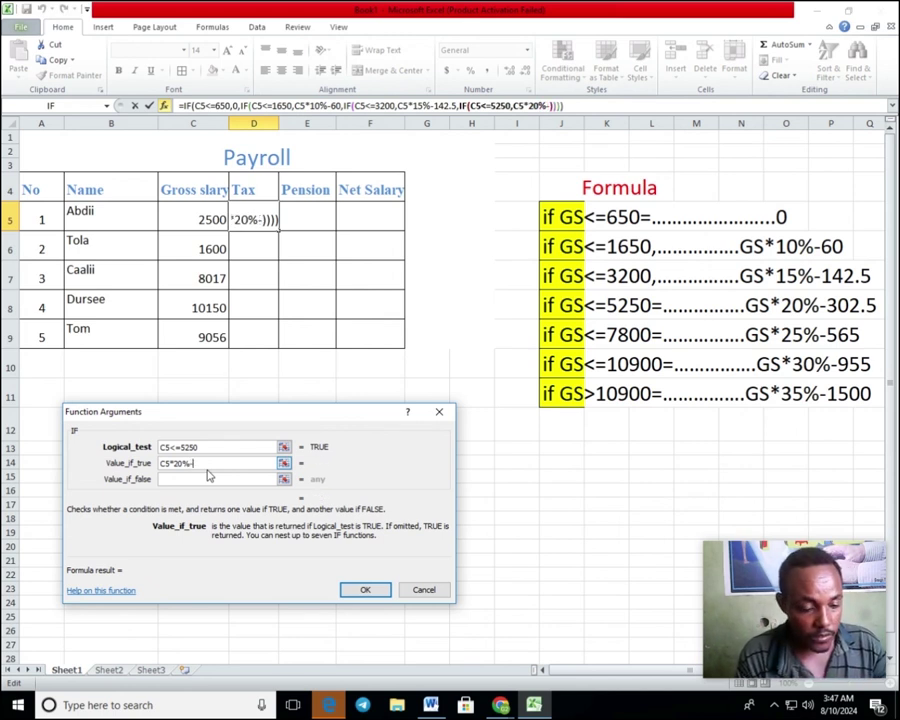
{"action": "type", "text": "302"}
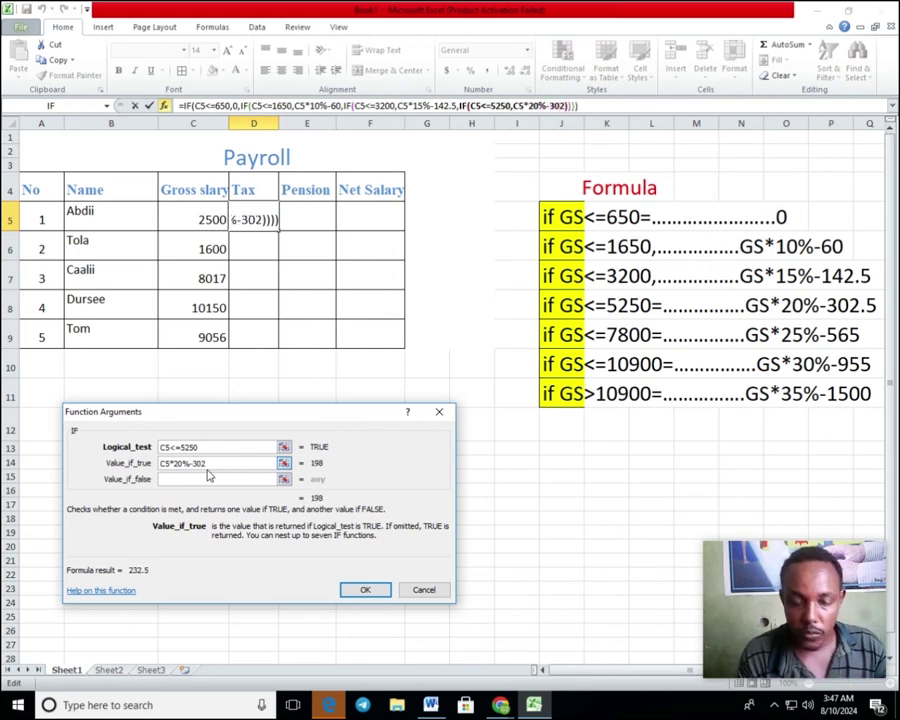
{"action": "type", "text": ".5"}
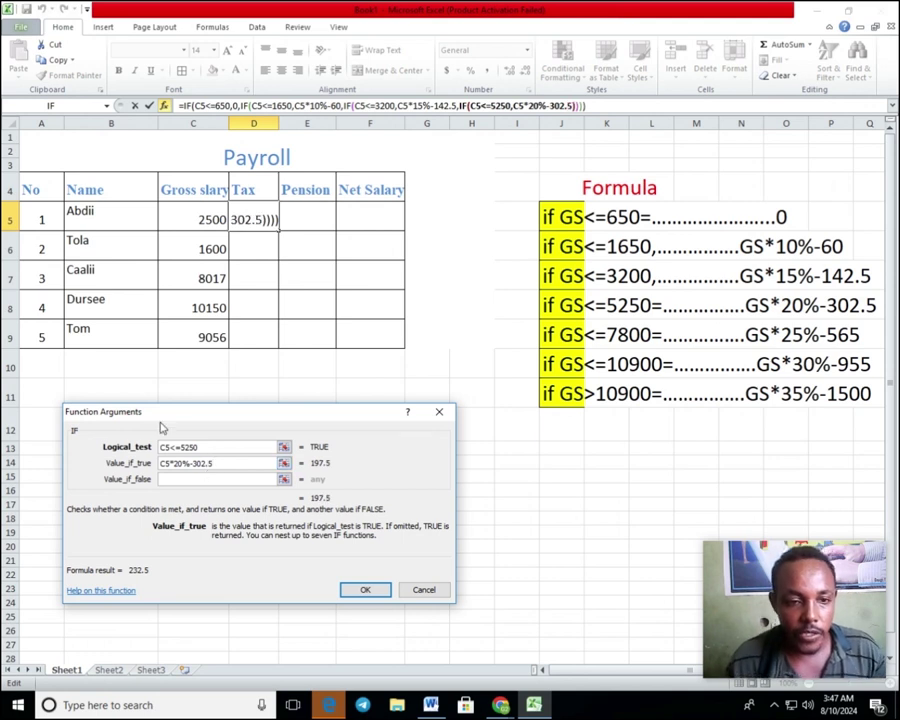
{"action": "left_click", "coordinate": [177, 479]}
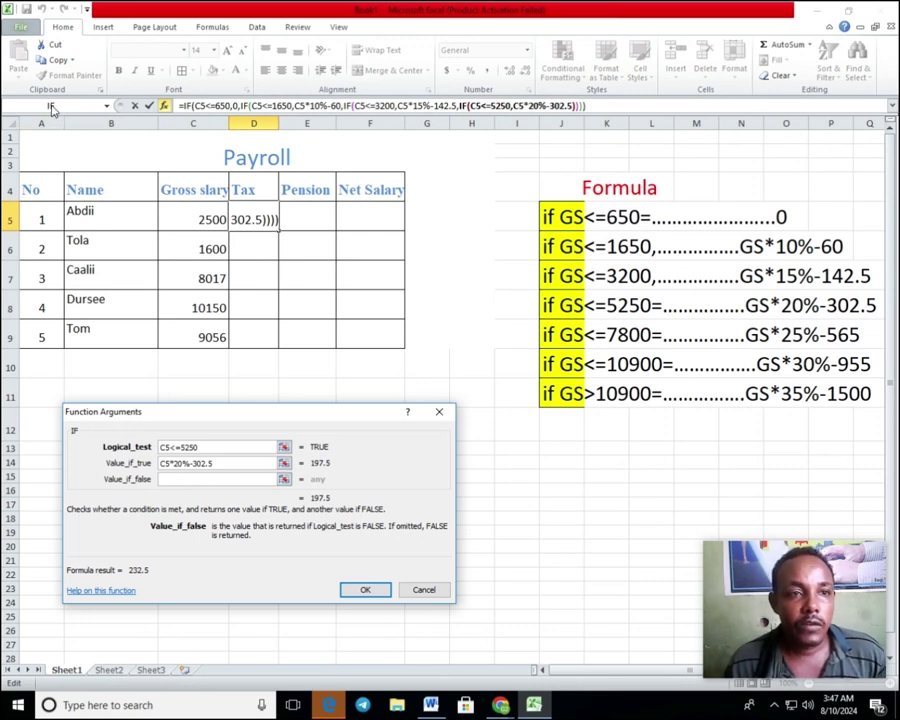
{"action": "left_click", "coordinate": [53, 108]}
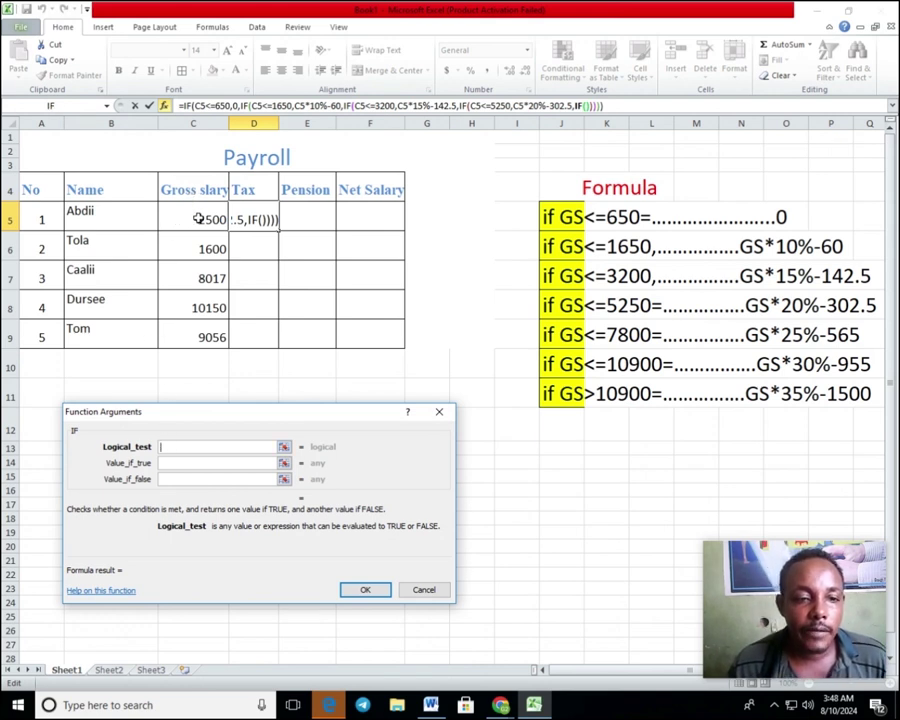
Step: Enter the next bracket's logical test as C5<=7800
{"action": "left_click", "coordinate": [198, 220]}
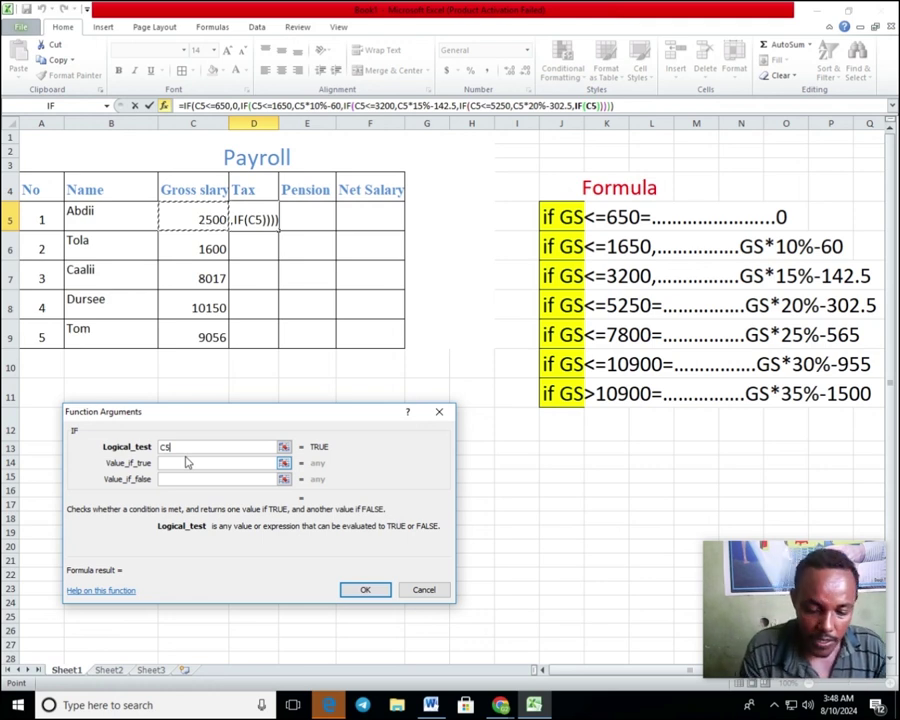
{"action": "type", "text": "<="}
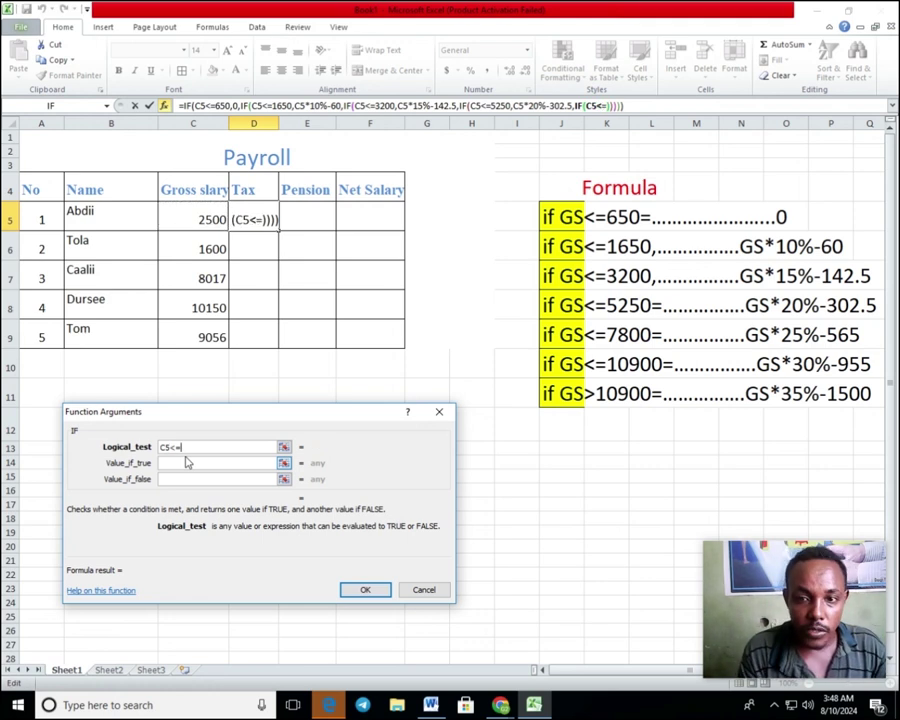
{"action": "type", "text": "78"}
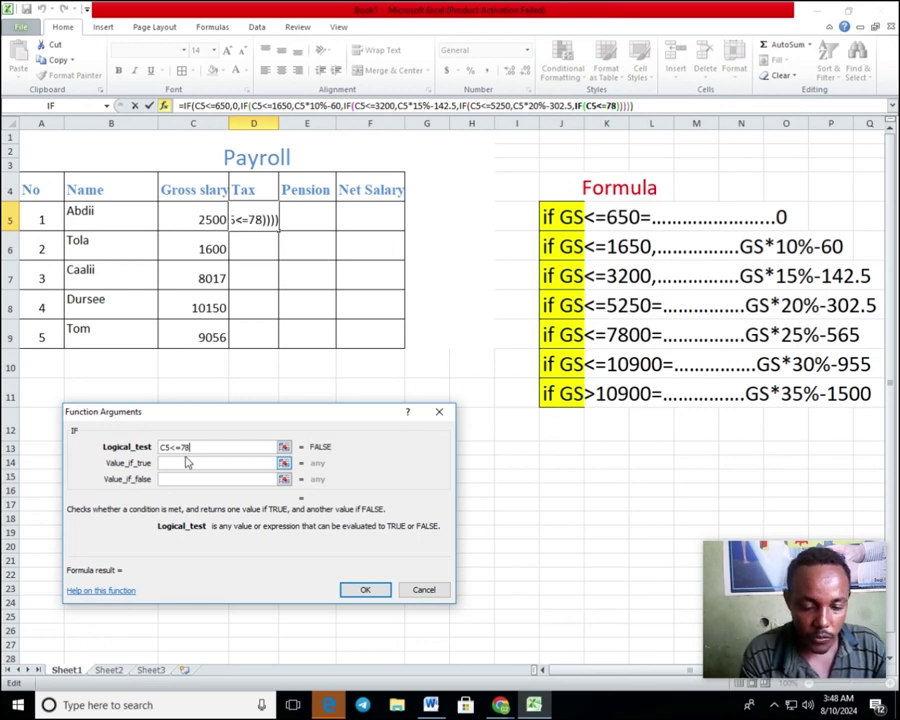
{"action": "type", "text": "00"}
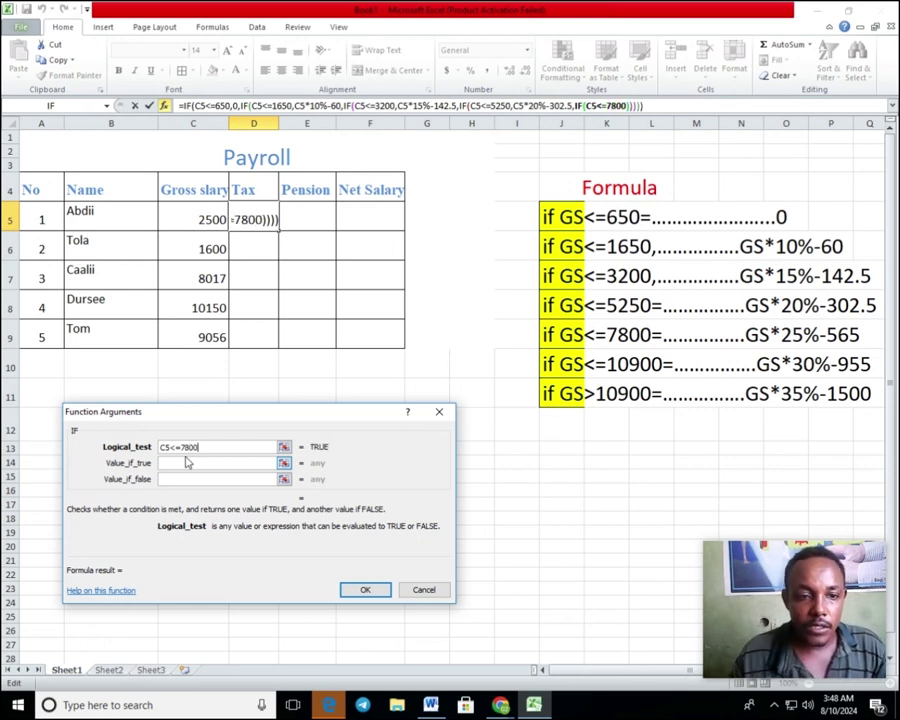
{"action": "left_click", "coordinate": [174, 464]}
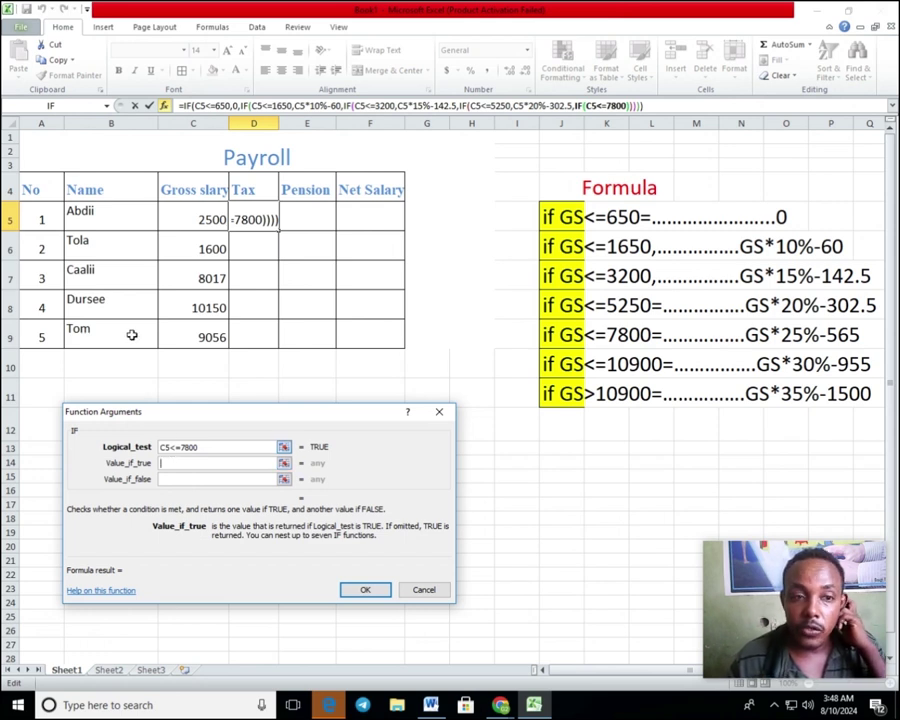
Step: Make the 7800 bracket return C5*25%-565 and nest a new IF as its false result
{"action": "left_click", "coordinate": [195, 218]}
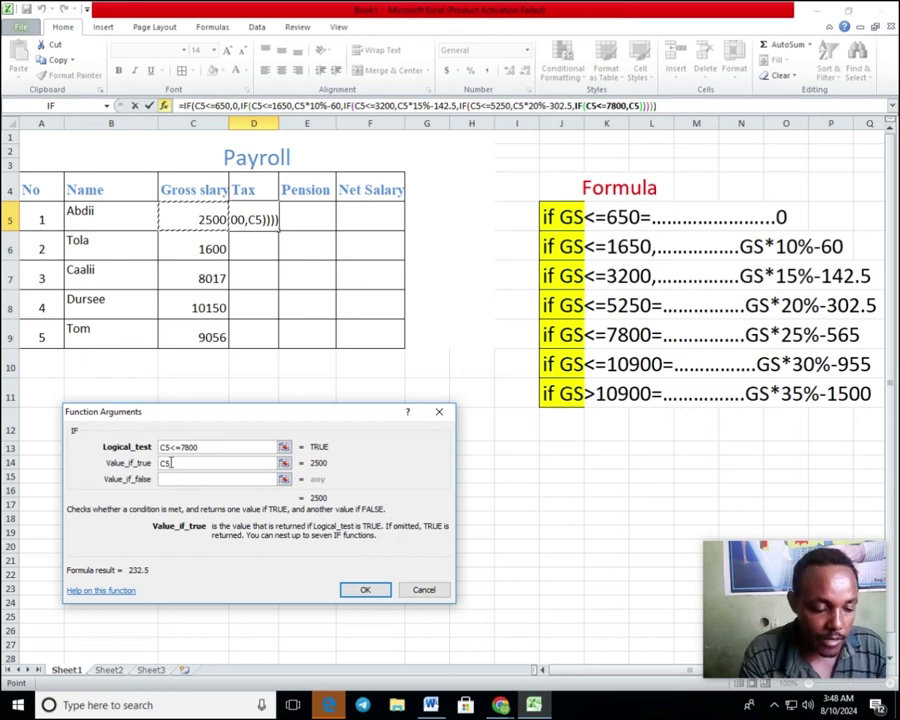
{"action": "type", "text": "*"}
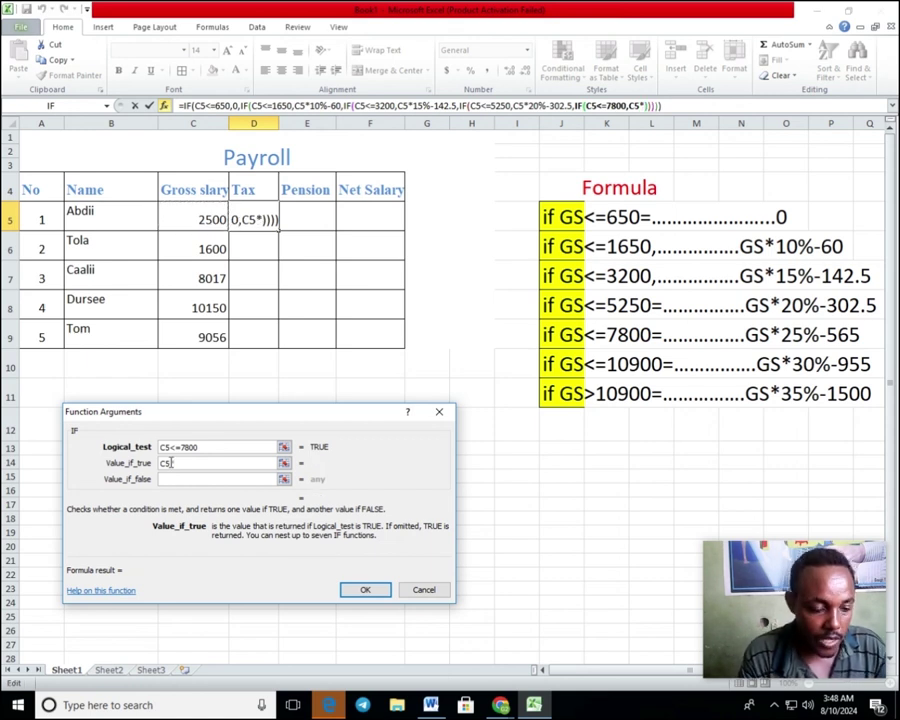
{"action": "type", "text": "25"}
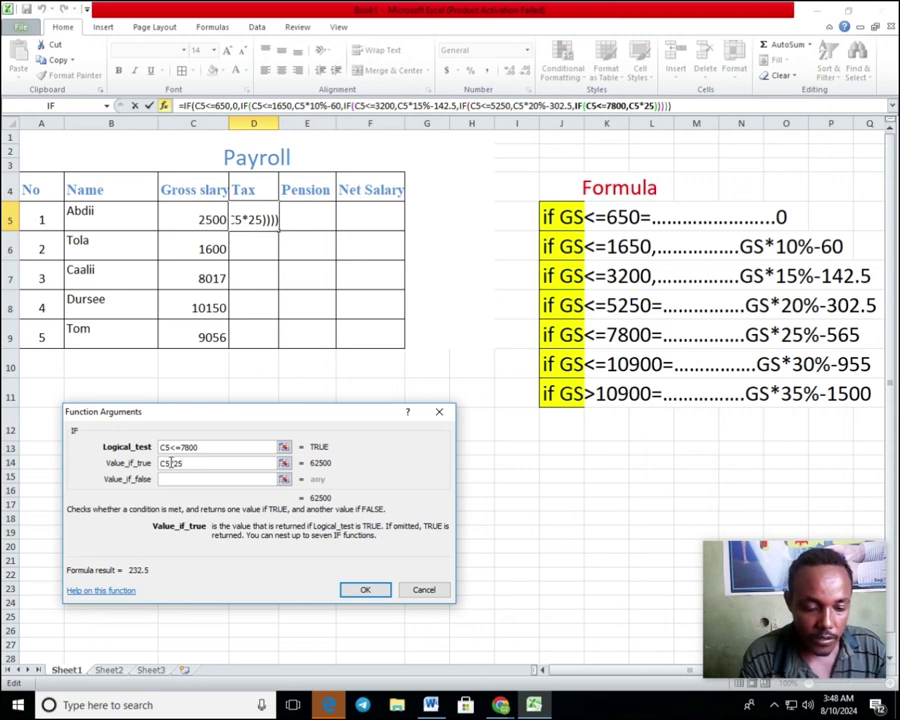
{"action": "type", "text": "%"}
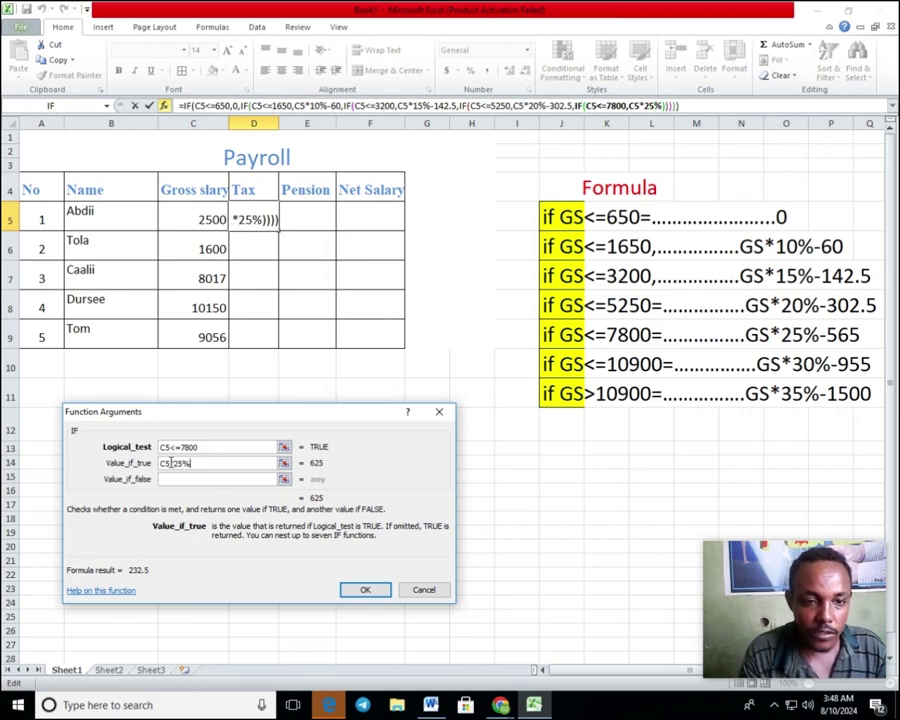
{"action": "type", "text": "-"}
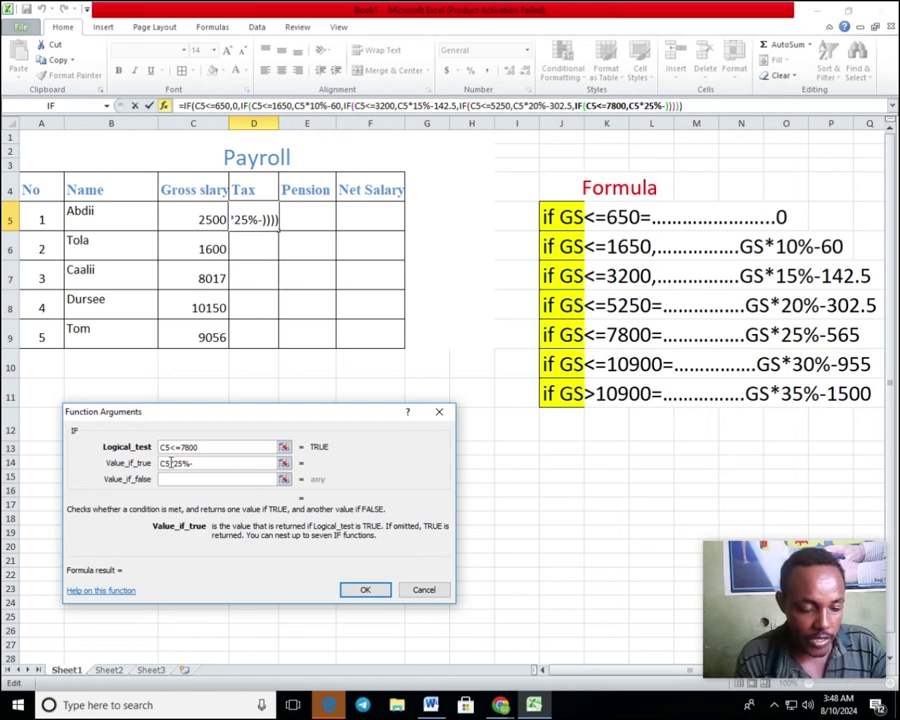
{"action": "type", "text": "56"}
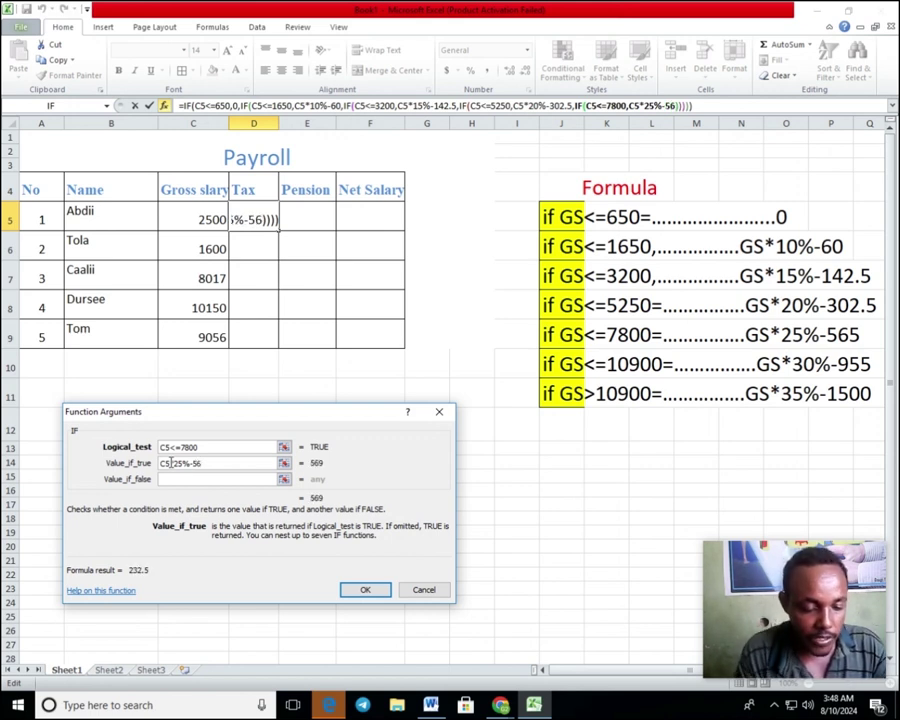
{"action": "type", "text": "5"}
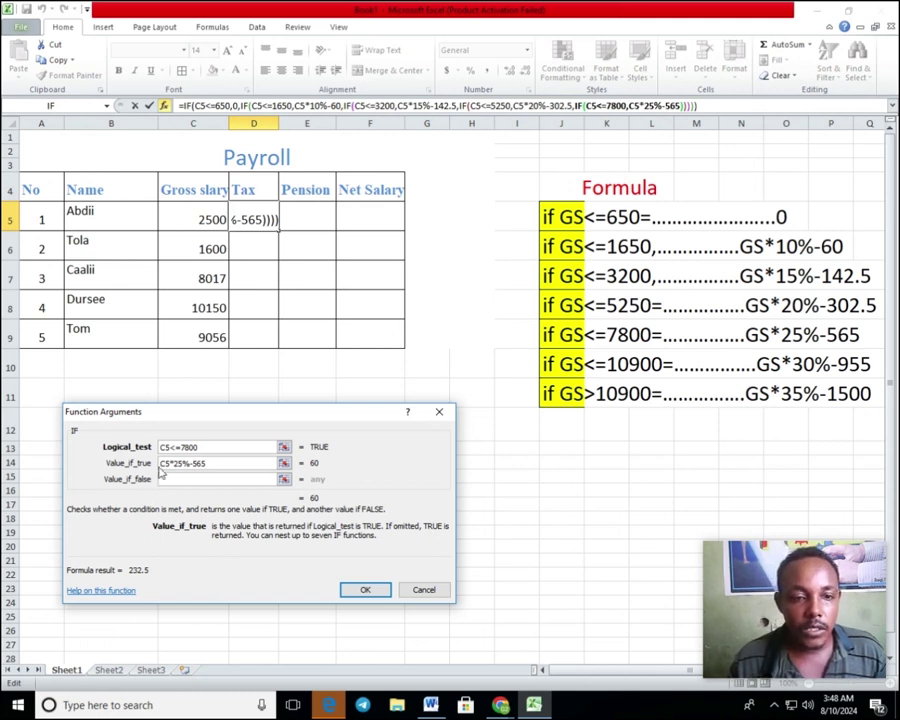
{"action": "left_click", "coordinate": [189, 481]}
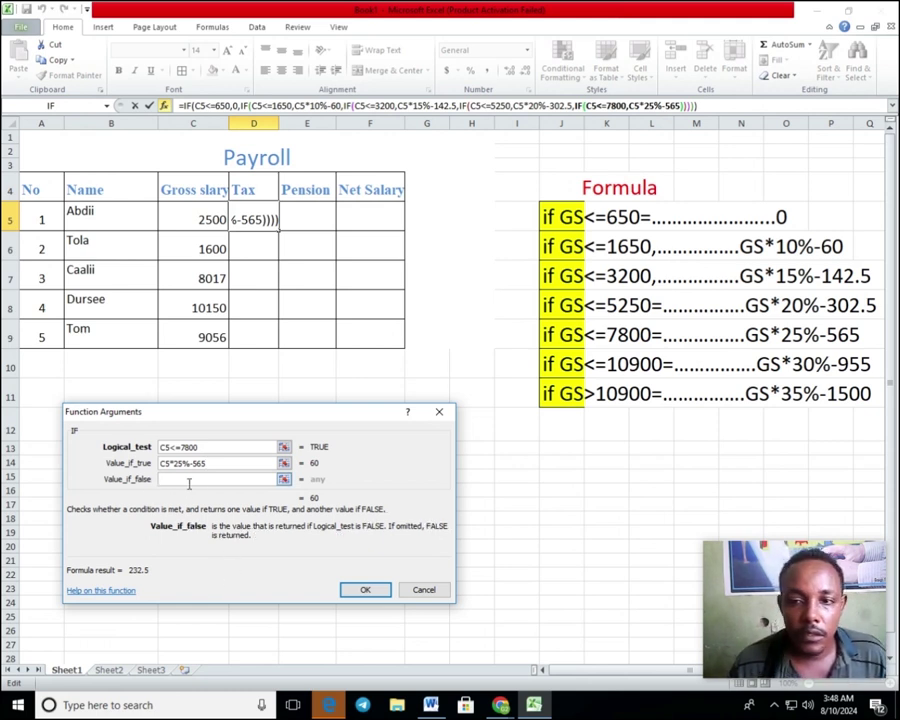
{"action": "left_click", "coordinate": [50, 105]}
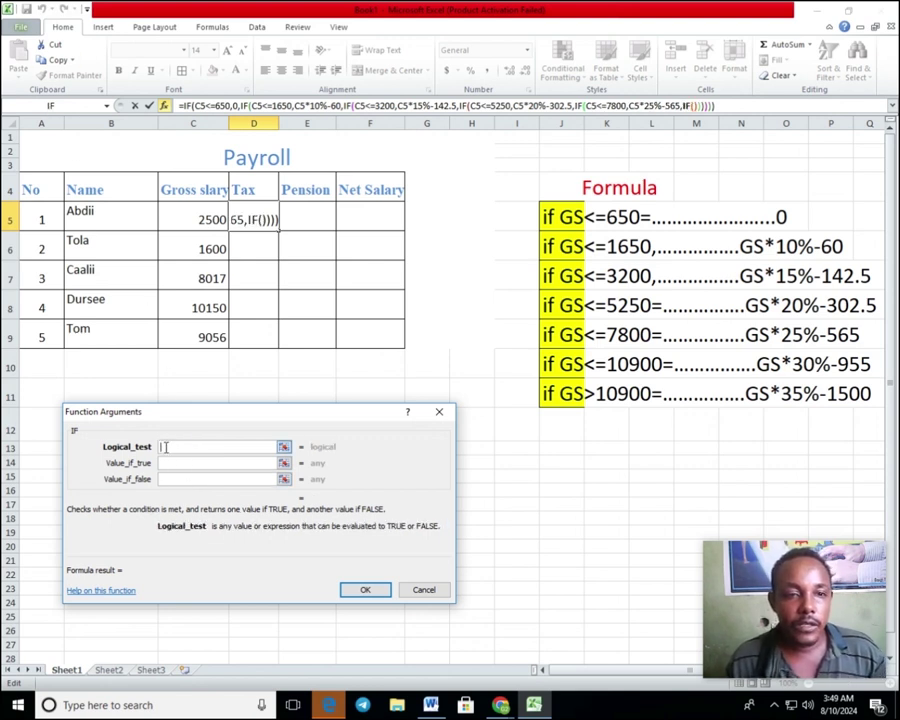
Step: Enter the next bracket's logical test as C5<=10900
{"action": "left_click", "coordinate": [197, 218]}
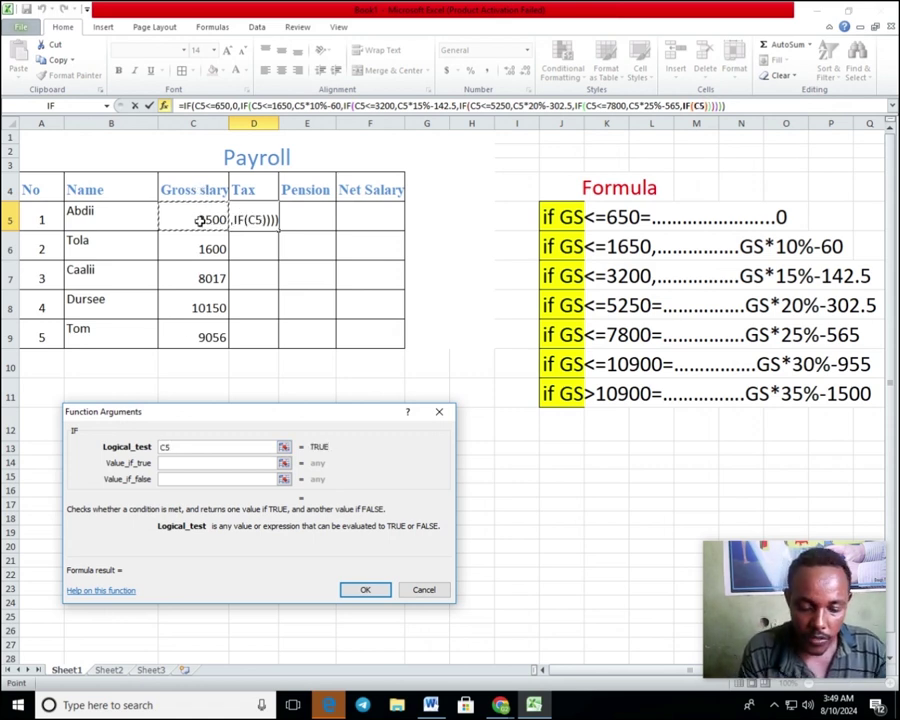
{"action": "type", "text": "<="}
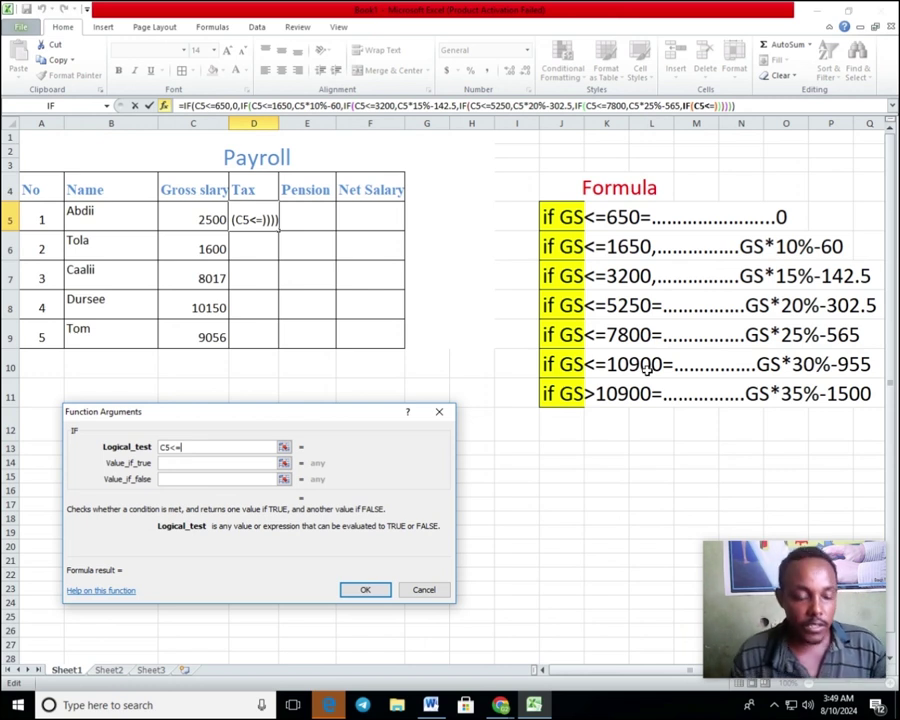
{"action": "type", "text": "1"}
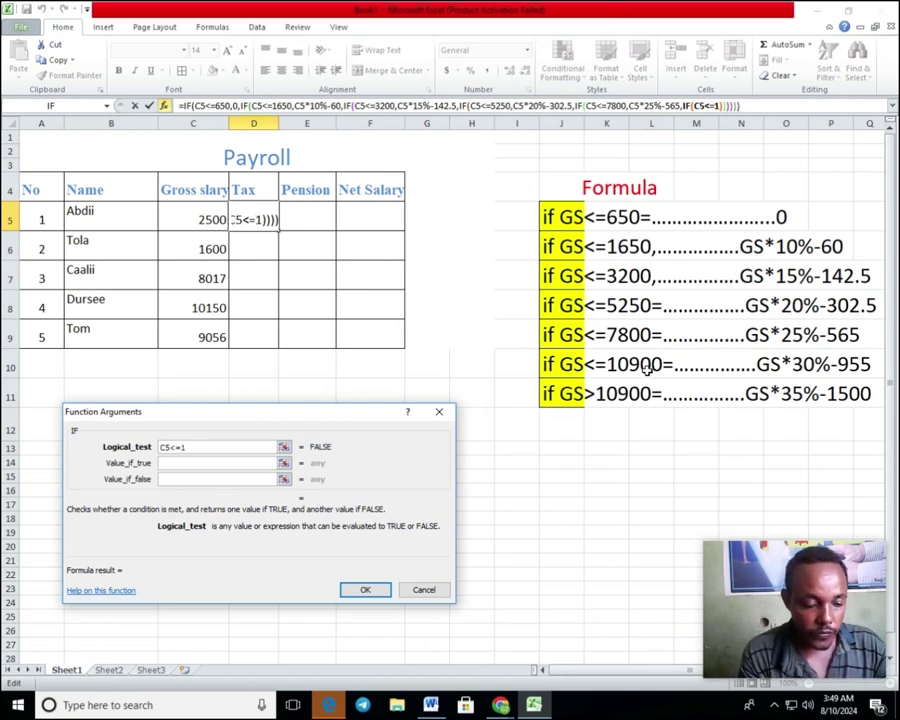
{"action": "type", "text": "0900"}
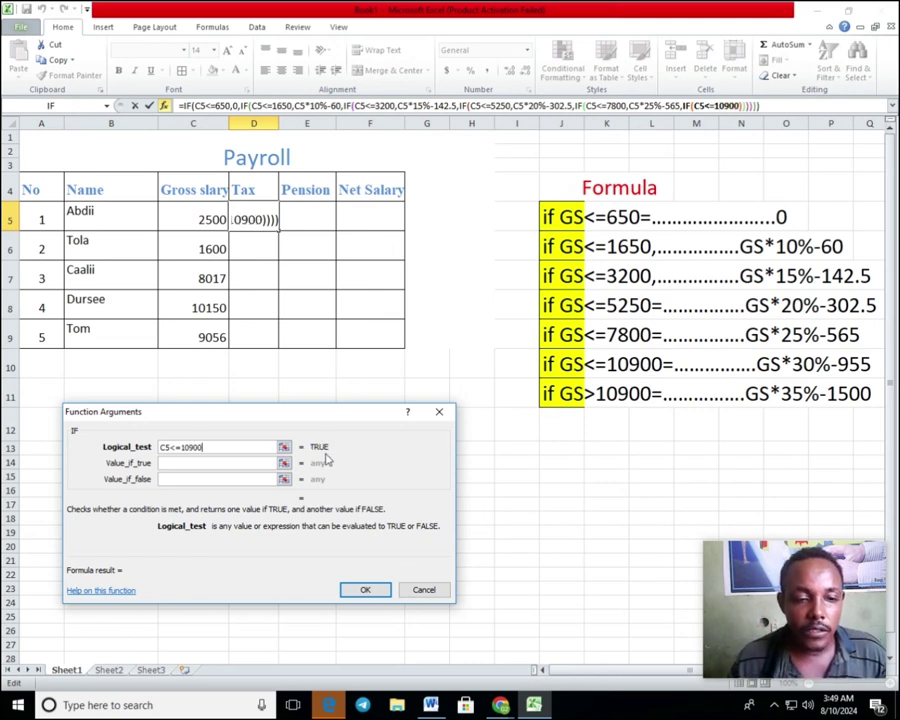
{"action": "left_click", "coordinate": [185, 464]}
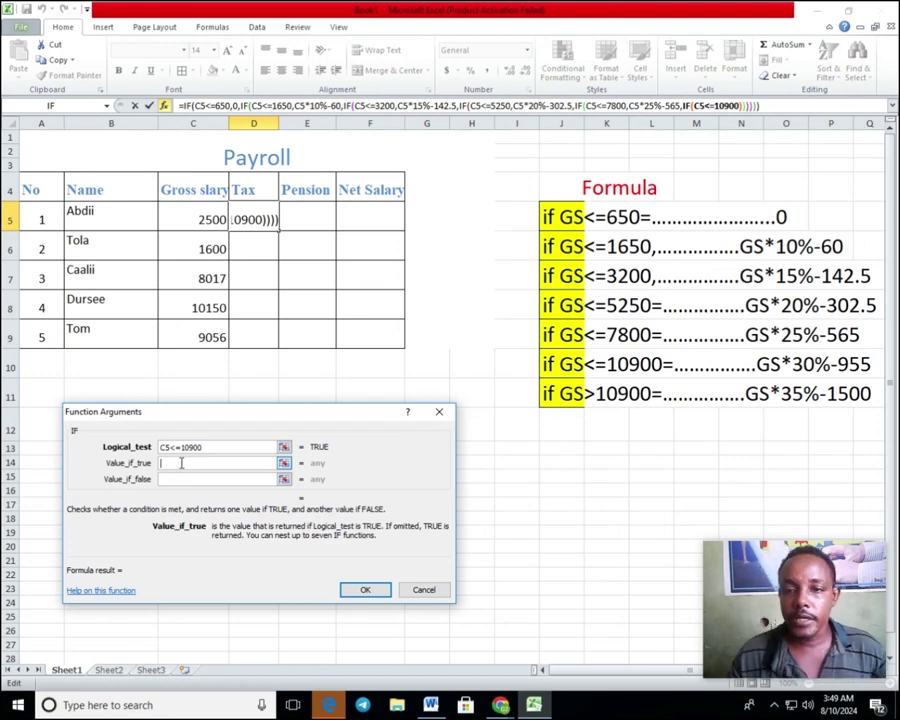
Step: Make the 10900 bracket return C5*30%-955 and nest another IF for higher salaries
{"action": "left_click", "coordinate": [198, 219]}
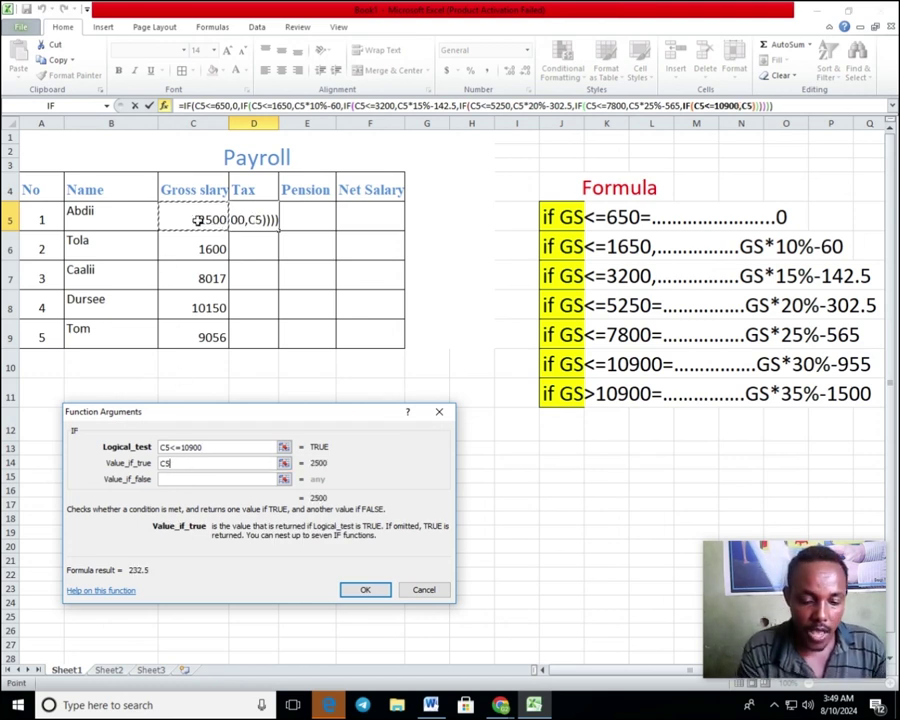
{"action": "type", "text": "*"}
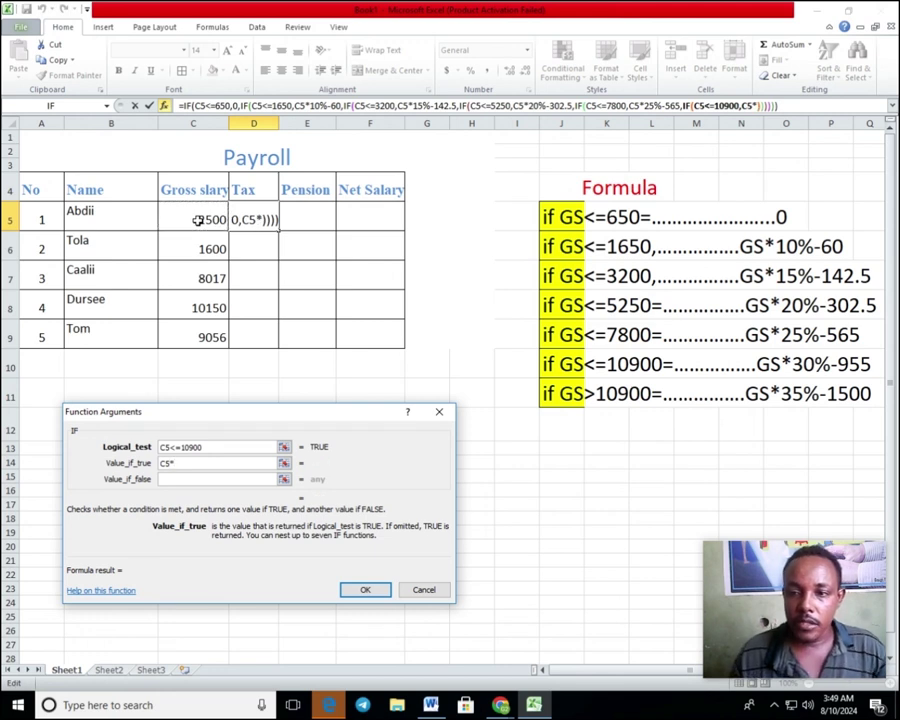
{"action": "type", "text": "30"}
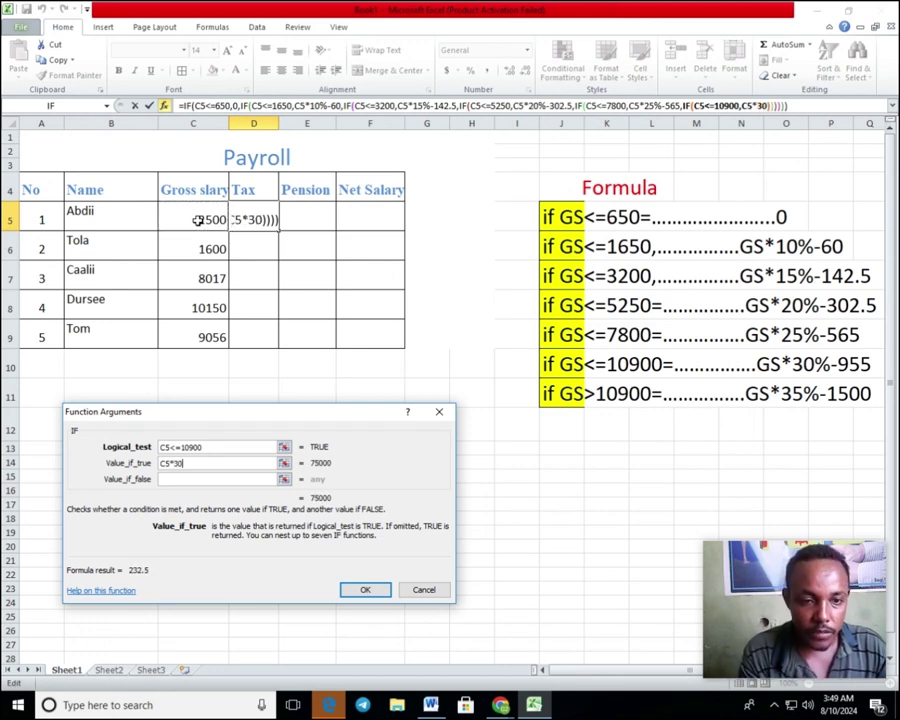
{"action": "type", "text": "%"}
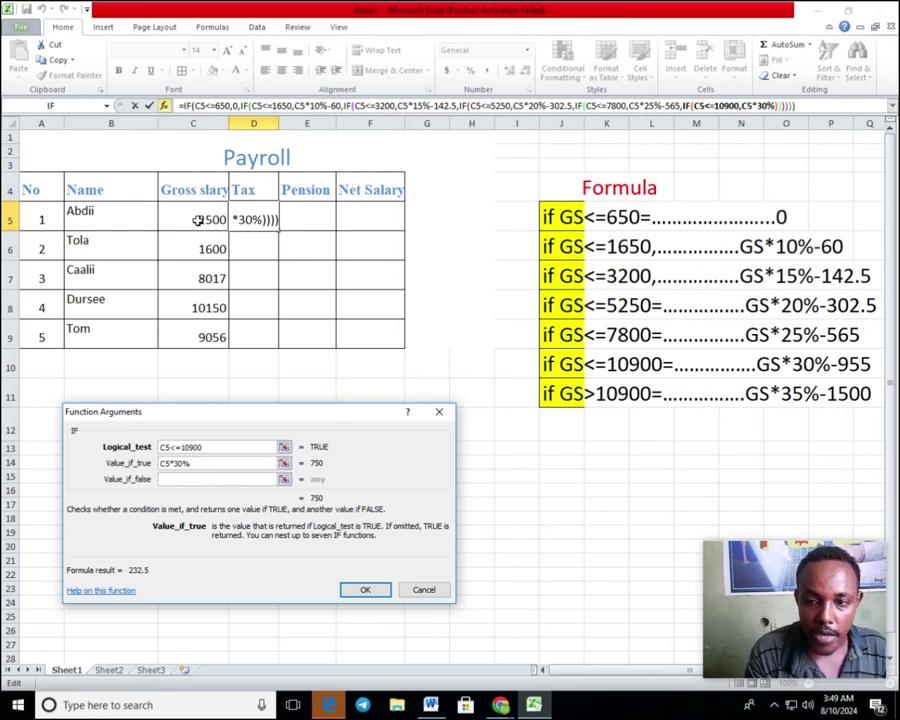
{"action": "type", "text": "-"}
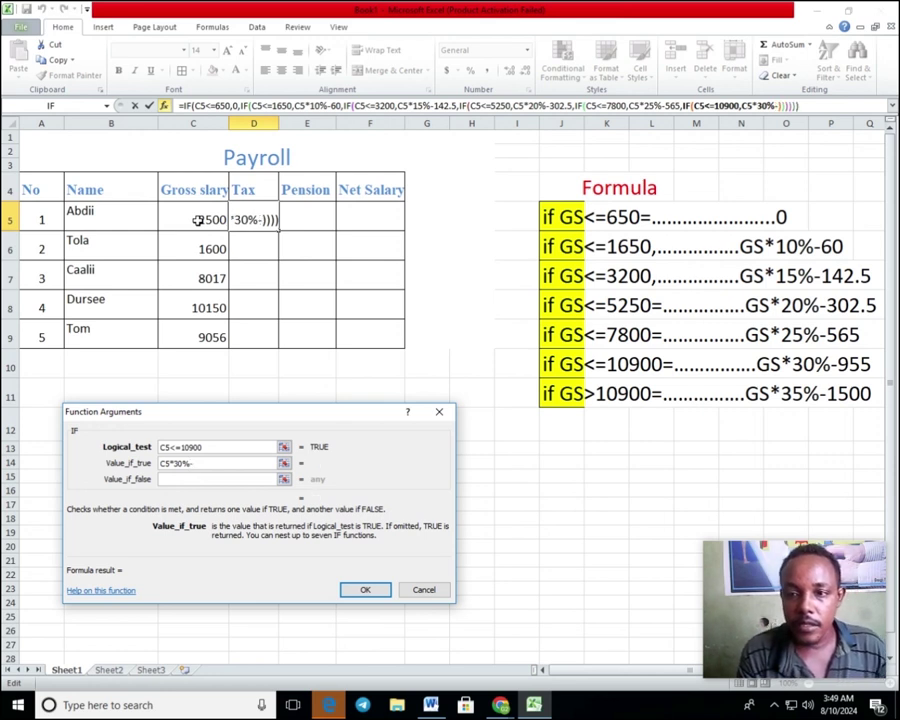
{"action": "type", "text": "95"}
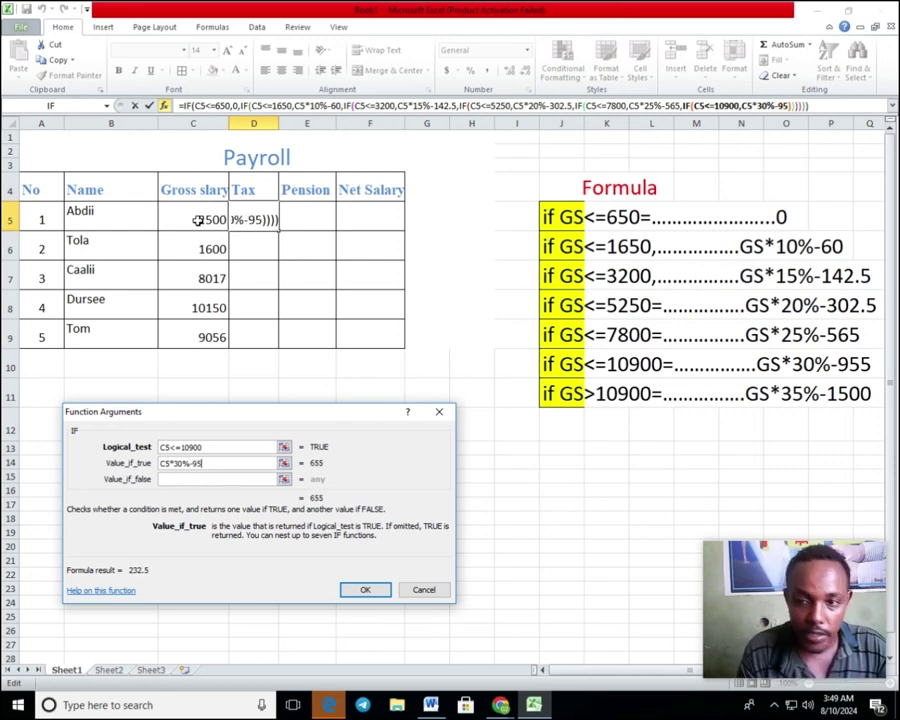
{"action": "type", "text": "5"}
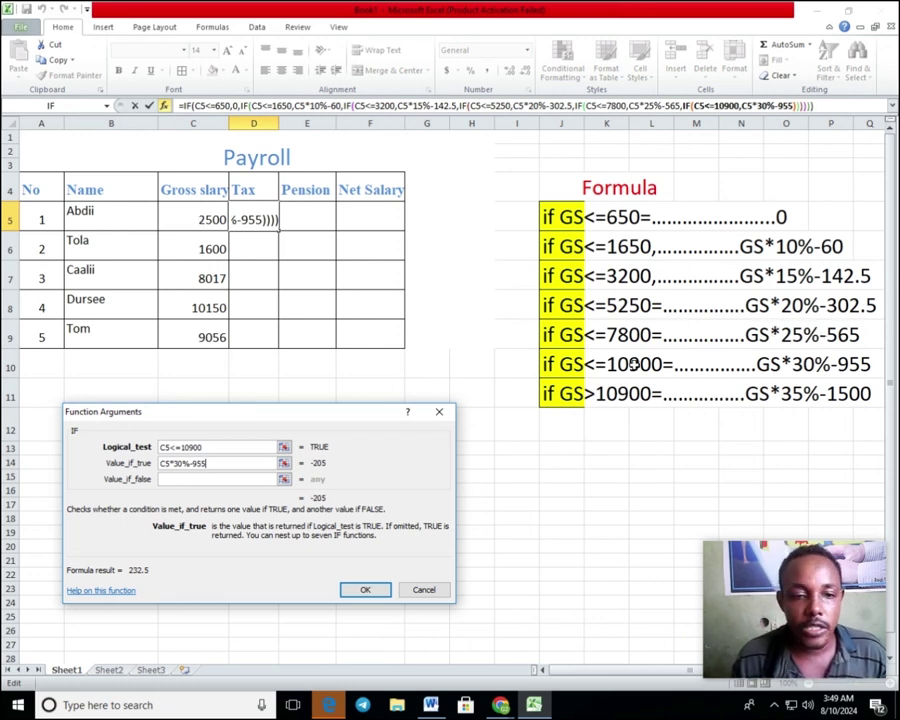
{"action": "left_click", "coordinate": [199, 482]}
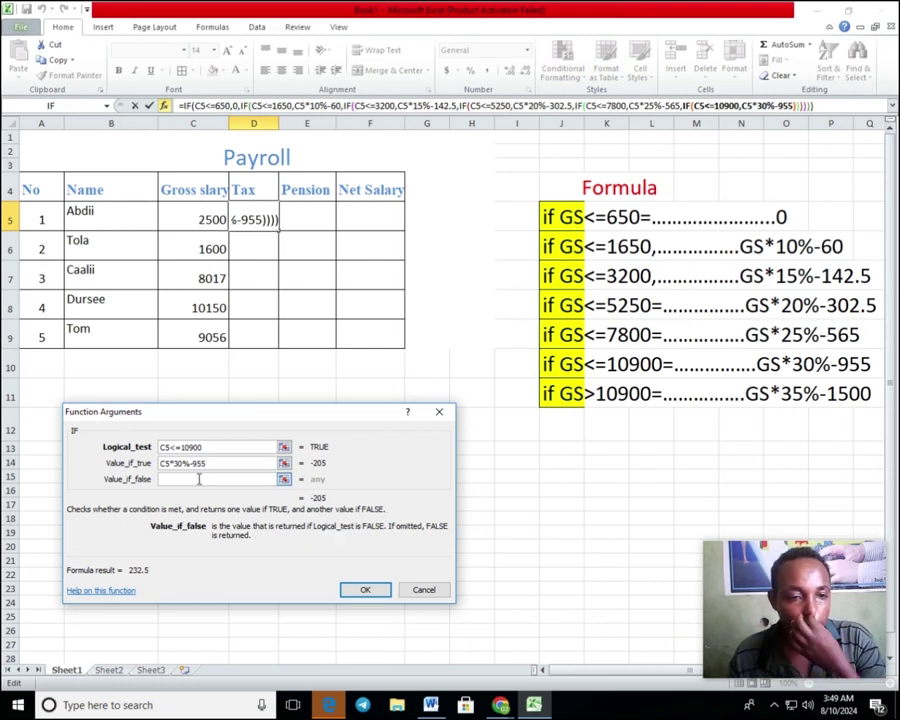
{"action": "left_click", "coordinate": [47, 108]}
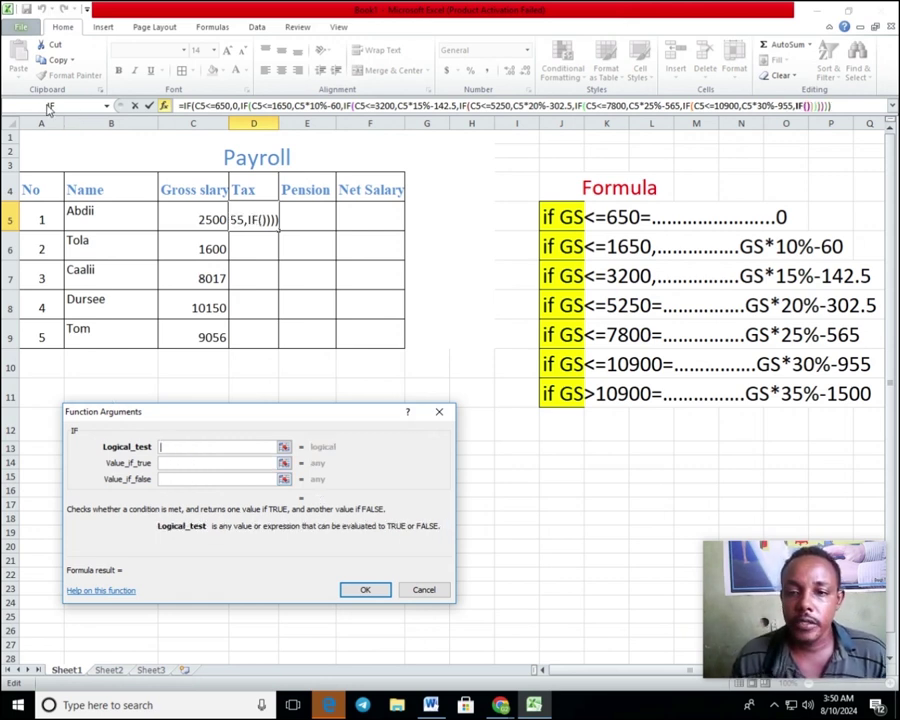
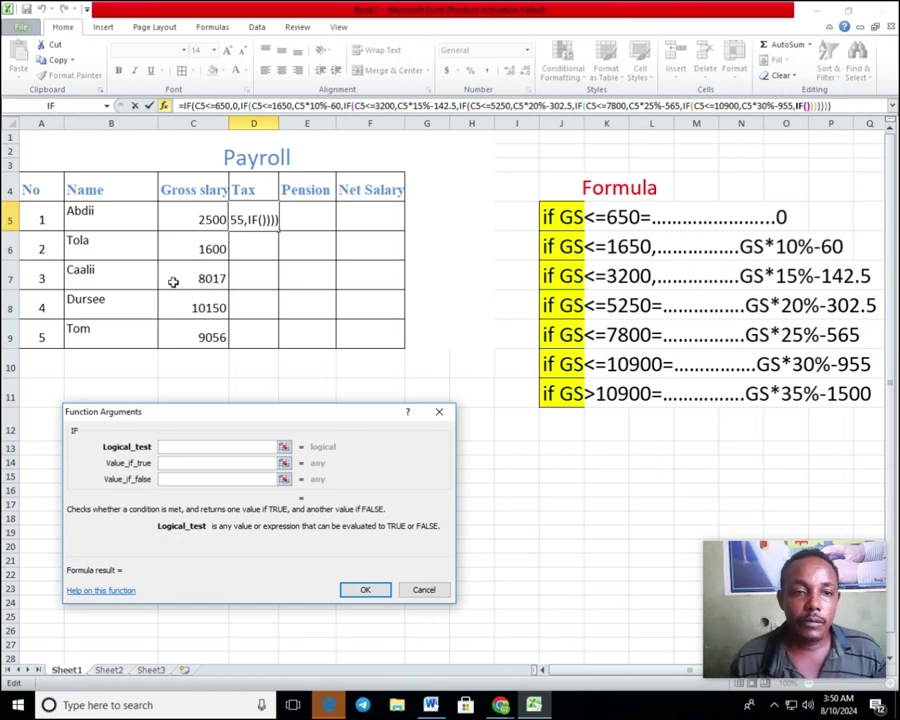
Step: Set the innermost IF's test to C5>10900 and its true value to C5*35%-1500
{"action": "left_click", "coordinate": [177, 219]}
{"action": "type", "text": ">10900"}
{"action": "left_click", "coordinate": [179, 463]}
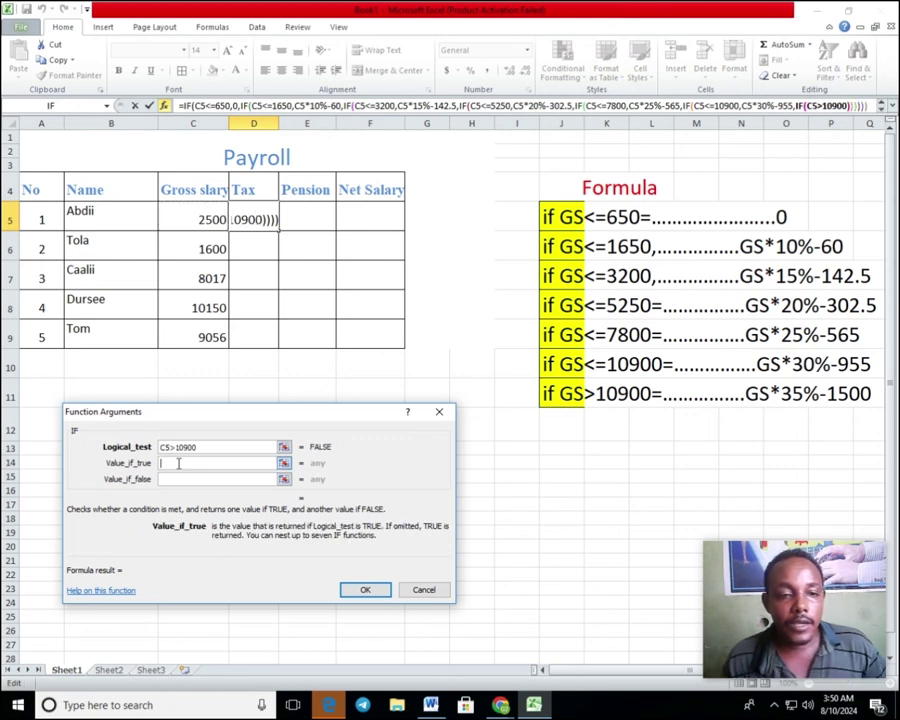
{"action": "left_click", "coordinate": [178, 447]}
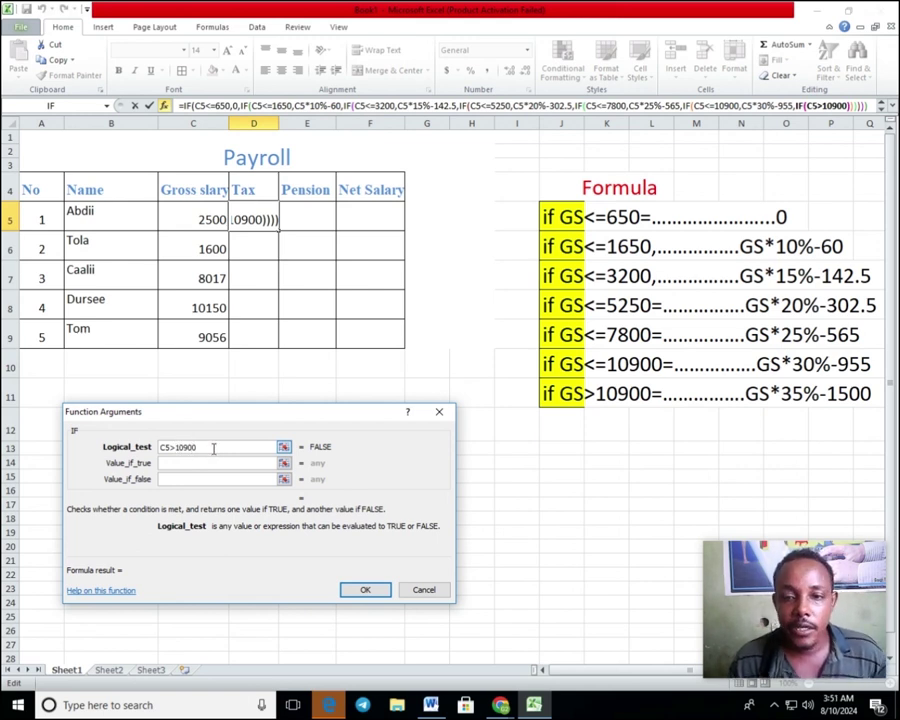
{"action": "left_click", "coordinate": [189, 464]}
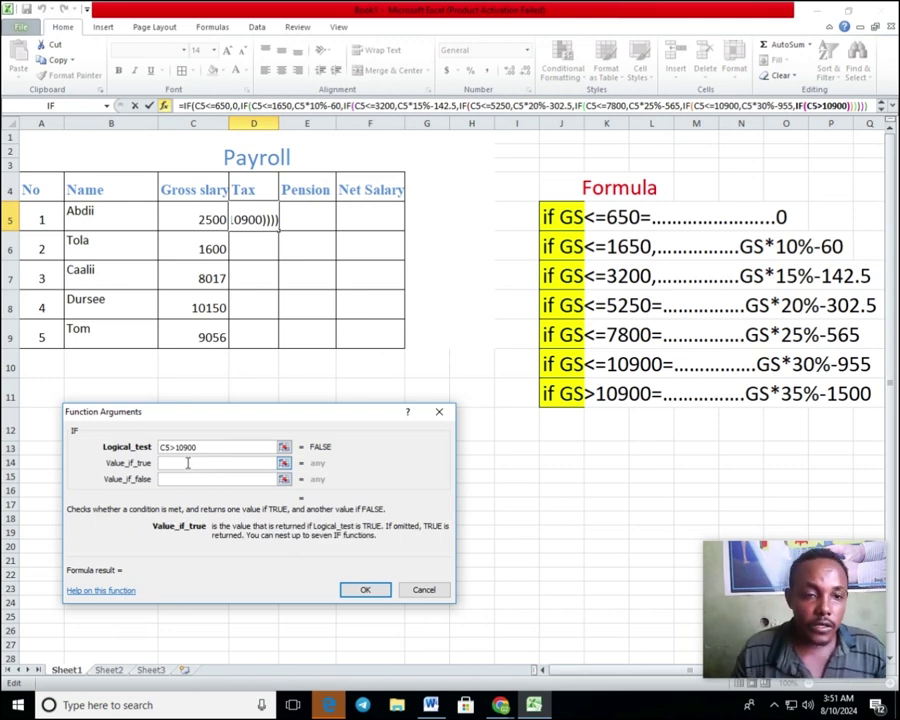
{"action": "left_click", "coordinate": [187, 220]}
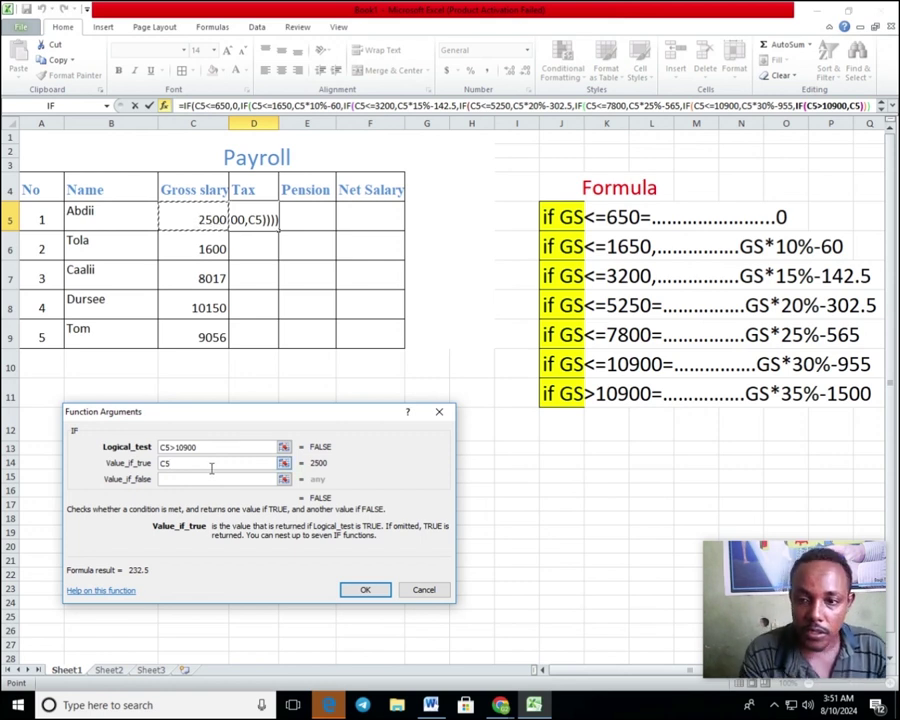
{"action": "type", "text": "*"}
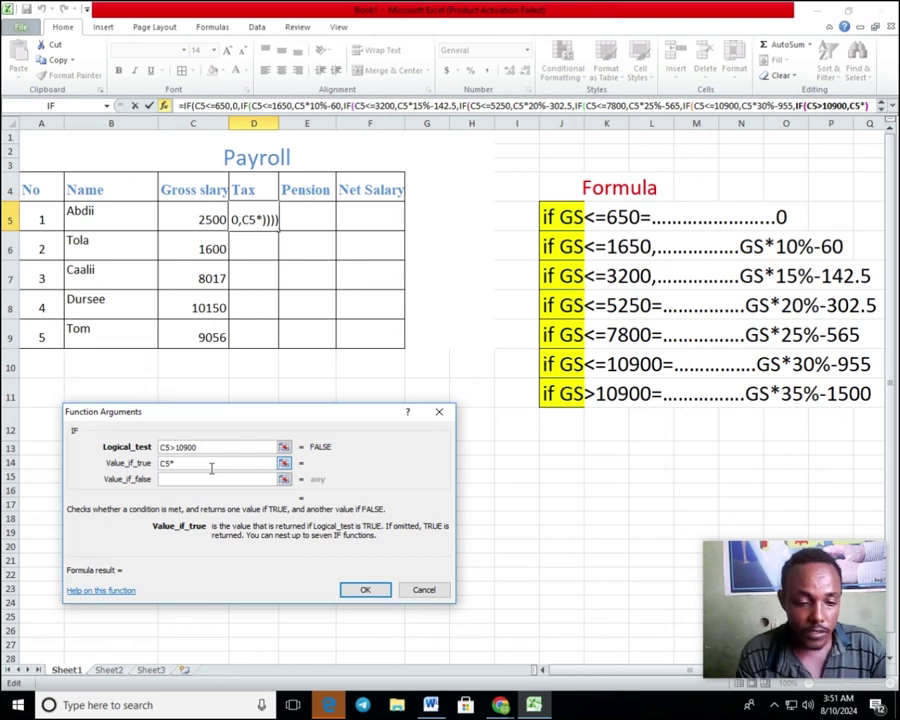
{"action": "type", "text": "3"}
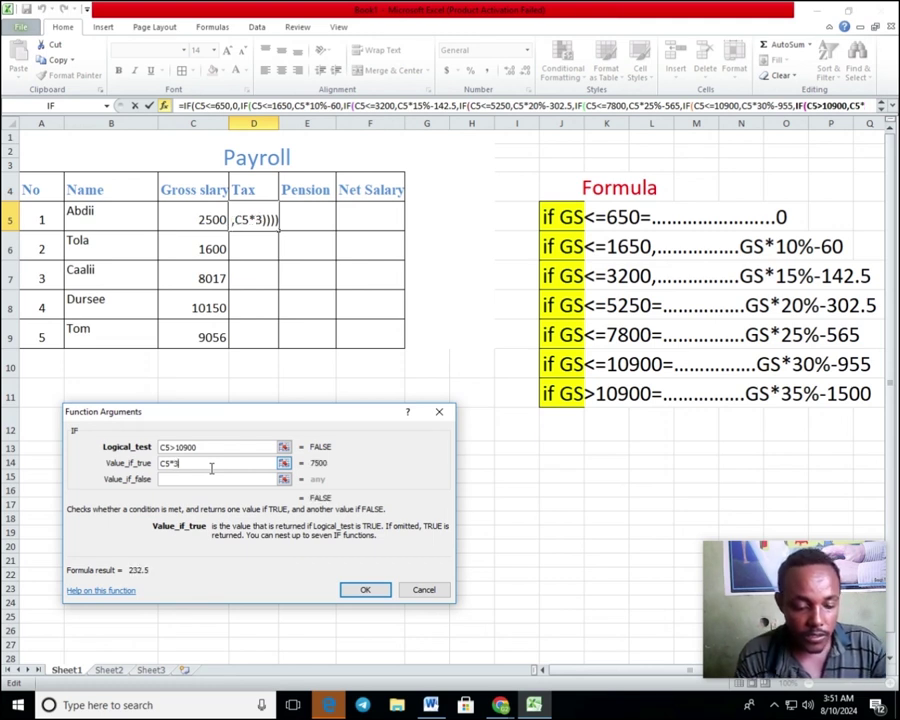
{"action": "type", "text": "5"}
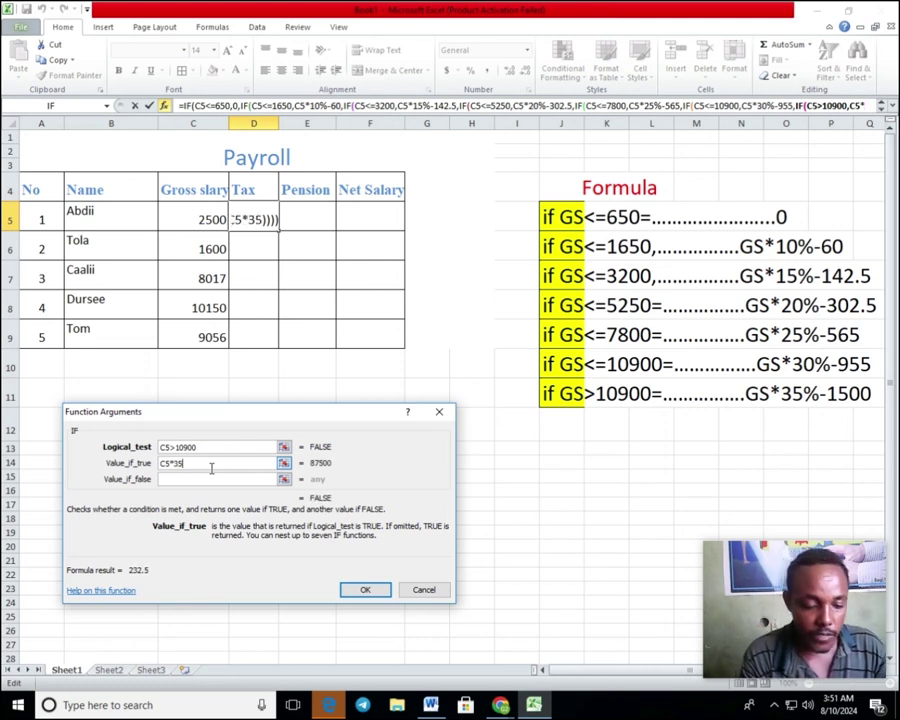
{"action": "type", "text": "%"}
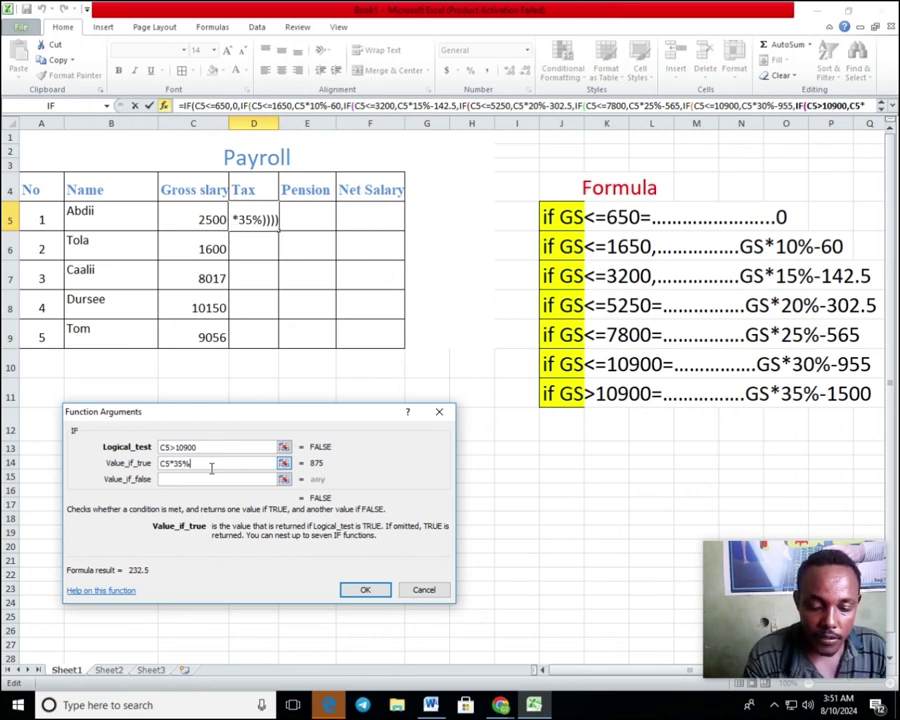
{"action": "type", "text": "-"}
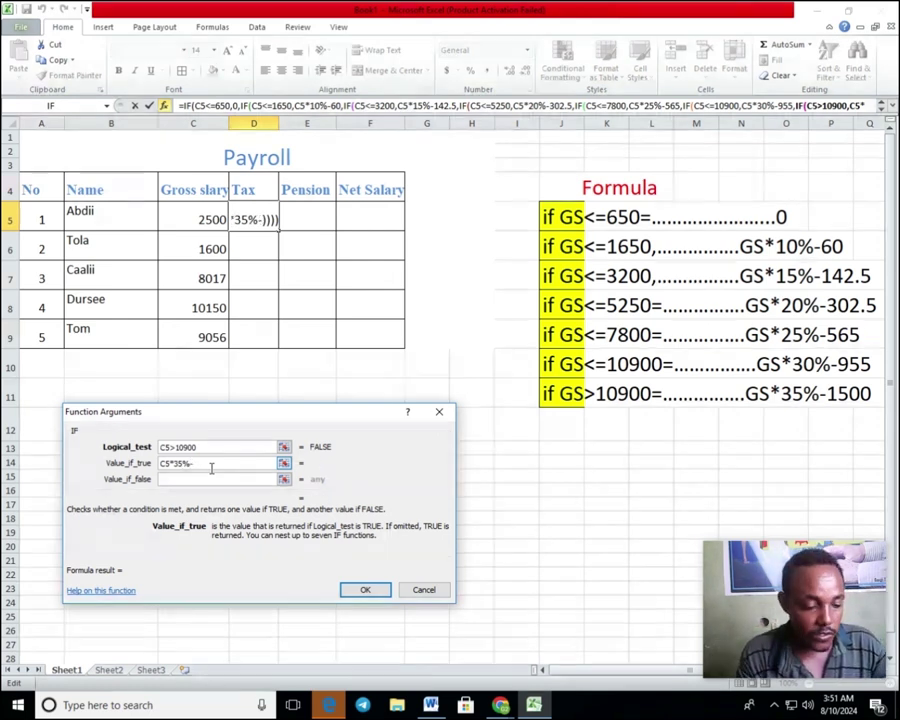
{"action": "type", "text": "15"}
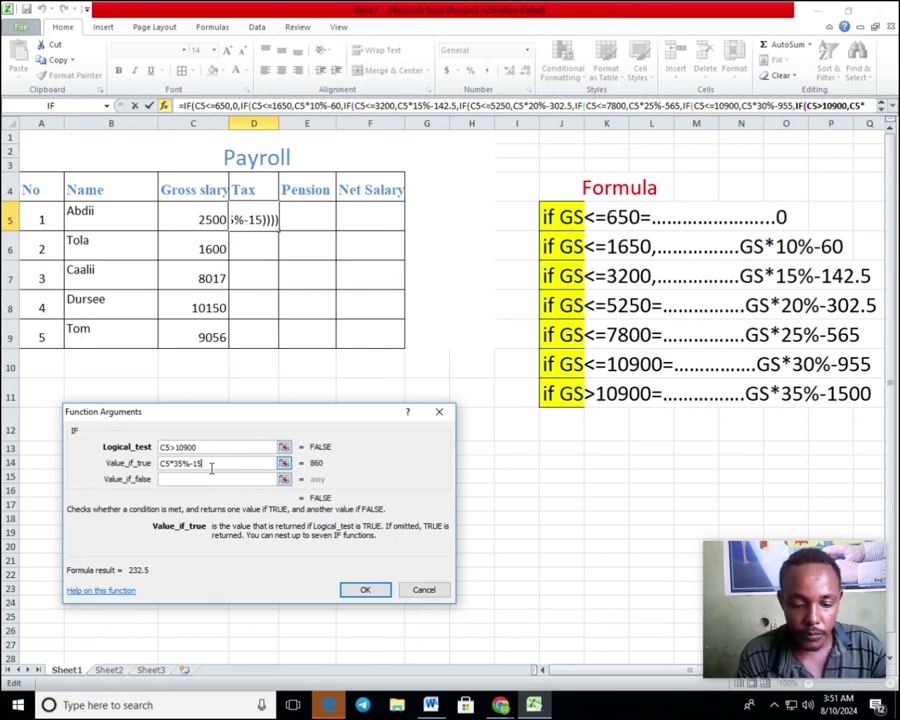
{"action": "type", "text": "00"}
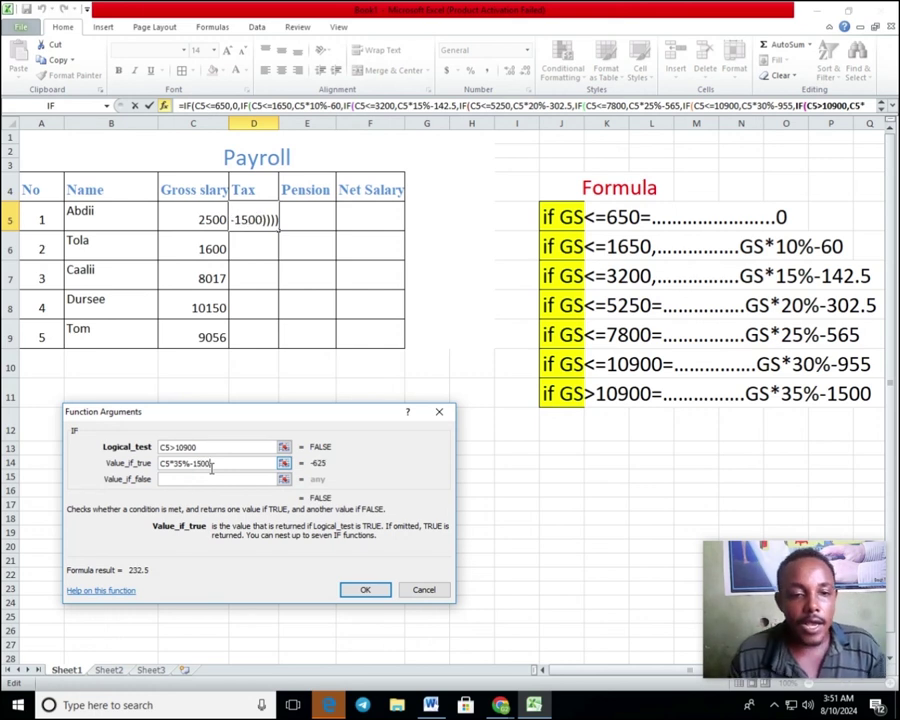
{"action": "left_click", "coordinate": [181, 479]}
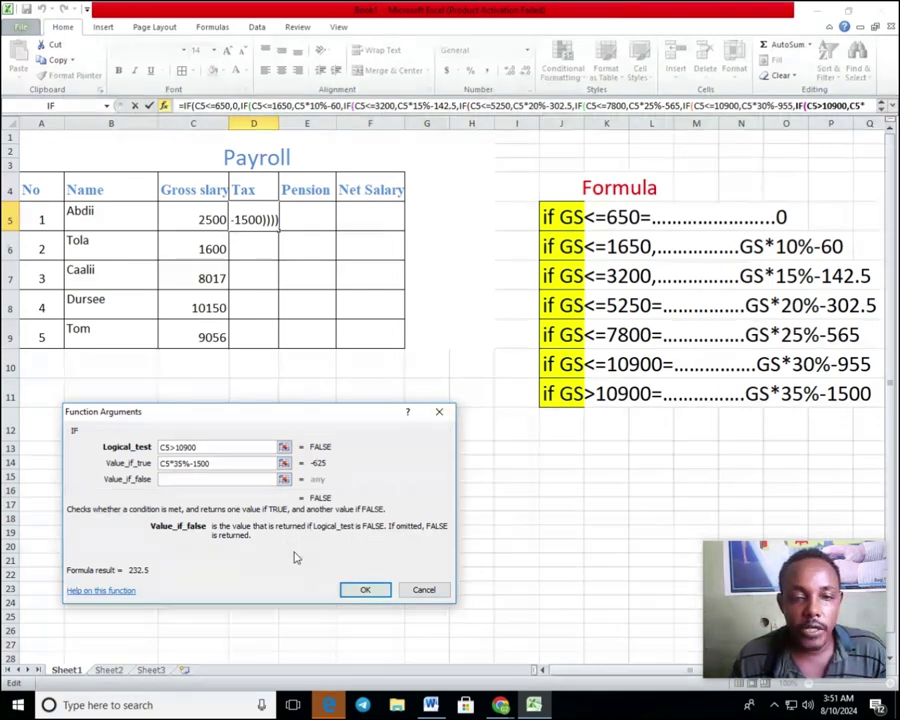
Step: Commit the nested IF tax formula so D5 shows 232.5 for the 2500 salary
{"action": "left_click", "coordinate": [362, 590]}
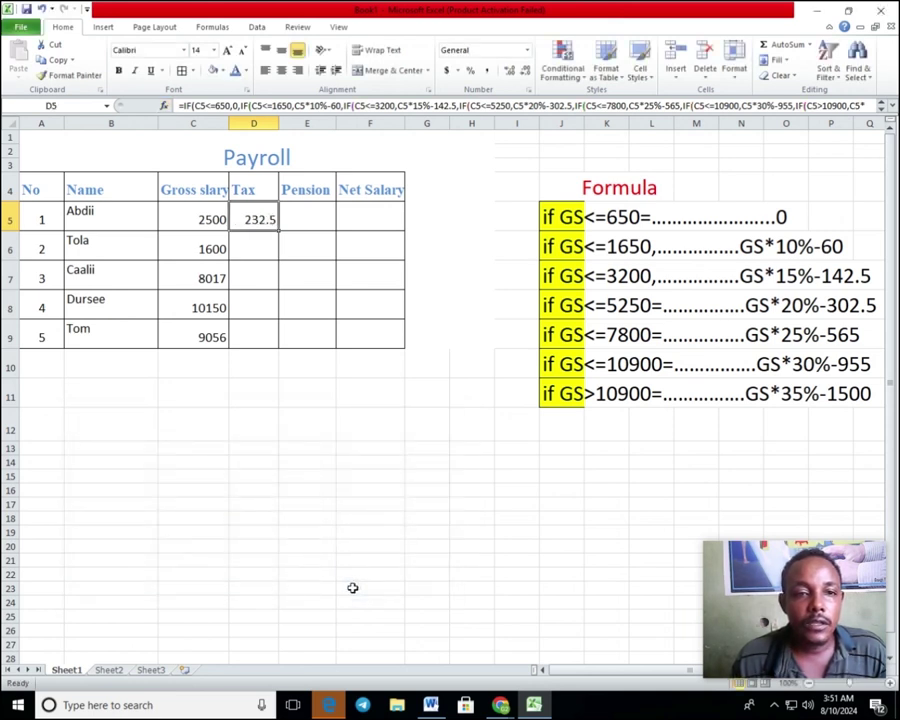
{"action": "left_click", "coordinate": [250, 246]}
{"action": "left_click", "coordinate": [252, 215]}
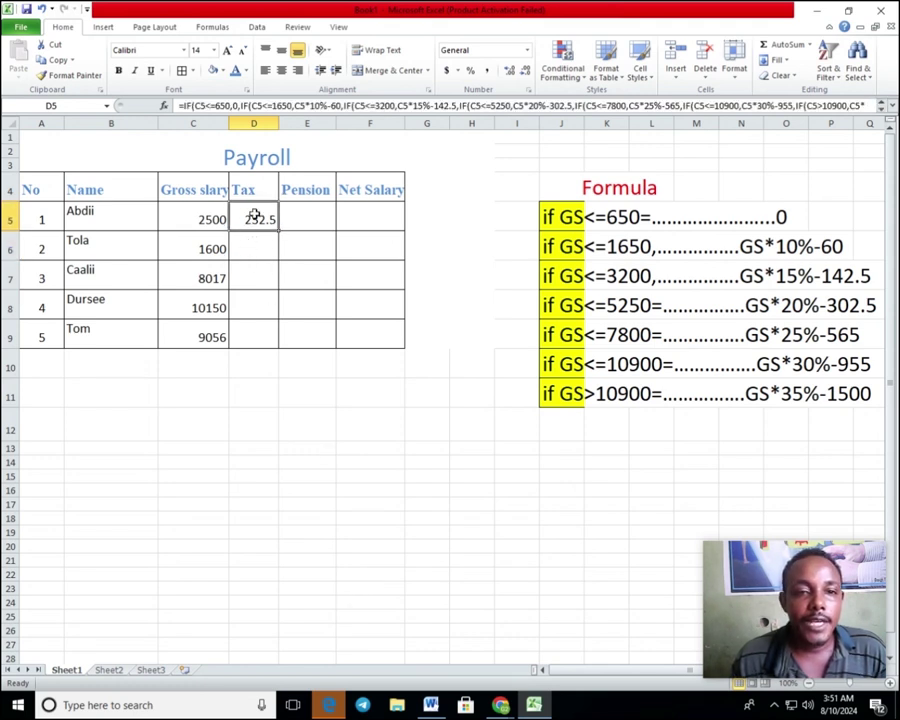
{"action": "left_click", "coordinate": [256, 250]}
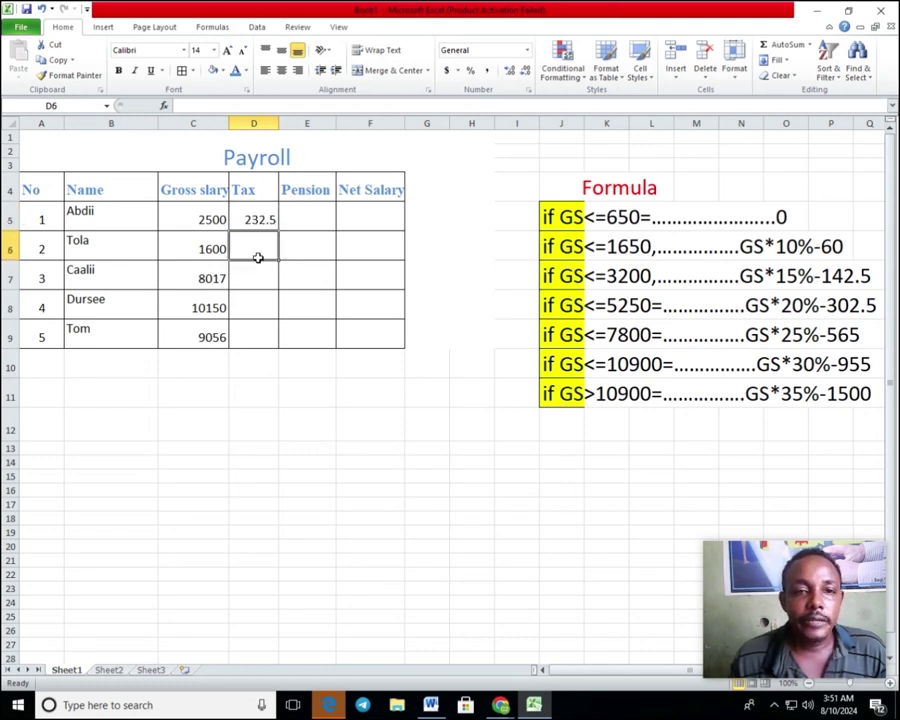
{"action": "left_click", "coordinate": [253, 218]}
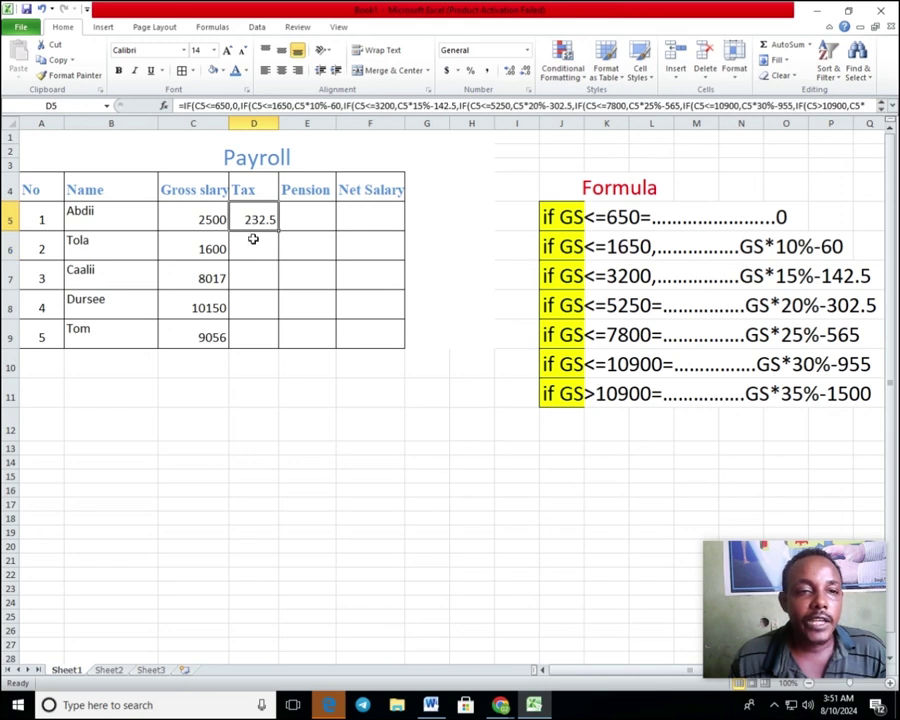
Step: Check the empty tax cells and salaries C6:C9 against the finished formula in D5
{"action": "left_click", "coordinate": [259, 258]}
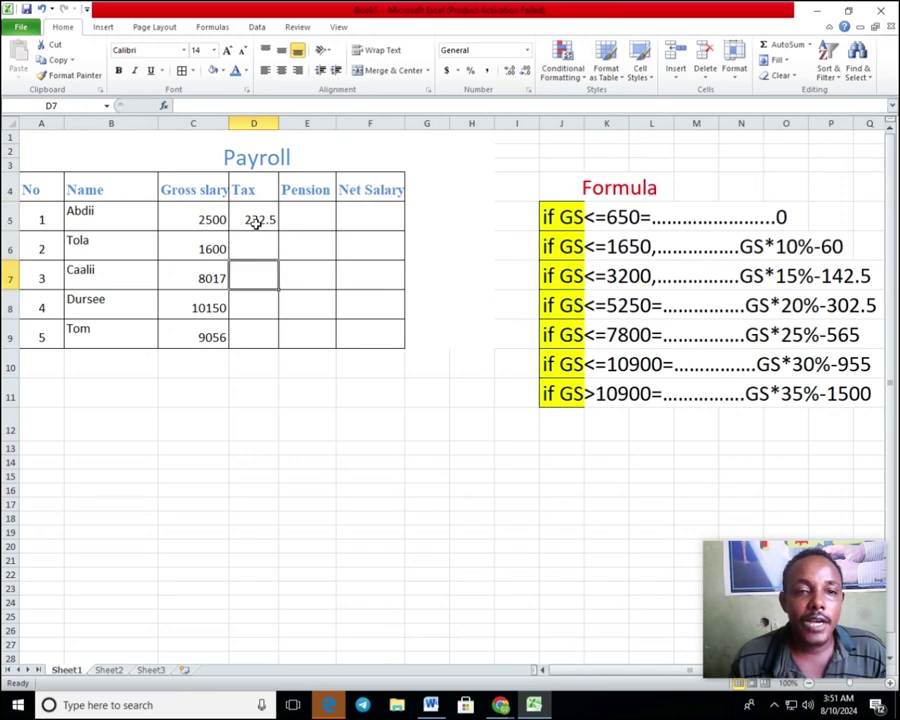
{"action": "left_click", "coordinate": [242, 212]}
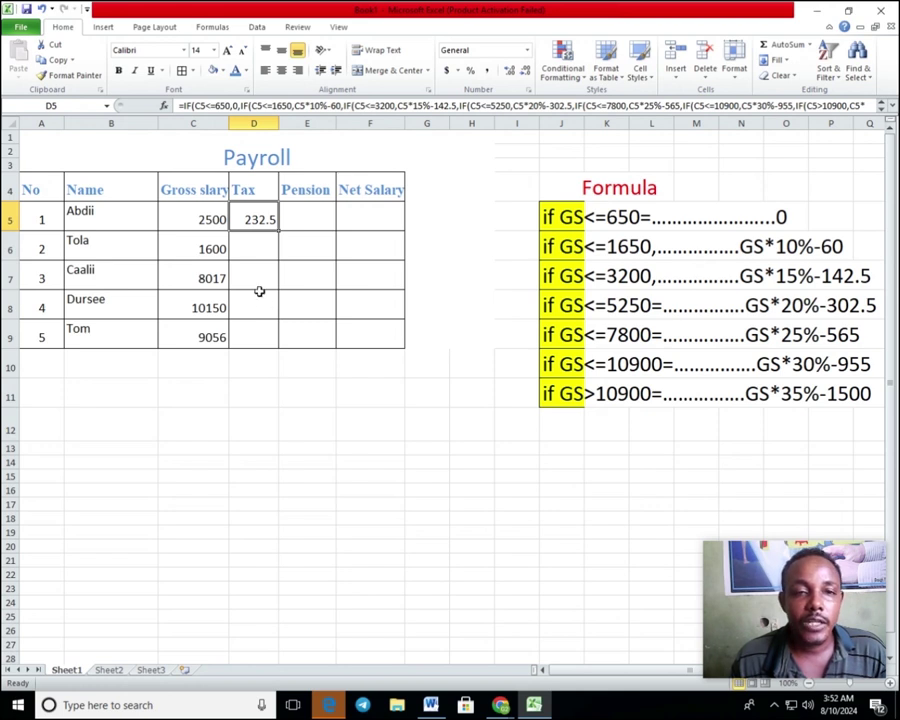
{"action": "left_click", "coordinate": [247, 250]}
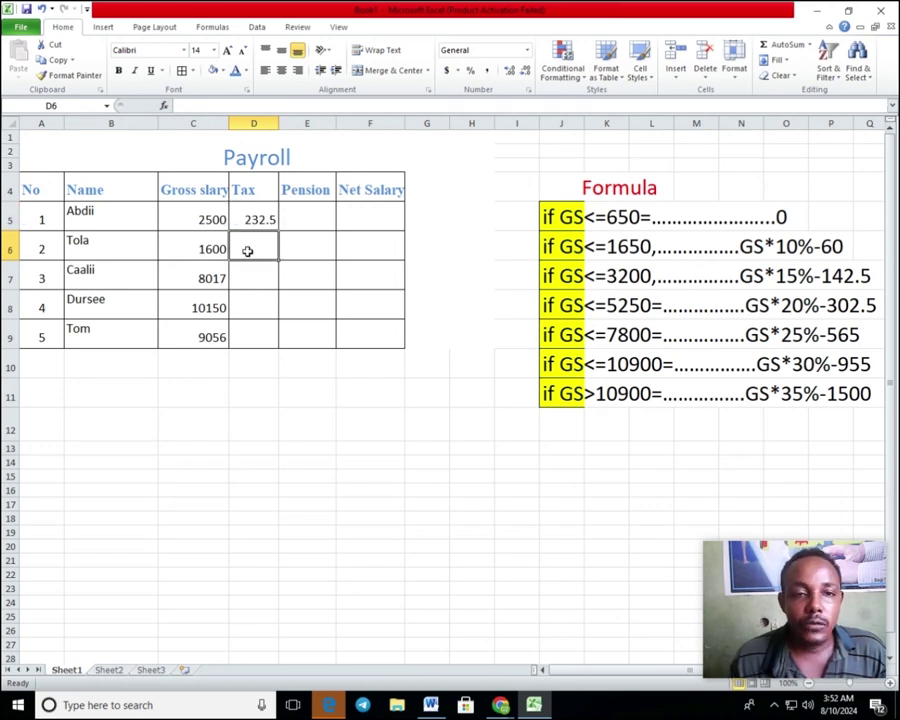
{"action": "left_click", "coordinate": [249, 221]}
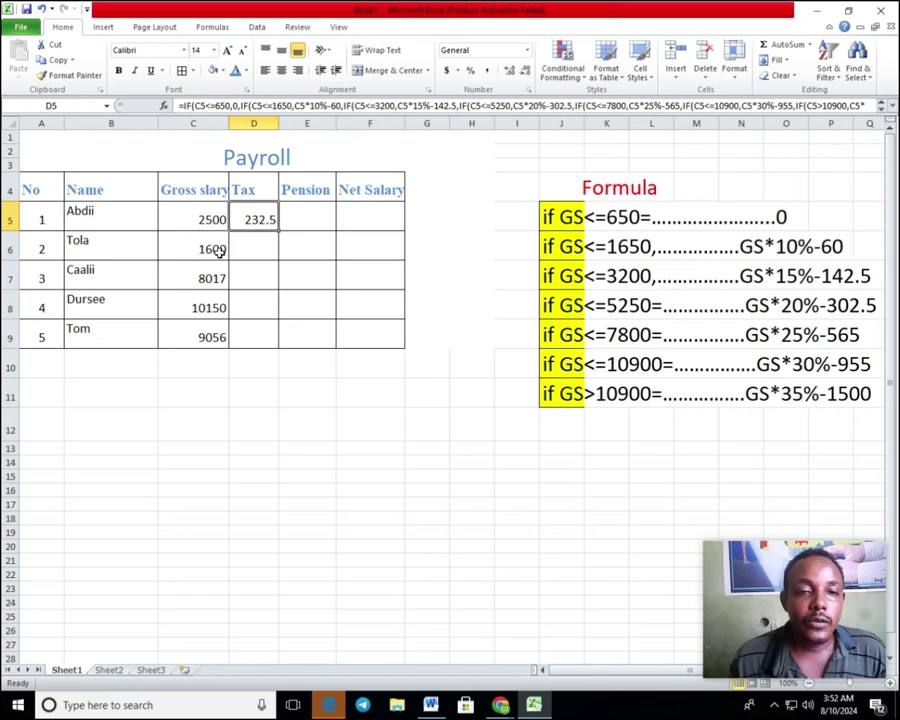
{"action": "left_click_drag", "start_coordinate": [197, 248], "coordinate": [207, 337]}
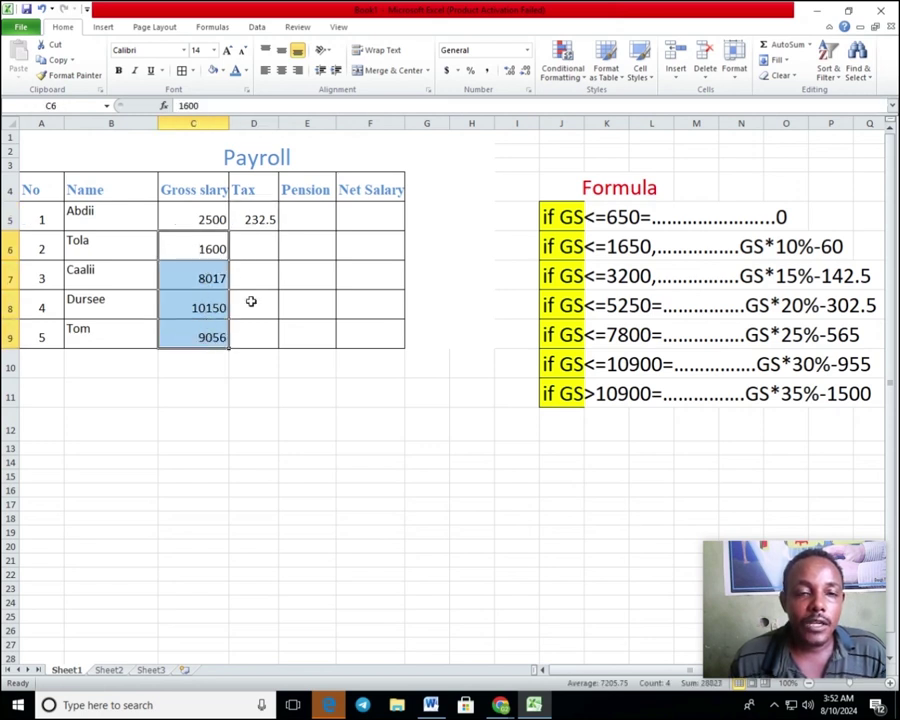
{"action": "left_click", "coordinate": [255, 280]}
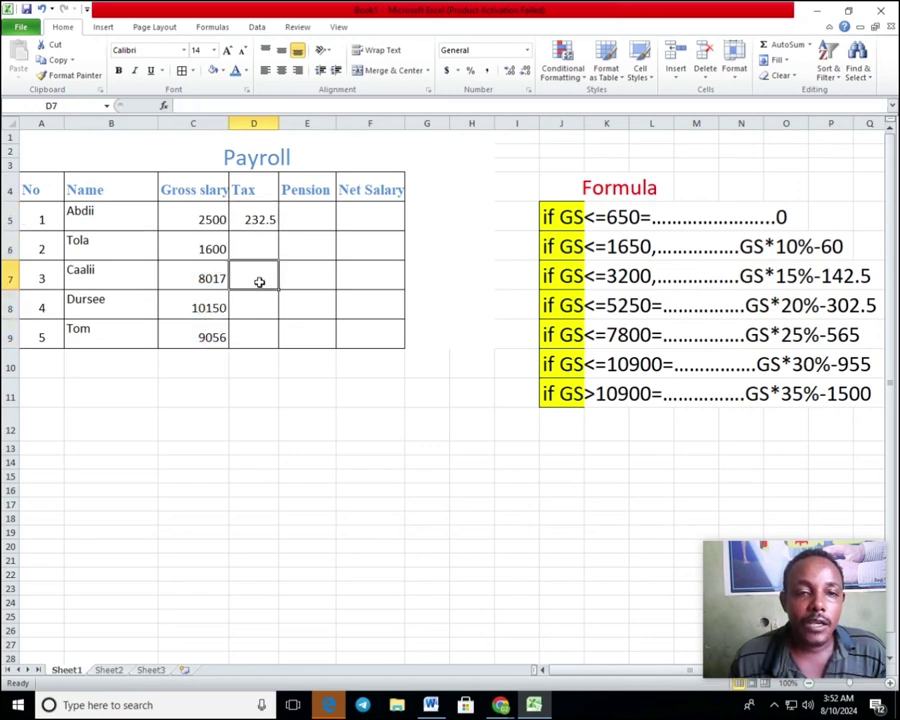
{"action": "left_click", "coordinate": [252, 220]}
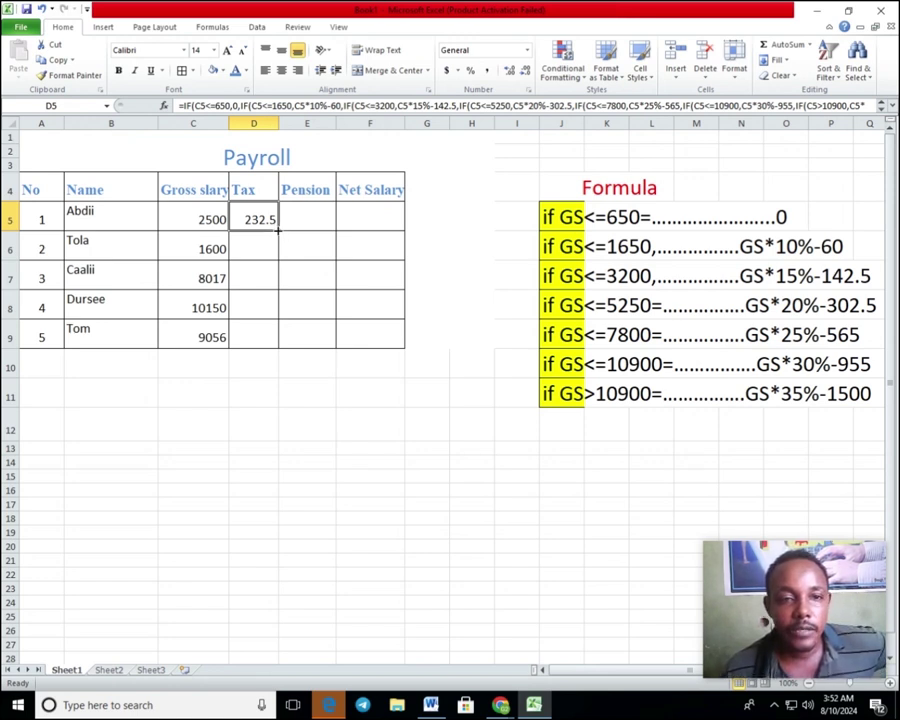
Step: Fill the tax formula from D5 to D9, giving 100, 1450.1, 2090 and 1761.8
{"action": "left_click_drag", "start_coordinate": [278, 230], "coordinate": [273, 341]}
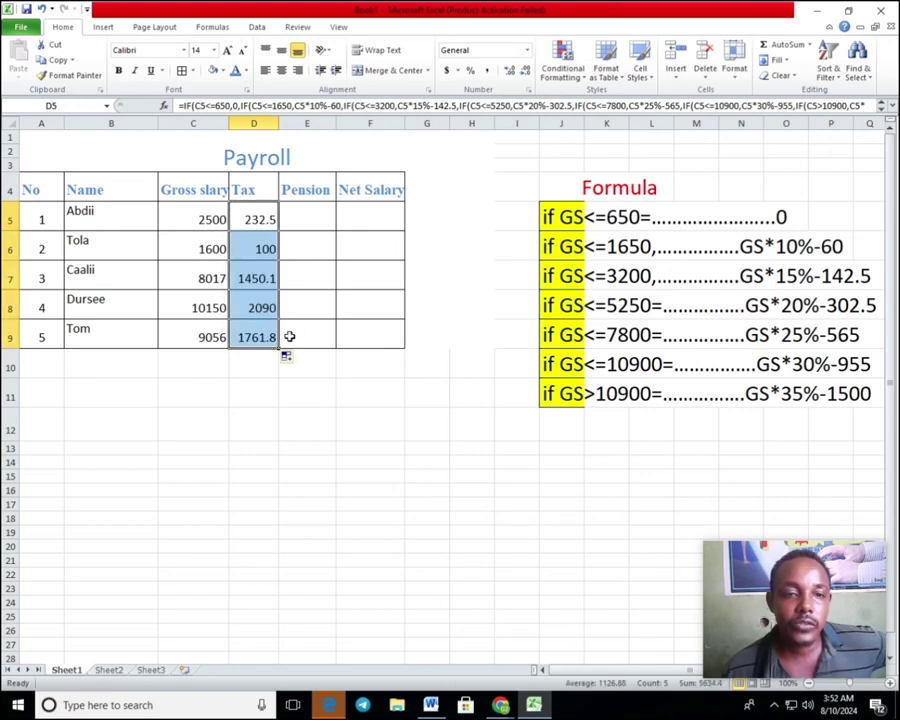
{"action": "left_click", "coordinate": [305, 334]}
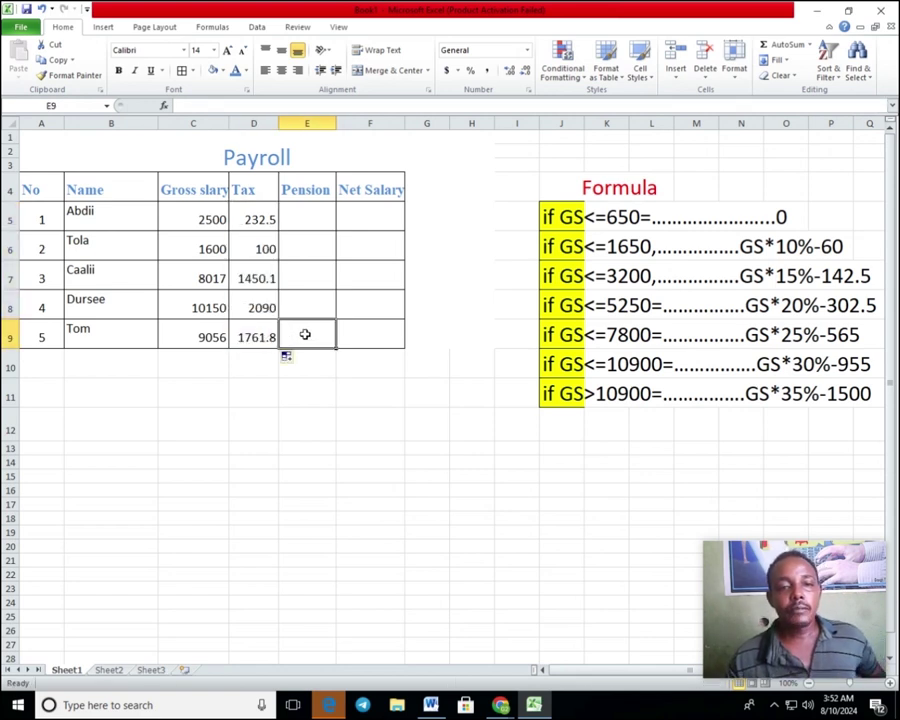
{"action": "left_click_drag", "start_coordinate": [246, 218], "coordinate": [250, 340]}
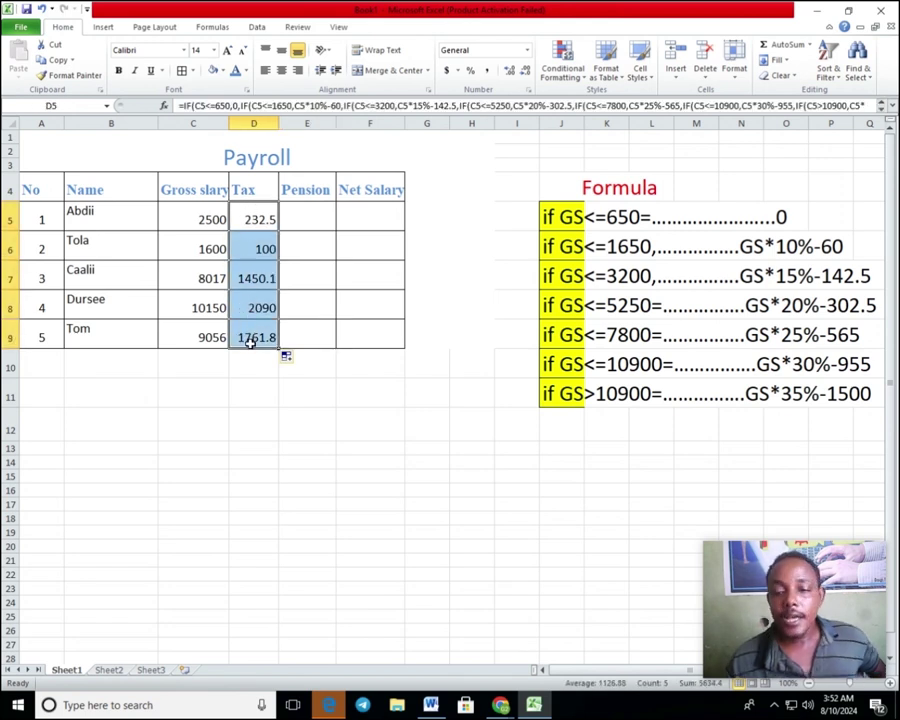
{"action": "left_click", "coordinate": [254, 388]}
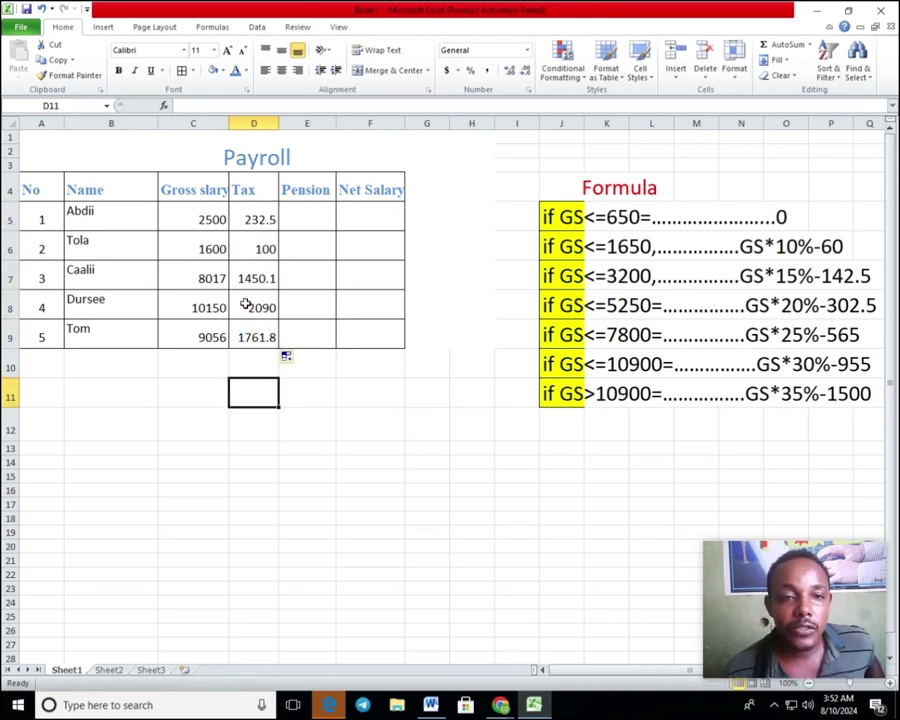
{"action": "left_click_drag", "start_coordinate": [247, 212], "coordinate": [251, 330]}
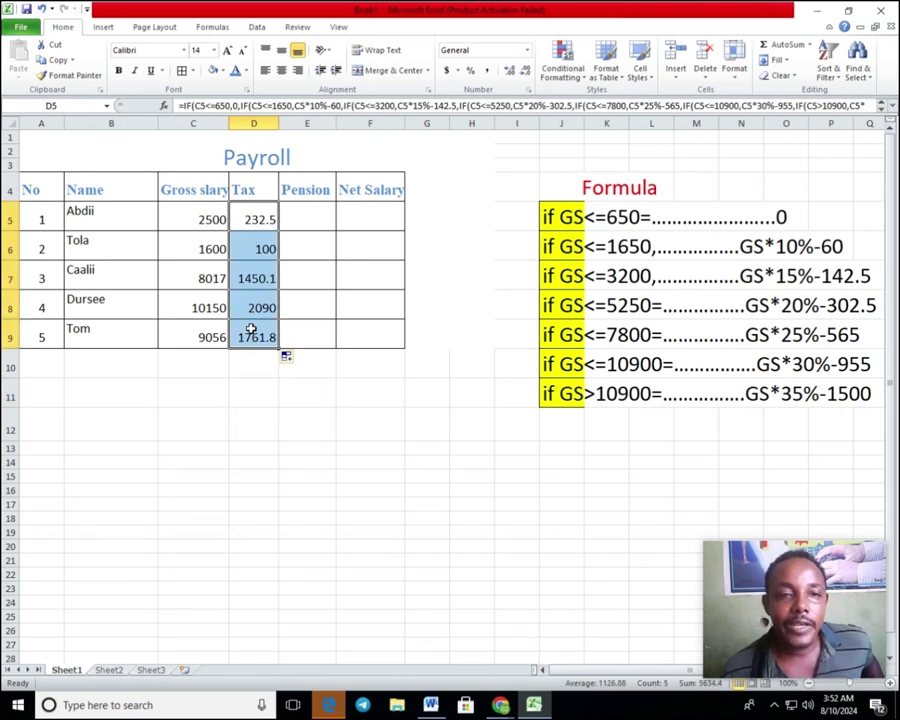
Step: Compare the tax results with the bracket rules and the first gross salary of 2500
{"action": "left_click", "coordinate": [607, 246]}
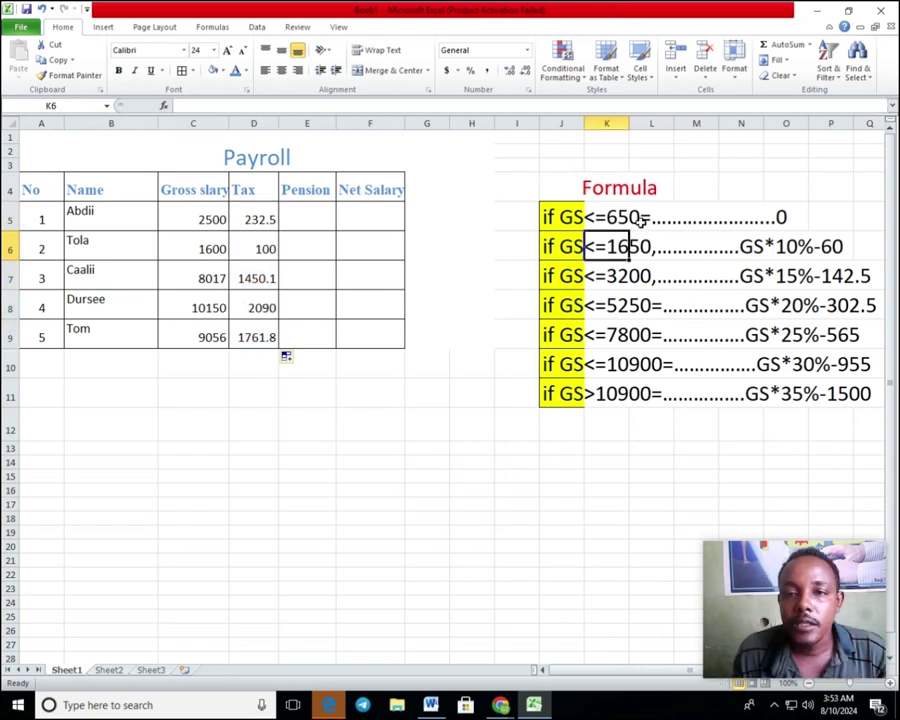
{"action": "left_click", "coordinate": [642, 220]}
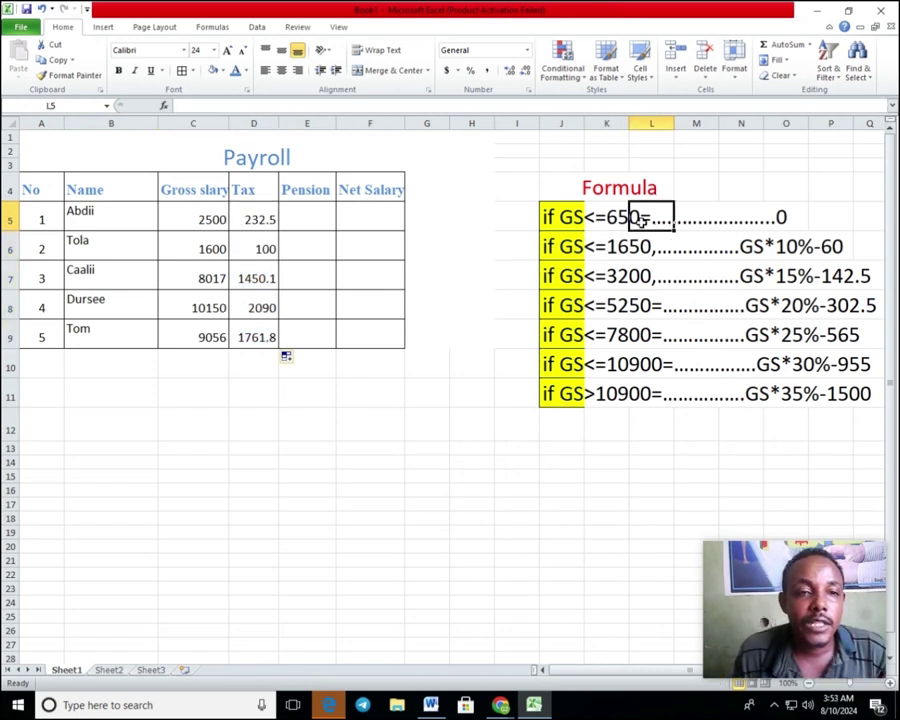
{"action": "left_click", "coordinate": [316, 247]}
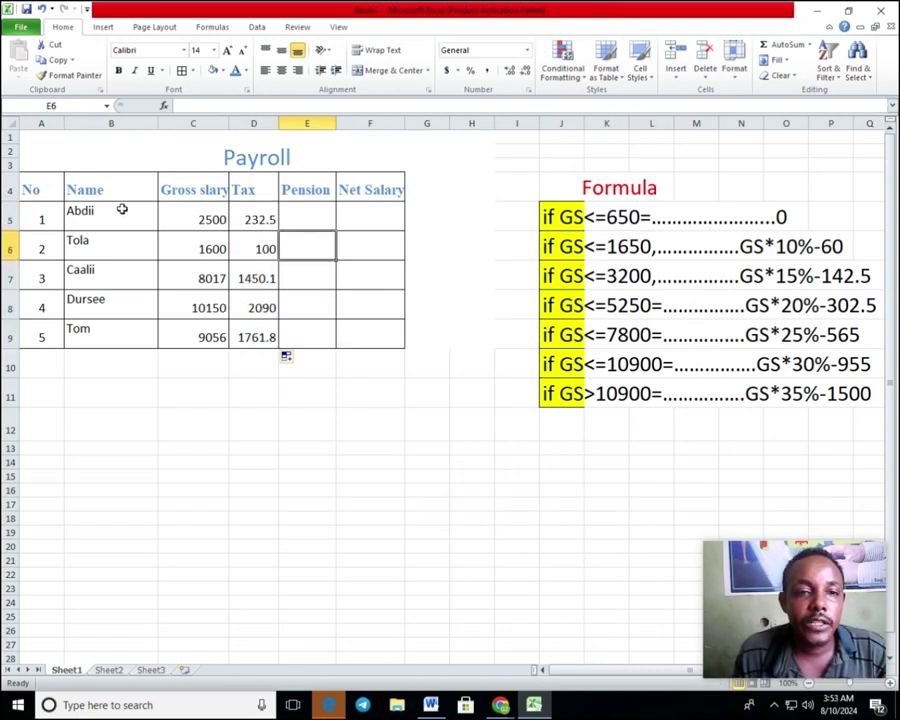
{"action": "left_click", "coordinate": [199, 218]}
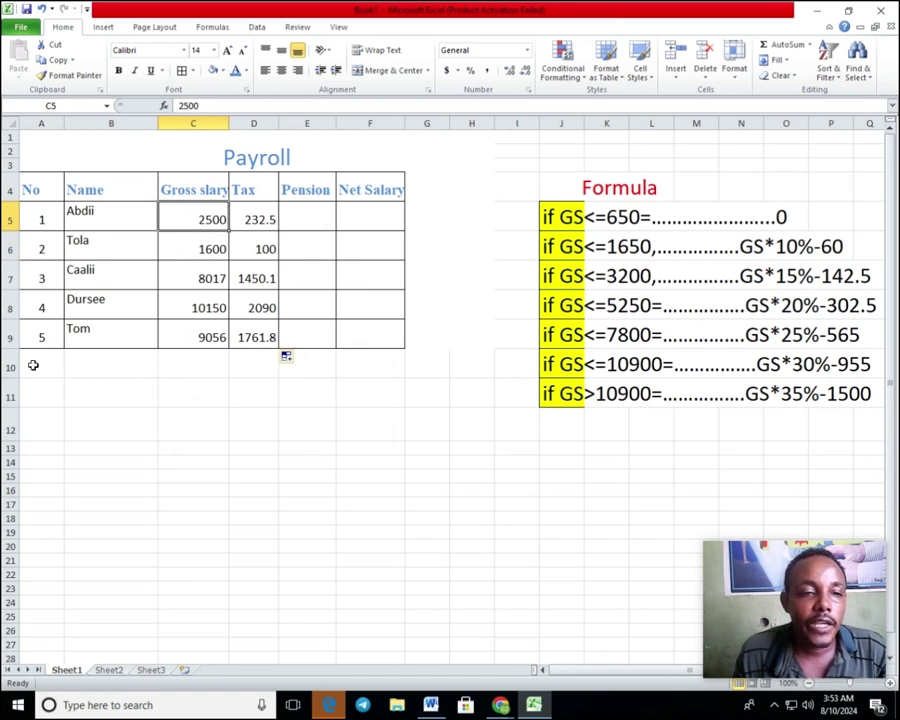
Step: Add all borders to the new row A10:F10
{"action": "left_click_drag", "start_coordinate": [38, 366], "coordinate": [373, 368]}
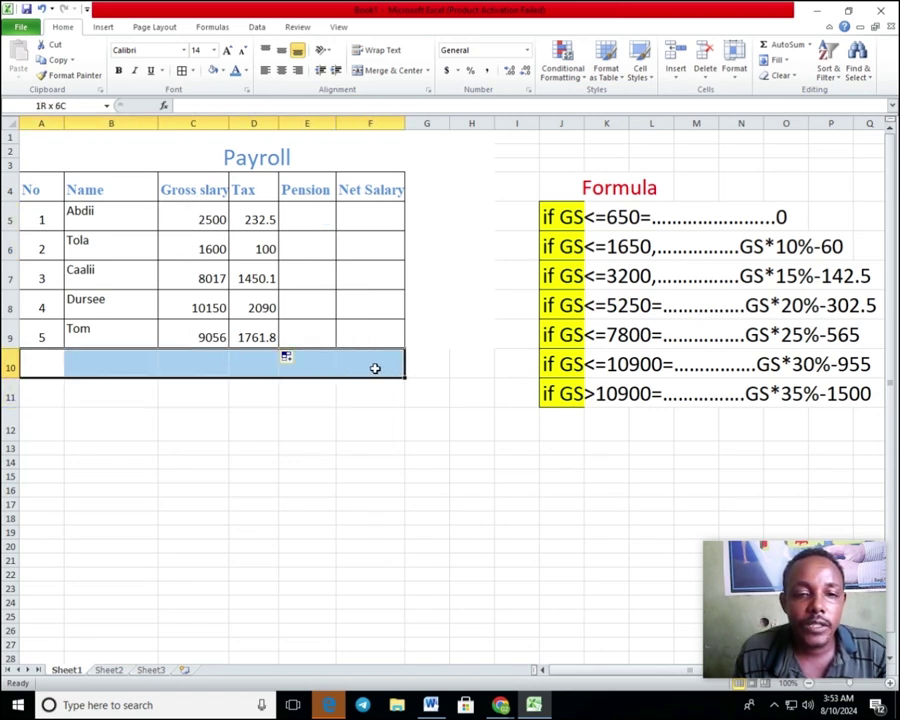
{"action": "left_click", "coordinate": [181, 70]}
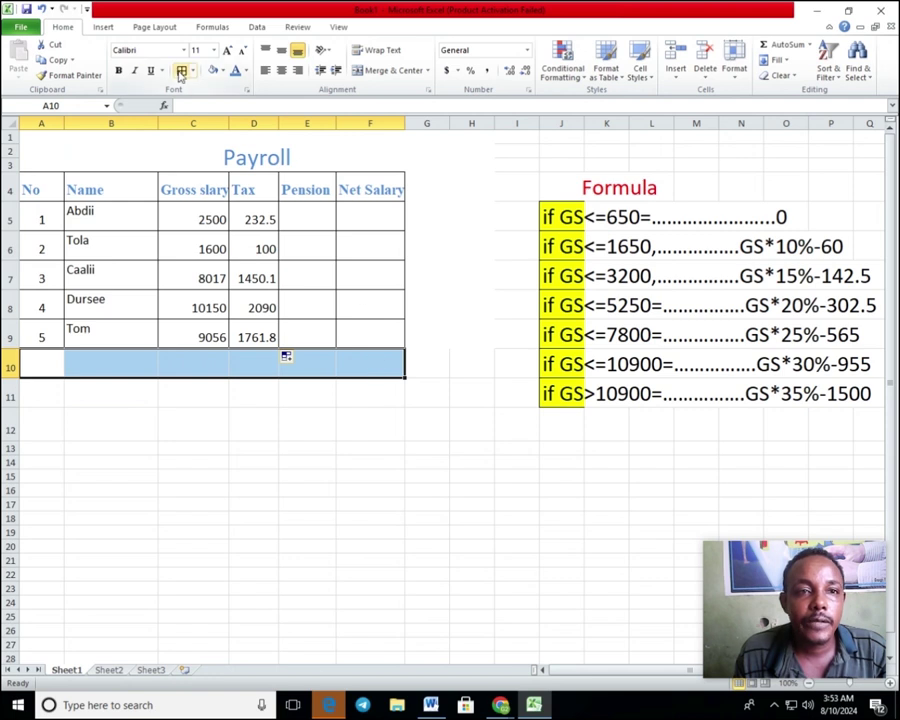
{"action": "left_click", "coordinate": [234, 413]}
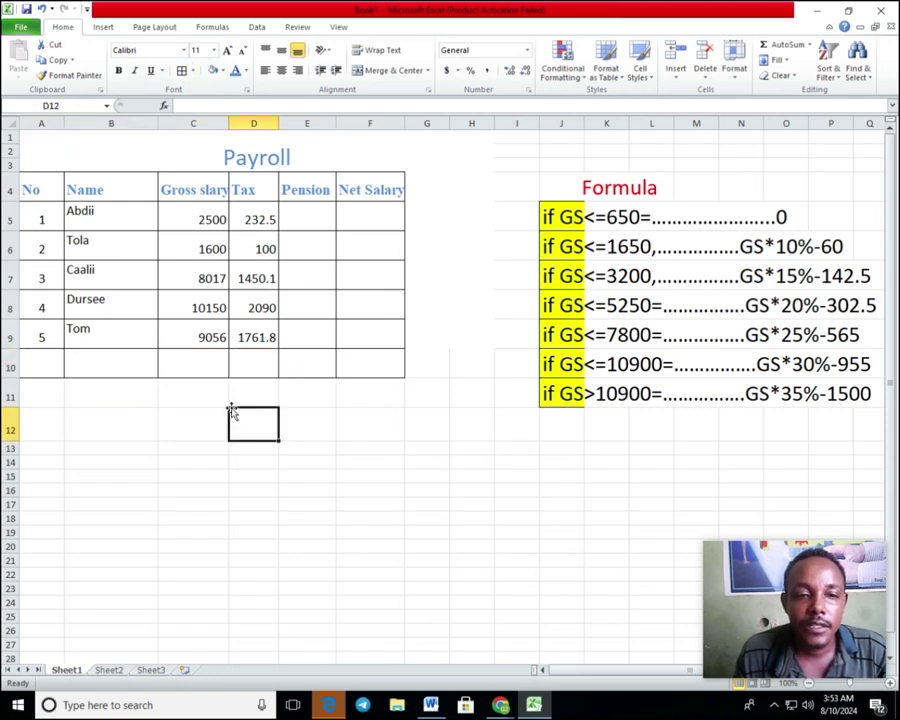
Step: Enter the sixth employee's name and gross salary 540 in row 10, so the tax shows 0
{"action": "left_click", "coordinate": [84, 367]}
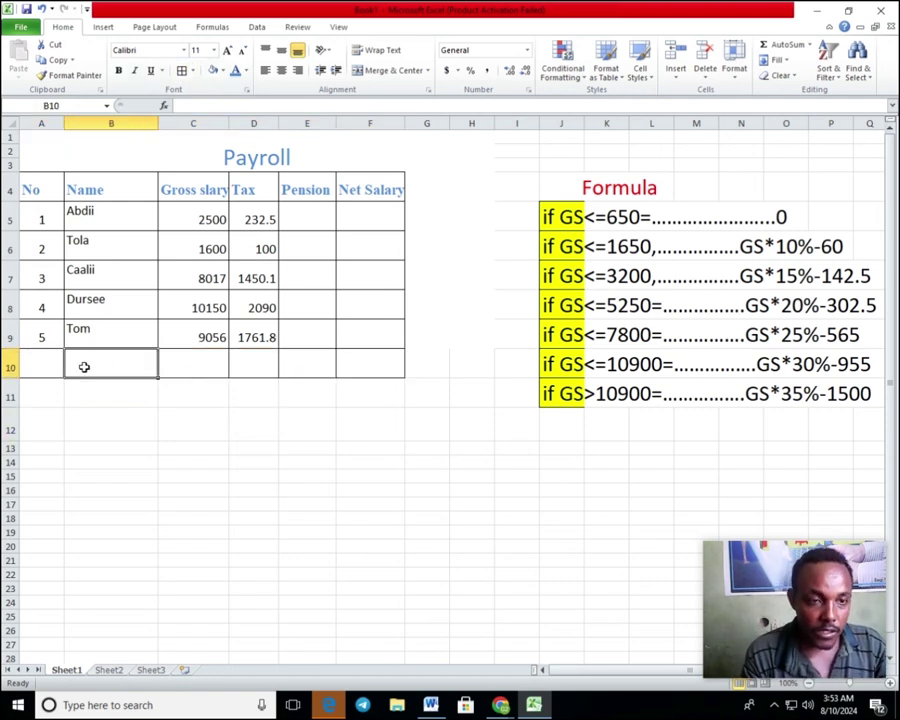
{"action": "type", "text": "Gu"}
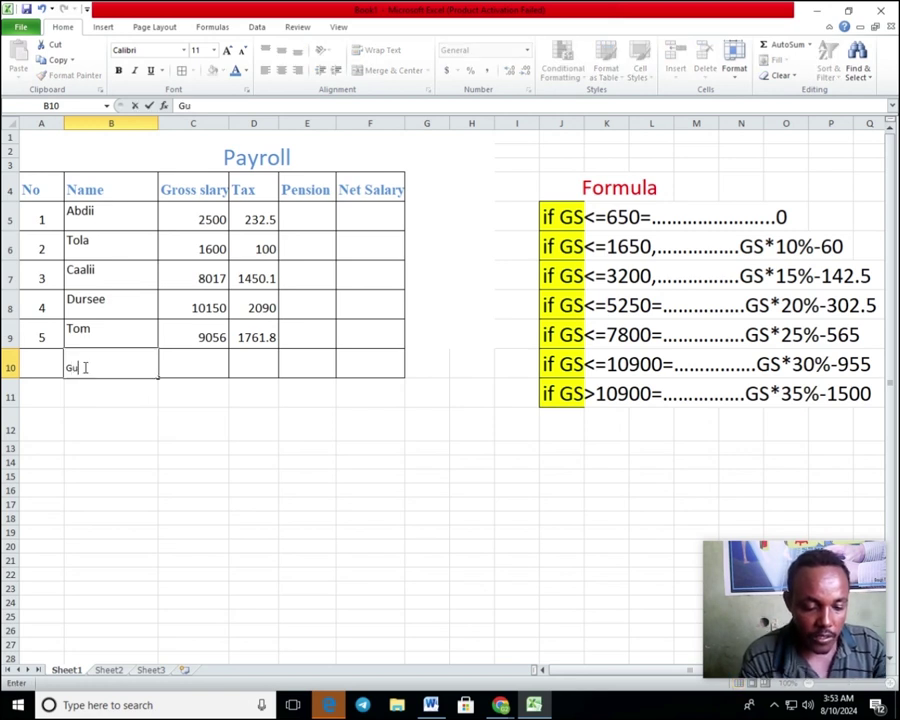
{"action": "type", "text": "utaa"}
{"action": "left_click", "coordinate": [178, 363]}
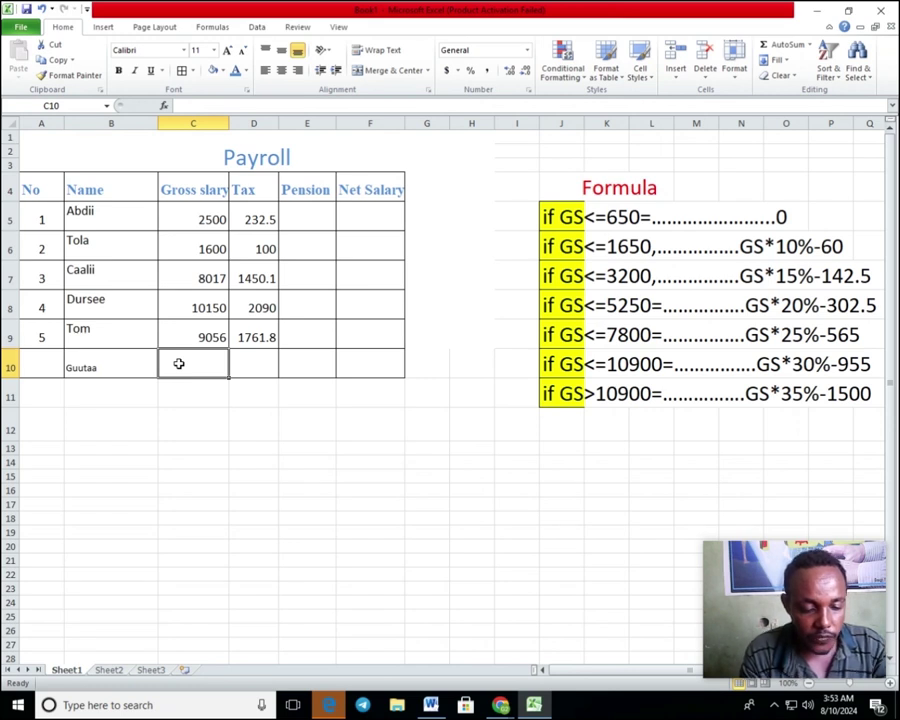
{"action": "type", "text": "54"}
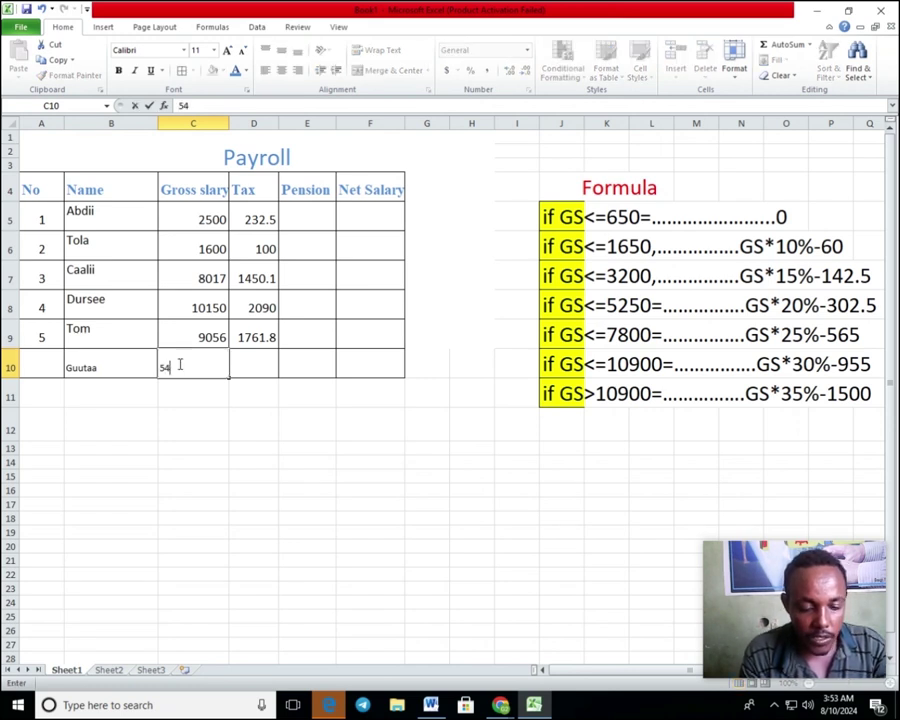
{"action": "type", "text": "0"}
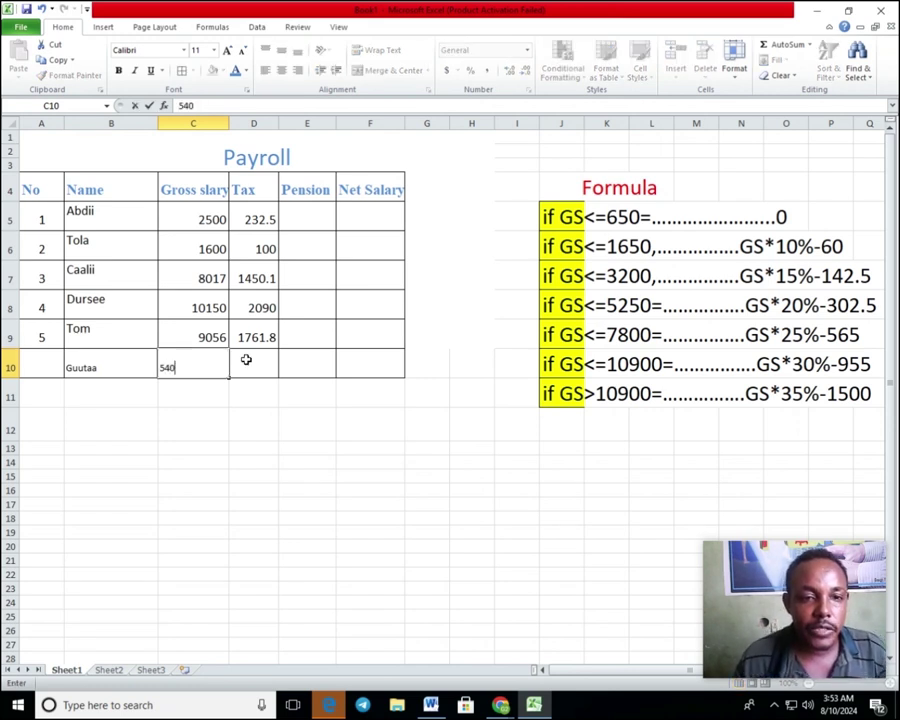
{"action": "left_click", "coordinate": [246, 362]}
{"action": "left_click", "coordinate": [236, 395]}
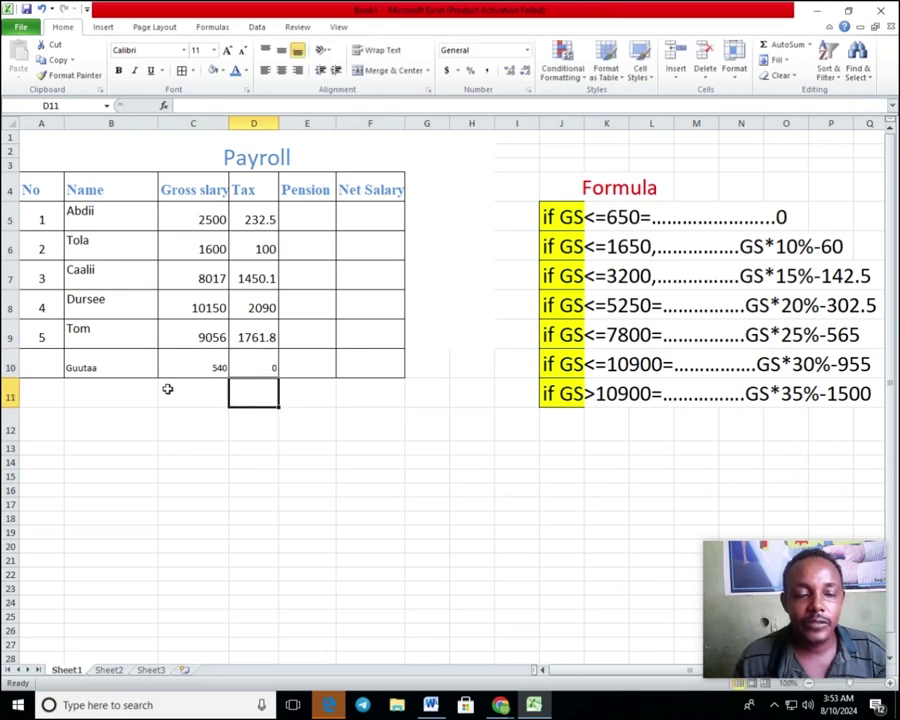
{"action": "left_click", "coordinate": [205, 371]}
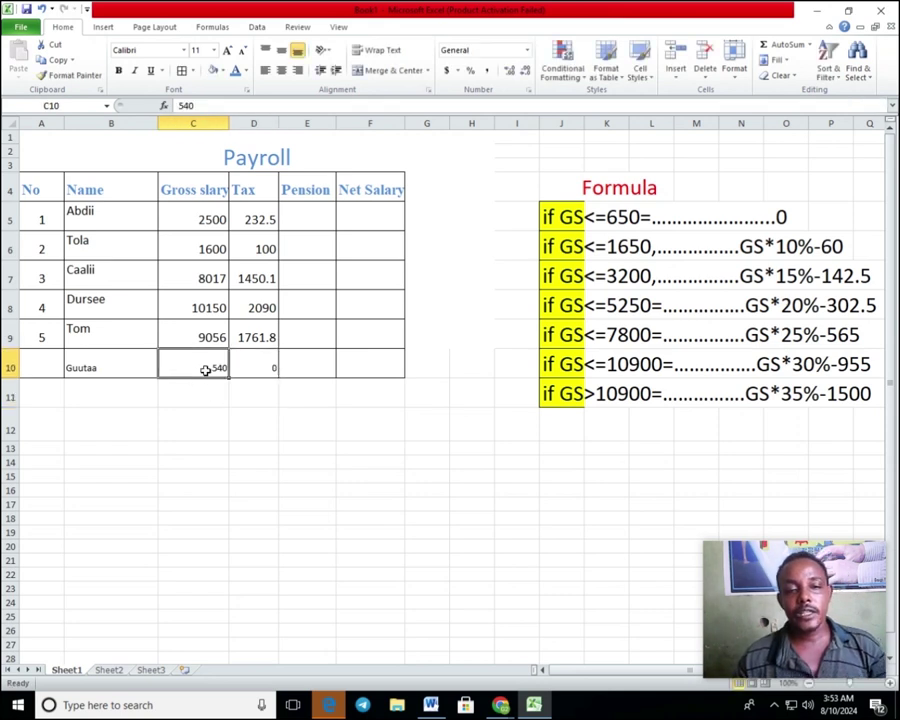
{"action": "left_click", "coordinate": [259, 370]}
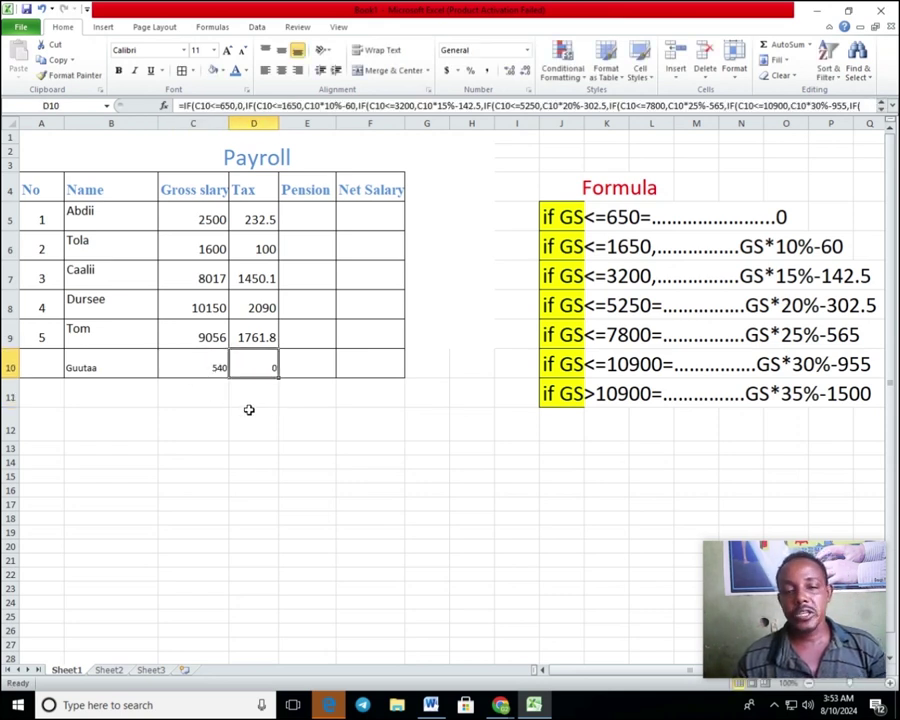
{"action": "left_click", "coordinate": [226, 414]}
{"action": "type", "text": "6"}
Step: Enter employee number 7 in cell A11
{"action": "left_click", "coordinate": [72, 392]}
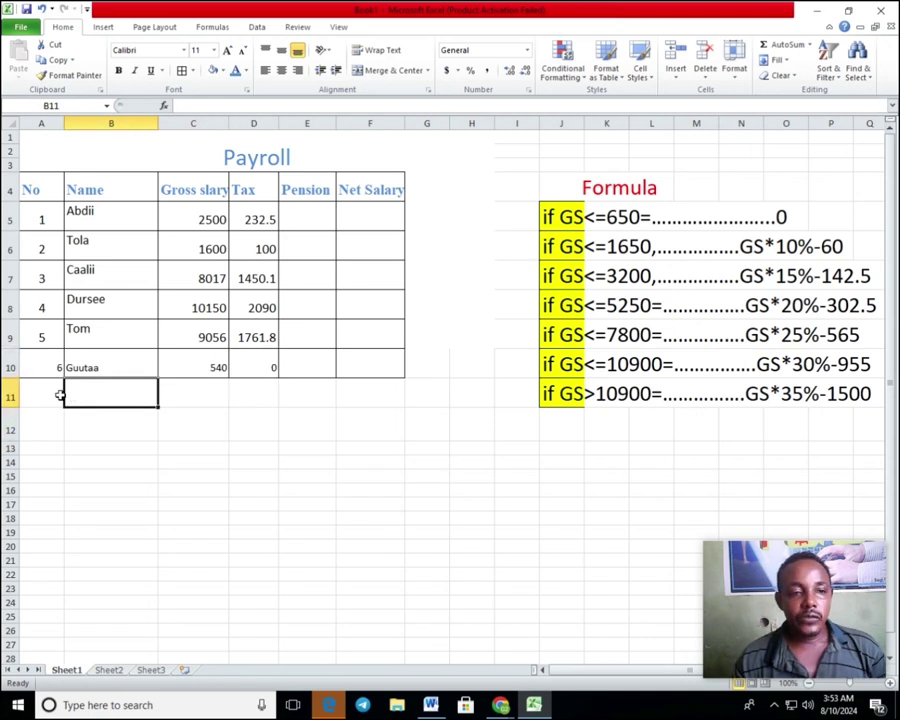
{"action": "left_click", "coordinate": [27, 390]}
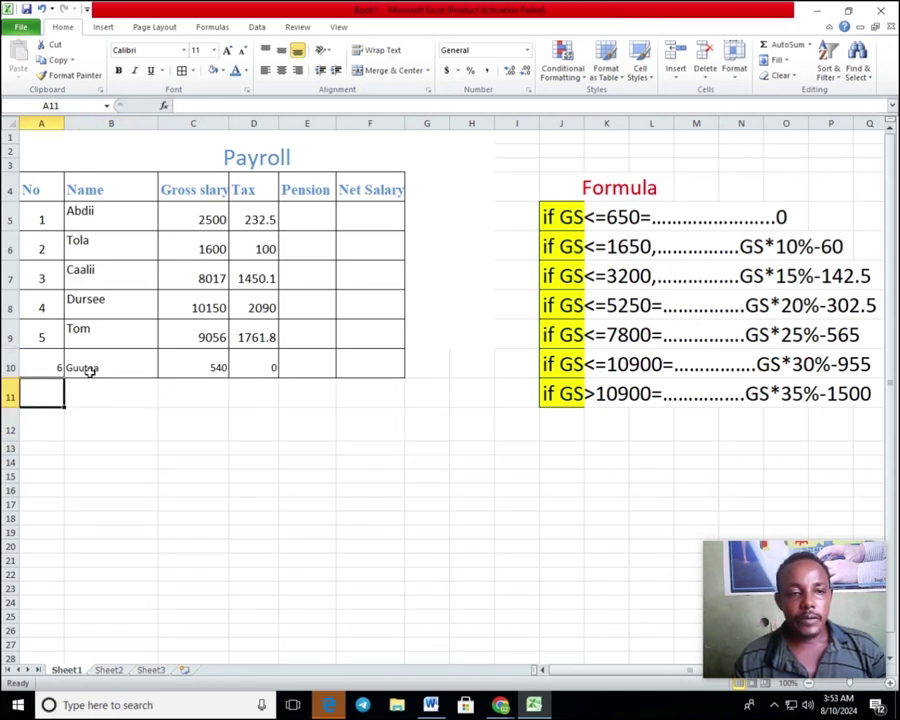
{"action": "left_click", "coordinate": [114, 394]}
{"action": "left_click", "coordinate": [48, 394]}
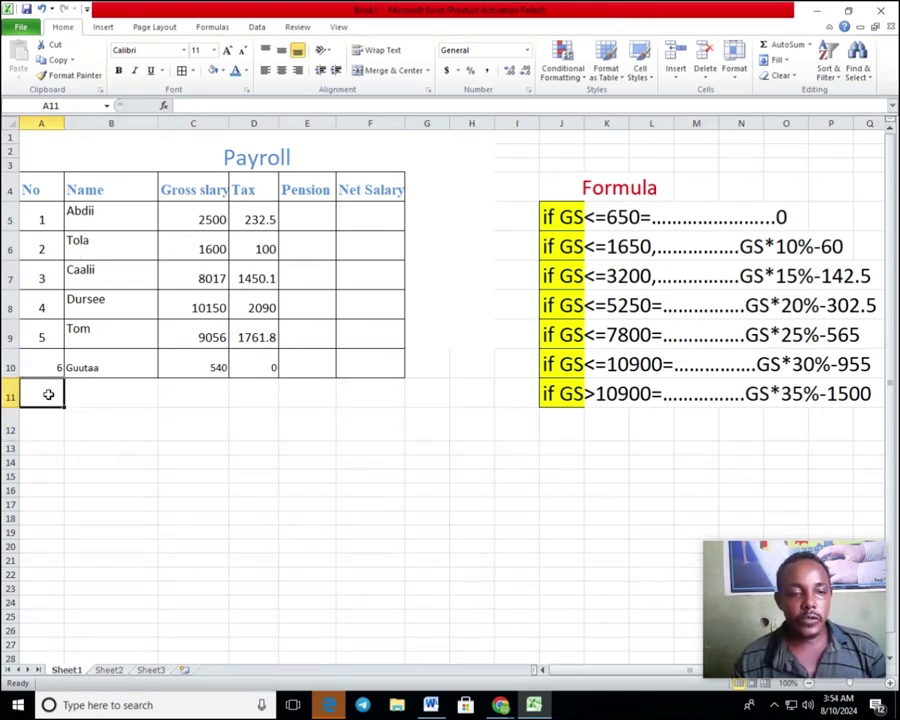
{"action": "type", "text": "7"}
{"action": "left_click", "coordinate": [105, 404]}
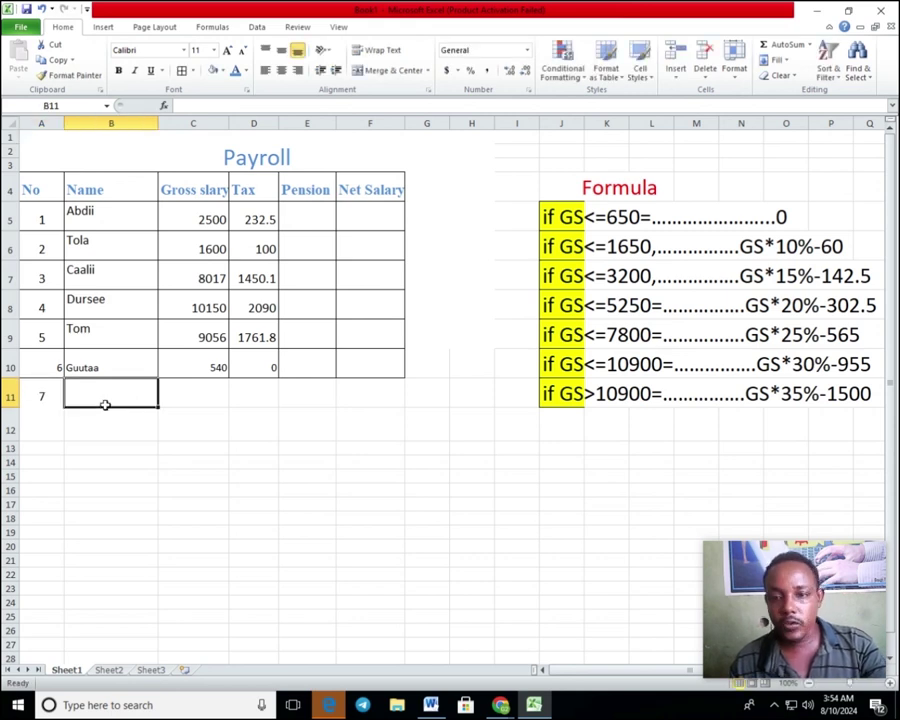
Step: Enter the seventh employee's name and gross salary 12500, giving a tax of 2875
{"action": "left_click", "coordinate": [46, 424]}
{"action": "left_click", "coordinate": [88, 394]}
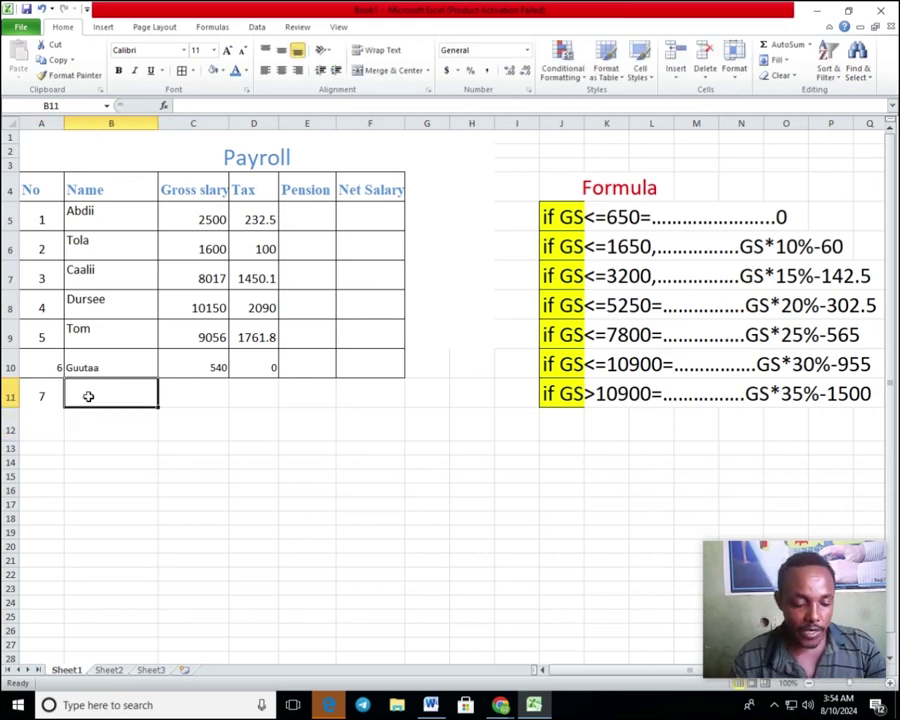
{"action": "type", "text": "N"}
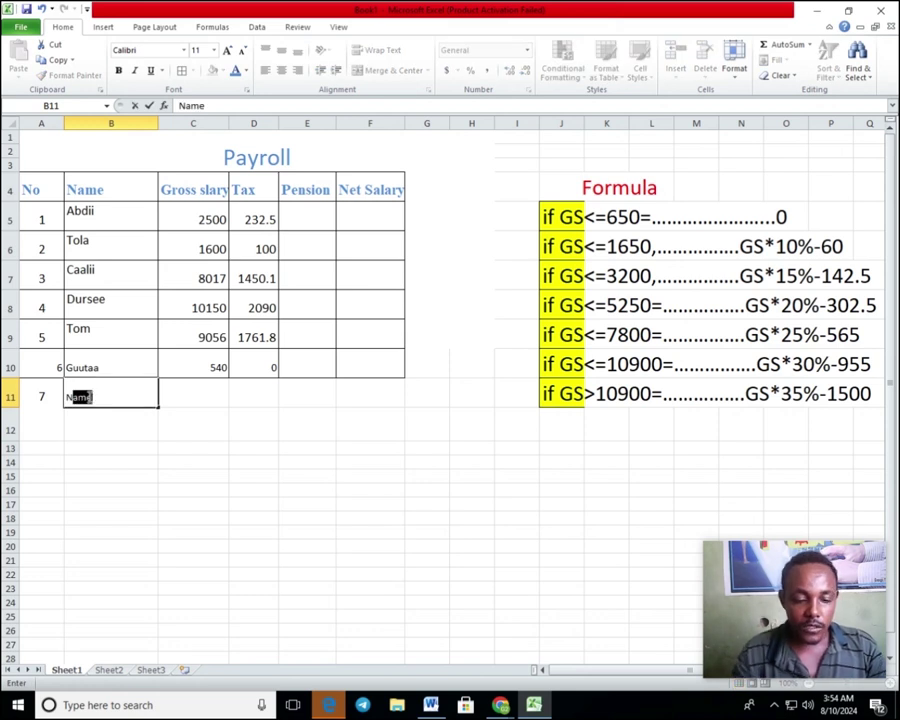
{"action": "key", "text": "BackSpace"}
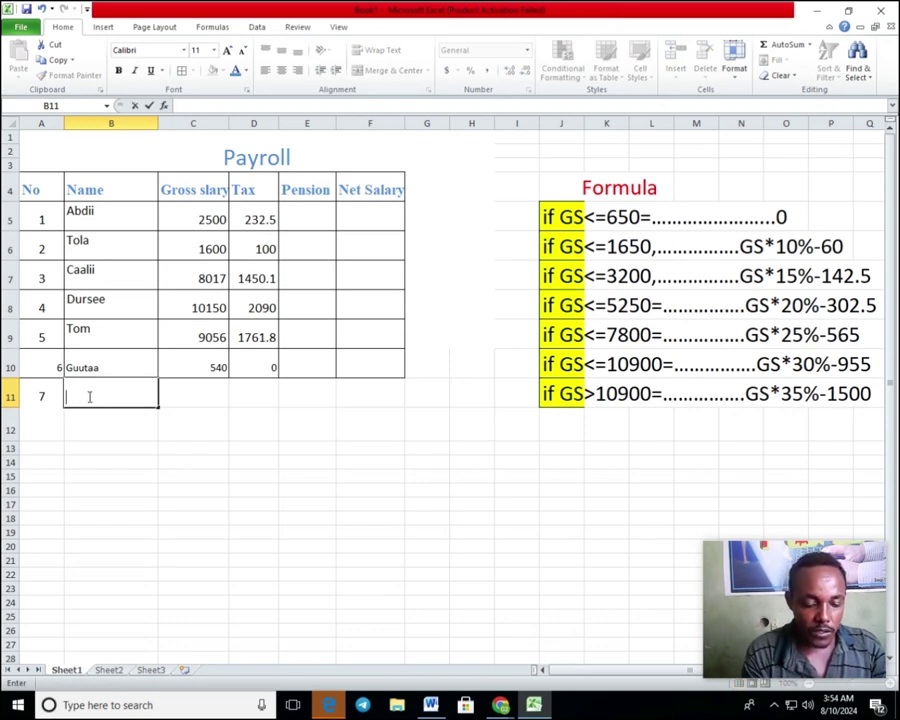
{"action": "type", "text": "Boru"}
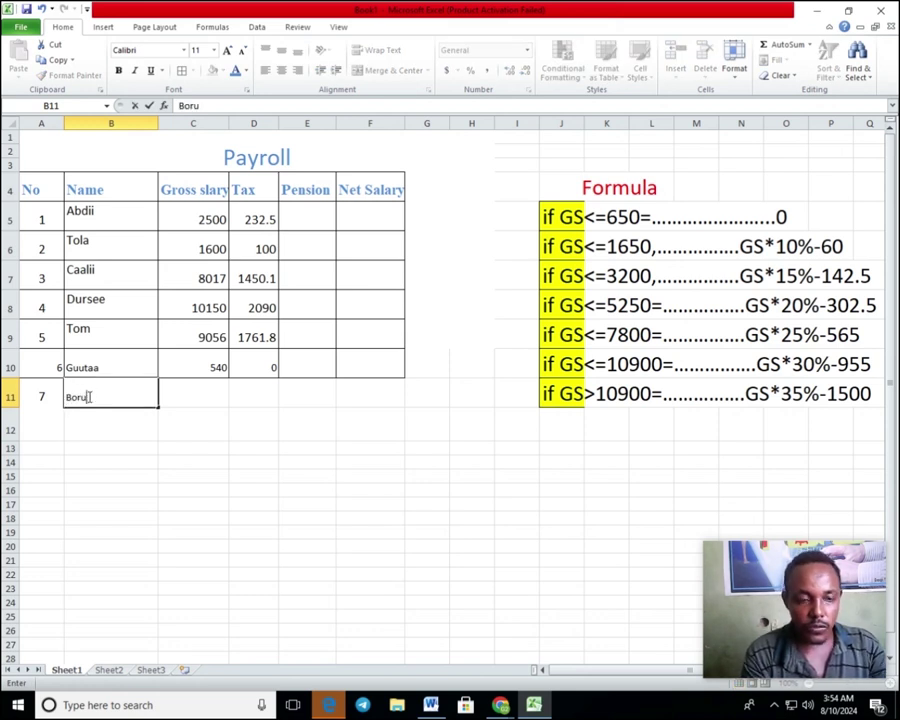
{"action": "type", "text": "u"}
{"action": "left_click", "coordinate": [187, 394]}
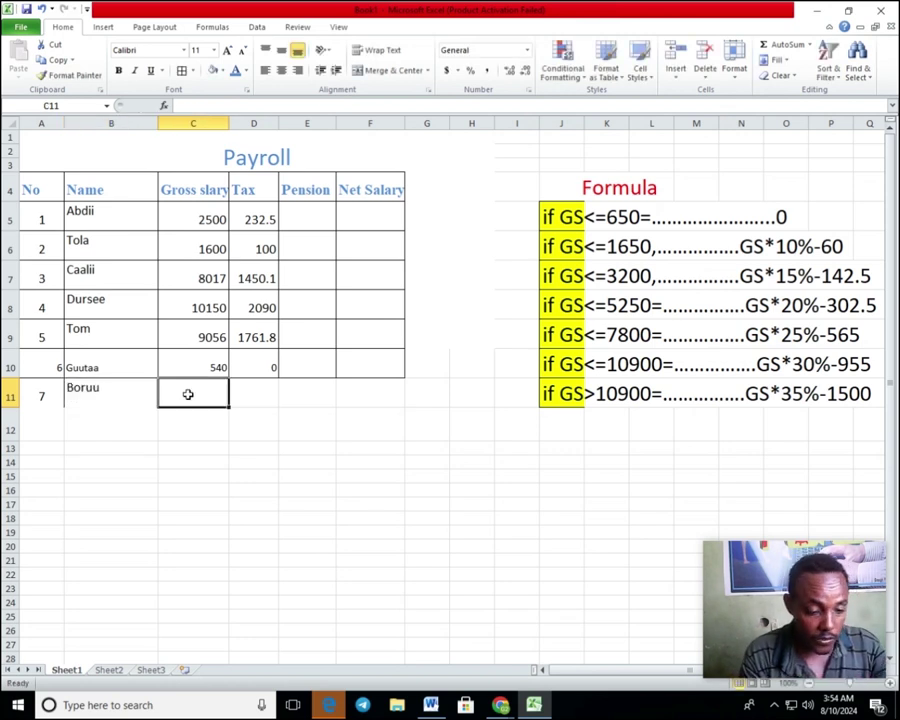
{"action": "type", "text": "12500"}
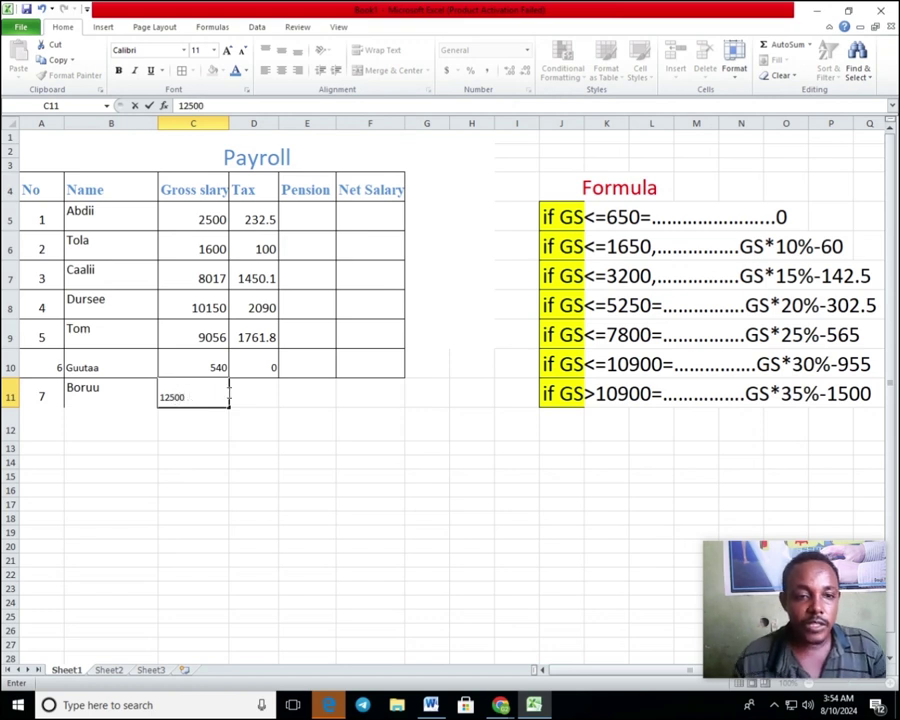
{"action": "left_click", "coordinate": [246, 397]}
{"action": "left_click", "coordinate": [250, 446]}
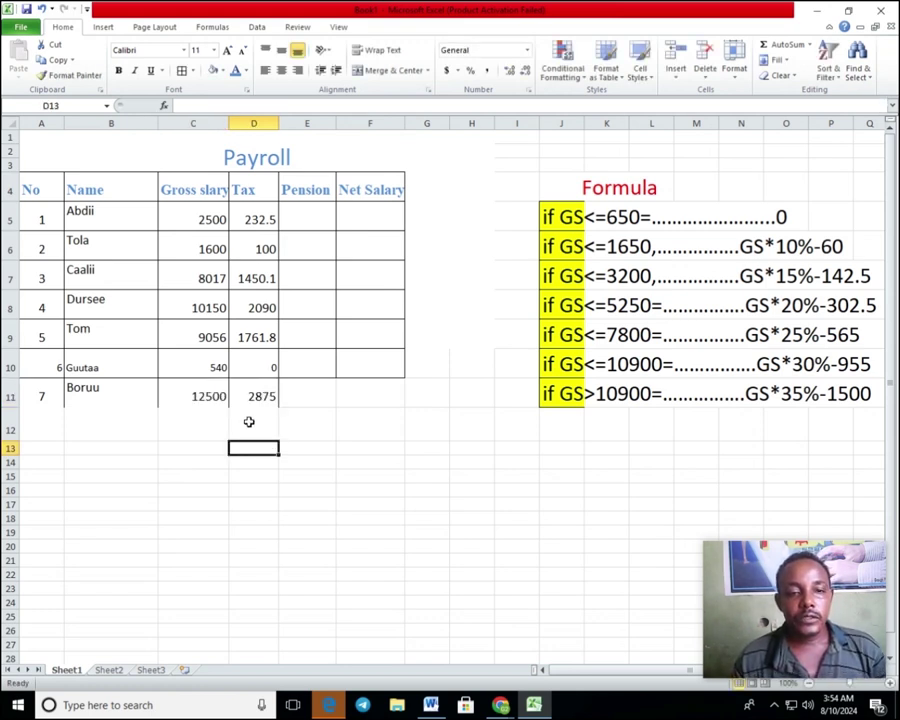
{"action": "left_click", "coordinate": [256, 423]}
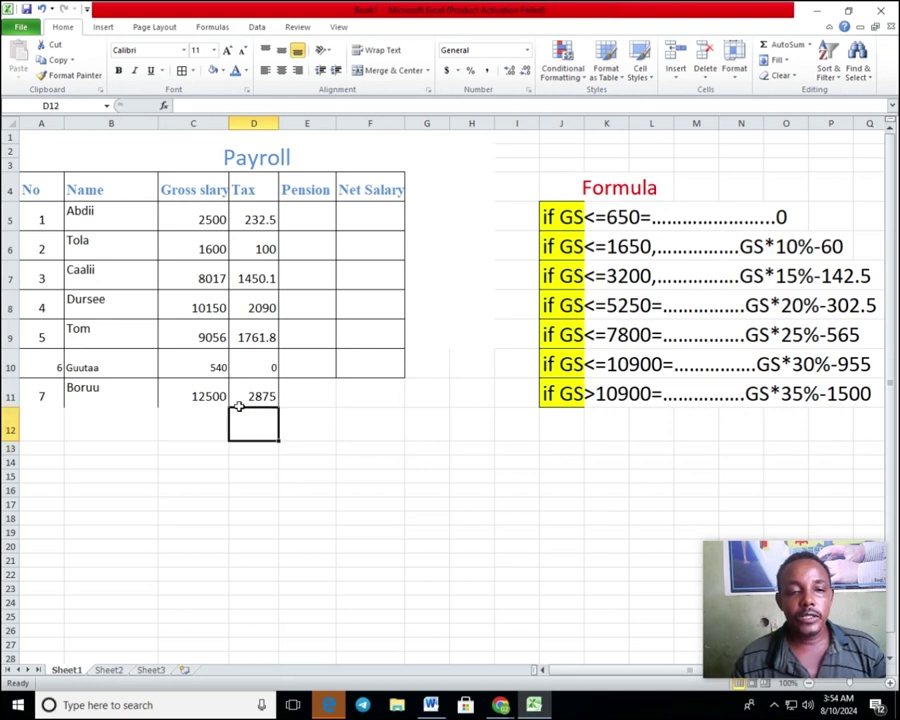
{"action": "left_click", "coordinate": [246, 397]}
{"action": "left_click_drag", "start_coordinate": [38, 394], "coordinate": [372, 396]}
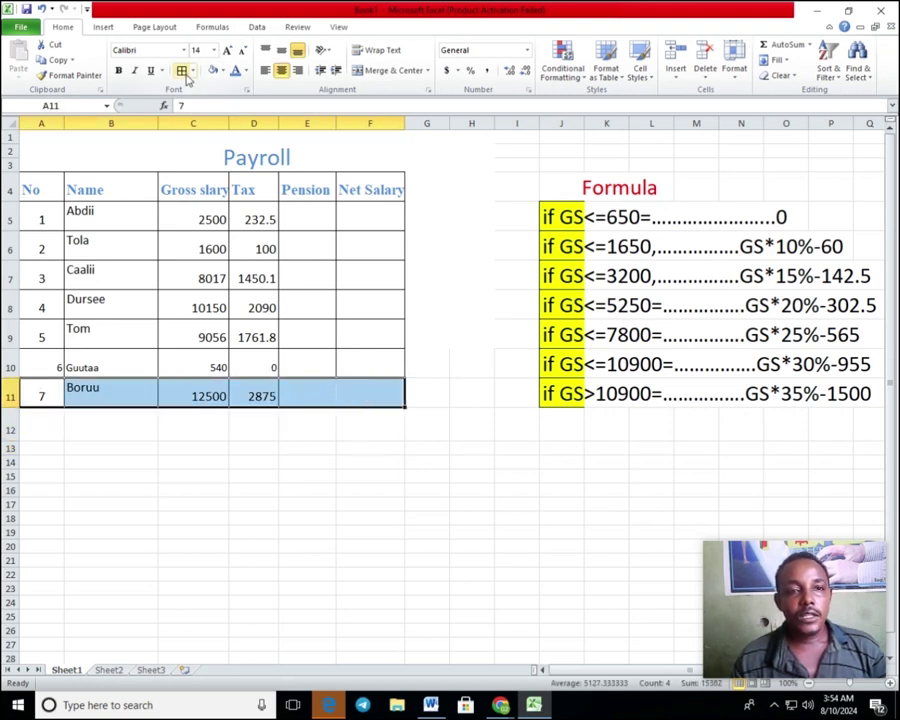
{"action": "left_click", "coordinate": [236, 462]}
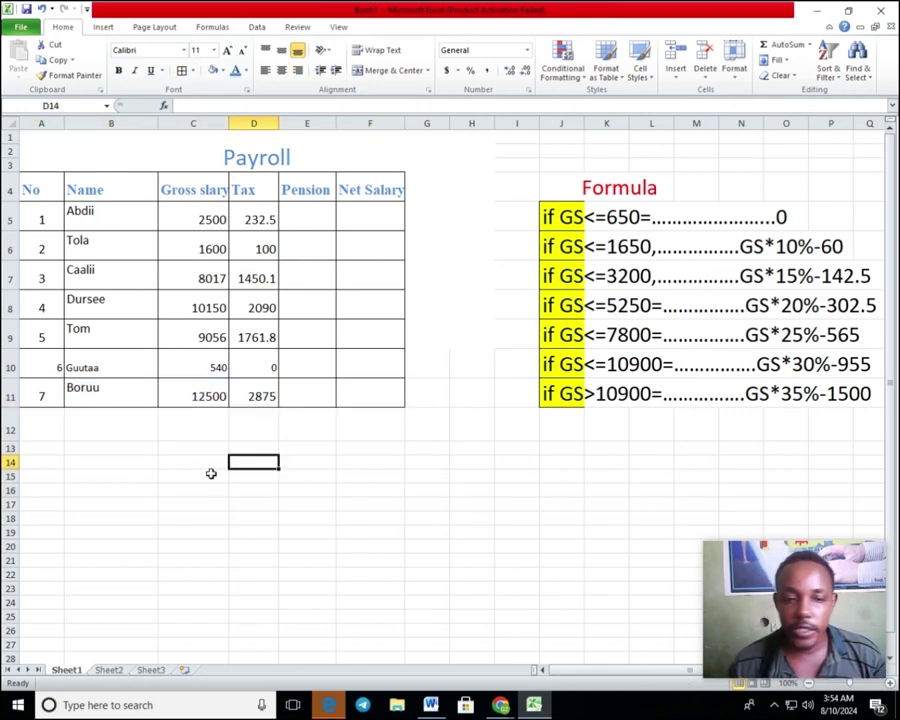
{"action": "left_click", "coordinate": [83, 424]}
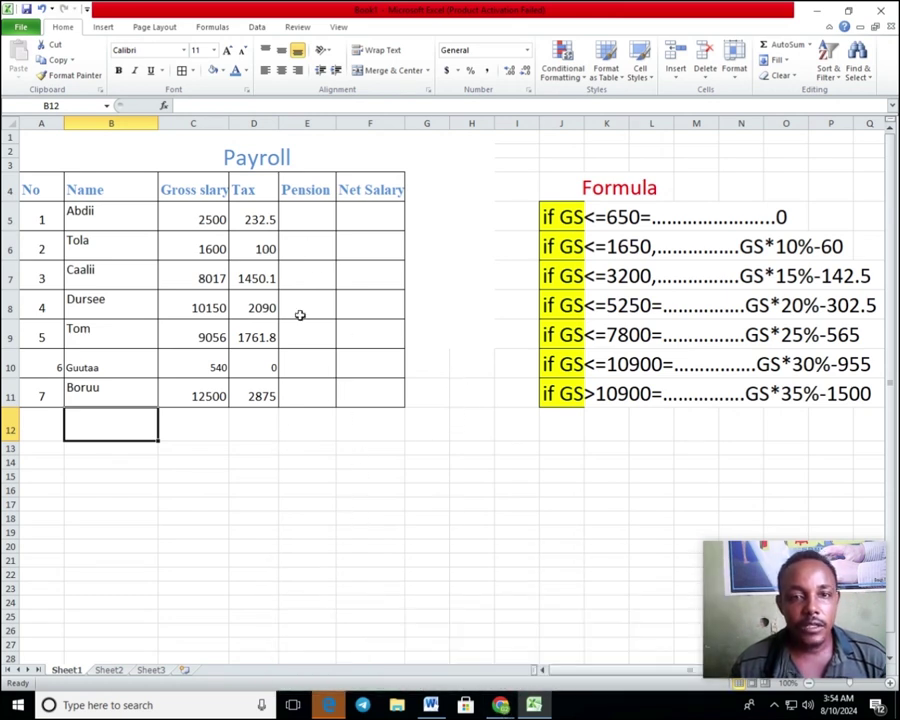
{"action": "left_click", "coordinate": [356, 216]}
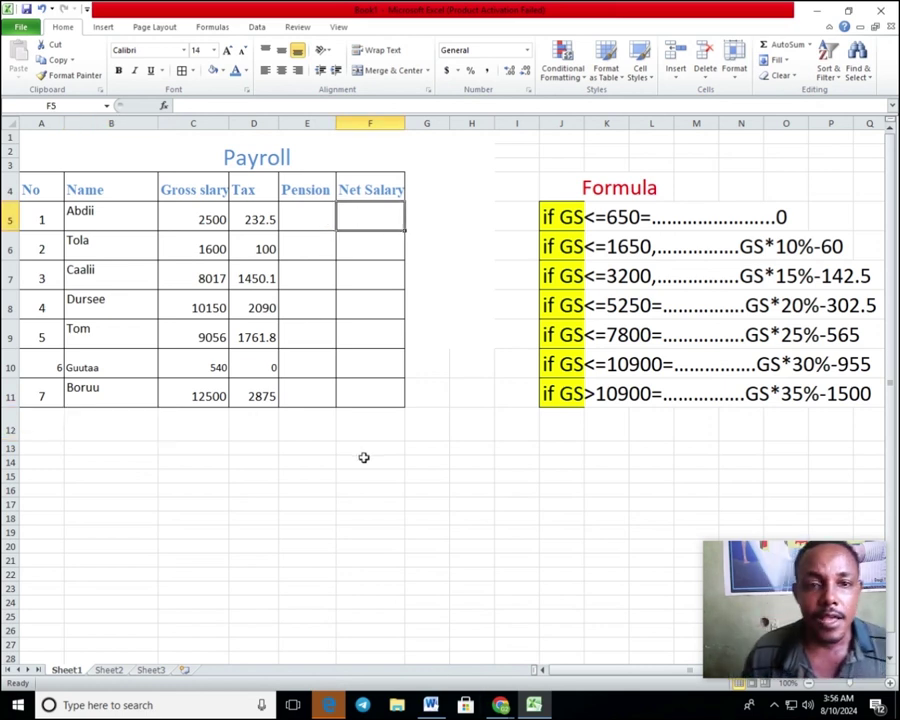
{"action": "left_click", "coordinate": [343, 432]}
{"action": "left_click_drag", "start_coordinate": [262, 220], "coordinate": [262, 396]}
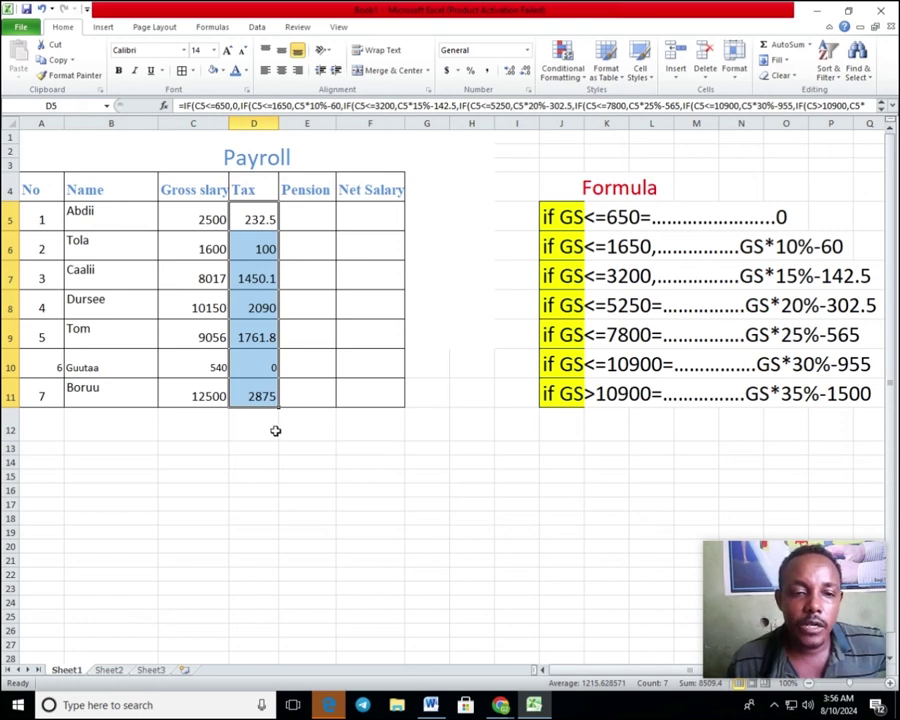
{"action": "left_click", "coordinate": [275, 430]}
{"action": "left_click_drag", "start_coordinate": [250, 215], "coordinate": [263, 394]}
{"action": "left_click", "coordinate": [253, 444]}
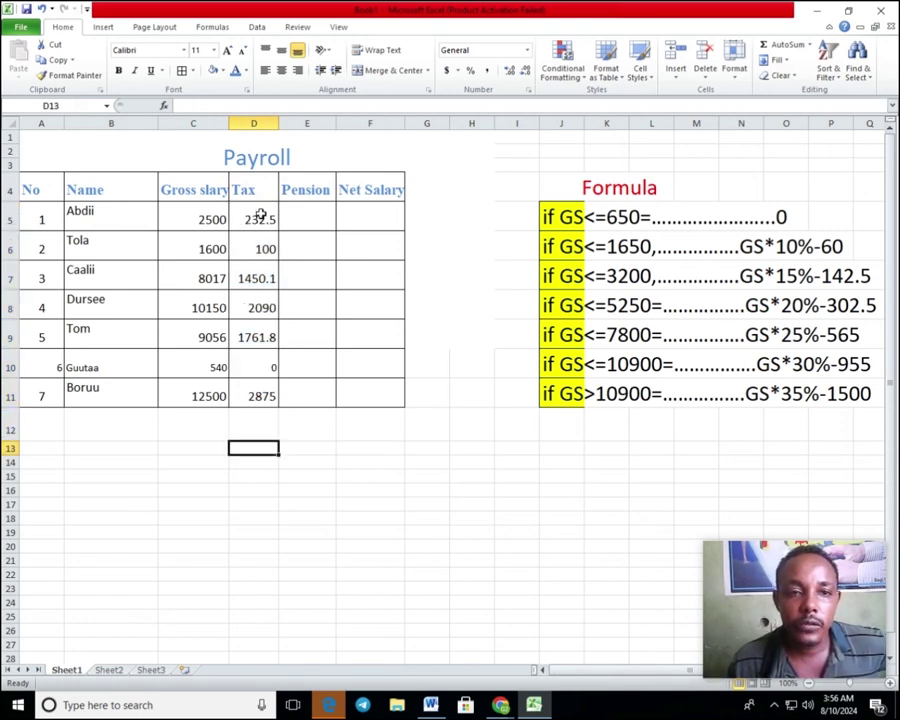
{"action": "left_click_drag", "start_coordinate": [258, 215], "coordinate": [259, 396]}
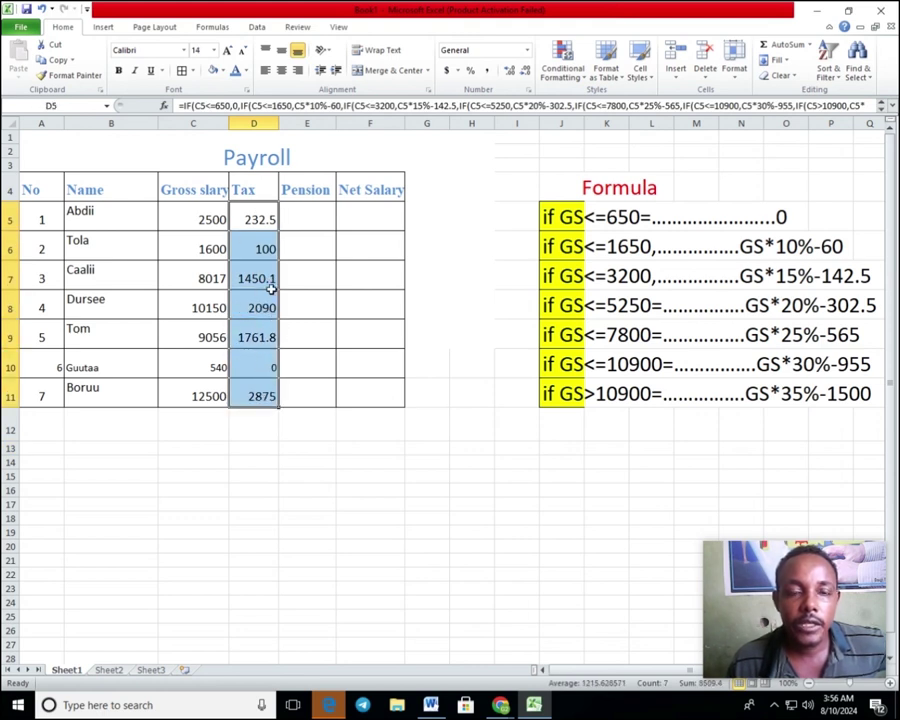
{"action": "left_click", "coordinate": [301, 218]}
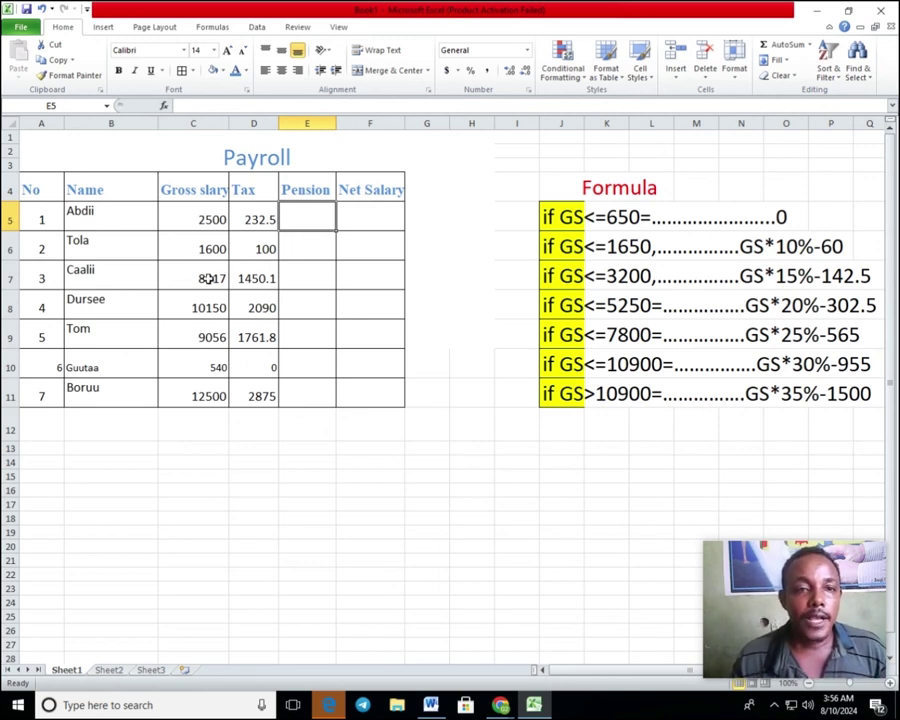
Step: Enter the pension formula =C5*0.07 in E5, giving 175
{"action": "left_click", "coordinate": [197, 219]}
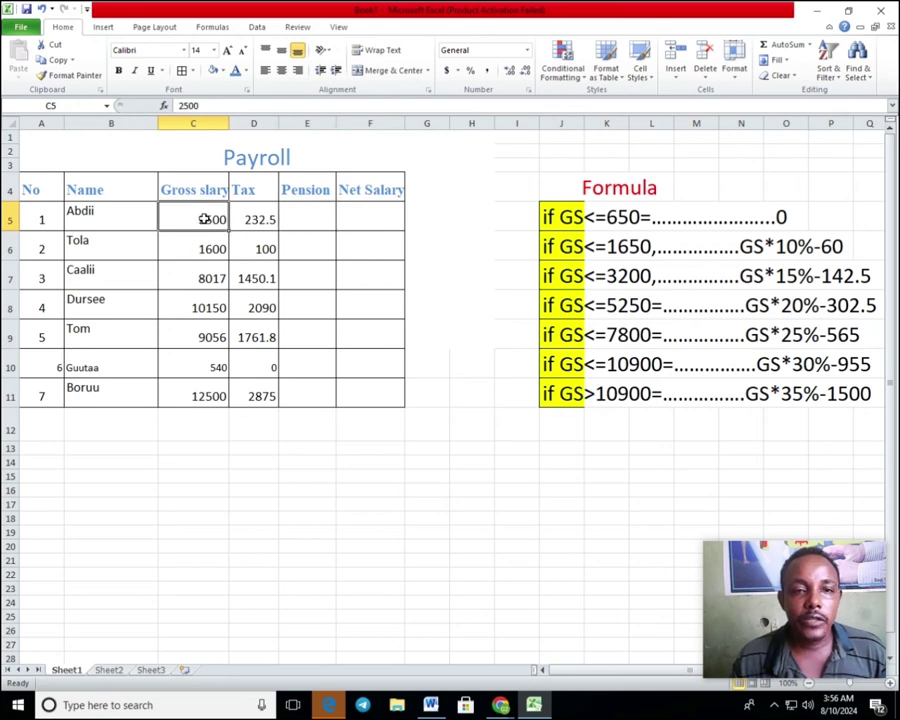
{"action": "left_click", "coordinate": [298, 219]}
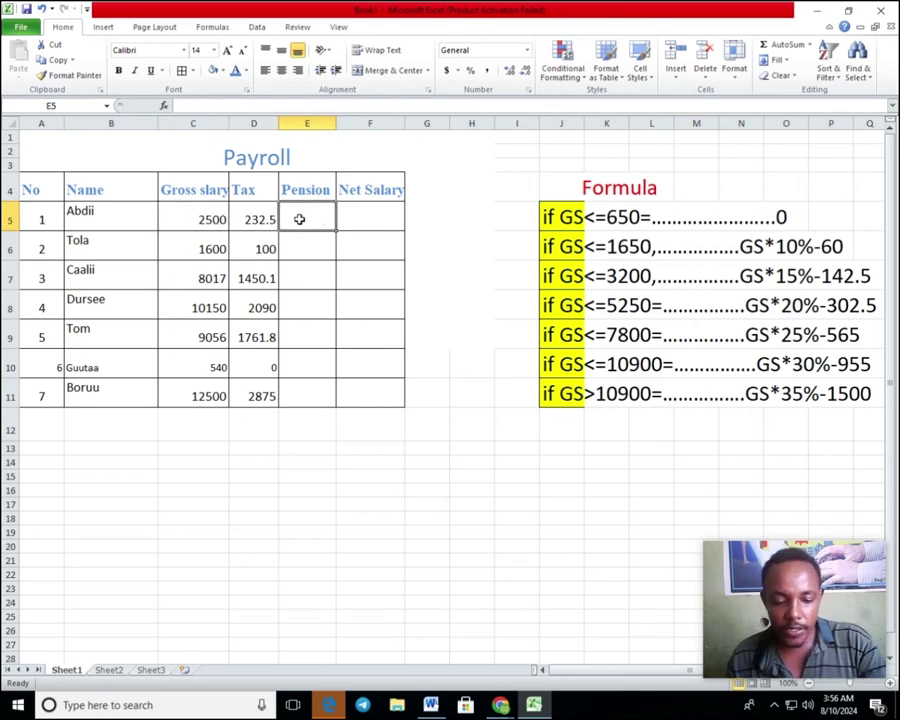
{"action": "left_click", "coordinate": [286, 310]}
{"action": "left_click", "coordinate": [296, 214]}
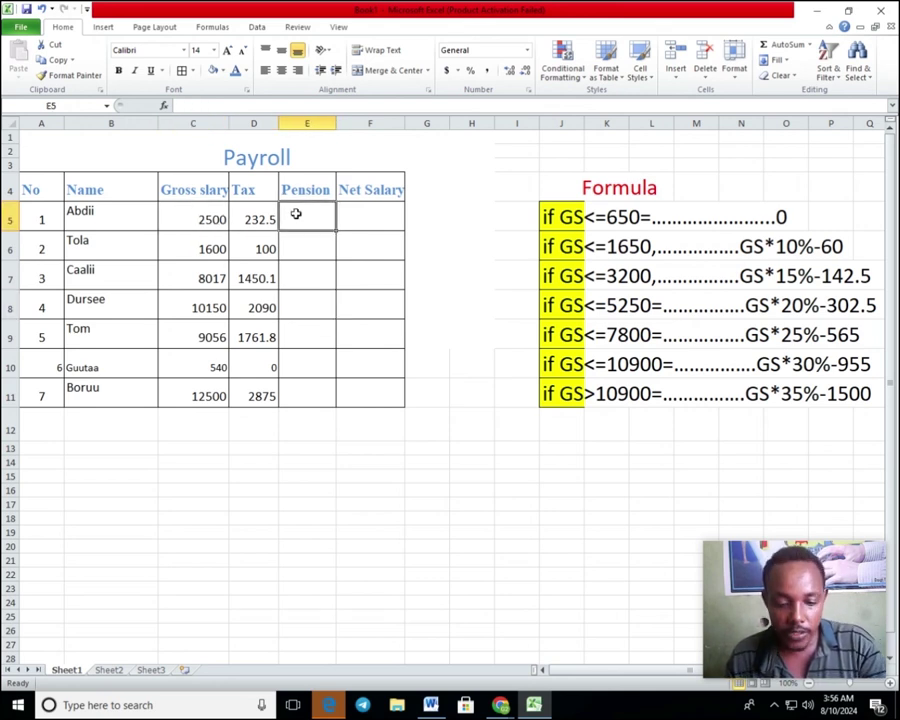
{"action": "type", "text": "="}
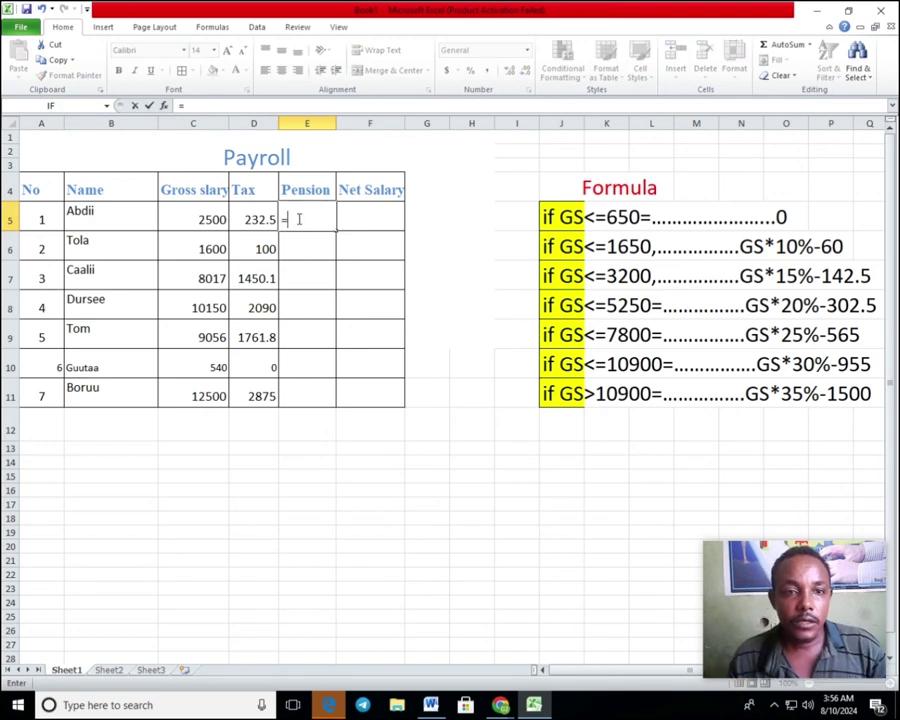
{"action": "left_click", "coordinate": [204, 218]}
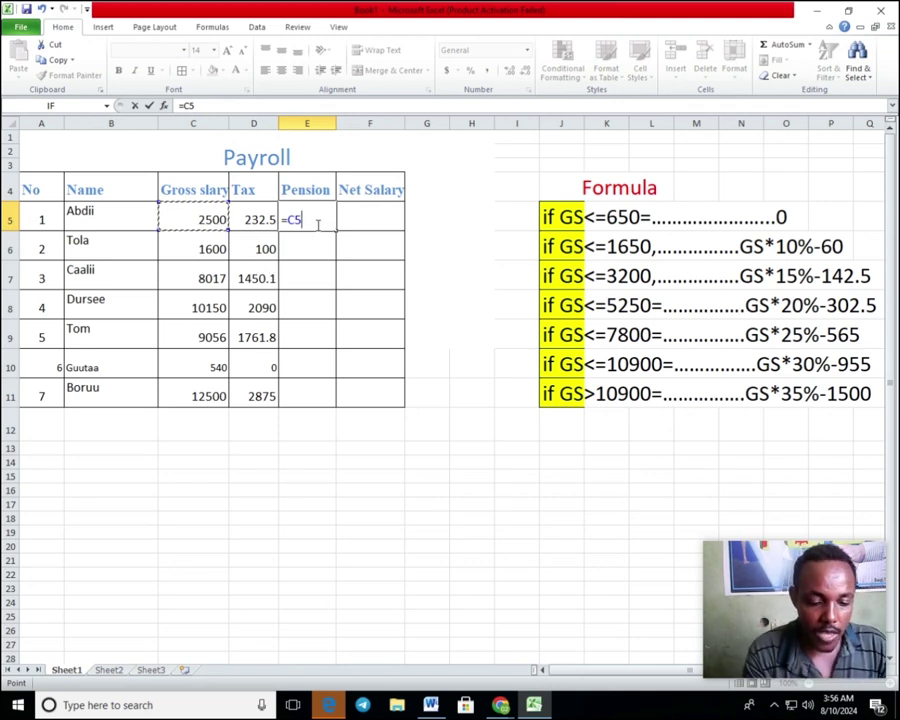
{"action": "type", "text": "*"}
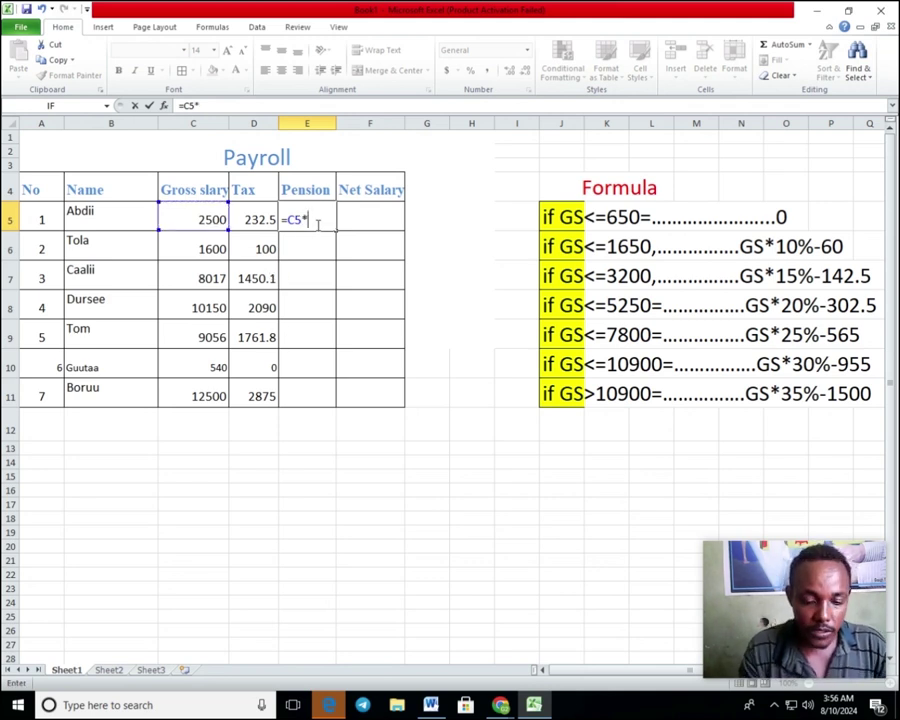
{"action": "type", "text": "0."}
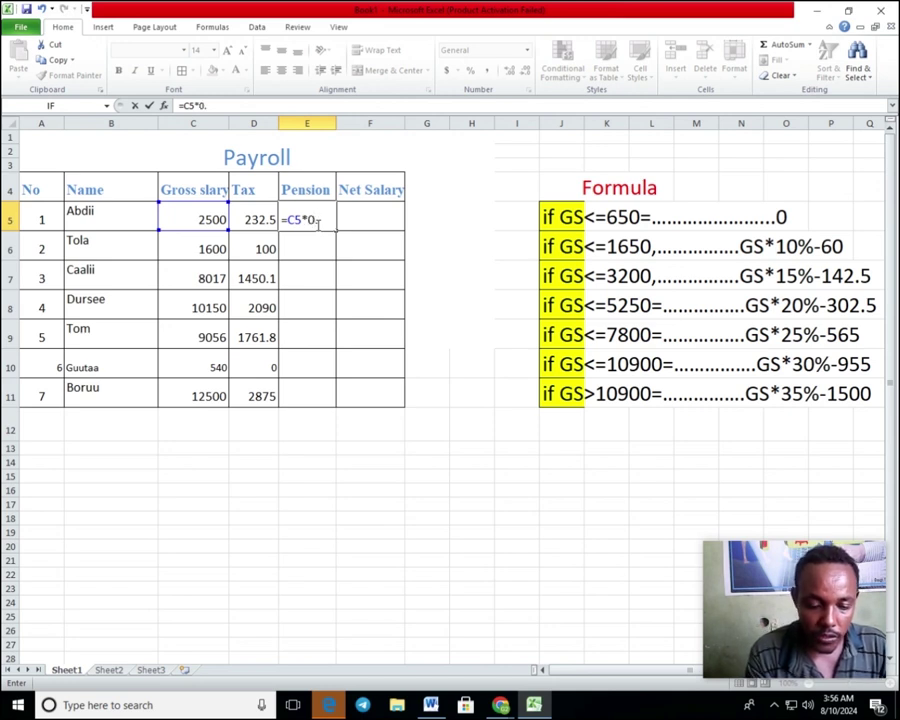
{"action": "type", "text": "07"}
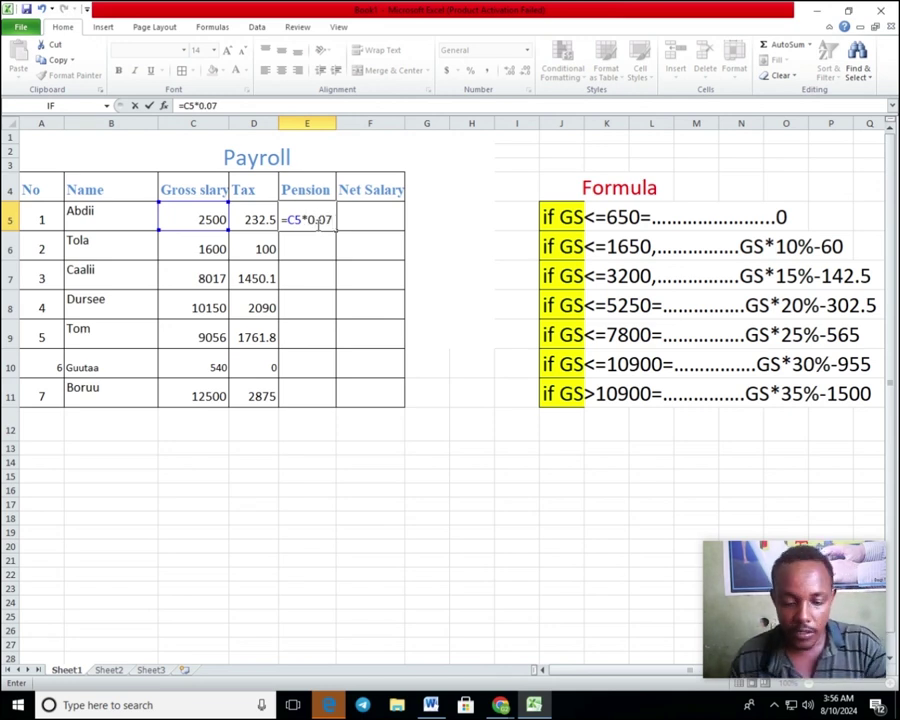
{"action": "key", "text": "Return"}
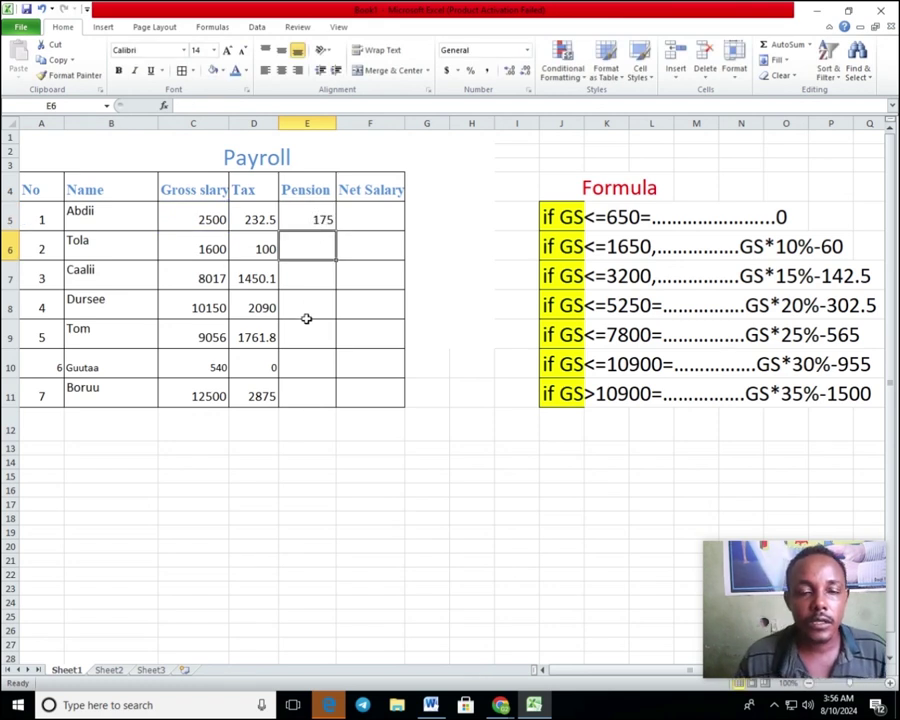
Step: Fill the pension formula from E5 down to E11, ending at 875
{"action": "left_click", "coordinate": [302, 217]}
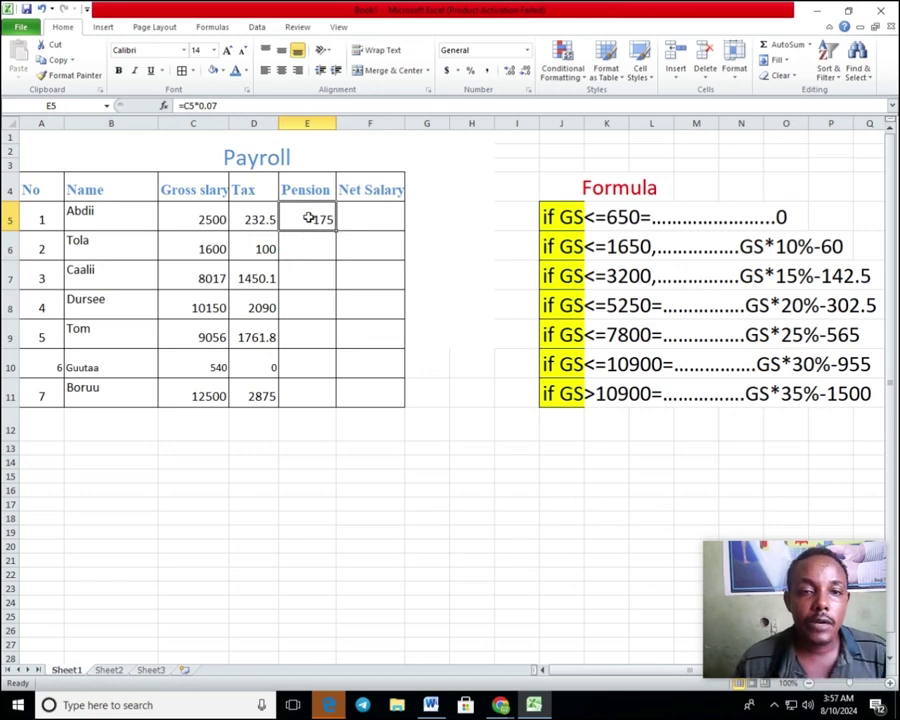
{"action": "left_click", "coordinate": [310, 255]}
{"action": "left_click", "coordinate": [306, 218]}
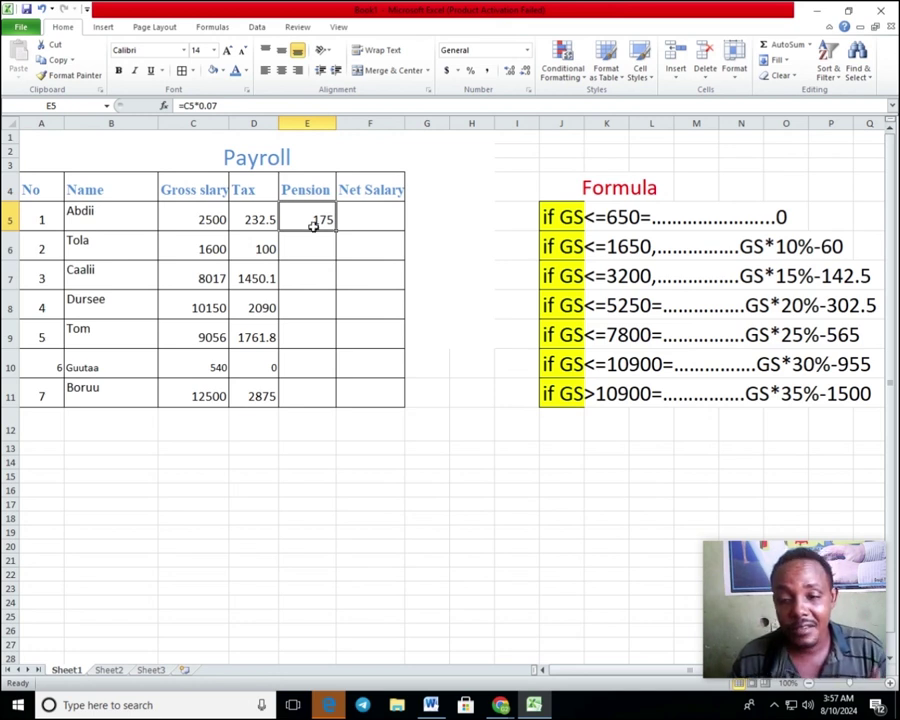
{"action": "left_click", "coordinate": [316, 272]}
{"action": "left_click", "coordinate": [305, 222]}
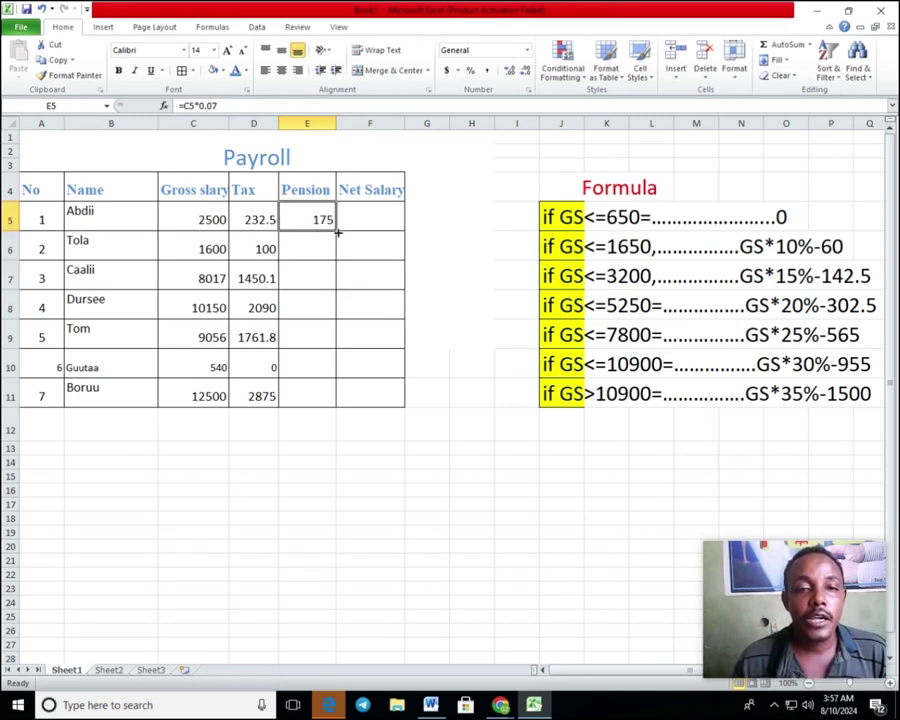
{"action": "left_click_drag", "start_coordinate": [335, 231], "coordinate": [316, 403]}
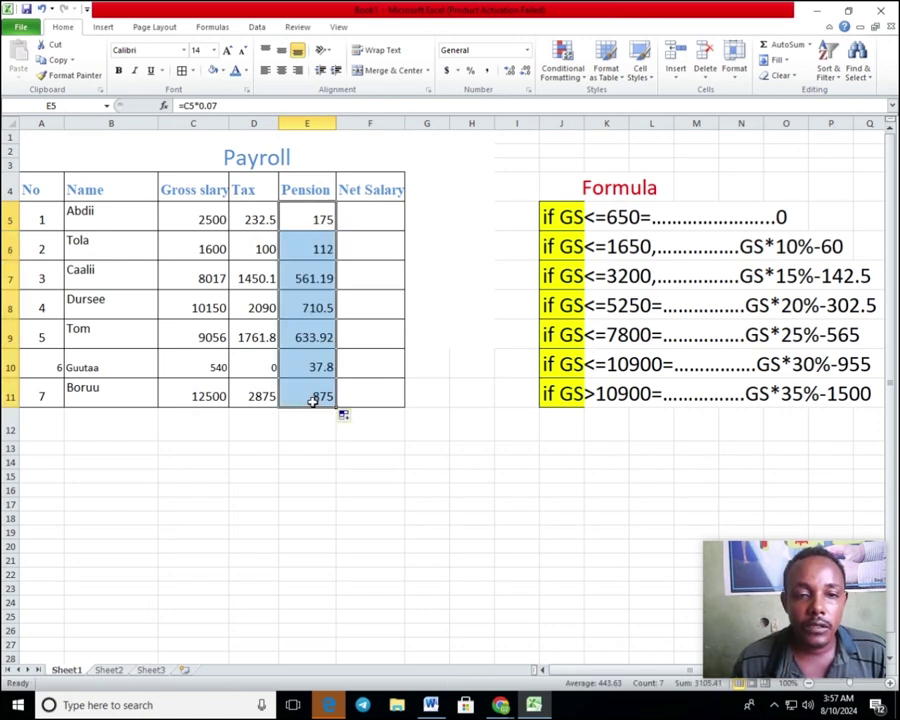
{"action": "left_click", "coordinate": [367, 336]}
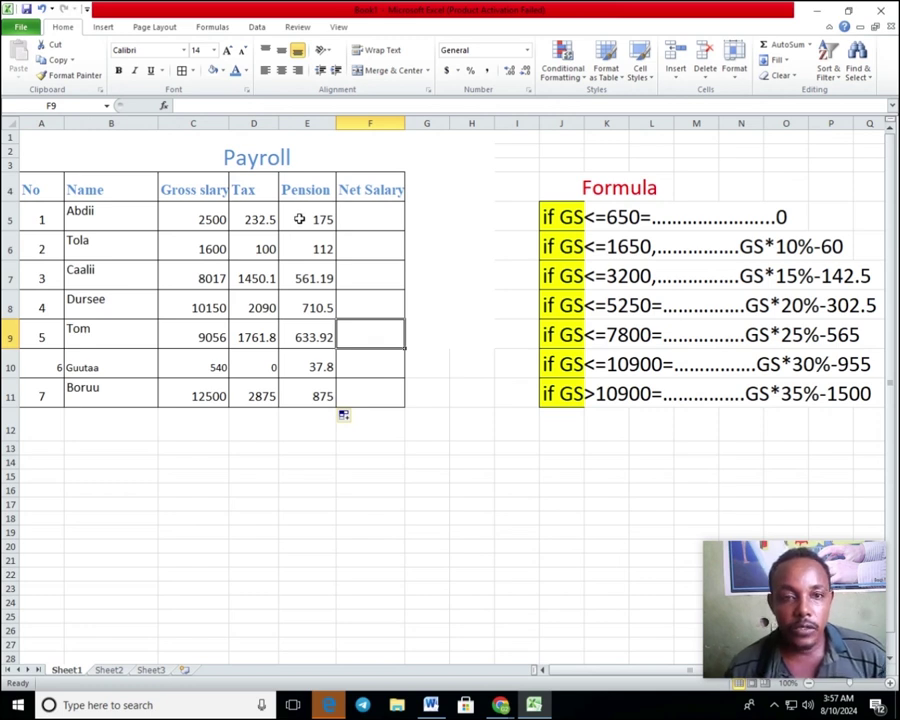
{"action": "left_click", "coordinate": [357, 219]}
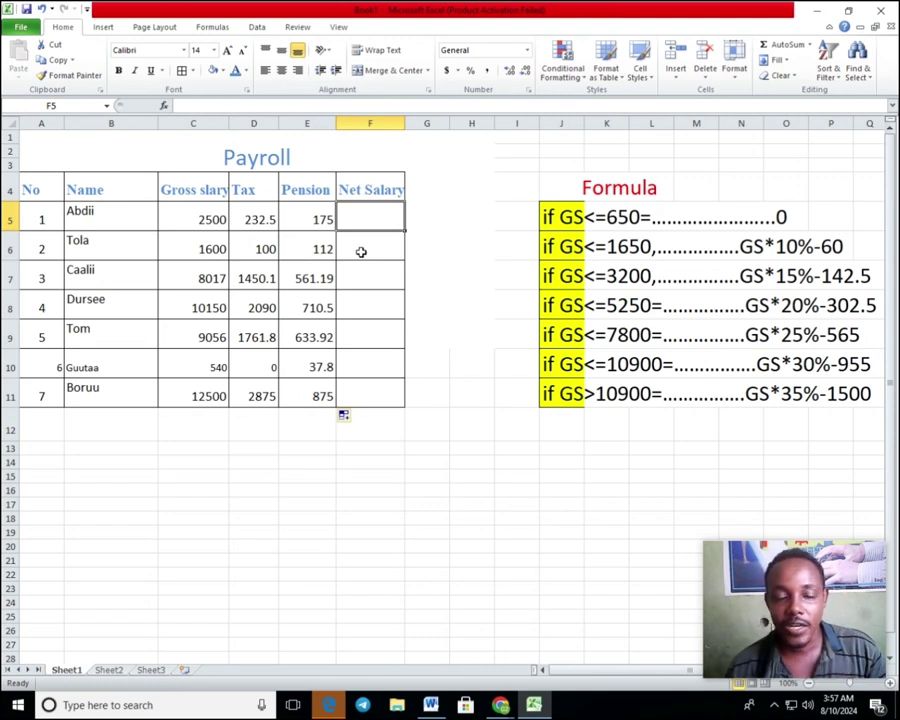
Step: Enter =C5-D5-E5 in F5, giving the first employee a net salary of 2092.5
{"action": "left_click", "coordinate": [364, 274]}
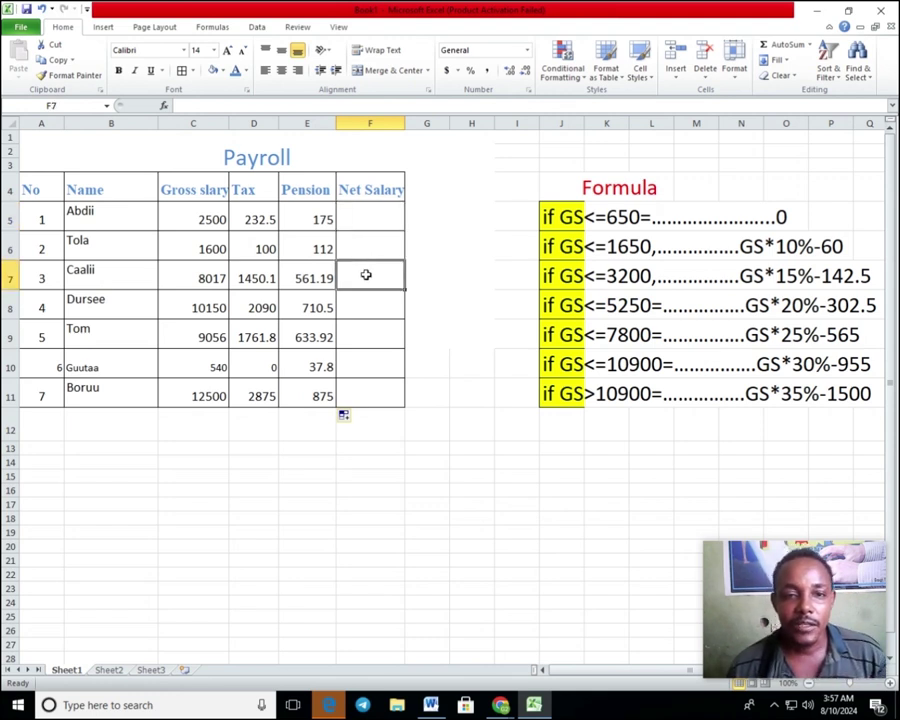
{"action": "left_click", "coordinate": [358, 220]}
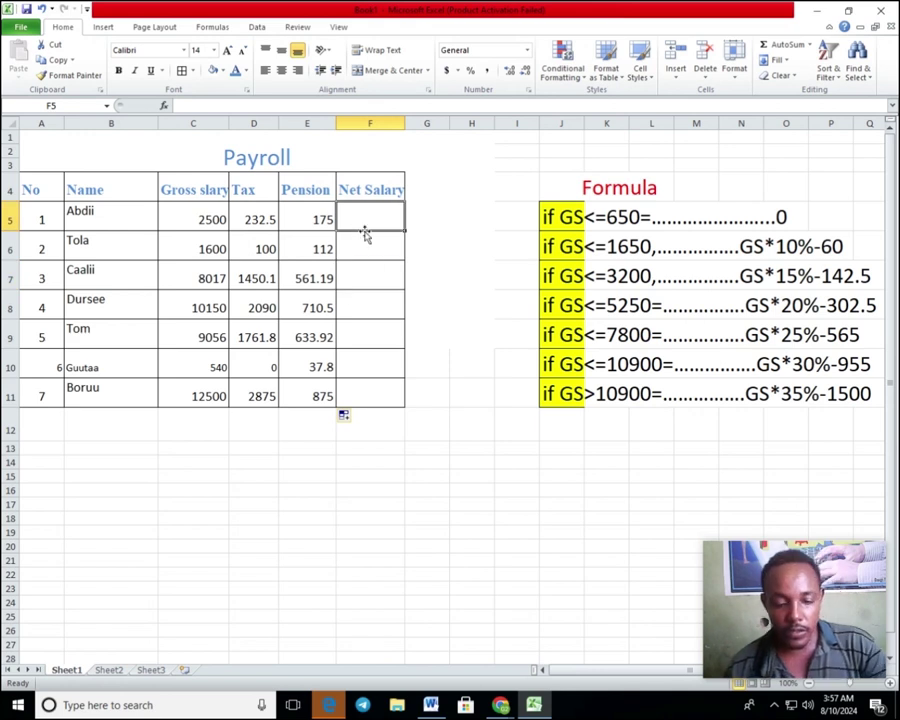
{"action": "type", "text": "="}
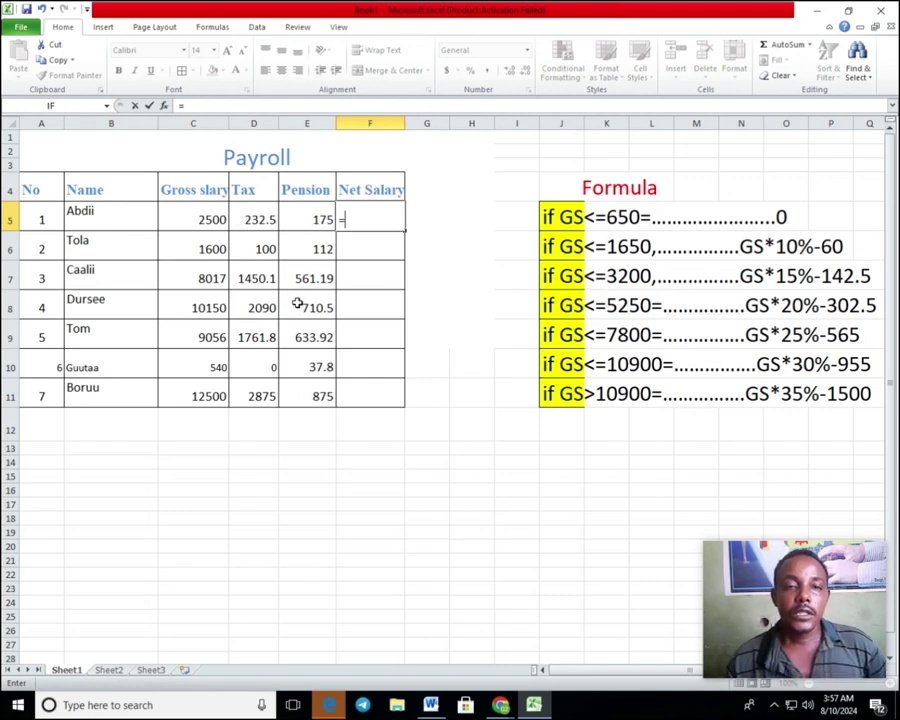
{"action": "left_click", "coordinate": [200, 223]}
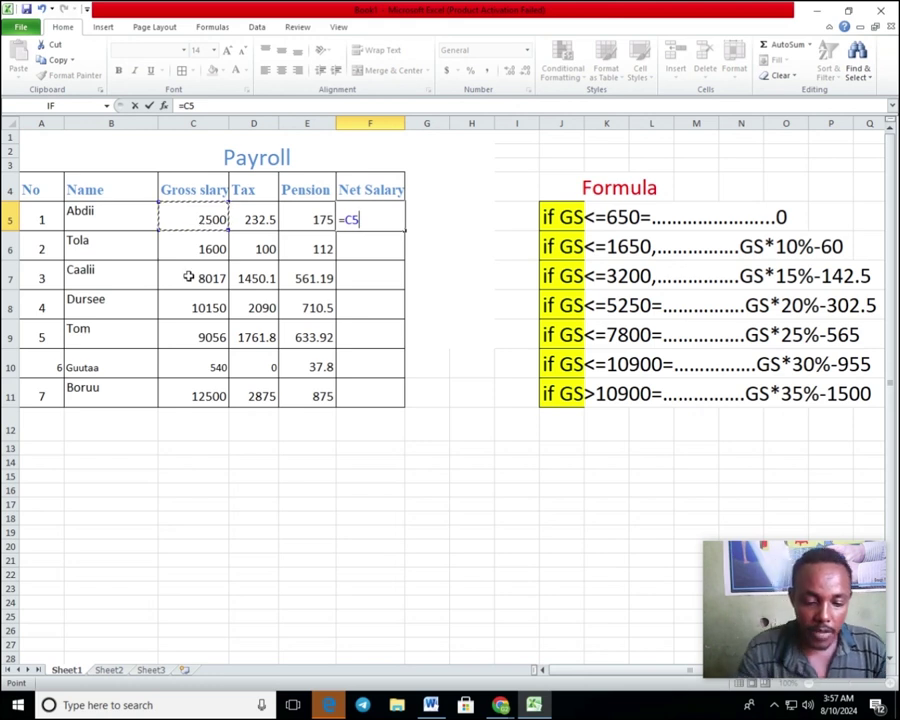
{"action": "type", "text": "-"}
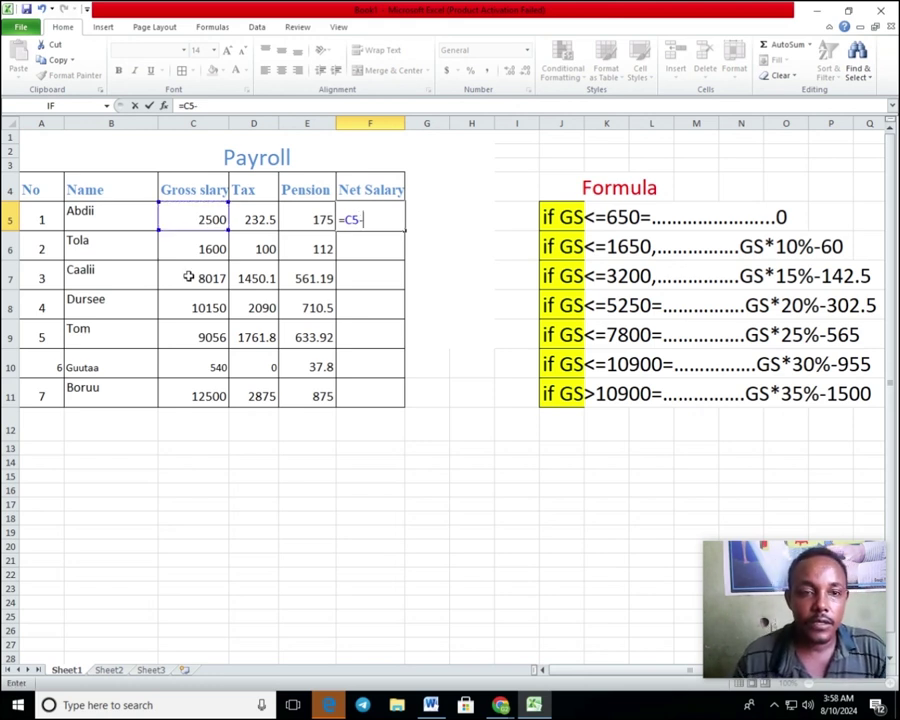
{"action": "left_click", "coordinate": [252, 221]}
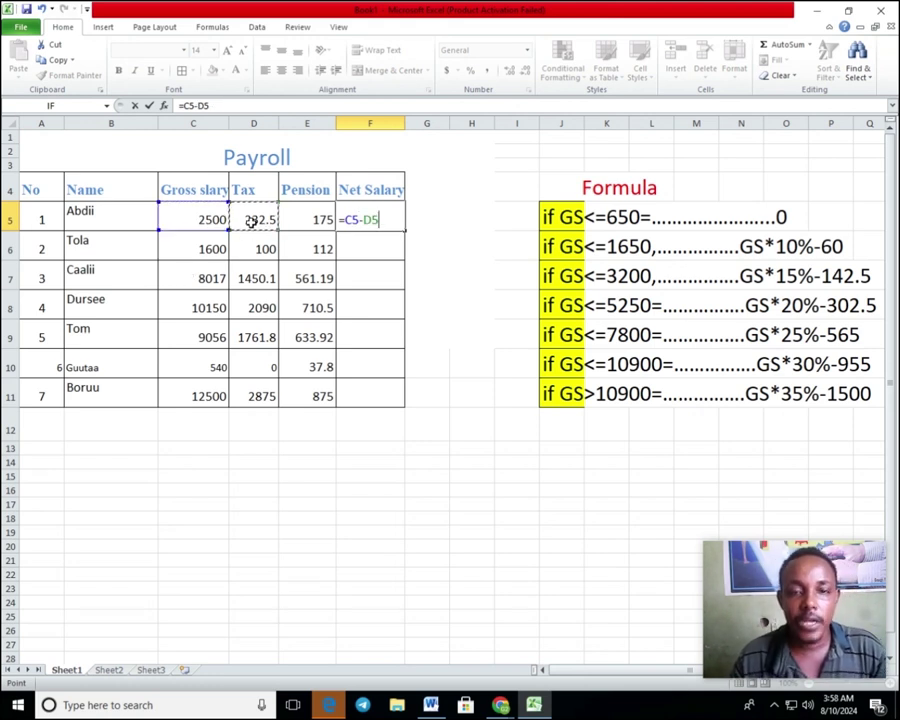
{"action": "type", "text": "-"}
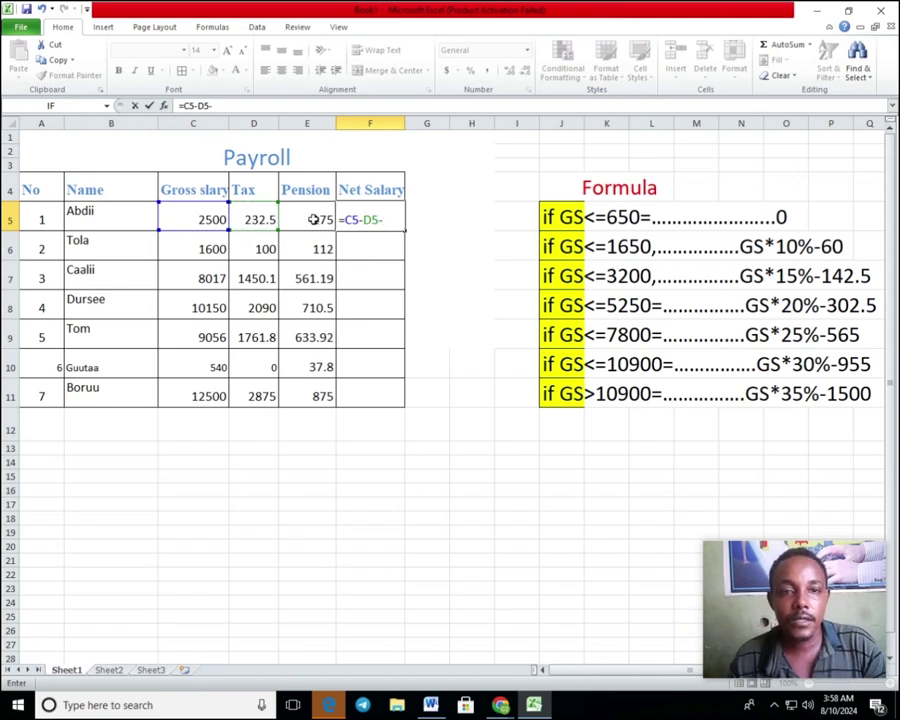
{"action": "left_click", "coordinate": [293, 222]}
{"action": "key", "text": "Return"}
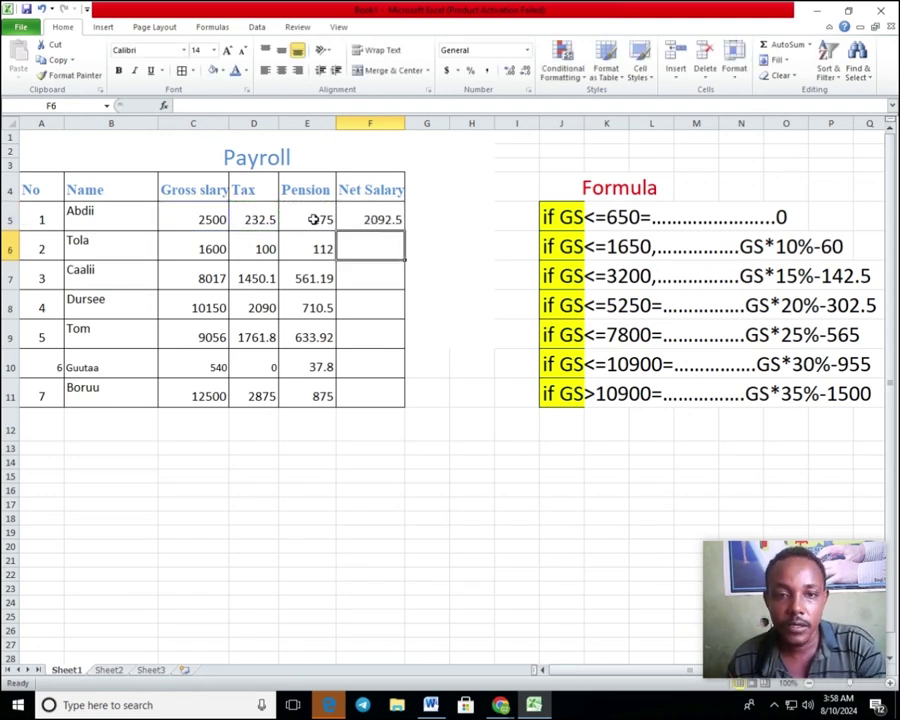
{"action": "left_click", "coordinate": [366, 221]}
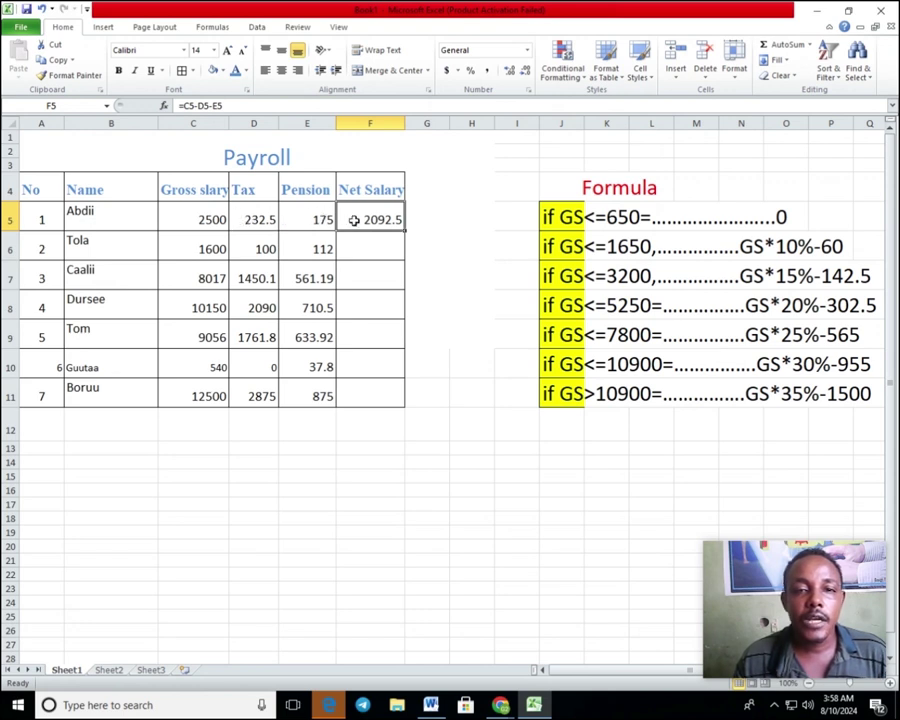
Step: Clear F5 and re-enter the net salary formula =C5-D5-E5, again showing 2092.5
{"action": "key", "text": "Delete"}
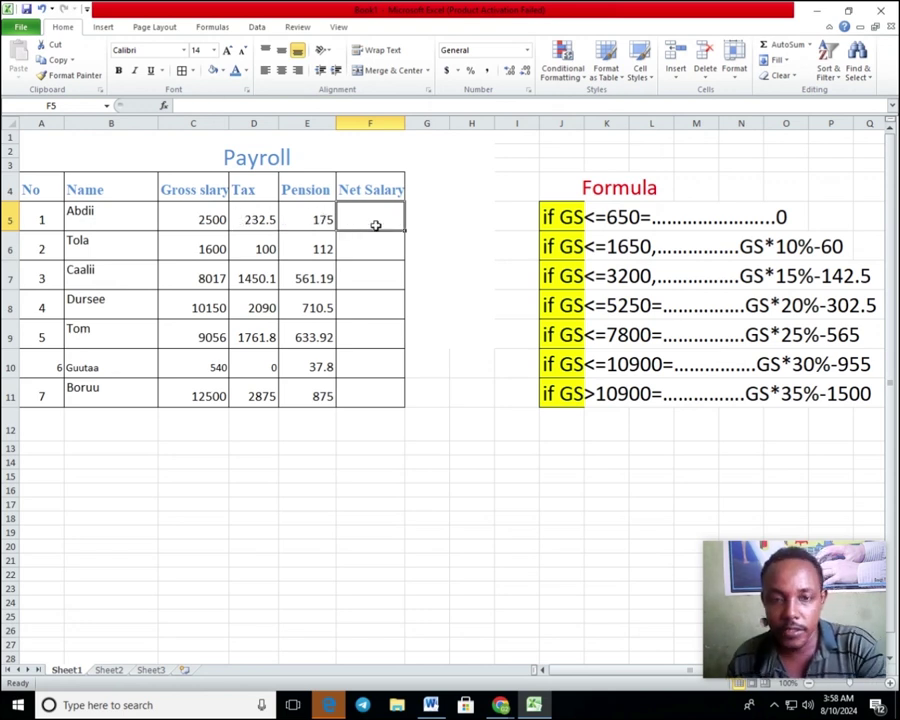
{"action": "left_click", "coordinate": [378, 252]}
{"action": "left_click", "coordinate": [364, 220]}
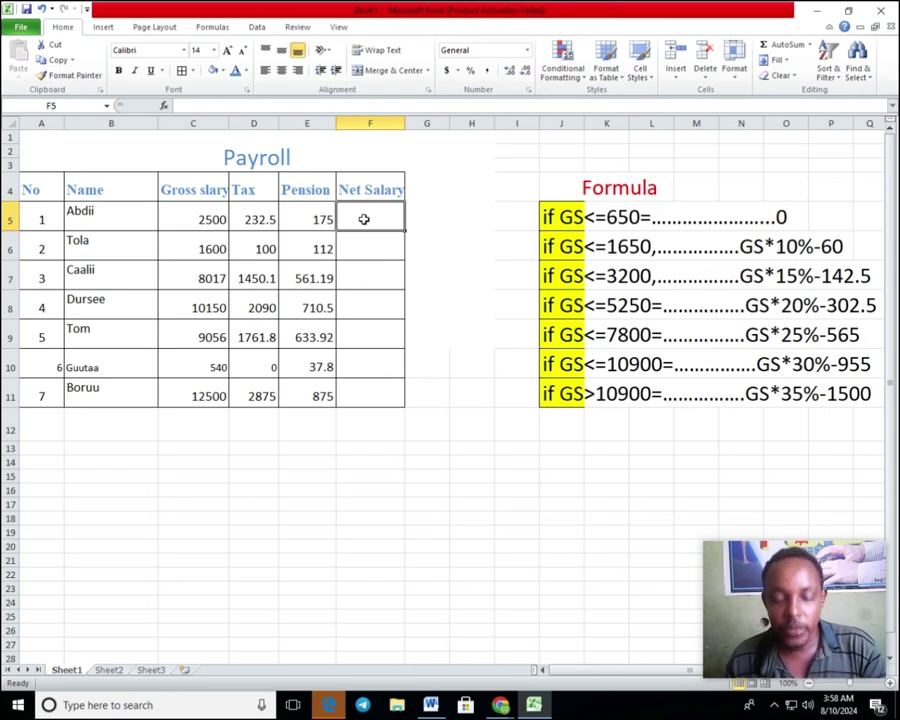
{"action": "type", "text": "="}
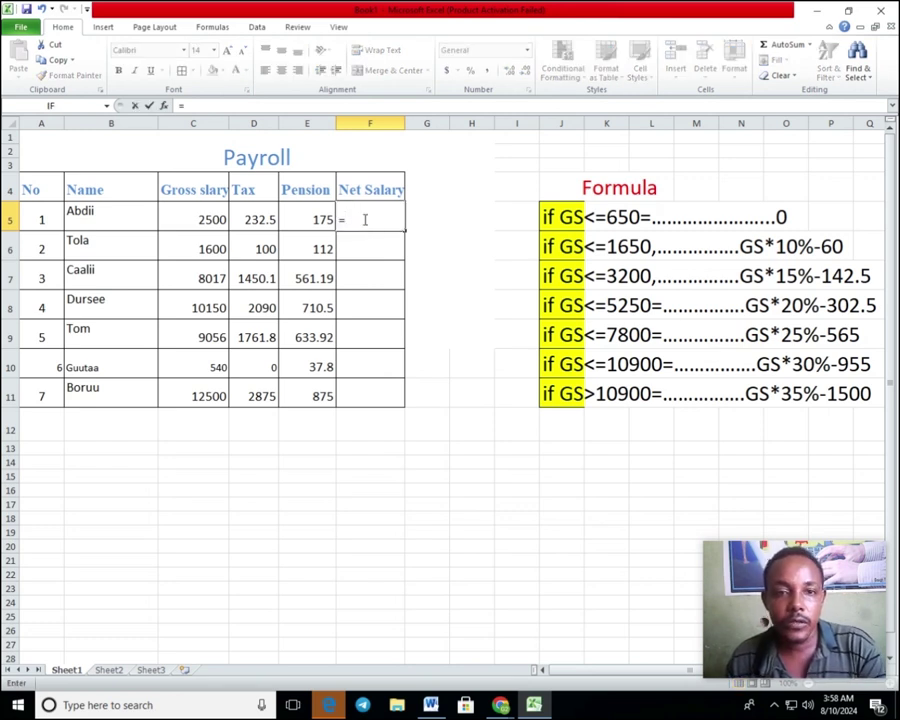
{"action": "left_click", "coordinate": [208, 220]}
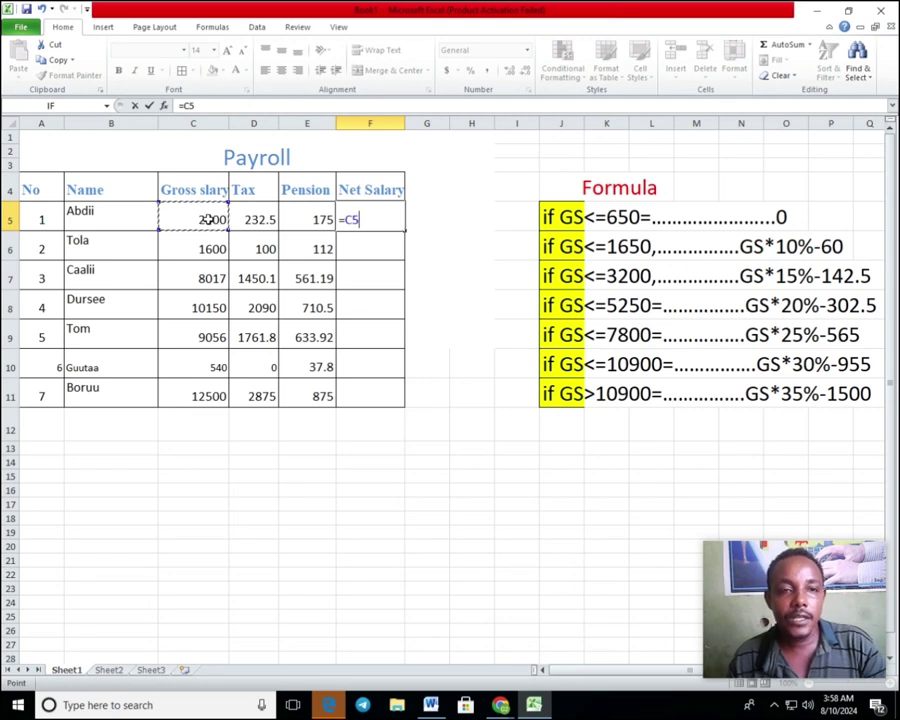
{"action": "type", "text": "-"}
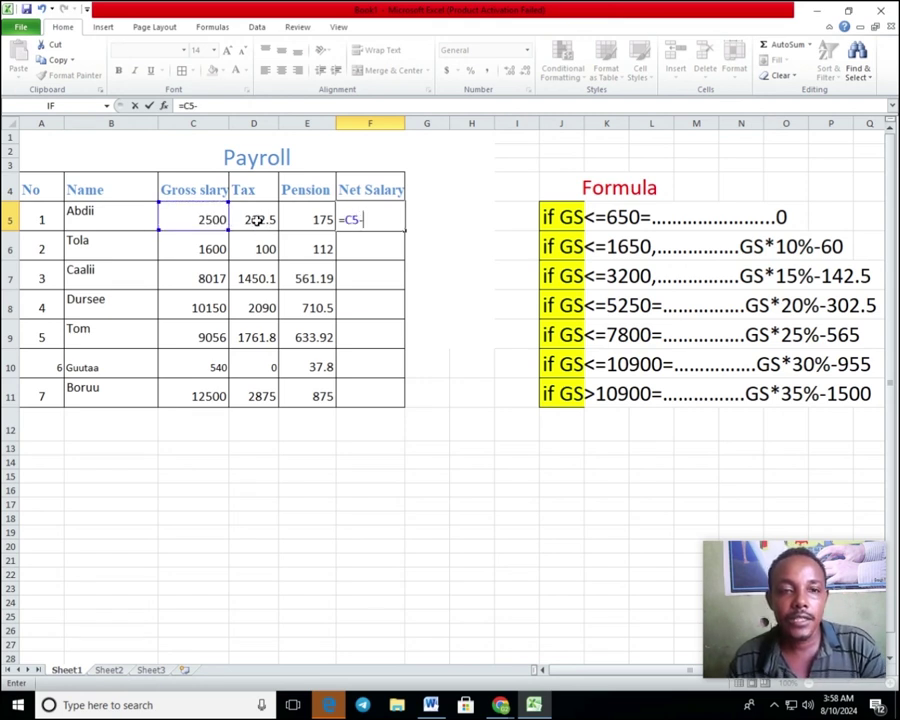
{"action": "left_click", "coordinate": [257, 219]}
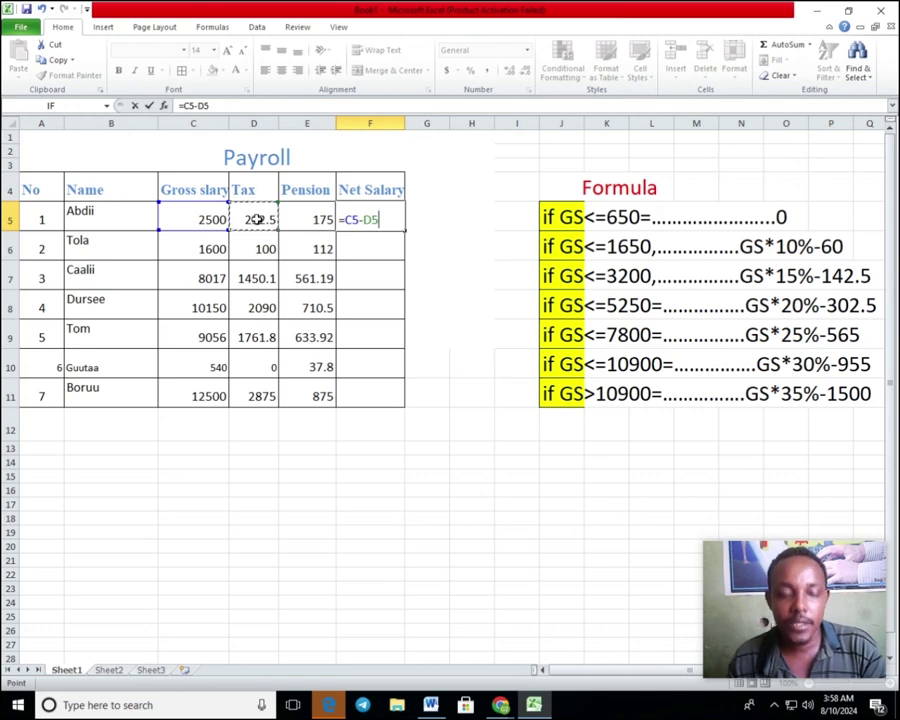
{"action": "type", "text": "-"}
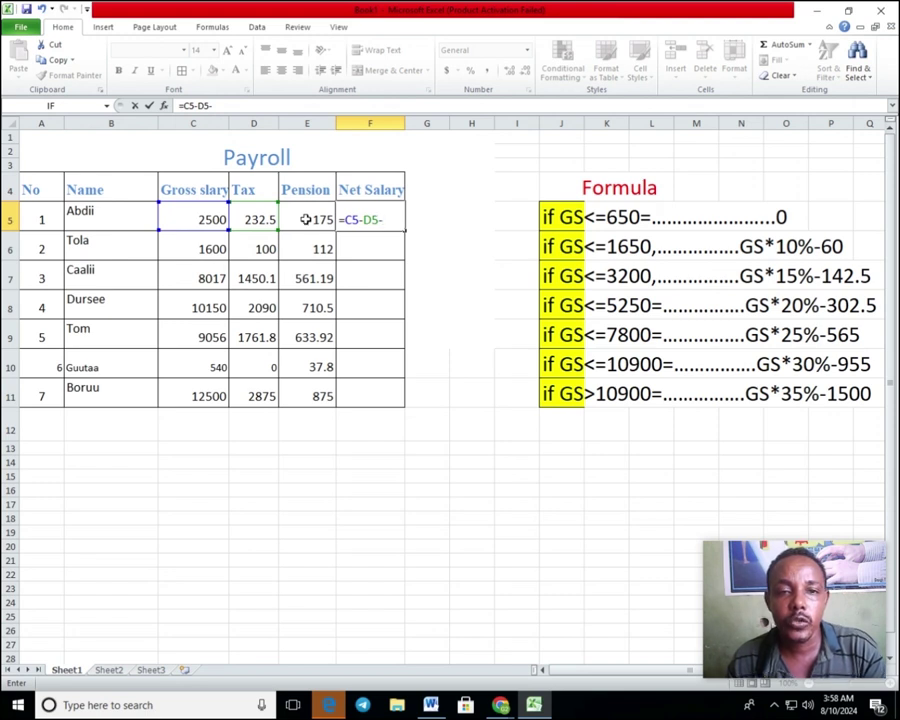
{"action": "left_click", "coordinate": [305, 221]}
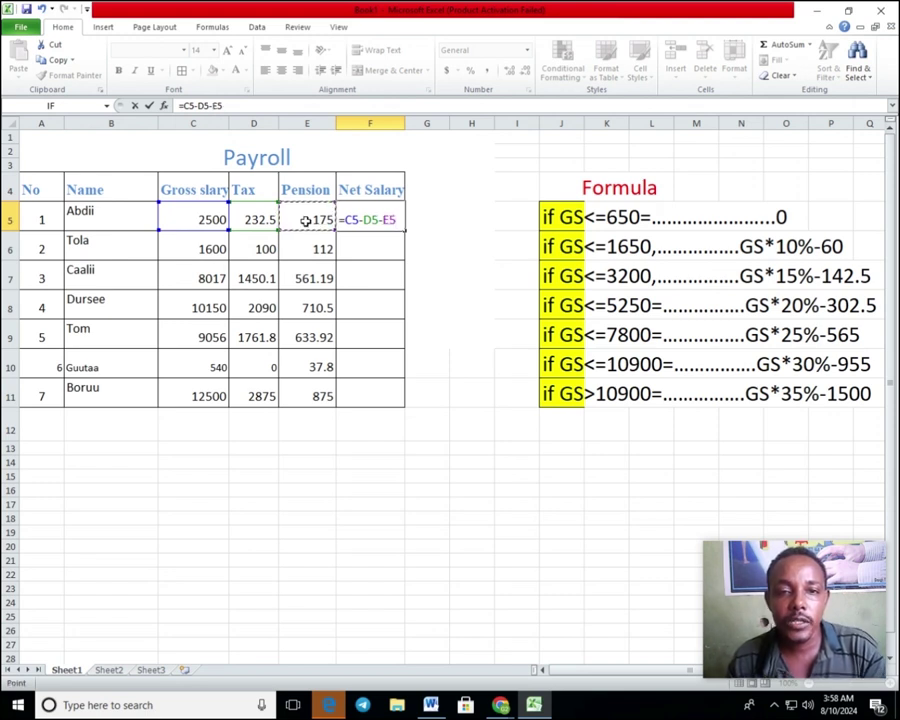
{"action": "key", "text": "Return"}
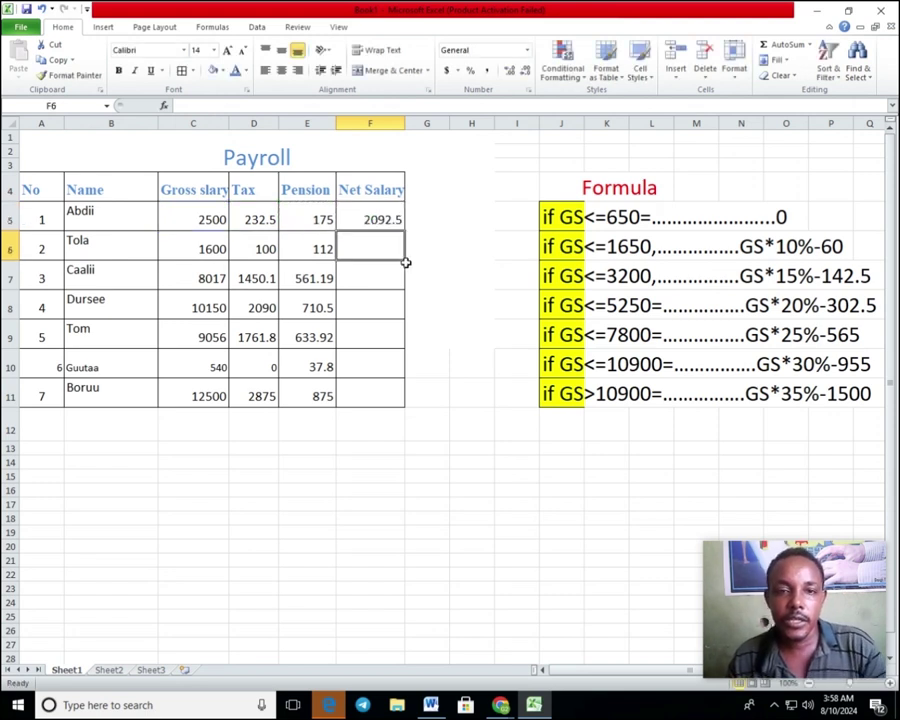
{"action": "left_click", "coordinate": [371, 215]}
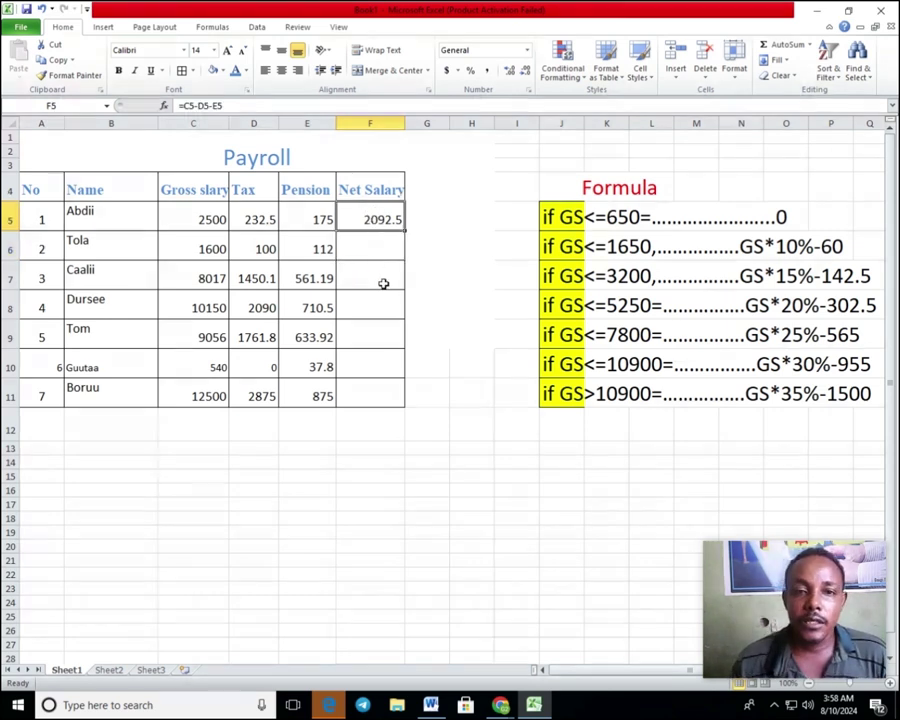
{"action": "left_click", "coordinate": [368, 266]}
{"action": "left_click", "coordinate": [367, 216]}
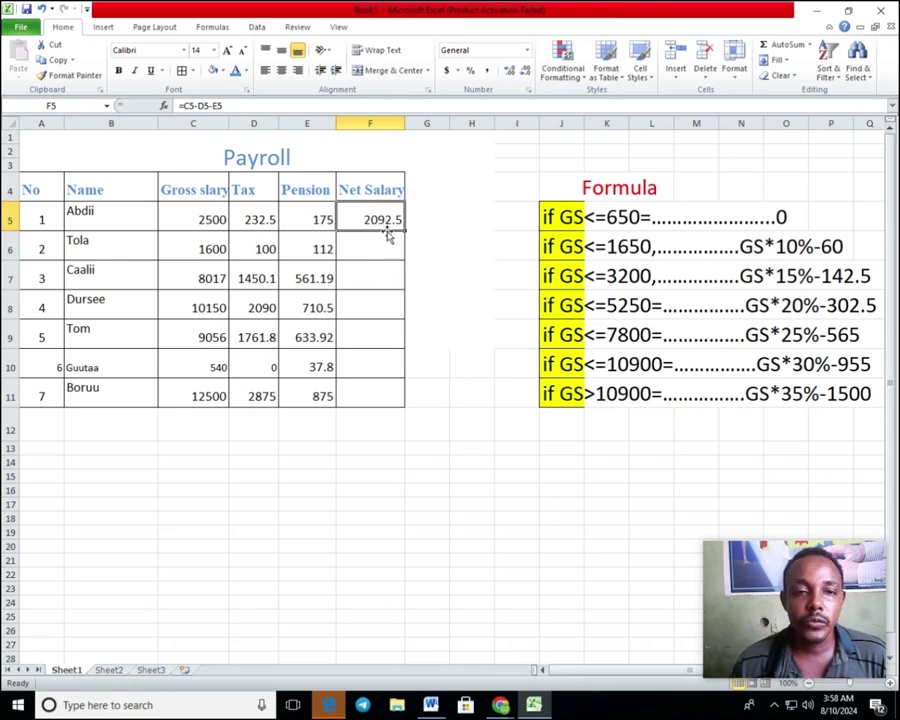
{"action": "left_click", "coordinate": [203, 221]}
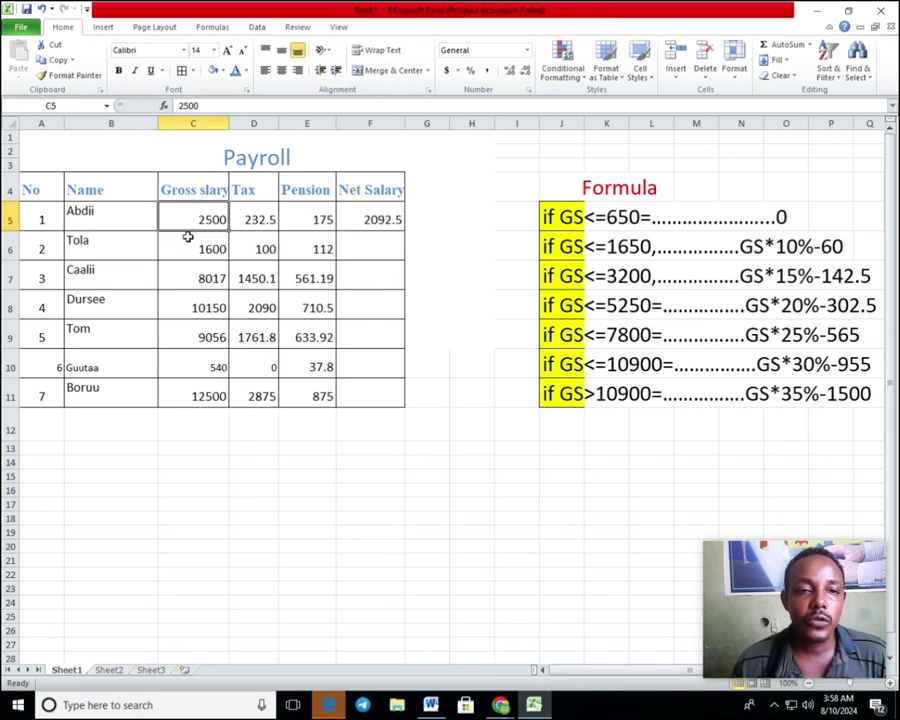
{"action": "left_click_drag", "start_coordinate": [187, 212], "coordinate": [188, 236]}
{"action": "left_click", "coordinate": [188, 216]}
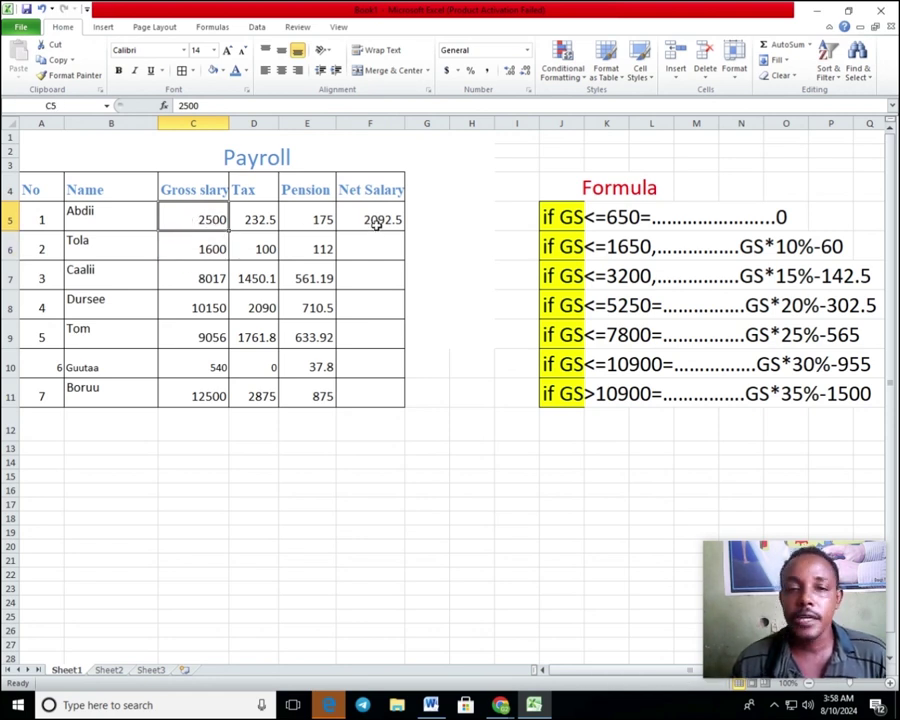
{"action": "left_click", "coordinate": [371, 222]}
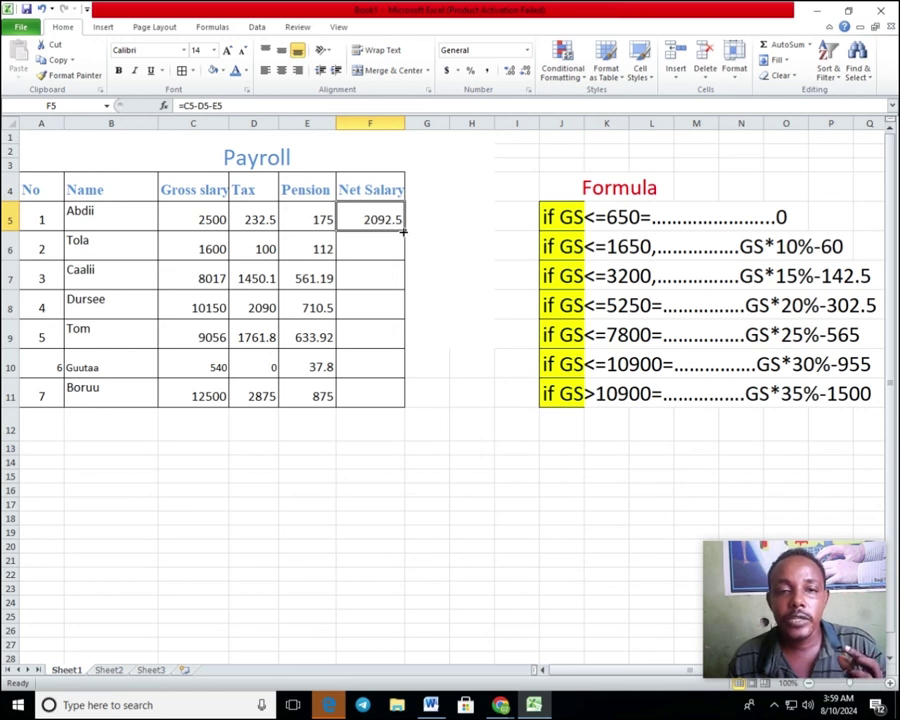
{"action": "left_click", "coordinate": [378, 252]}
{"action": "left_click", "coordinate": [372, 222]}
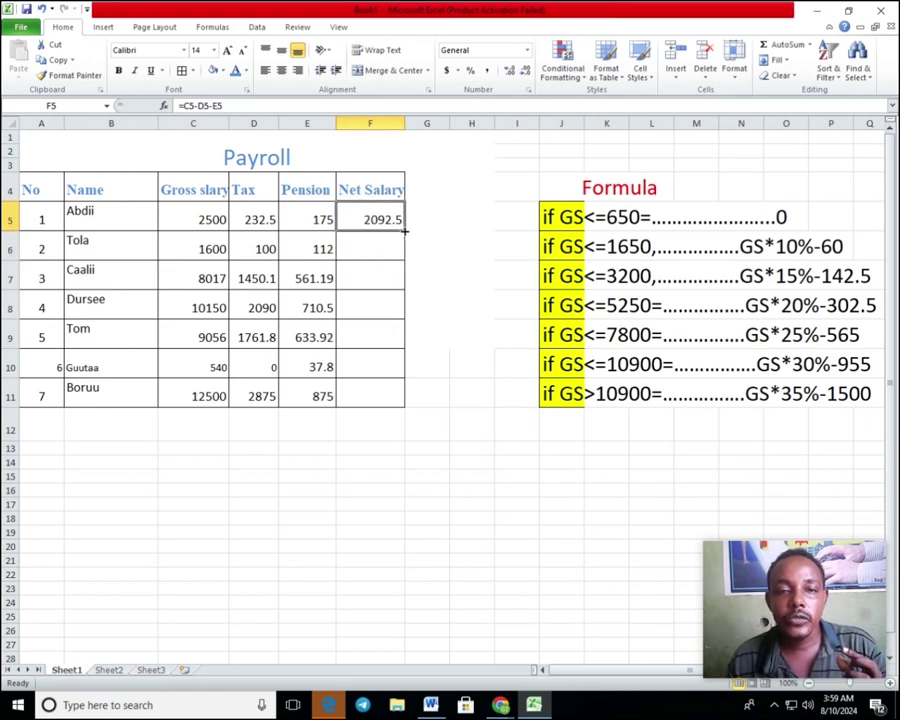
Step: Fill the net salary formula from F5 to F11, giving values from 1388 to 8750
{"action": "left_click_drag", "start_coordinate": [405, 231], "coordinate": [388, 399]}
{"action": "left_click", "coordinate": [379, 470]}
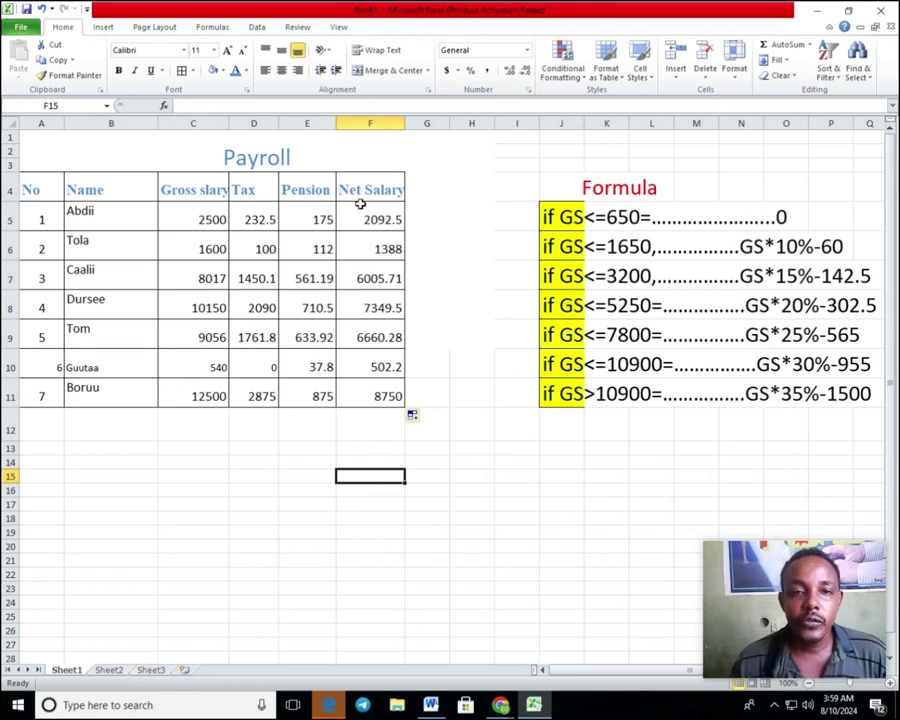
{"action": "left_click", "coordinate": [358, 246]}
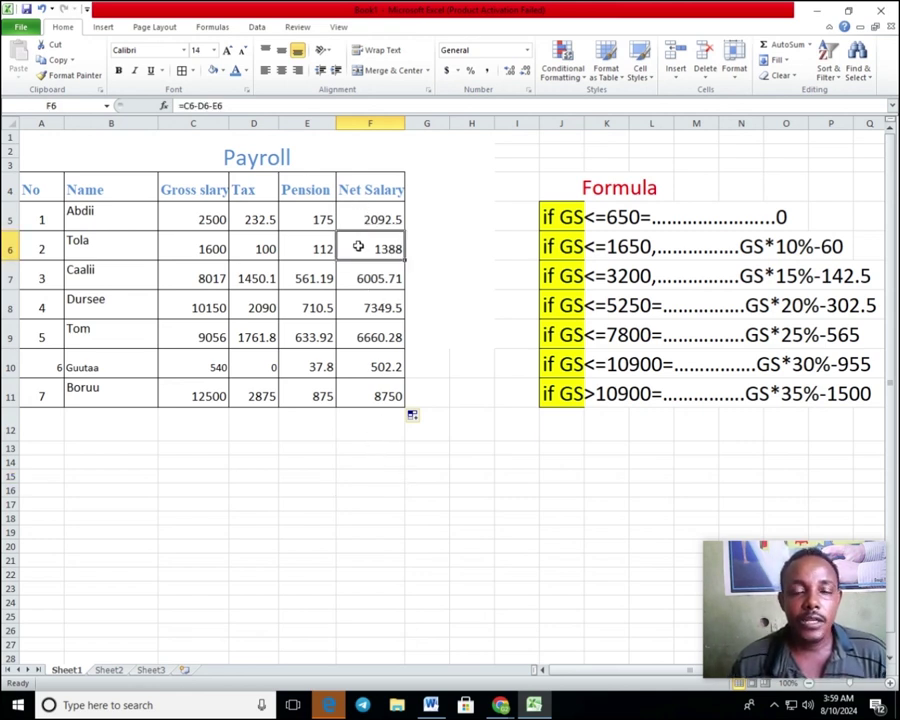
{"action": "left_click", "coordinate": [203, 248]}
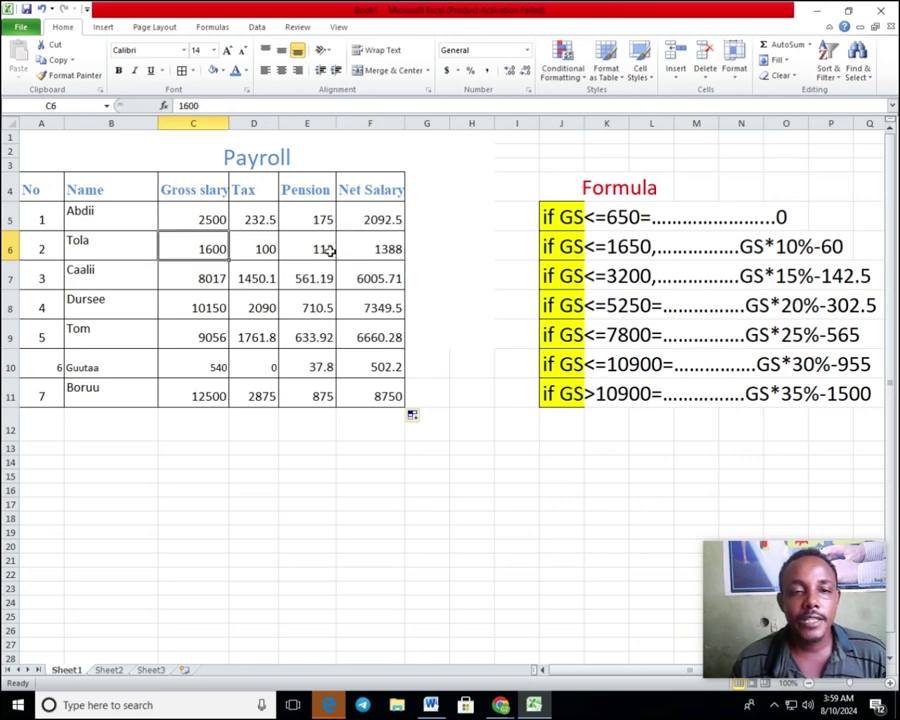
{"action": "left_click", "coordinate": [393, 250]}
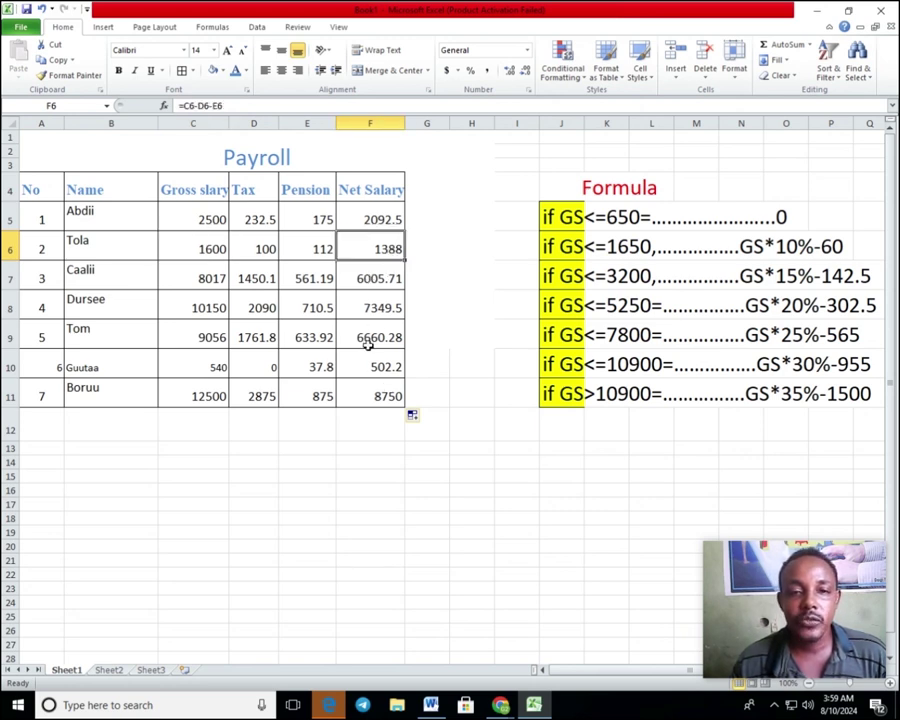
Step: Shade the Net Salary column F4:F11 olive, then review the whole payroll table
{"action": "left_click_drag", "start_coordinate": [367, 195], "coordinate": [372, 393]}
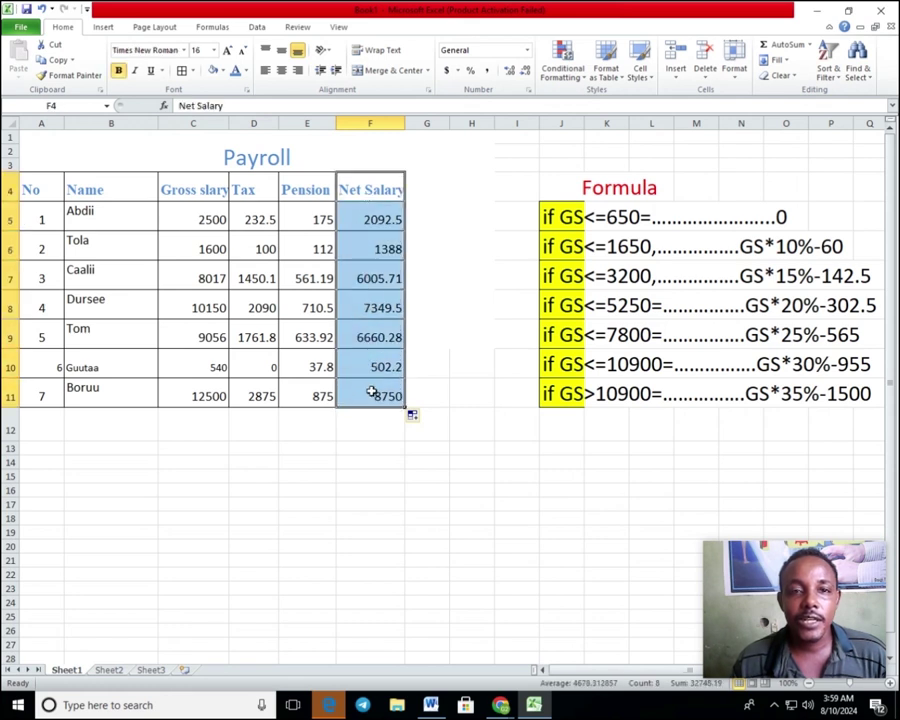
{"action": "left_click", "coordinate": [372, 416]}
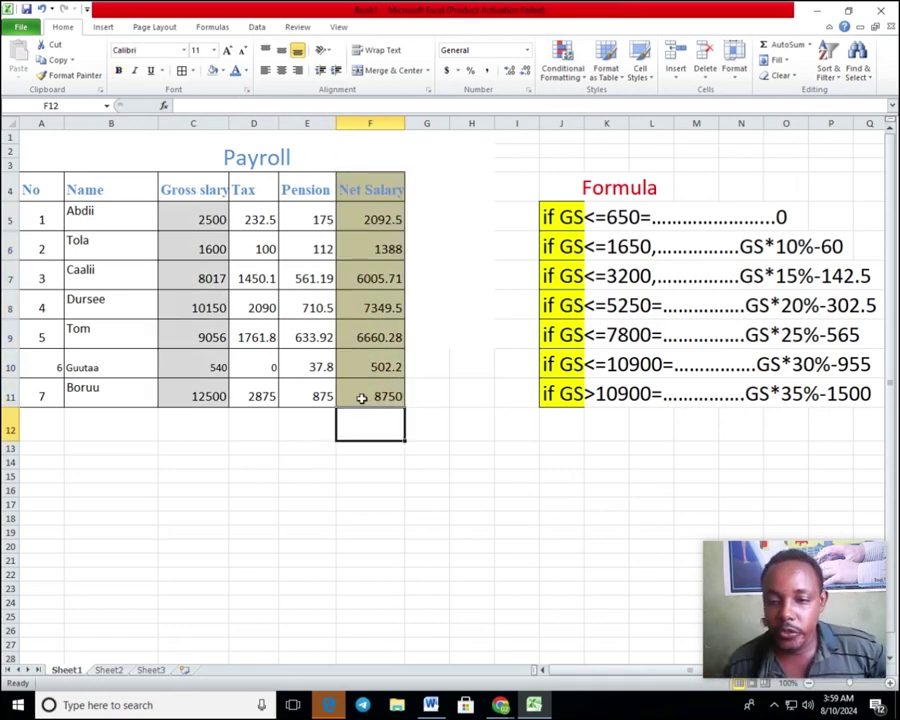
{"action": "left_click", "coordinate": [268, 370]}
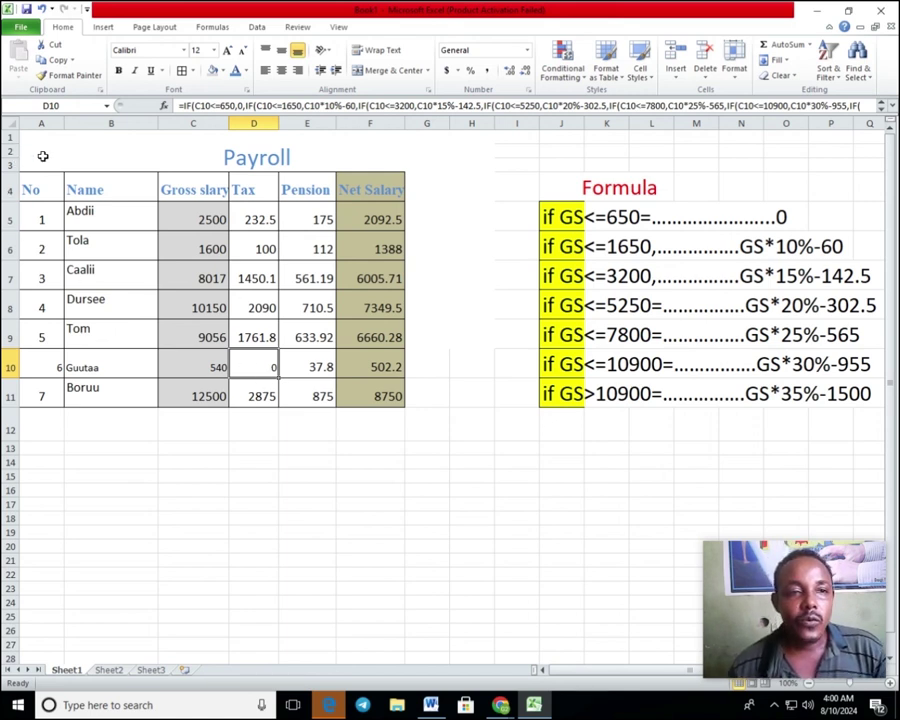
{"action": "left_click_drag", "start_coordinate": [40, 152], "coordinate": [273, 412]}
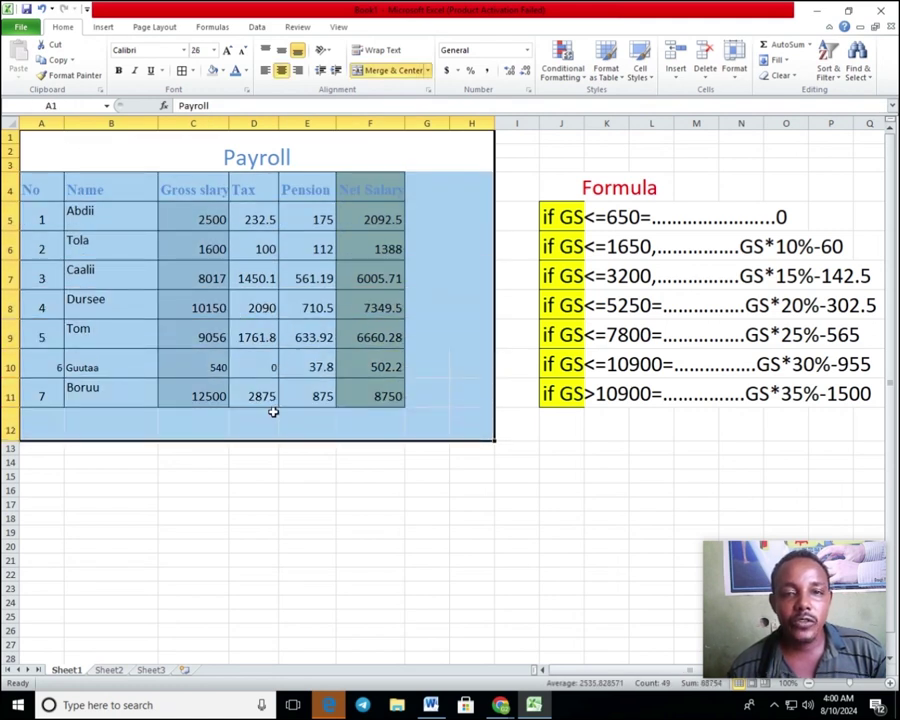
{"action": "left_click", "coordinate": [276, 512]}
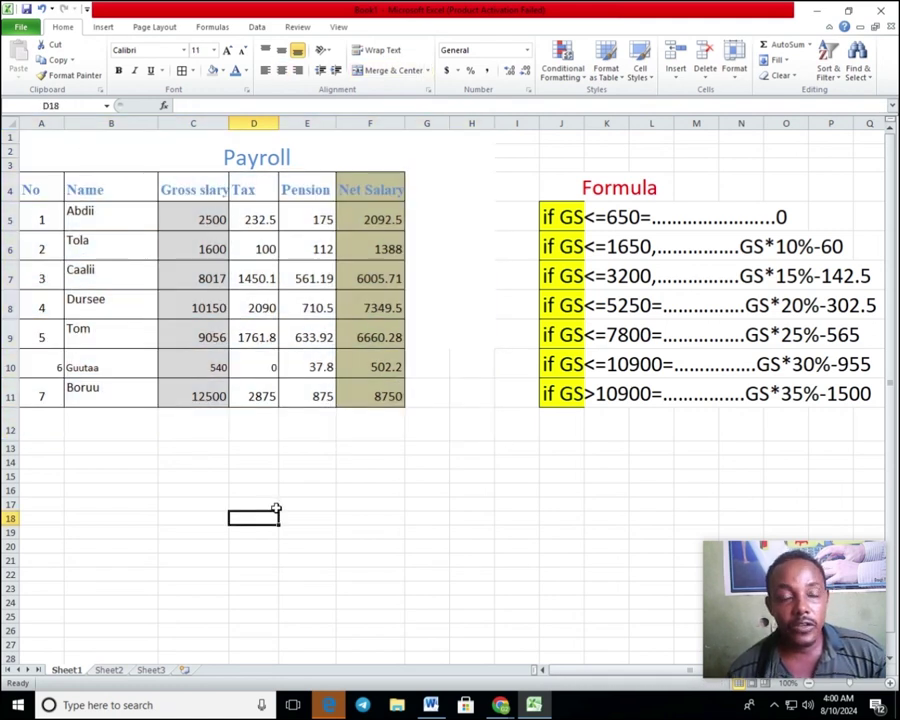